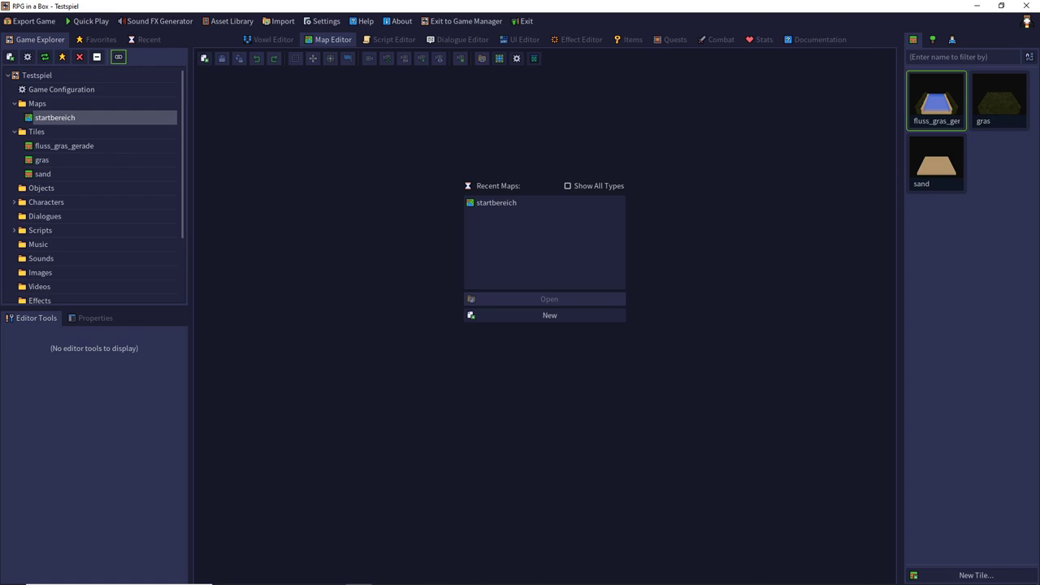
- Open the fluss_gras_gerade tile in the Voxel Editor with an angled view of the water surface
{"action": "left_click", "coordinate": [385, 584]}
{"action": "double_click", "coordinate": [935, 96]}
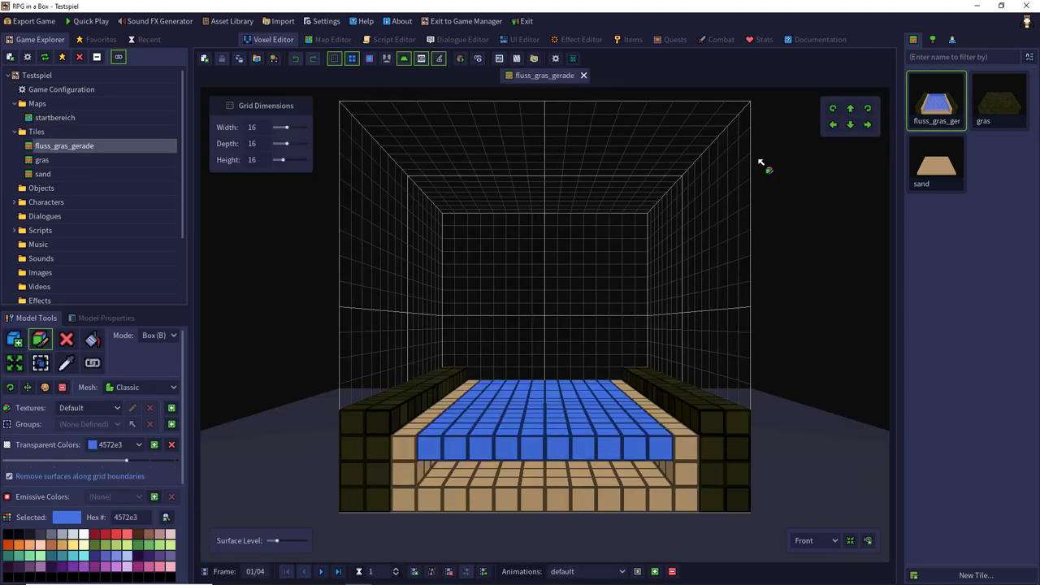
{"action": "right_click_drag", "start_coordinate": [741, 172], "coordinate": [701, 243]}
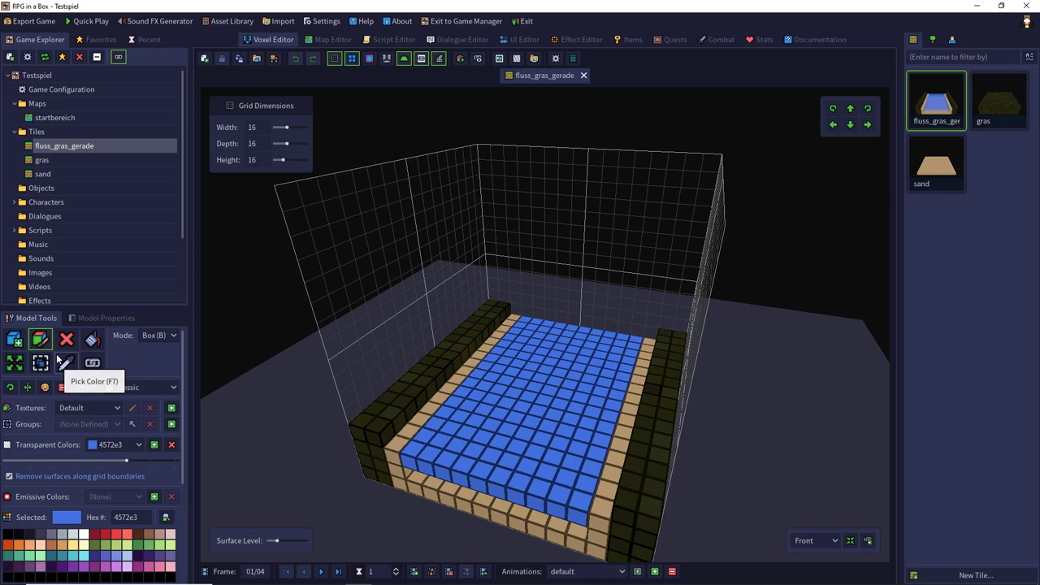
- Paint two white (ffffff) stripes, each two voxels wide, along the full length of the water surface
{"action": "left_click", "coordinate": [83, 533]}
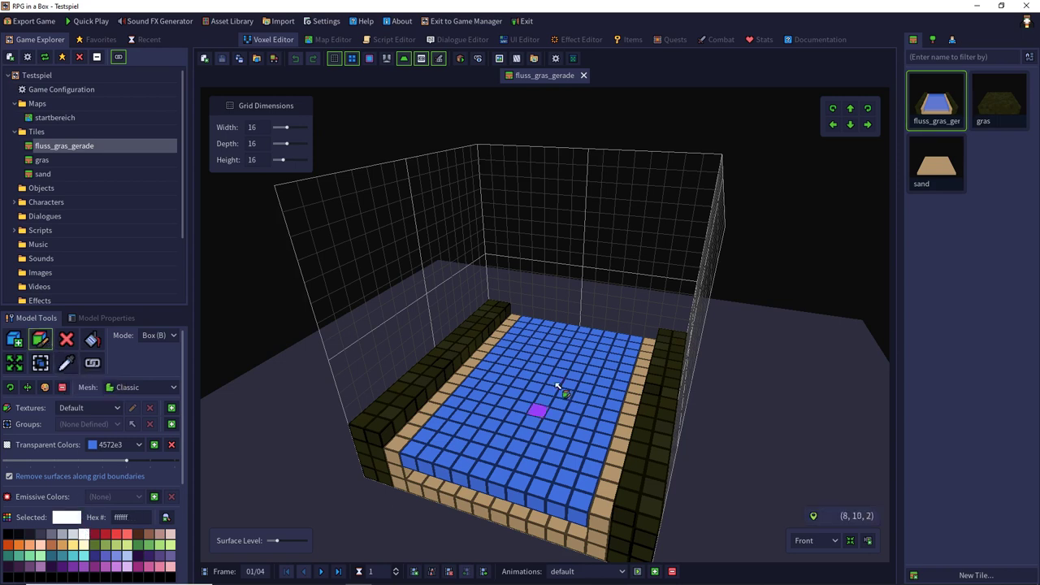
{"action": "left_click_drag", "start_coordinate": [556, 326], "coordinate": [460, 469]}
{"action": "left_click_drag", "start_coordinate": [611, 337], "coordinate": [531, 487]}
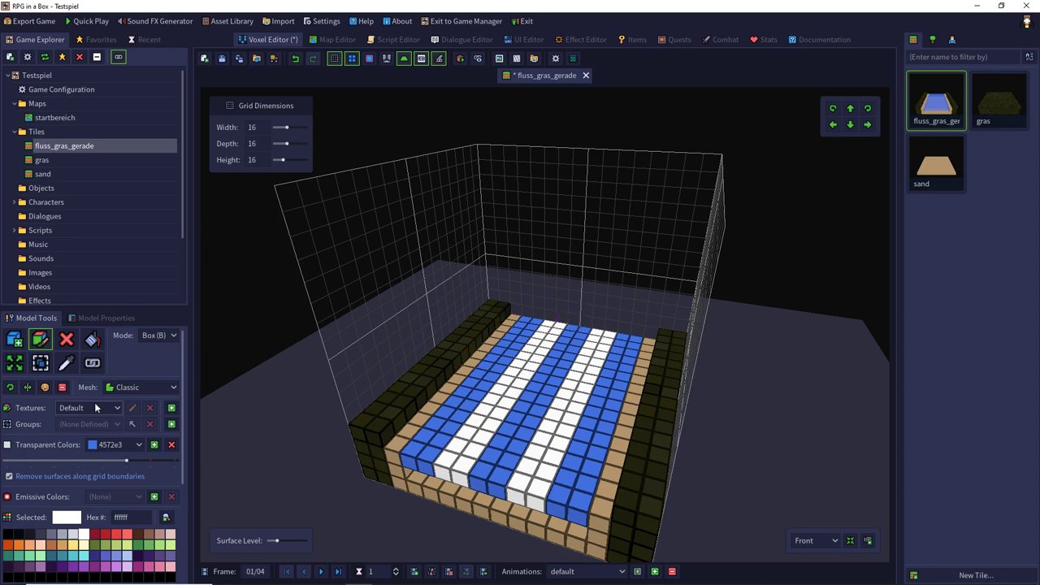
- Paint every fourth row of both white stripes light blue (7597e9), offsetting the rows between the two stripes
{"action": "scroll", "coordinate": [104, 525], "scroll_direction": "down", "scroll_amount": 5}
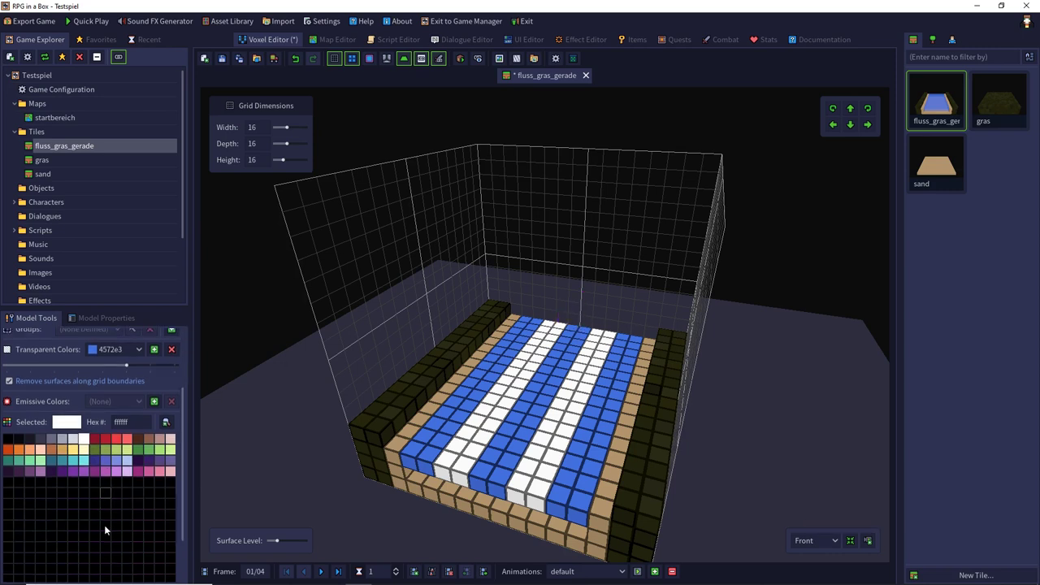
{"action": "left_click", "coordinate": [84, 553]}
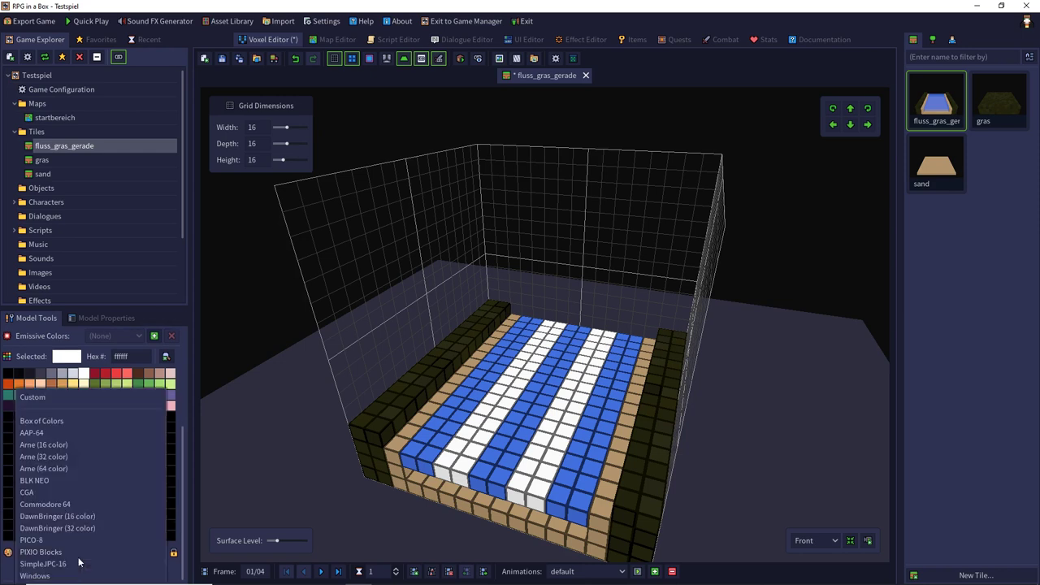
{"action": "left_click", "coordinate": [53, 396]}
{"action": "scroll", "coordinate": [67, 473], "scroll_direction": "up", "scroll_amount": 3}
{"action": "left_click", "coordinate": [41, 512]}
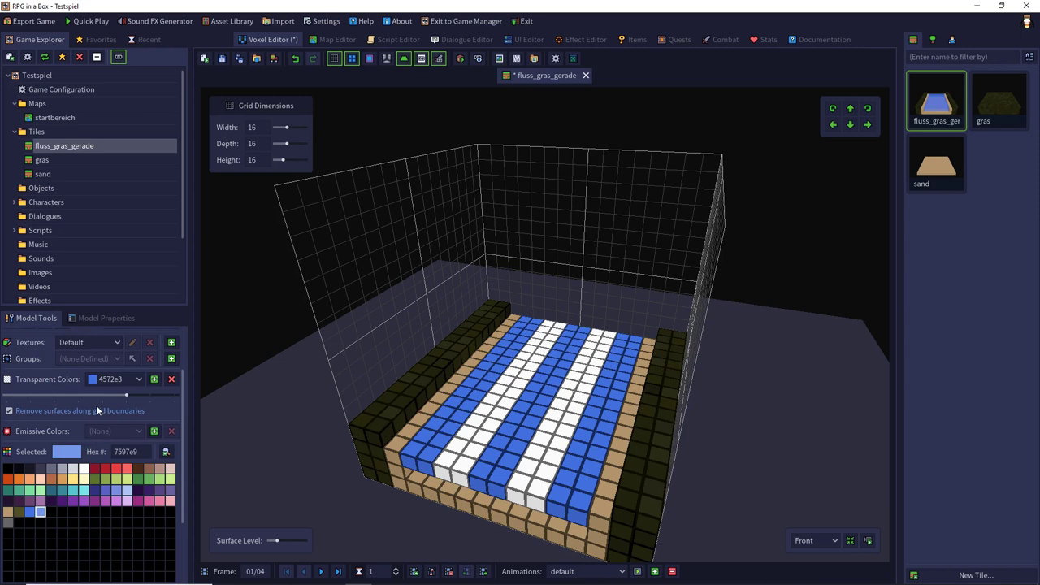
{"action": "scroll", "coordinate": [97, 410], "scroll_direction": "up", "scroll_amount": 2}
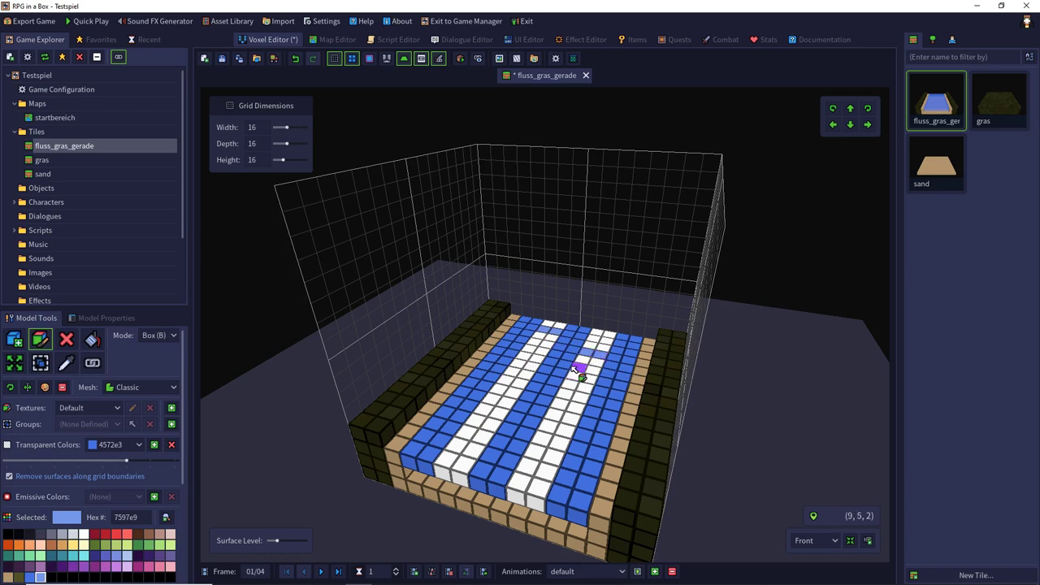
{"action": "left_click", "coordinate": [531, 359]}
{"action": "left_click", "coordinate": [564, 387]}
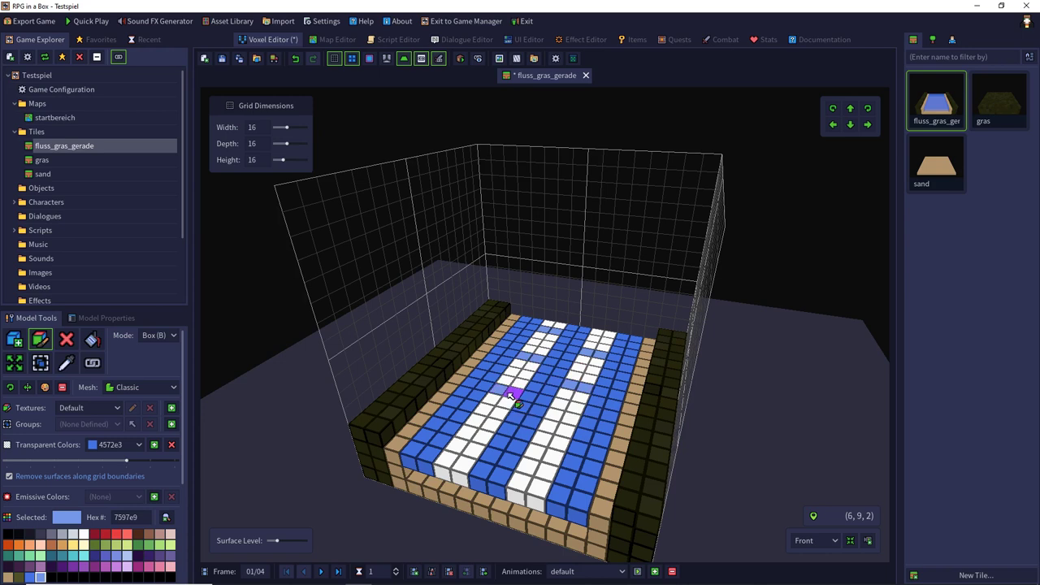
{"action": "left_click", "coordinate": [558, 431]}
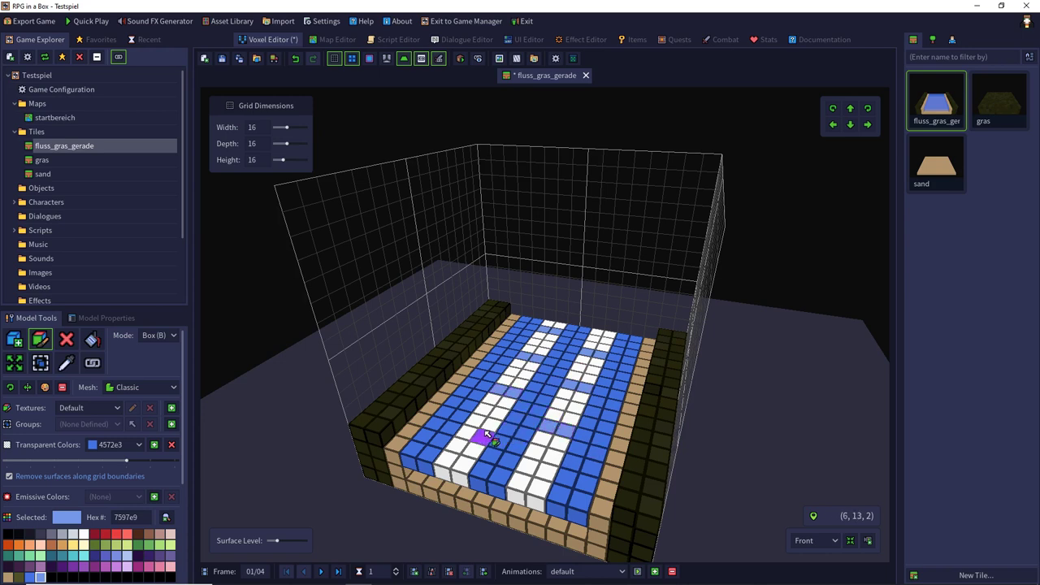
{"action": "left_click", "coordinate": [473, 433]}
{"action": "left_click", "coordinate": [516, 483]}
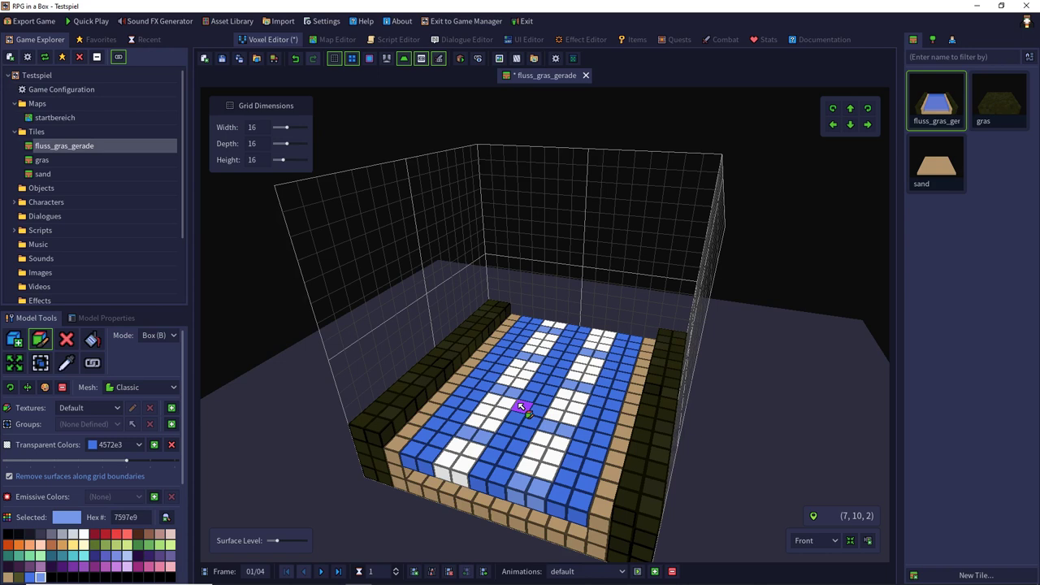
- Paint the voxel pair directly in front of each light blue pair grey (a1a5b3) in the left water stripe
{"action": "left_click", "coordinate": [61, 533]}
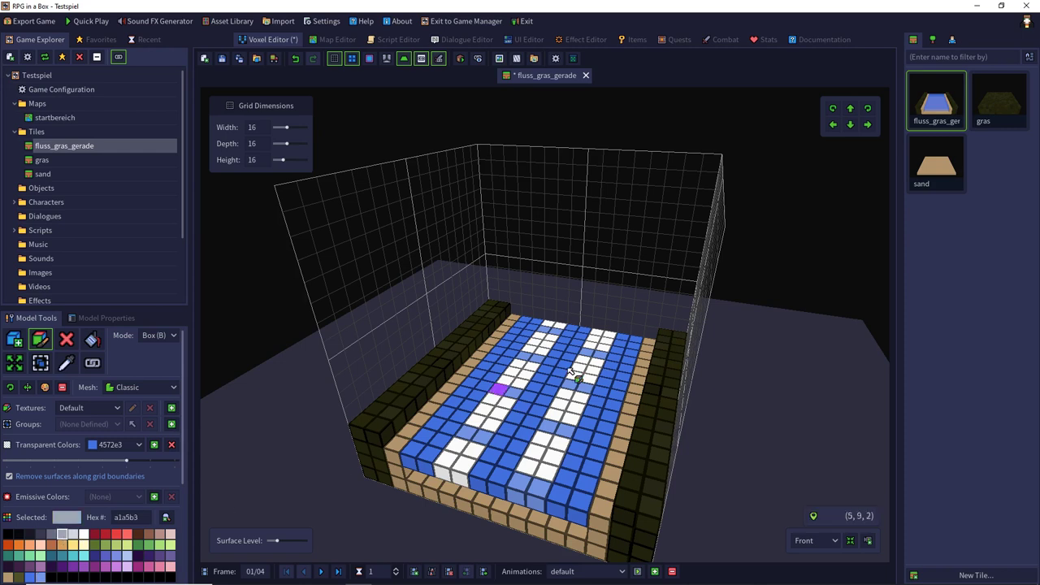
{"action": "left_click", "coordinate": [542, 336]}
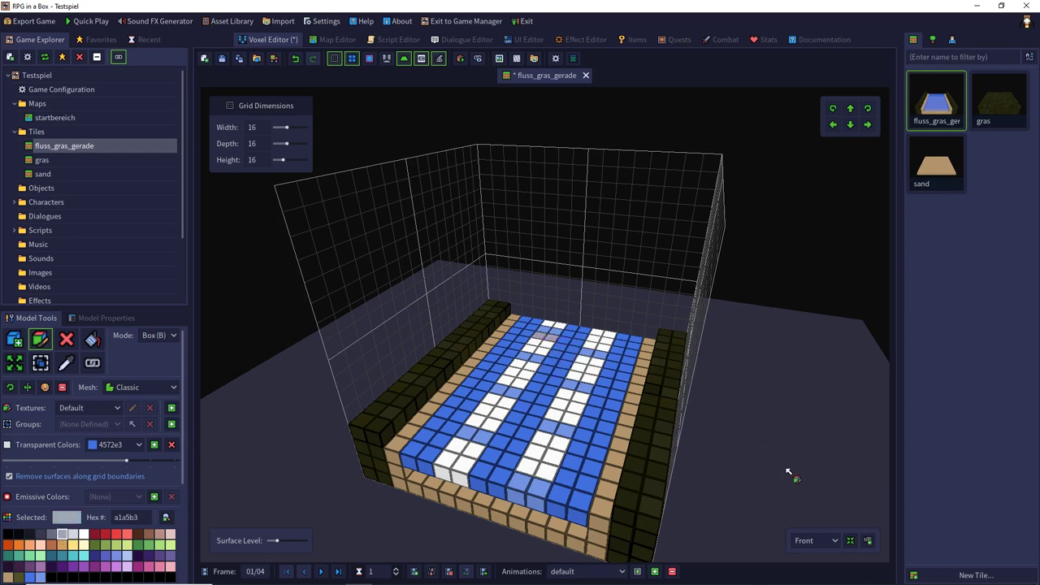
{"action": "left_click", "coordinate": [834, 542]}
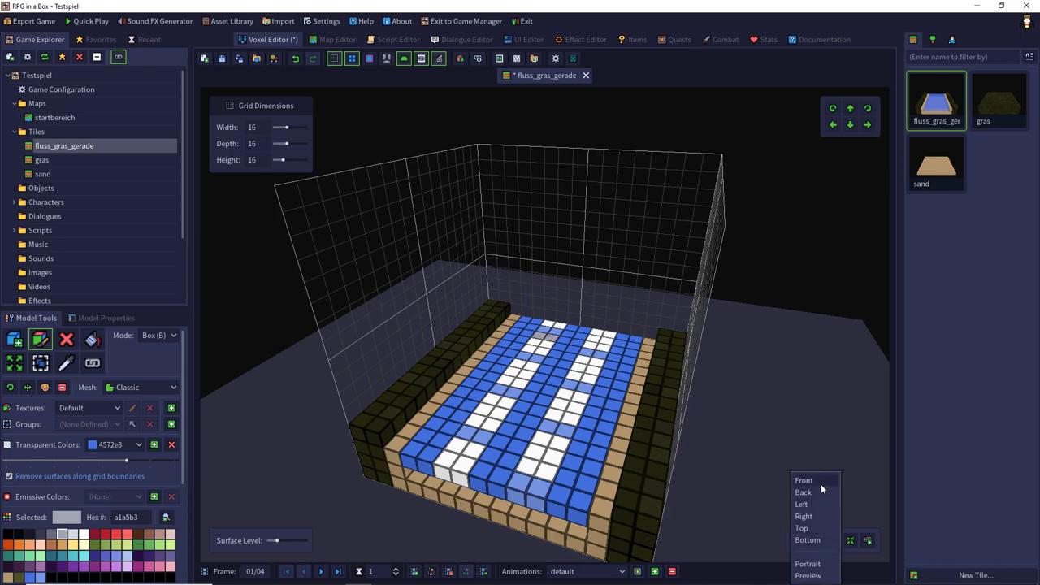
{"action": "left_click", "coordinate": [821, 485]}
{"action": "left_click", "coordinate": [818, 538]}
{"action": "left_click", "coordinate": [818, 493]}
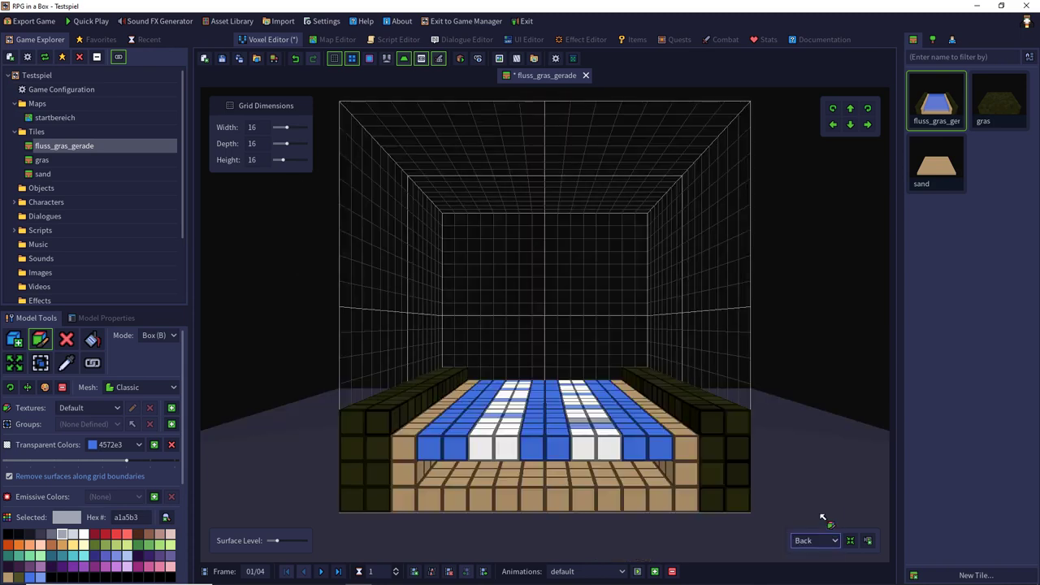
{"action": "left_click", "coordinate": [817, 539]}
{"action": "left_click", "coordinate": [817, 481]}
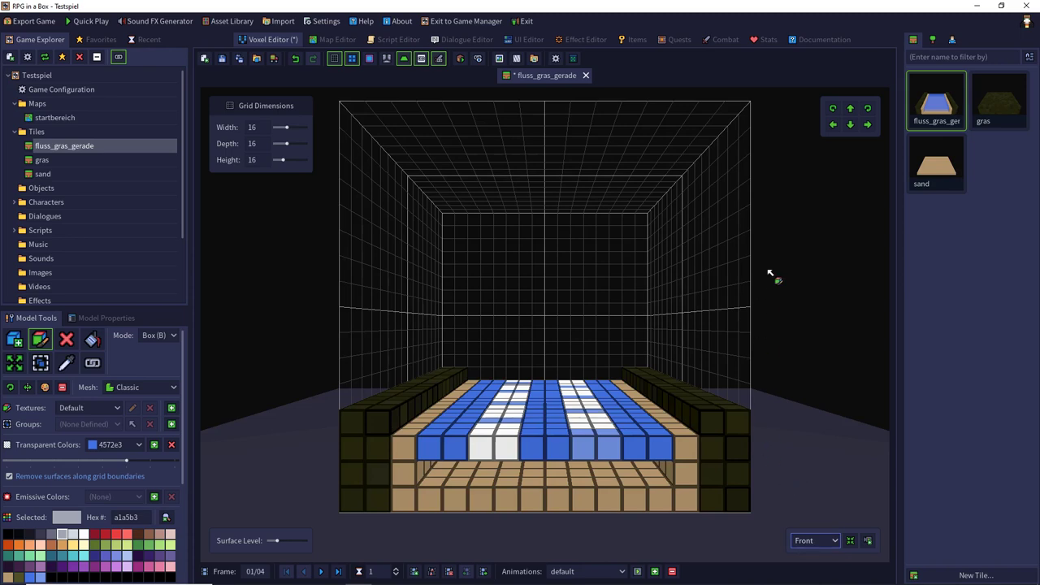
{"action": "right_click_drag", "start_coordinate": [770, 273], "coordinate": [763, 374]}
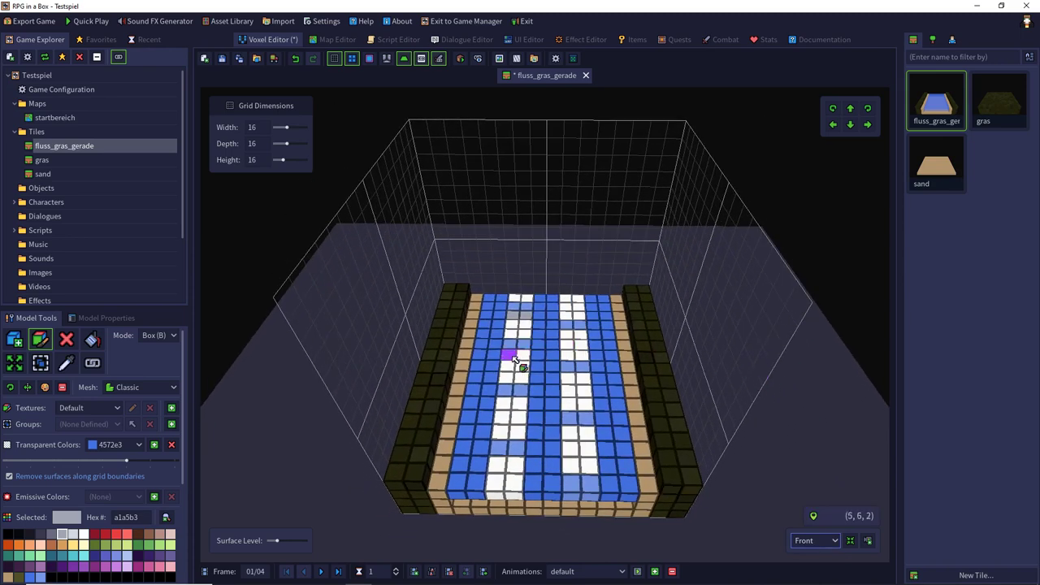
{"action": "left_click", "coordinate": [511, 355]}
{"action": "left_click", "coordinate": [523, 357]}
{"action": "left_click", "coordinate": [507, 405]}
{"action": "left_click", "coordinate": [496, 464]}
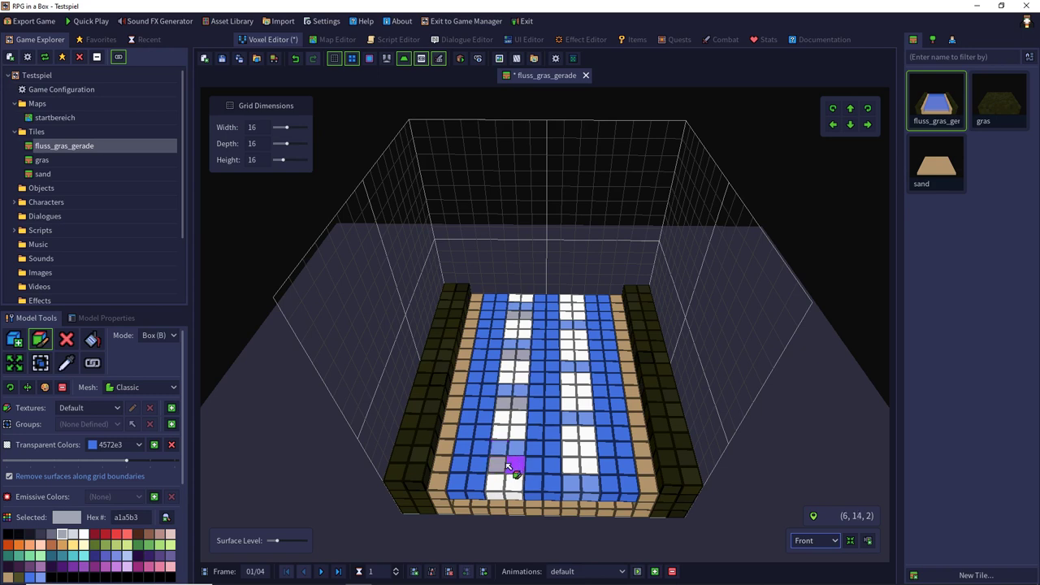
{"action": "left_click", "coordinate": [517, 463]}
- Paint matching grey voxel pairs in the right water stripe, including the pair at its far end
{"action": "left_click", "coordinate": [566, 333]}
{"action": "left_click", "coordinate": [580, 334]}
{"action": "left_click", "coordinate": [568, 380]}
{"action": "left_click", "coordinate": [582, 380]}
{"action": "left_click", "coordinate": [571, 436]}
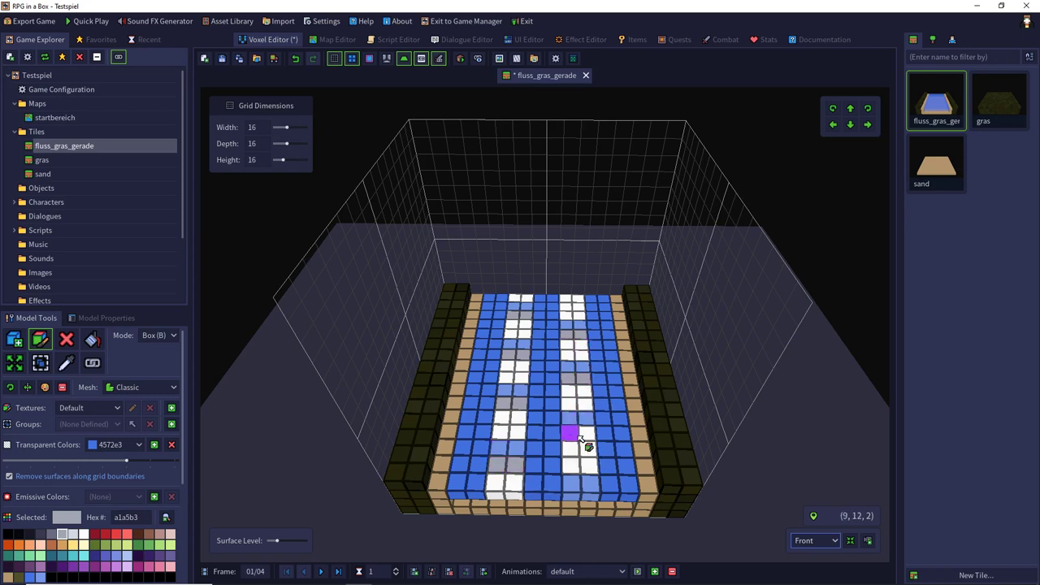
{"action": "left_click", "coordinate": [586, 435]}
{"action": "left_click", "coordinate": [567, 299]}
{"action": "left_click", "coordinate": [578, 300]}
- Paint the voxel pair directly in front of each grey pair dark (3a394d) in the left water stripe
{"action": "left_click", "coordinate": [40, 534]}
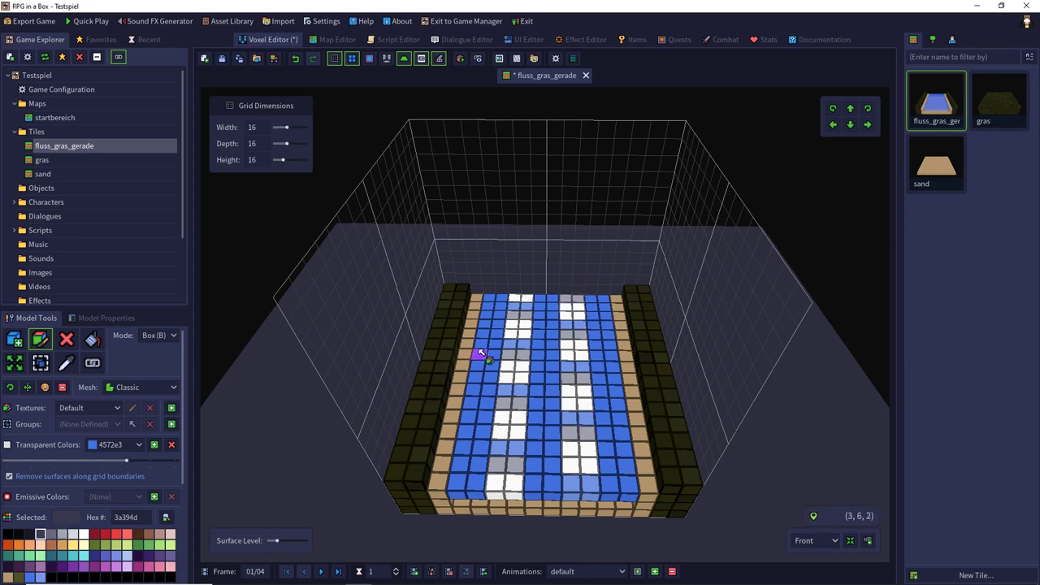
{"action": "left_click", "coordinate": [511, 325]}
{"action": "left_click", "coordinate": [522, 325]}
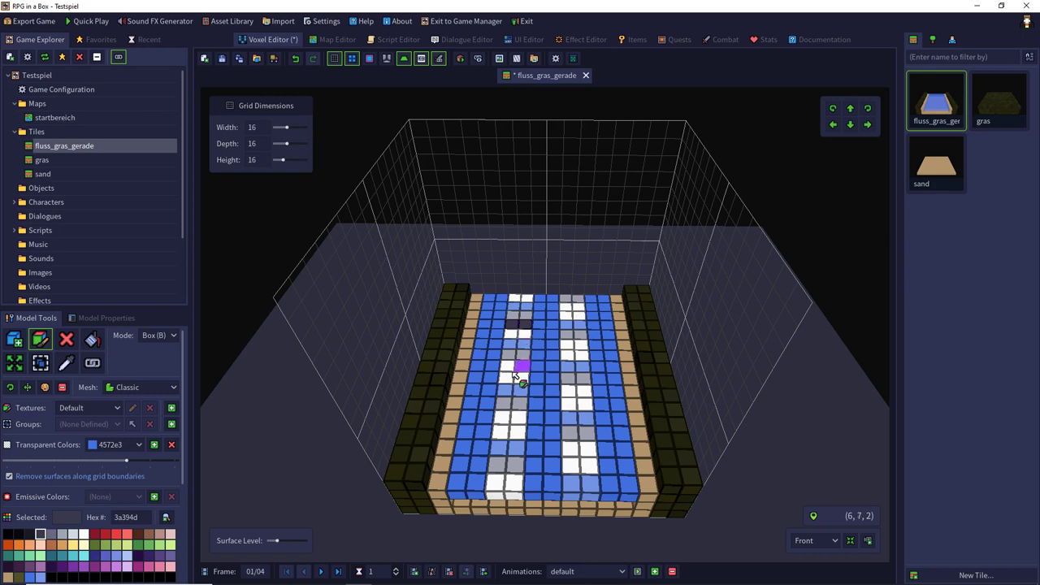
{"action": "left_click", "coordinate": [507, 366]}
{"action": "left_click", "coordinate": [521, 366]}
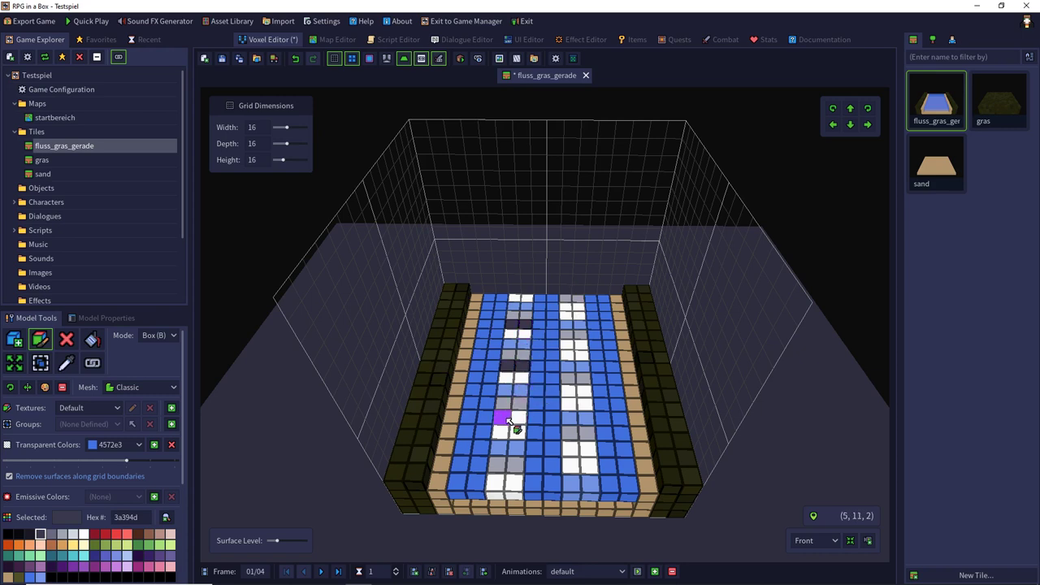
{"action": "left_click", "coordinate": [500, 418]}
{"action": "left_click", "coordinate": [519, 420]}
{"action": "left_click", "coordinate": [496, 486]}
{"action": "left_click", "coordinate": [514, 486]}
- Paint the voxel pairs directly in front of the grey pairs dark (3a394d) in the right water stripe
{"action": "left_click", "coordinate": [573, 348]}
{"action": "left_click", "coordinate": [582, 347]}
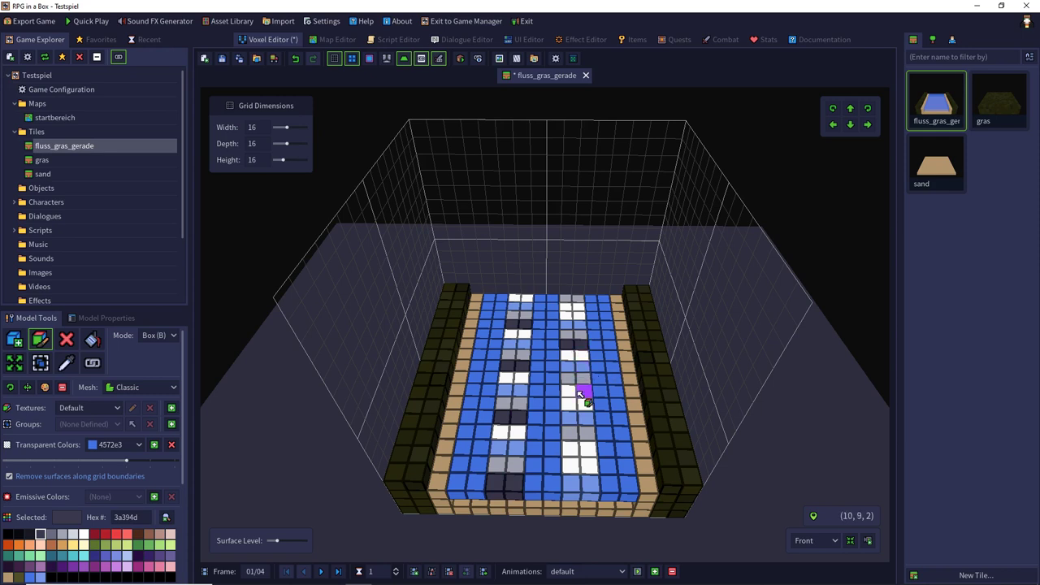
{"action": "left_click", "coordinate": [574, 393]}
{"action": "left_click", "coordinate": [583, 394]}
{"action": "left_click", "coordinate": [572, 449]}
{"action": "left_click", "coordinate": [587, 451]}
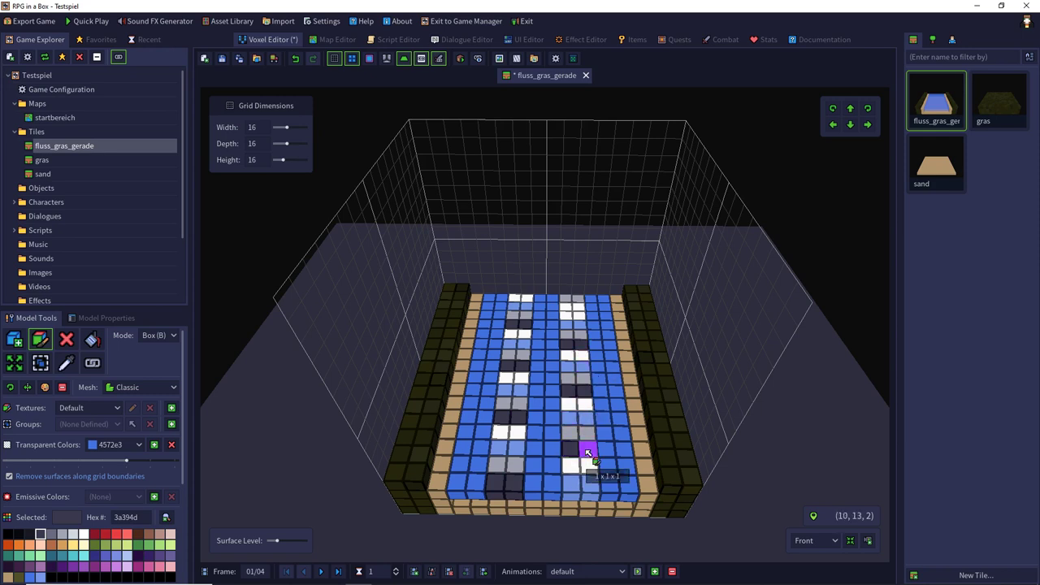
{"action": "left_click", "coordinate": [570, 306]}
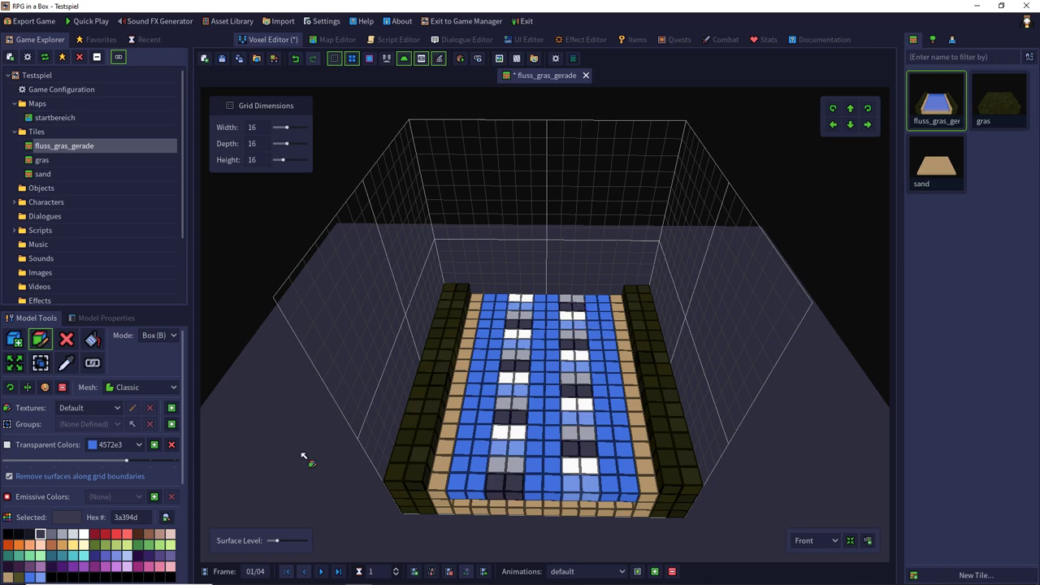
- Delete the old animation frames 4, 3 and 2, keeping only the striped first frame
{"action": "left_click", "coordinate": [324, 573]}
{"action": "left_click", "coordinate": [323, 573]}
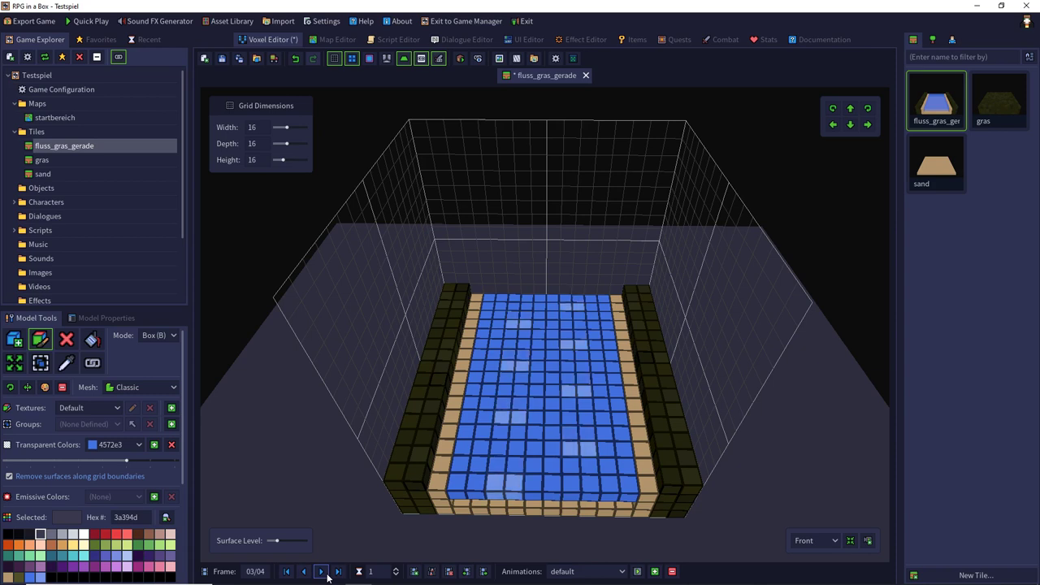
{"action": "left_click", "coordinate": [323, 573]}
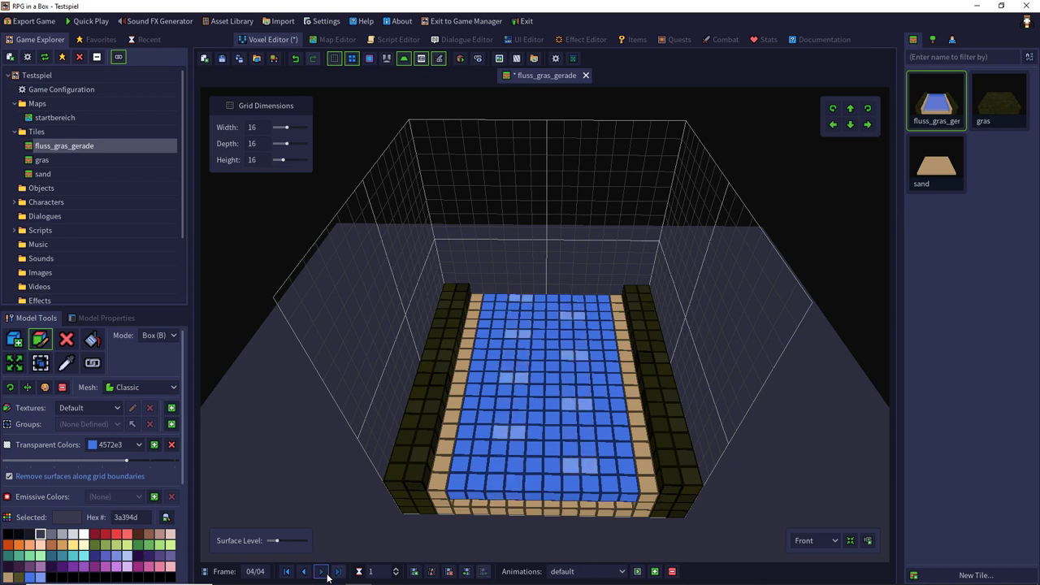
{"action": "left_click", "coordinate": [447, 575]}
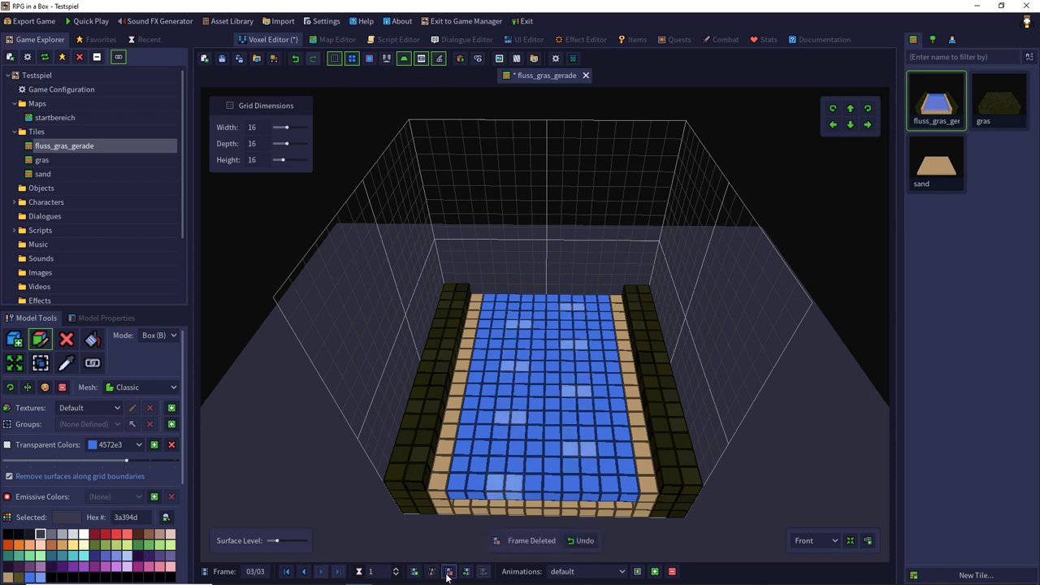
{"action": "left_click", "coordinate": [447, 575]}
{"action": "left_click", "coordinate": [447, 577]}
- Duplicate the striped frame until the animation has four frames, and return to frame 1
{"action": "middle_click_drag", "start_coordinate": [634, 390], "coordinate": [592, 356]}
{"action": "mouse_move", "coordinate": [592, 358]}
{"action": "right_mouse_down"}
{"action": "mouse_move", "coordinate": [579, 358]}
{"action": "mouse_move", "coordinate": [593, 364]}
{"action": "right_mouse_up"}
{"action": "right_click_drag", "start_coordinate": [414, 448], "coordinate": [441, 435]}
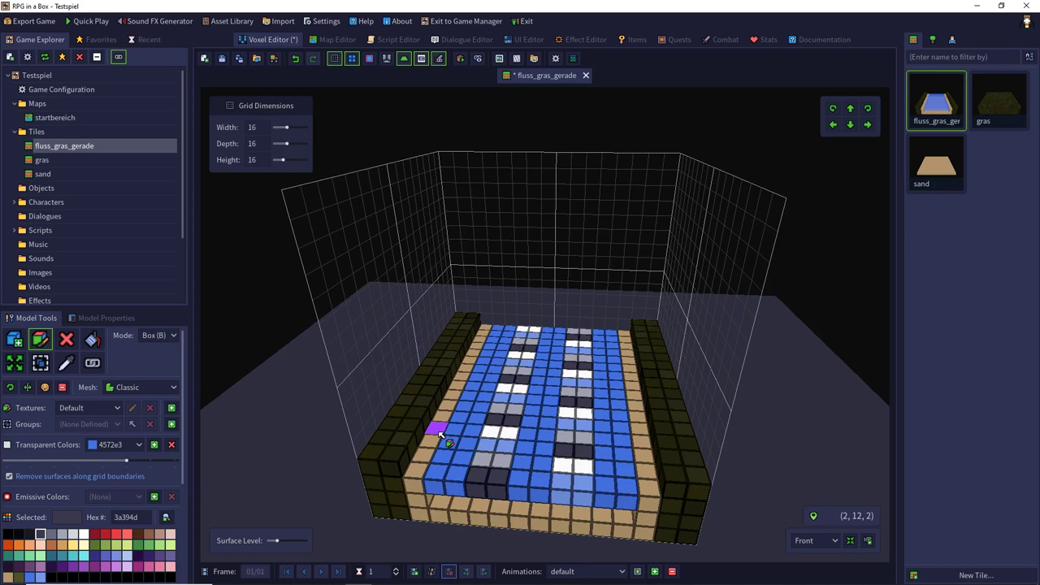
{"action": "double_click", "coordinate": [431, 572]}
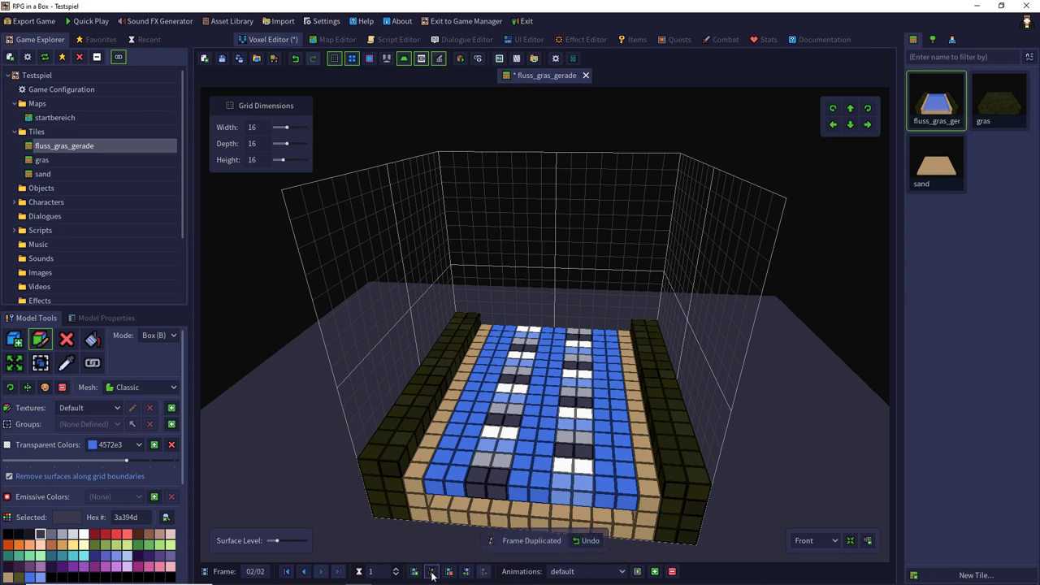
{"action": "triple_click", "coordinate": [303, 572]}
{"action": "middle_click_drag", "start_coordinate": [302, 343], "coordinate": [299, 378]}
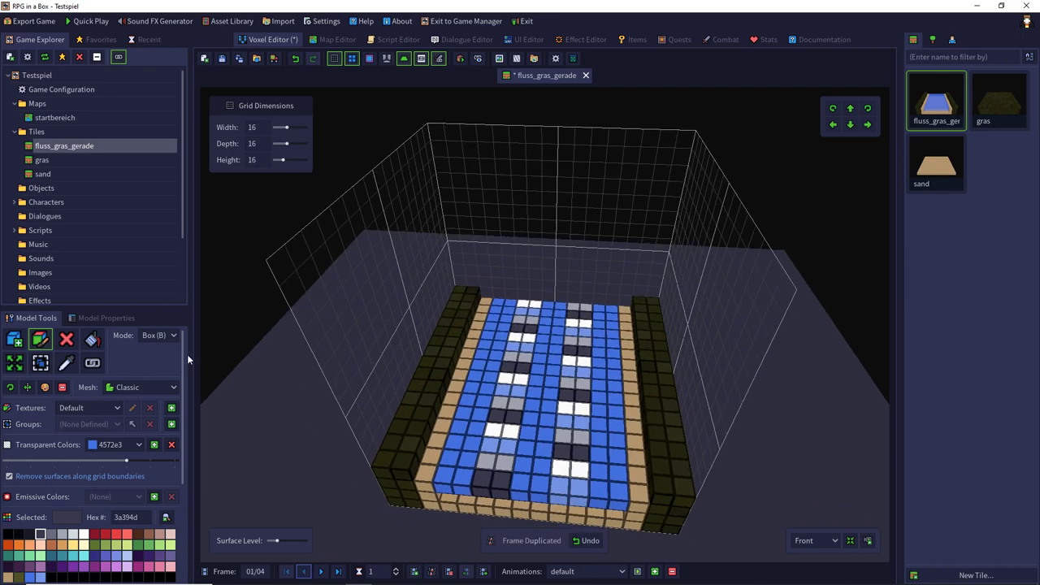
- Sample the water blue (4572e3) and paint over the white, grey and dark stripe voxels in frame 1, keeping the light blue pairs
{"action": "left_click", "coordinate": [76, 341]}
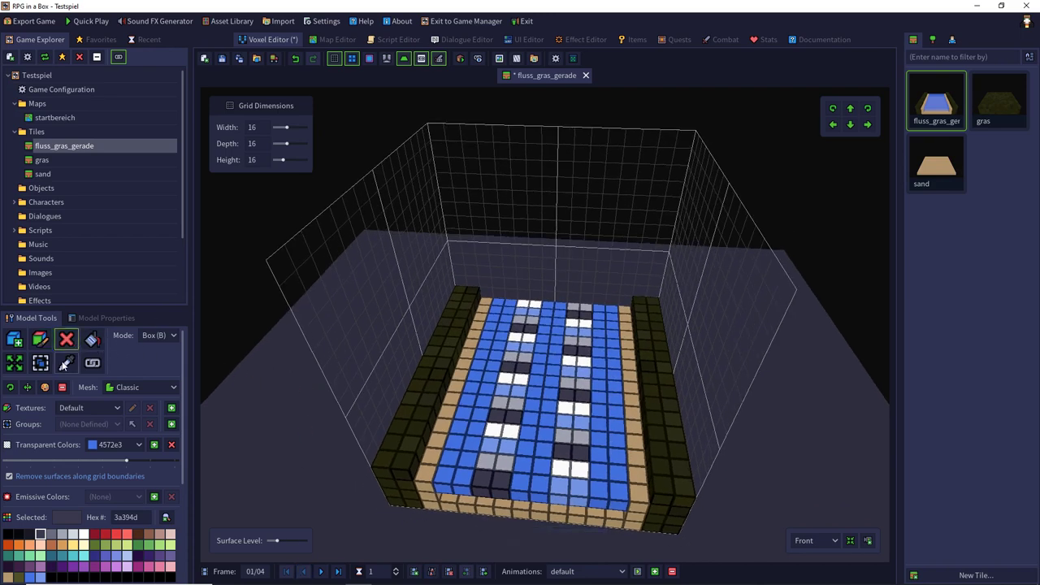
{"action": "left_click", "coordinate": [66, 363]}
{"action": "left_click", "coordinate": [478, 367]}
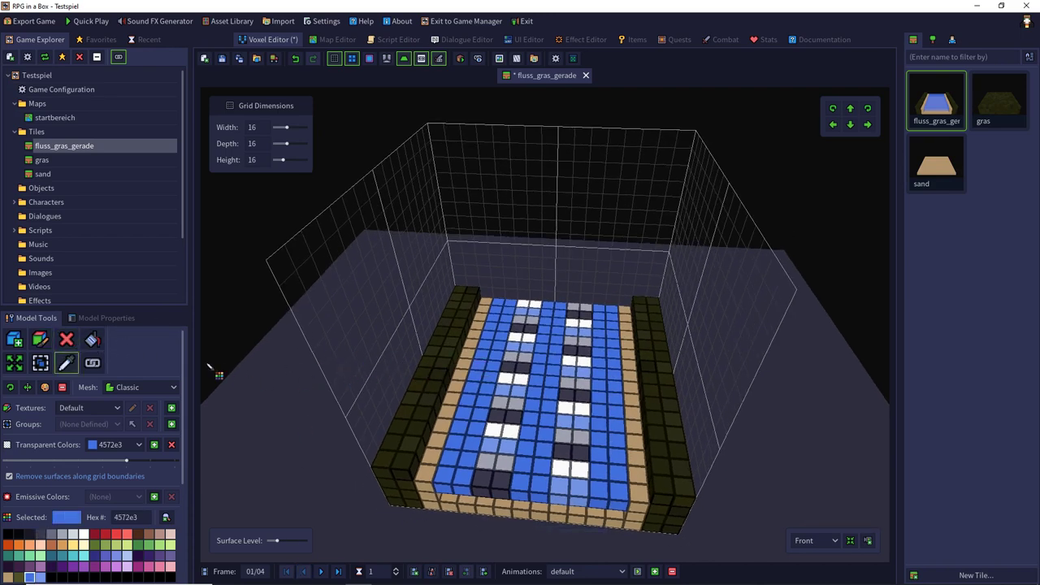
{"action": "left_click", "coordinate": [39, 339]}
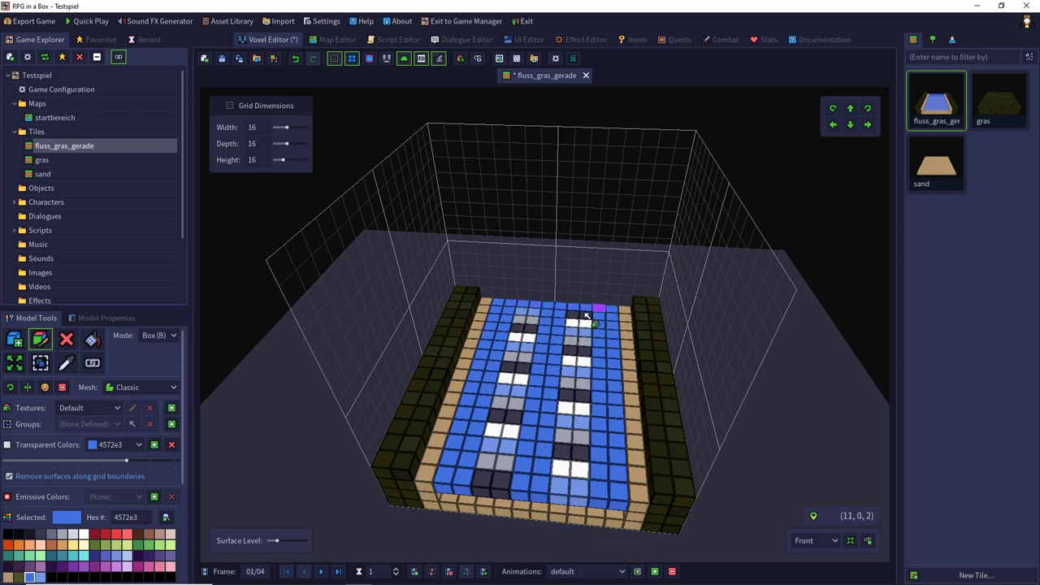
{"action": "left_click", "coordinate": [581, 320]}
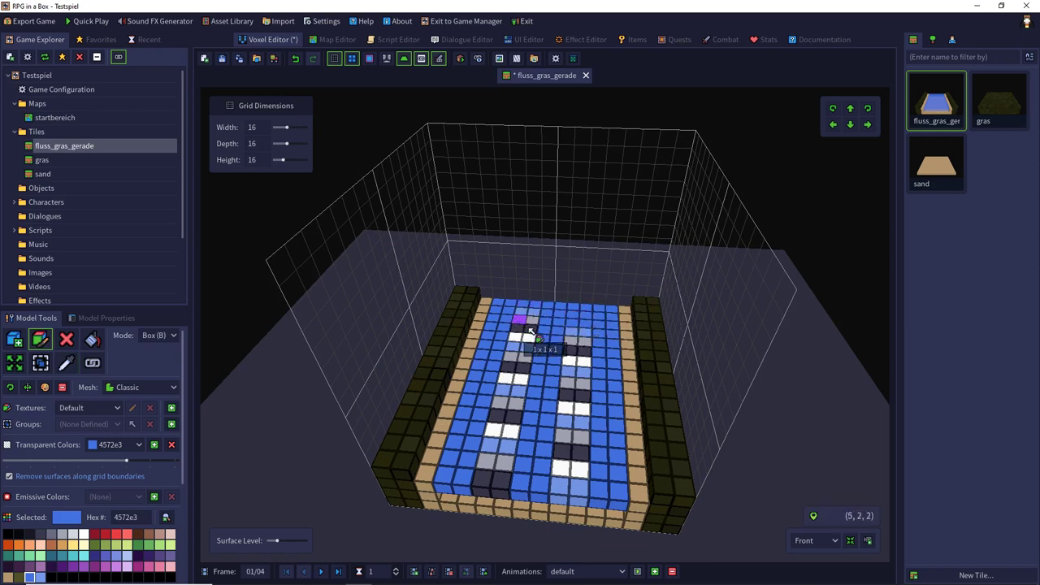
{"action": "left_click_drag", "start_coordinate": [529, 329], "coordinate": [587, 362]}
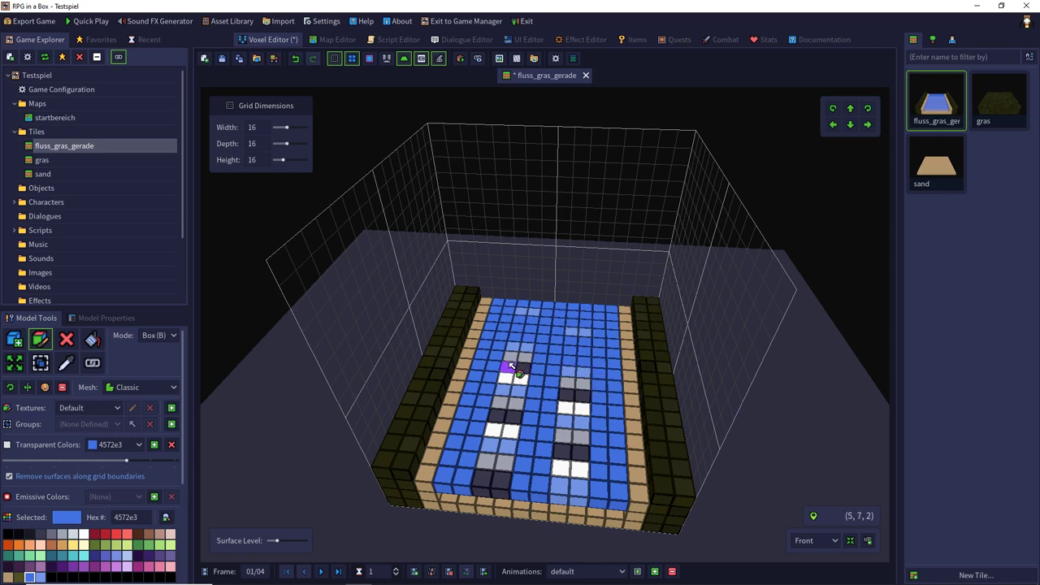
{"action": "mouse_move", "coordinate": [510, 356]}
{"action": "left_mouse_down"}
{"action": "mouse_move", "coordinate": [520, 378]}
{"action": "mouse_move", "coordinate": [583, 406]}
{"action": "left_mouse_up"}
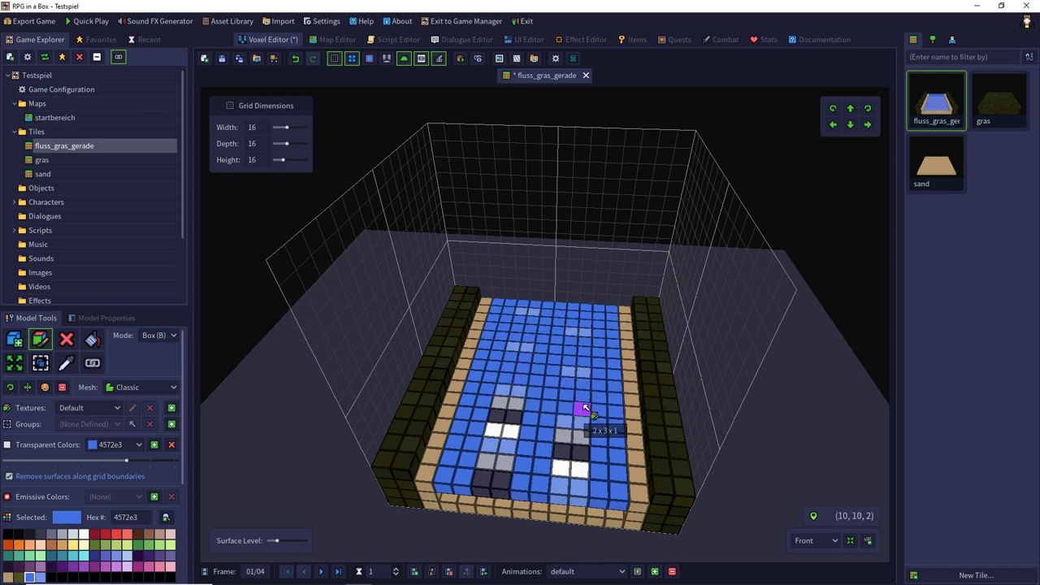
{"action": "mouse_move", "coordinate": [499, 402]}
{"action": "left_mouse_down"}
{"action": "mouse_move", "coordinate": [517, 434]}
{"action": "mouse_move", "coordinate": [561, 441]}
{"action": "mouse_move", "coordinate": [575, 461]}
{"action": "left_mouse_up"}
{"action": "left_click_drag", "start_coordinate": [485, 458], "coordinate": [505, 480]}
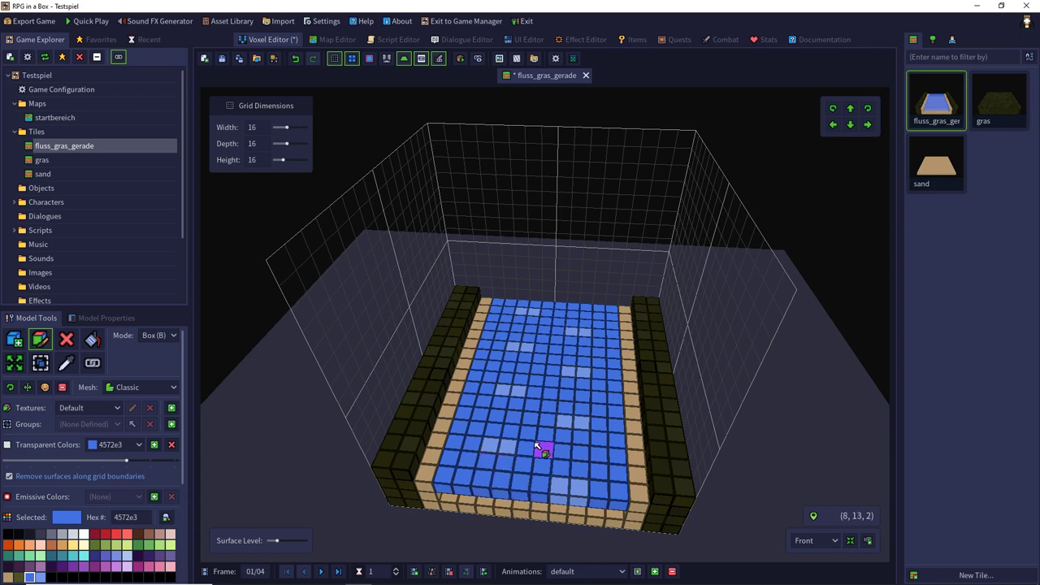
- In frame 2, paint every stripe voxel except the grey pairs water blue (4572e3)
{"action": "left_click", "coordinate": [322, 572]}
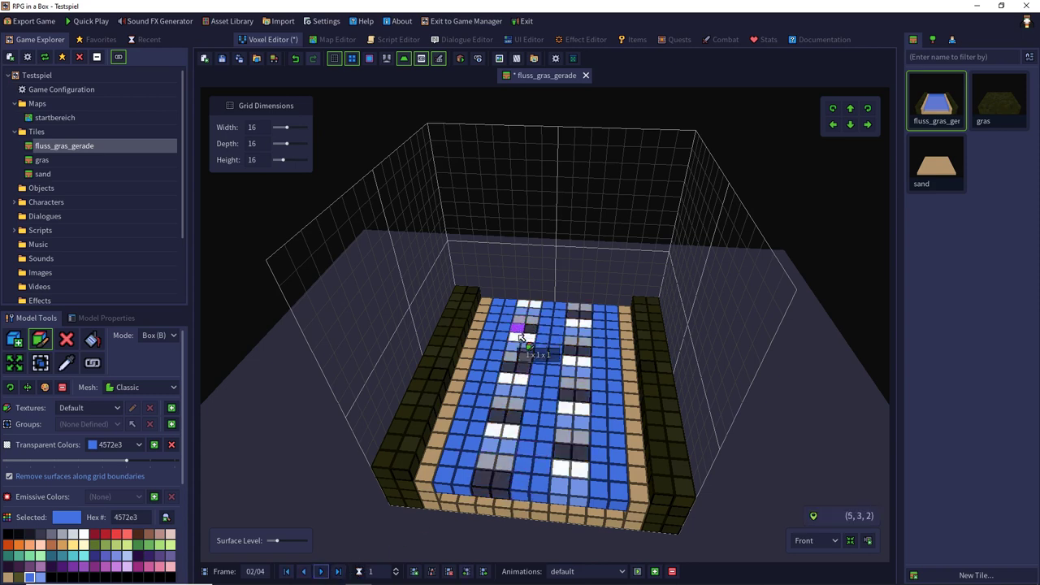
{"action": "mouse_move", "coordinate": [519, 333]}
{"action": "left_mouse_down"}
{"action": "mouse_move", "coordinate": [530, 347]}
{"action": "mouse_move", "coordinate": [501, 418]}
{"action": "mouse_move", "coordinate": [499, 481]}
{"action": "left_mouse_up"}
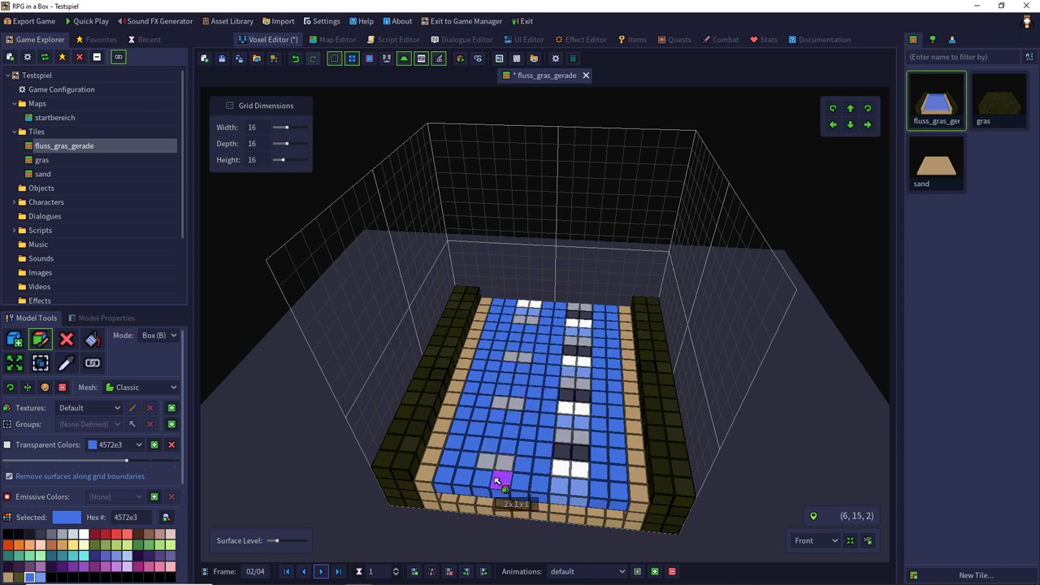
{"action": "mouse_move", "coordinate": [522, 311]}
{"action": "left_mouse_down"}
{"action": "mouse_move", "coordinate": [586, 330]}
{"action": "mouse_move", "coordinate": [564, 455]}
{"action": "mouse_move", "coordinate": [578, 487]}
{"action": "left_mouse_up"}
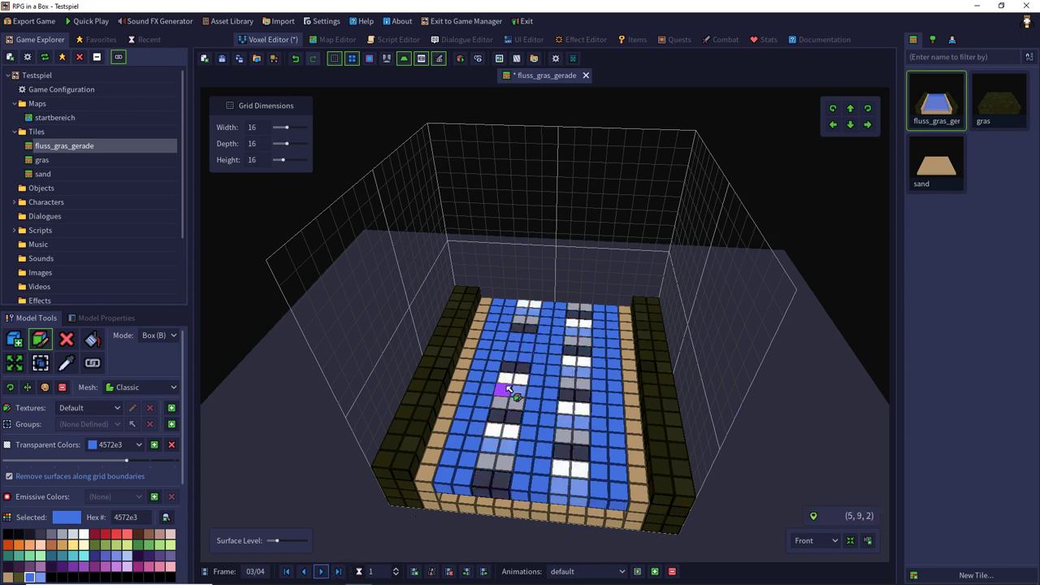
- In frame 3, paint every stripe voxel except the dark pairs water blue (4572e3)
{"action": "mouse_move", "coordinate": [512, 391]}
{"action": "left_mouse_down"}
{"action": "mouse_move", "coordinate": [521, 406]}
{"action": "mouse_move", "coordinate": [502, 435]}
{"action": "mouse_move", "coordinate": [511, 465]}
{"action": "left_mouse_up"}
{"action": "mouse_move", "coordinate": [521, 321]}
{"action": "left_mouse_down"}
{"action": "mouse_move", "coordinate": [536, 304]}
{"action": "mouse_move", "coordinate": [582, 341]}
{"action": "left_mouse_up"}
{"action": "mouse_move", "coordinate": [567, 360]}
{"action": "left_mouse_down"}
{"action": "mouse_move", "coordinate": [582, 380]}
{"action": "mouse_move", "coordinate": [571, 406]}
{"action": "mouse_move", "coordinate": [578, 432]}
{"action": "mouse_move", "coordinate": [564, 456]}
{"action": "mouse_move", "coordinate": [574, 476]}
{"action": "left_mouse_up"}
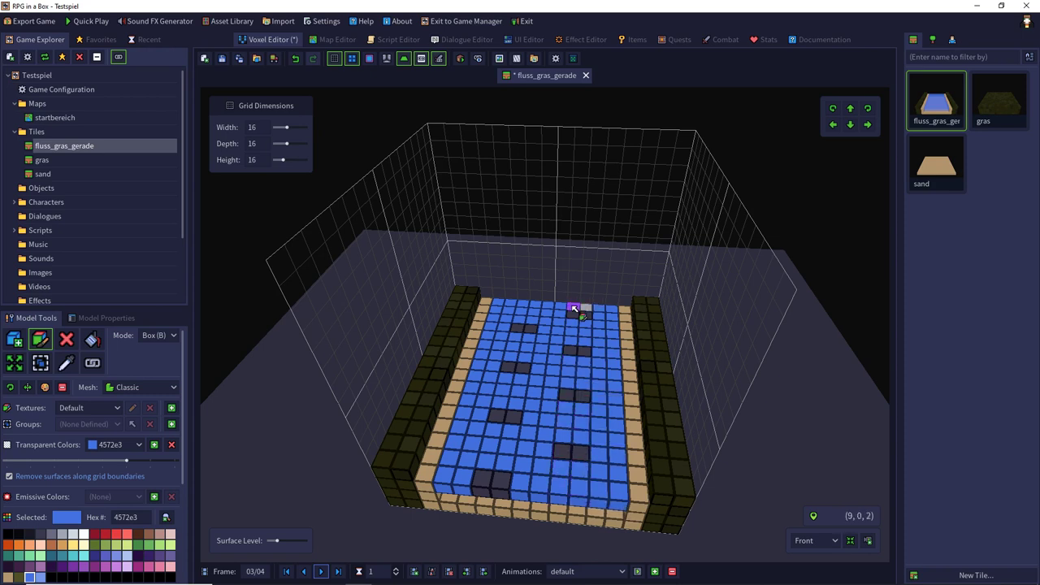
- Check the finished frames, and in frame 4 paint every stripe voxel except the white pairs water blue (4572e3)
{"action": "left_click", "coordinate": [322, 572]}
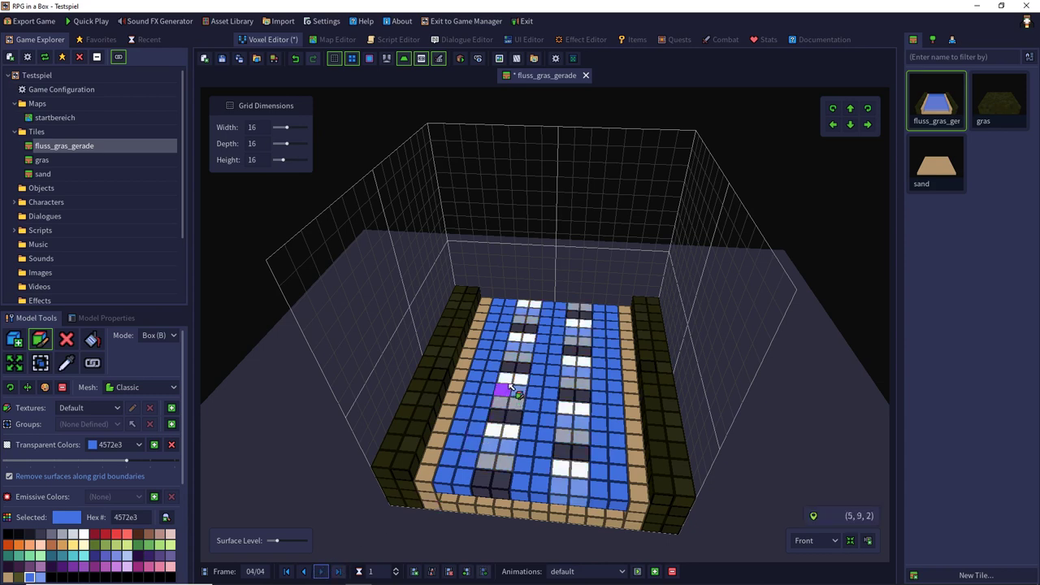
{"action": "left_click", "coordinate": [308, 573]}
{"action": "left_click", "coordinate": [308, 573]}
{"action": "left_click", "coordinate": [309, 573]}
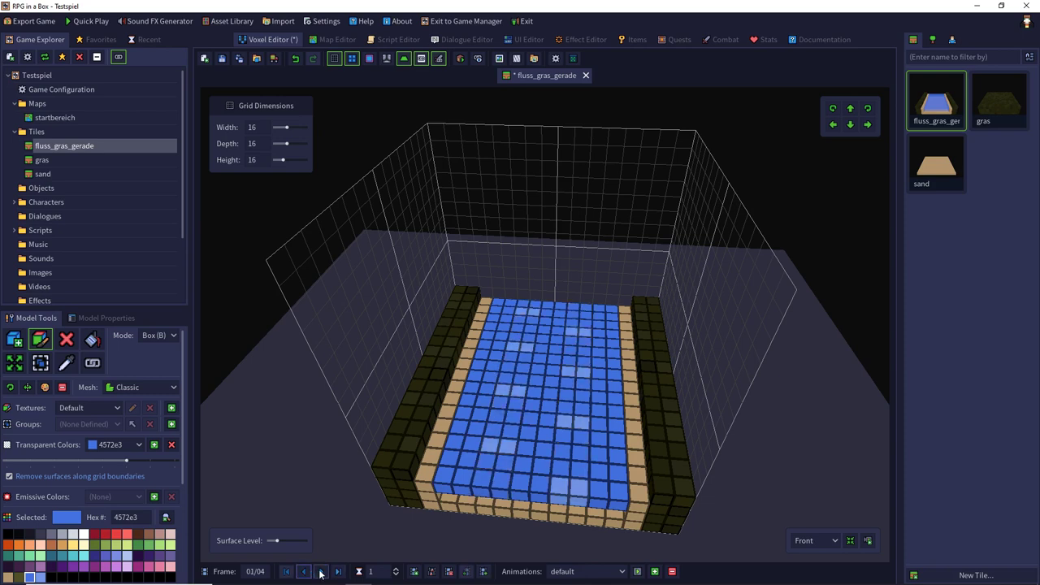
{"action": "left_click", "coordinate": [321, 572]}
{"action": "left_click", "coordinate": [321, 572]}
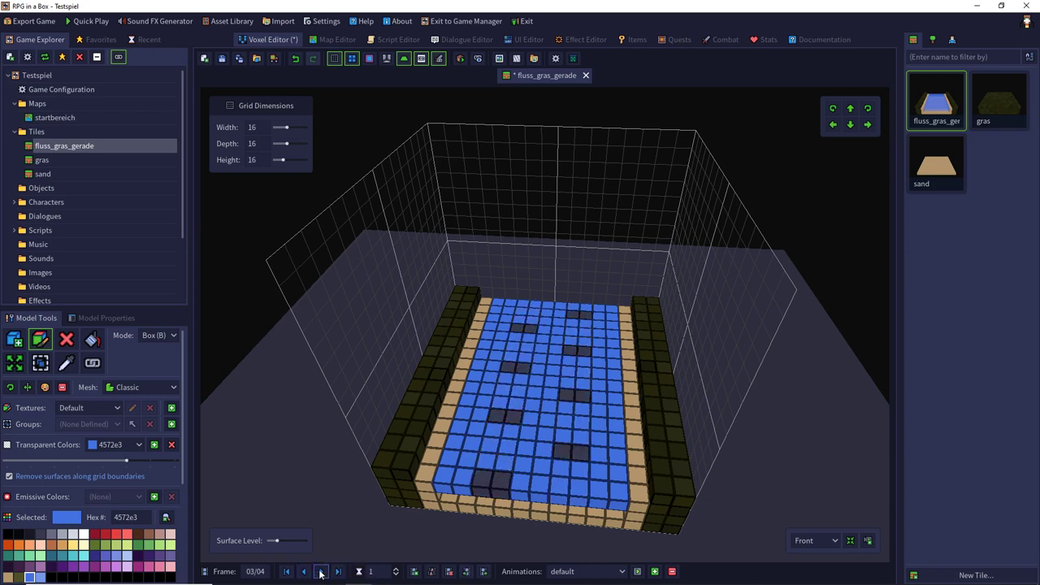
{"action": "left_click", "coordinate": [321, 572]}
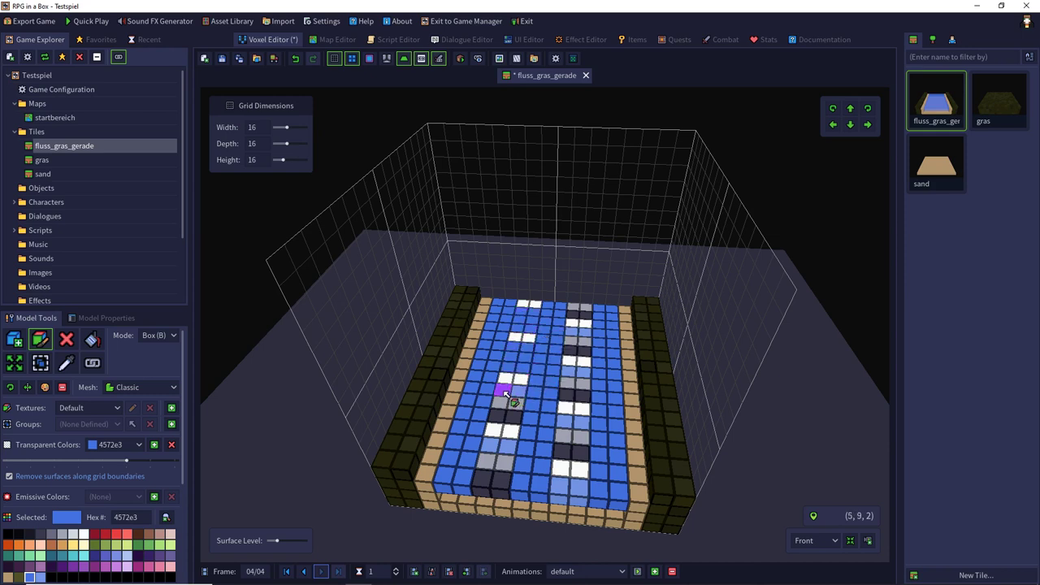
{"action": "left_click_drag", "start_coordinate": [505, 395], "coordinate": [499, 484]}
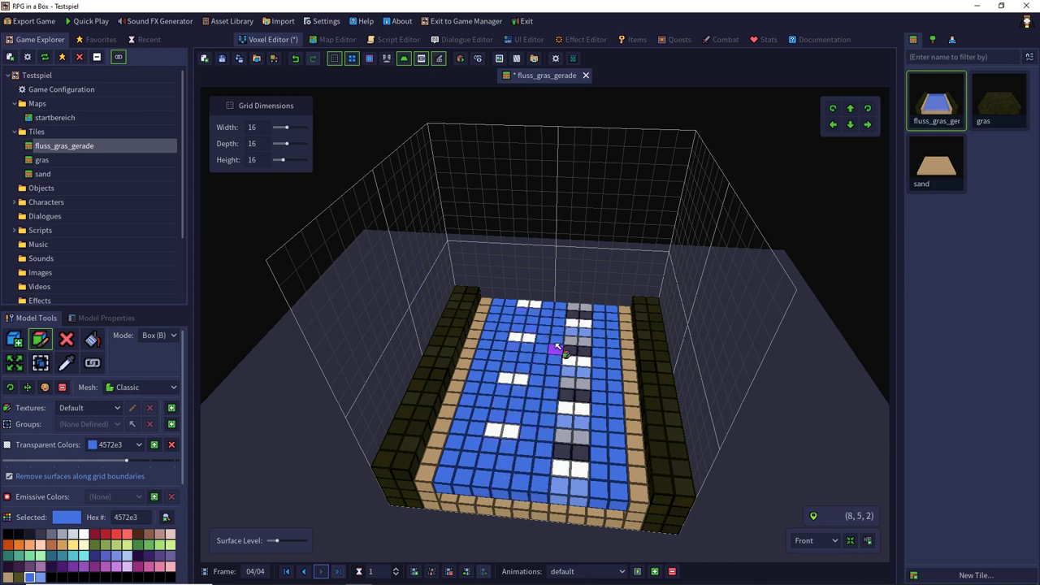
{"action": "left_click_drag", "start_coordinate": [573, 315], "coordinate": [579, 457]}
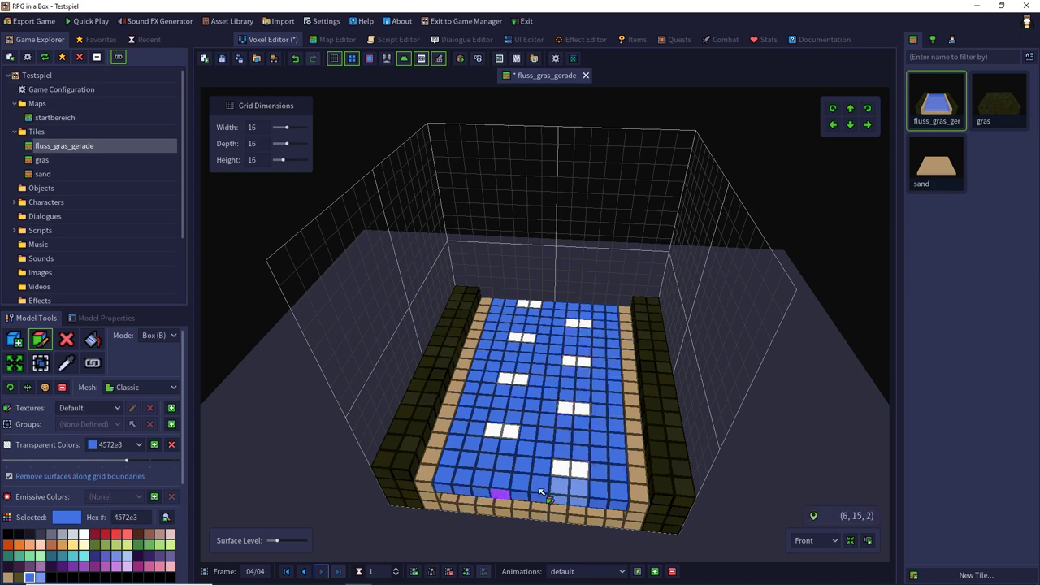
- Sample the light blue (7597e9) from a pair in frame 1 and recolour the grey pairs in frame 2 with it
{"action": "left_click", "coordinate": [305, 571]}
{"action": "left_click", "coordinate": [305, 572]}
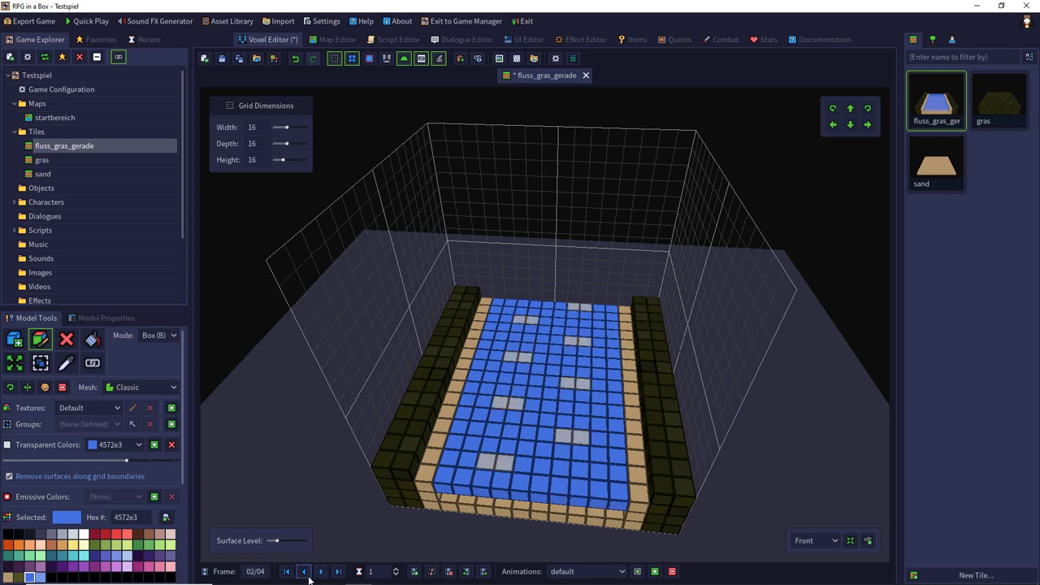
{"action": "left_click", "coordinate": [305, 571]}
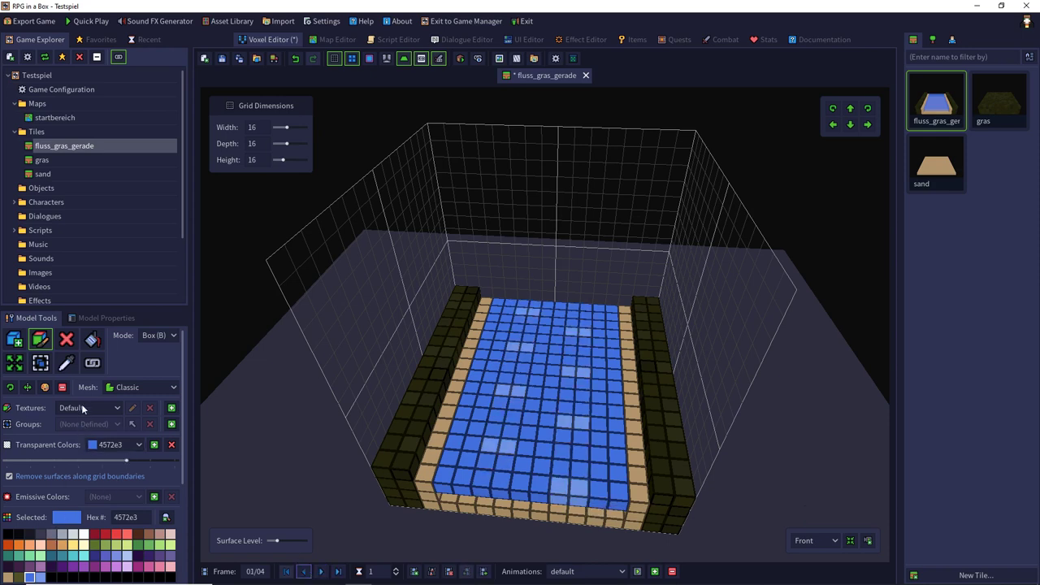
{"action": "left_click", "coordinate": [68, 364]}
{"action": "left_click", "coordinate": [489, 443]}
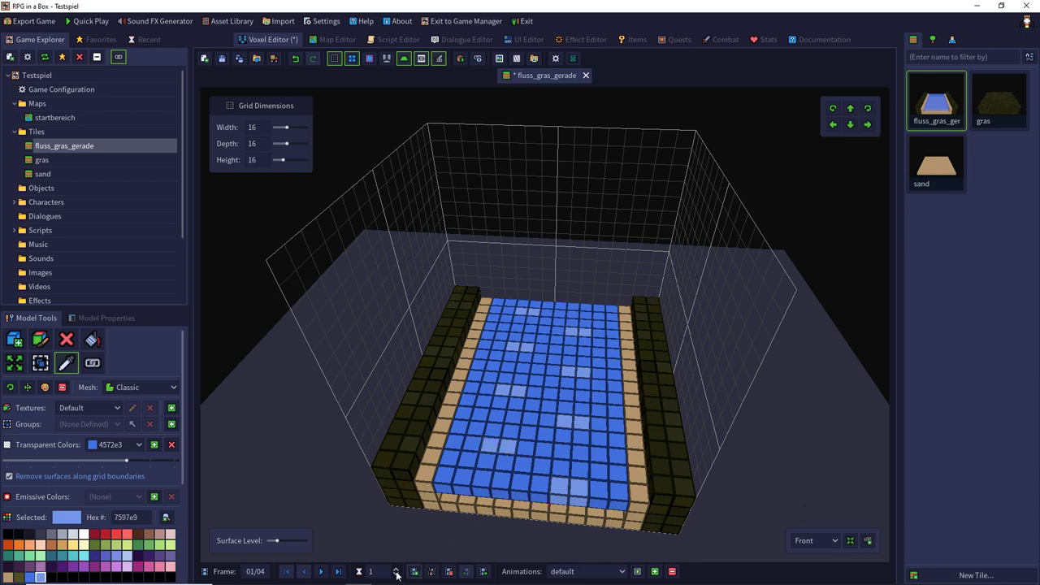
{"action": "left_click", "coordinate": [322, 571]}
{"action": "left_click", "coordinate": [41, 339]}
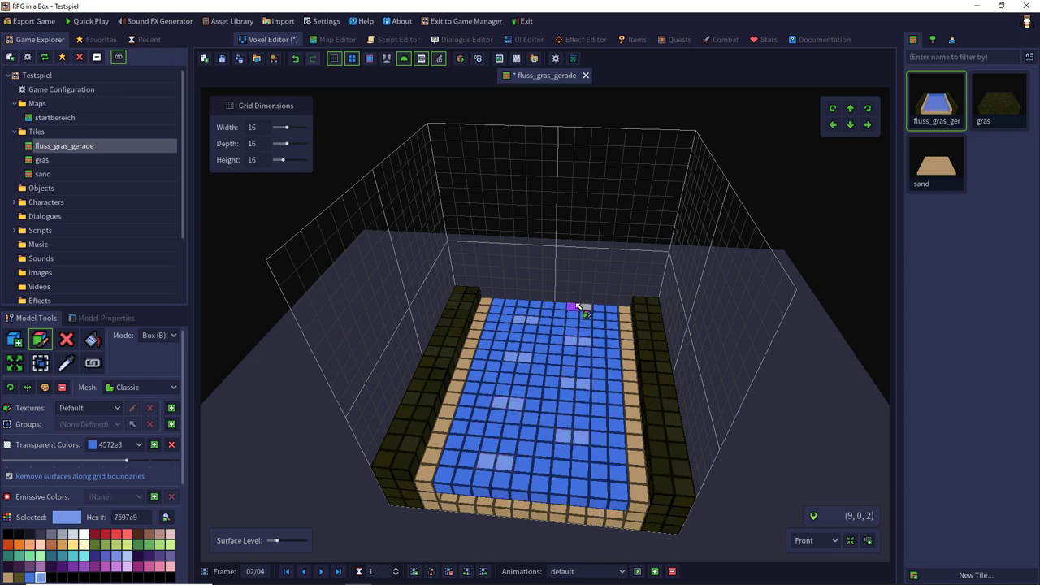
- Recolour the dark voxel pairs in frame 3 light blue (7597e9) and go on to frame 4
{"action": "left_click", "coordinate": [321, 573]}
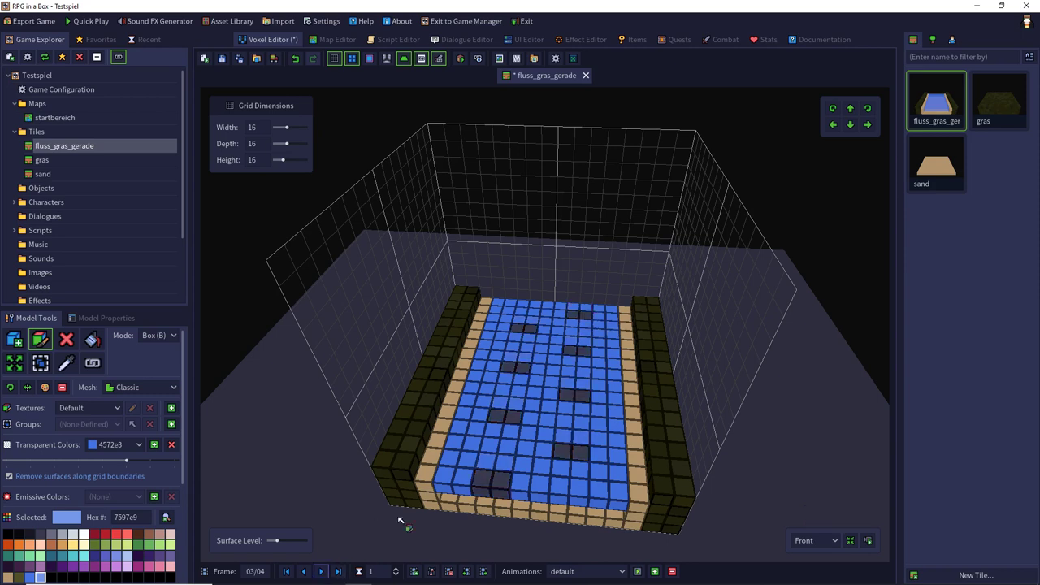
{"action": "left_click_drag", "start_coordinate": [499, 416], "coordinate": [509, 416]}
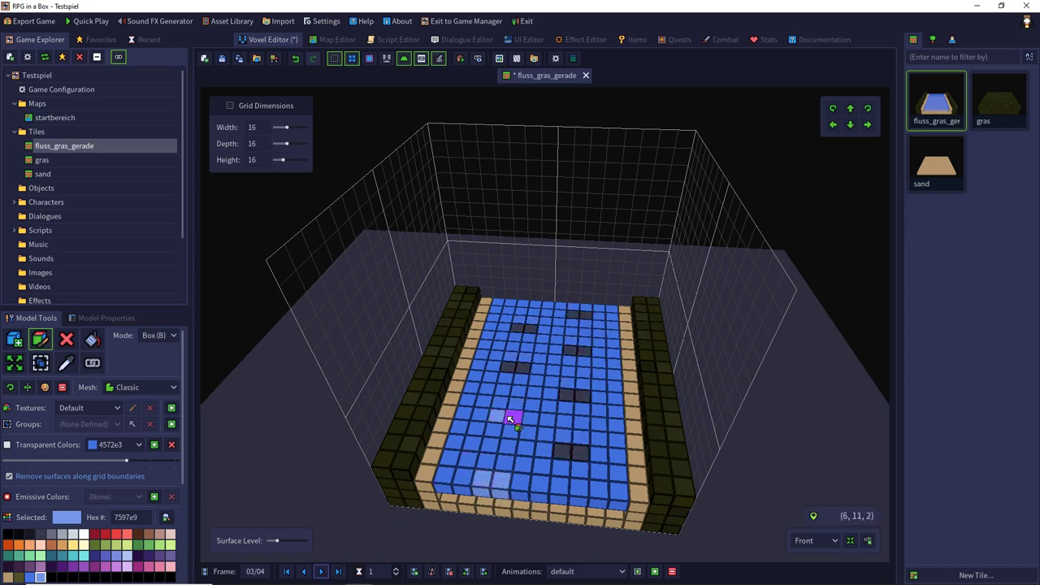
{"action": "left_click_drag", "start_coordinate": [509, 368], "coordinate": [519, 368]}
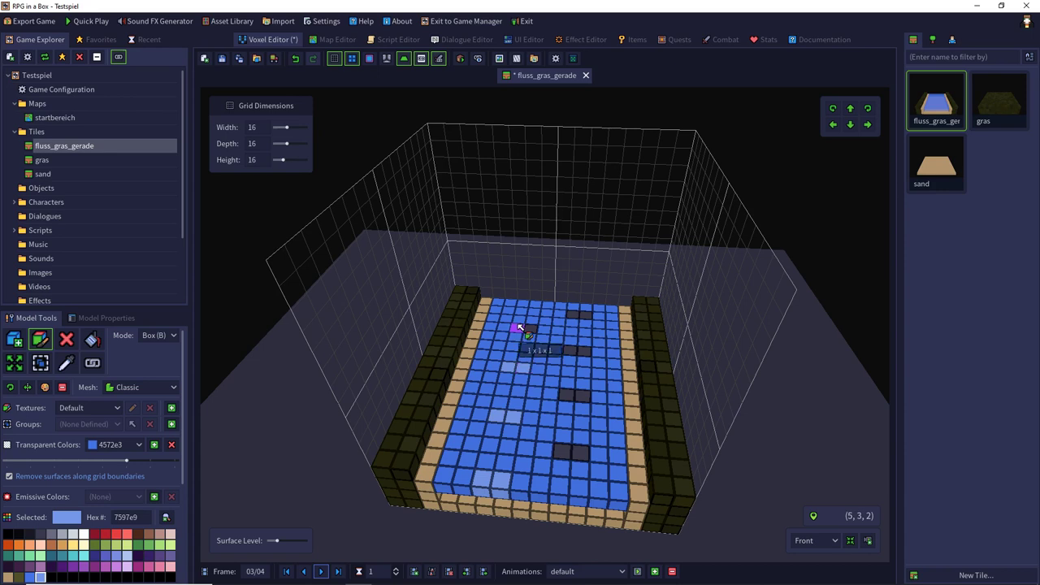
{"action": "left_click_drag", "start_coordinate": [521, 330], "coordinate": [587, 314]}
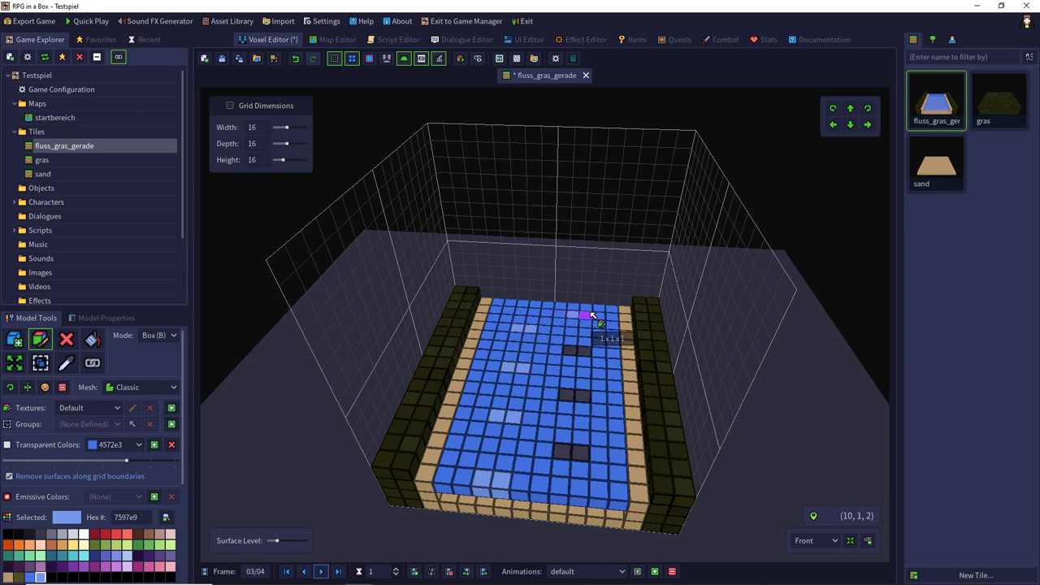
{"action": "left_click_drag", "start_coordinate": [571, 350], "coordinate": [582, 352]}
{"action": "left_click_drag", "start_coordinate": [568, 394], "coordinate": [582, 399]}
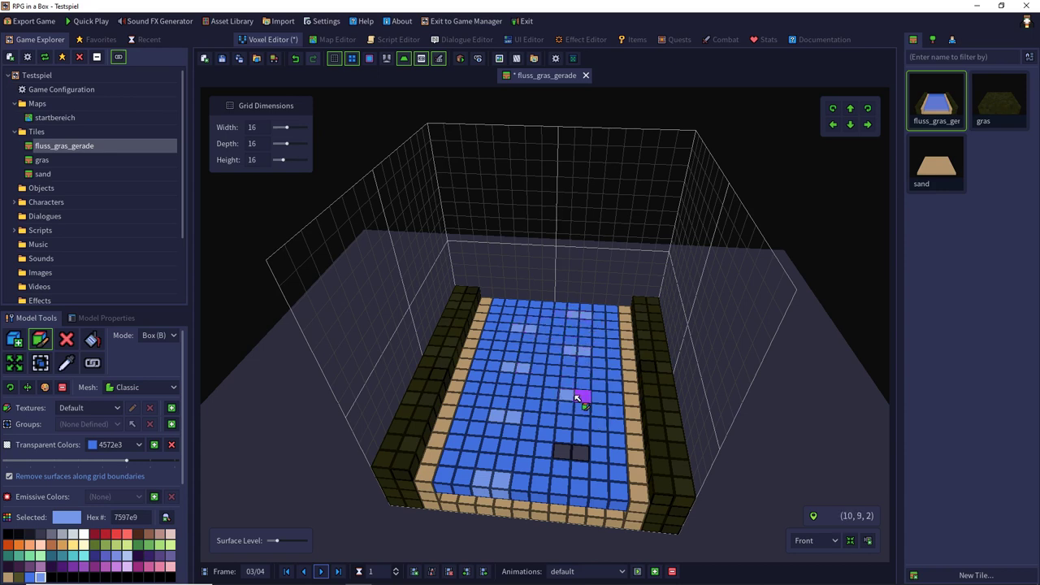
{"action": "left_click_drag", "start_coordinate": [564, 453], "coordinate": [570, 459]}
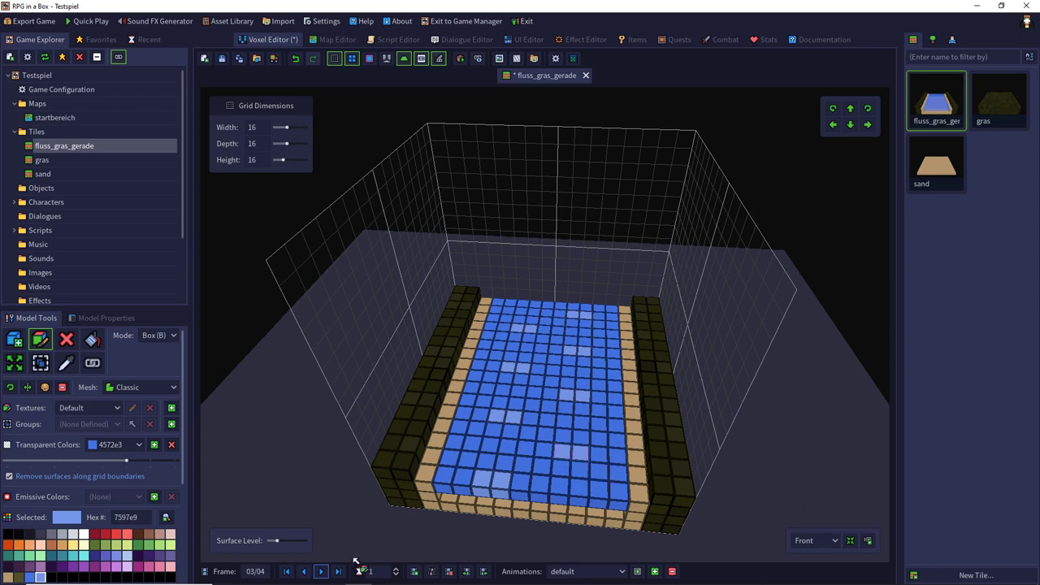
{"action": "left_click", "coordinate": [321, 571]}
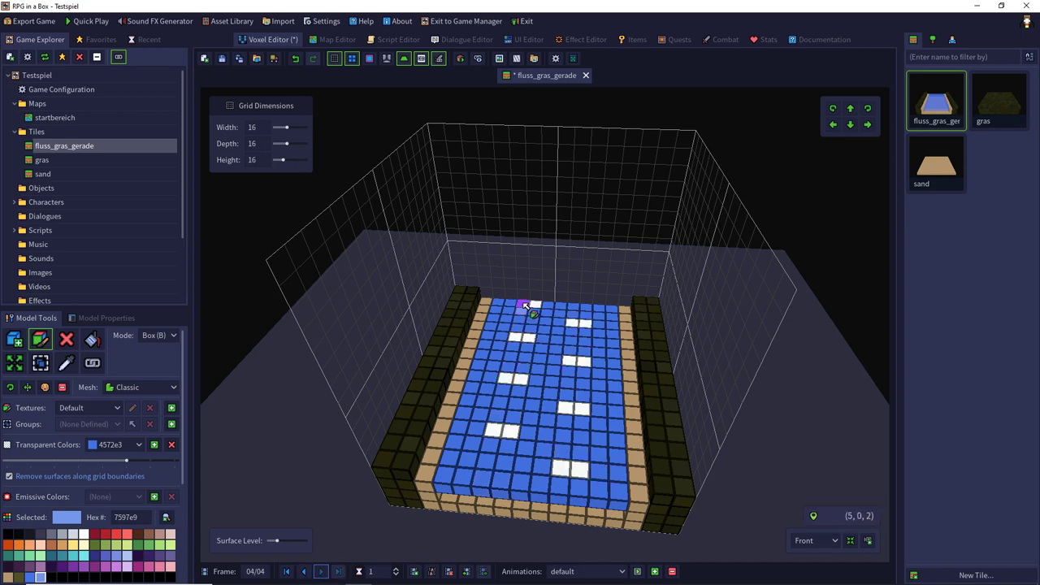
{"action": "mouse_move", "coordinate": [526, 305]}
{"action": "left_mouse_down"}
{"action": "mouse_move", "coordinate": [535, 305]}
{"action": "mouse_move", "coordinate": [515, 338]}
{"action": "left_mouse_up"}
{"action": "key", "text": "ctrl+z"}
{"action": "key", "text": "ctrl+z"}
- Recolour the white voxel pairs in both stripes of frame 4 light blue (7597e9) and save the tile
{"action": "left_click_drag", "start_coordinate": [526, 305], "coordinate": [535, 306]}
{"action": "left_click_drag", "start_coordinate": [527, 341], "coordinate": [528, 340]}
{"action": "left_click_drag", "start_coordinate": [504, 376], "coordinate": [515, 378]}
{"action": "left_click_drag", "start_coordinate": [494, 429], "coordinate": [509, 437]}
{"action": "left_click_drag", "start_coordinate": [559, 469], "coordinate": [578, 469]}
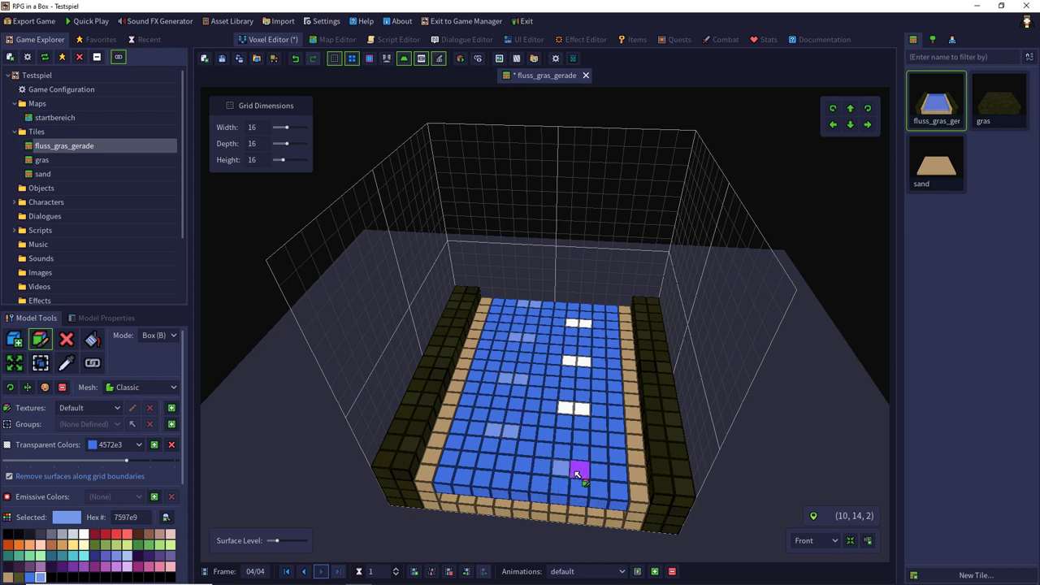
{"action": "left_click_drag", "start_coordinate": [562, 409], "coordinate": [580, 408]}
{"action": "left_click_drag", "start_coordinate": [570, 361], "coordinate": [582, 362]}
{"action": "left_click", "coordinate": [575, 323]}
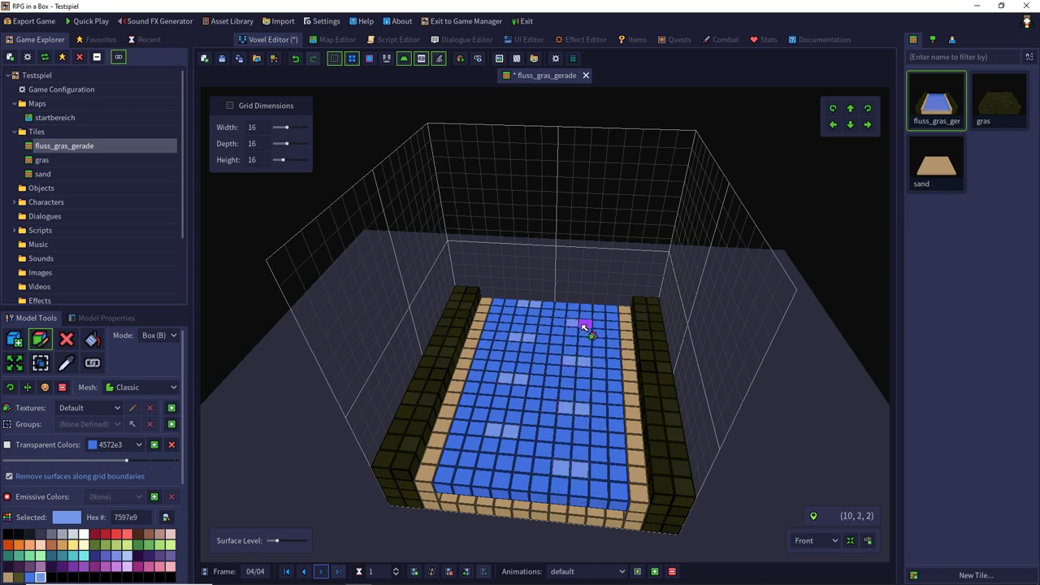
{"action": "left_click", "coordinate": [582, 324]}
{"action": "key", "text": "ctrl+s"}
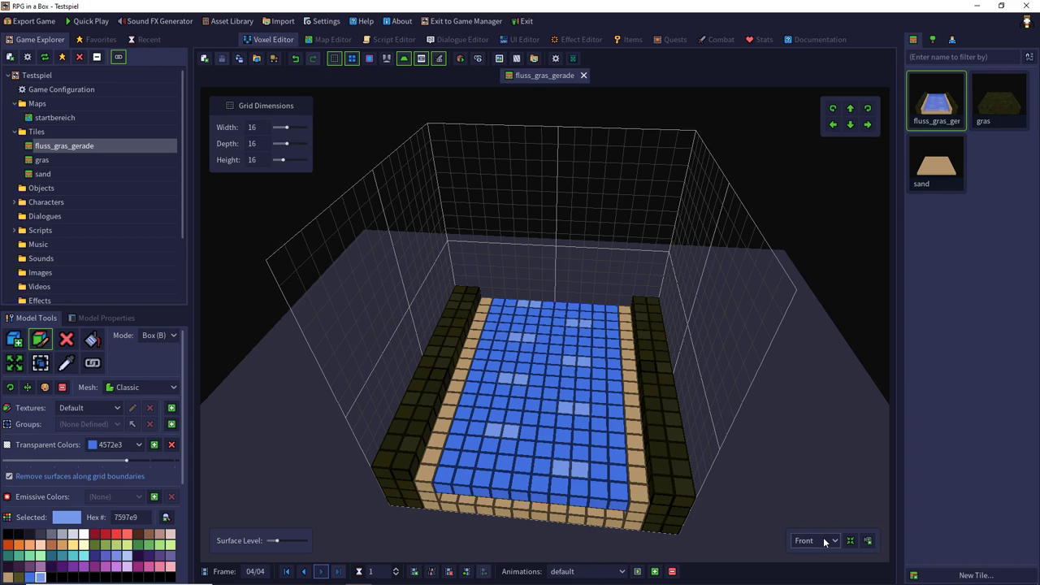
- Add an animation named default to the river tile, looping frames 1 to 4 at 8 frames/sec without a sound effect
{"action": "left_click", "coordinate": [825, 542]}
{"action": "left_click", "coordinate": [808, 541]}
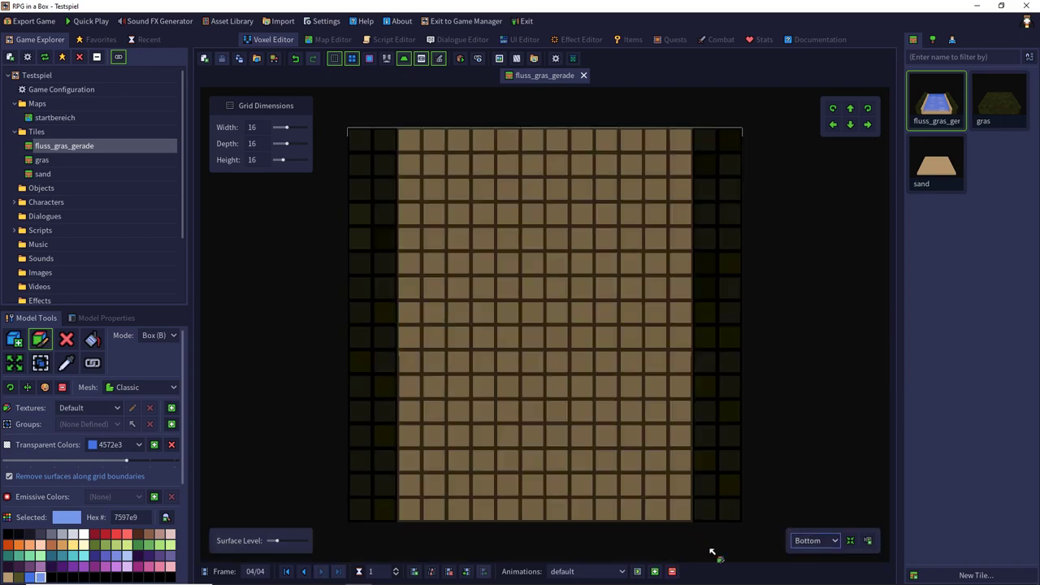
{"action": "left_click", "coordinate": [830, 542]}
{"action": "left_click", "coordinate": [807, 485]}
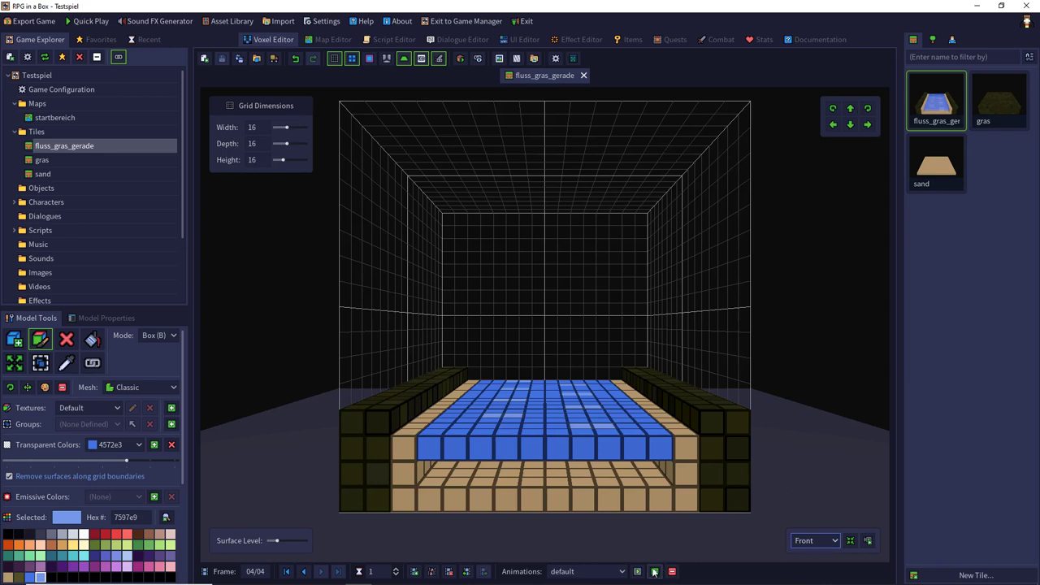
{"action": "left_click", "coordinate": [615, 572]}
{"action": "left_click", "coordinate": [655, 572]}
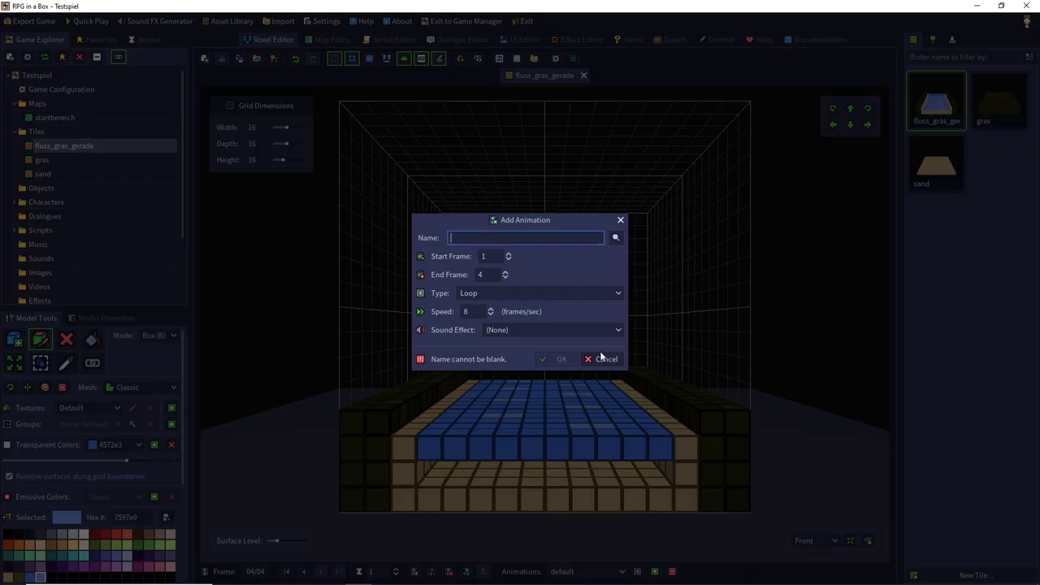
{"action": "left_click", "coordinate": [615, 239]}
{"action": "double_click", "coordinate": [524, 253]}
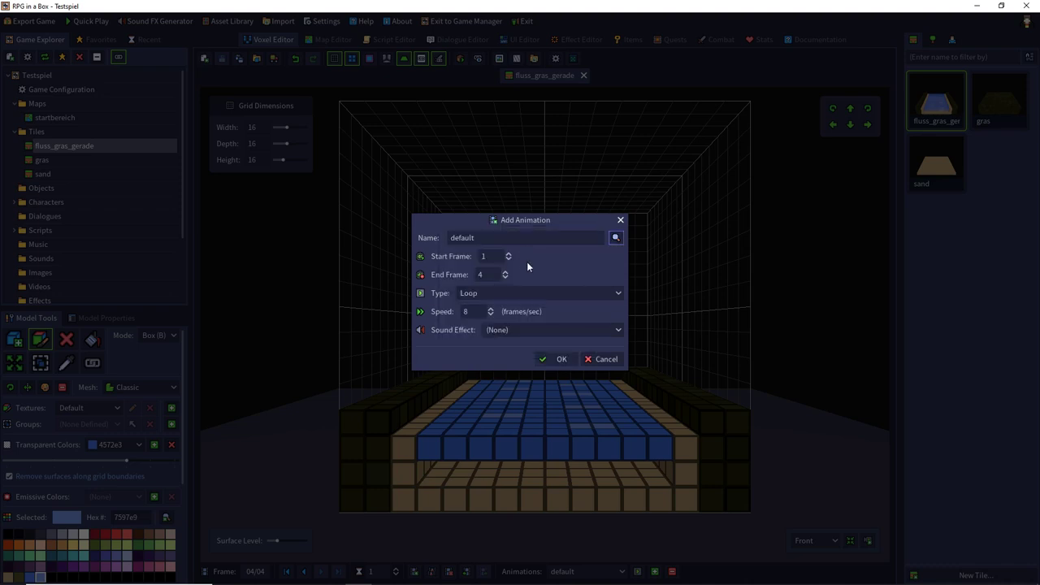
{"action": "left_click", "coordinate": [549, 362]}
{"action": "left_click", "coordinate": [536, 319]}
- Play the river tile's default animation to check the water flow, and stop it again
{"action": "right_click_drag", "start_coordinate": [558, 255], "coordinate": [627, 488]}
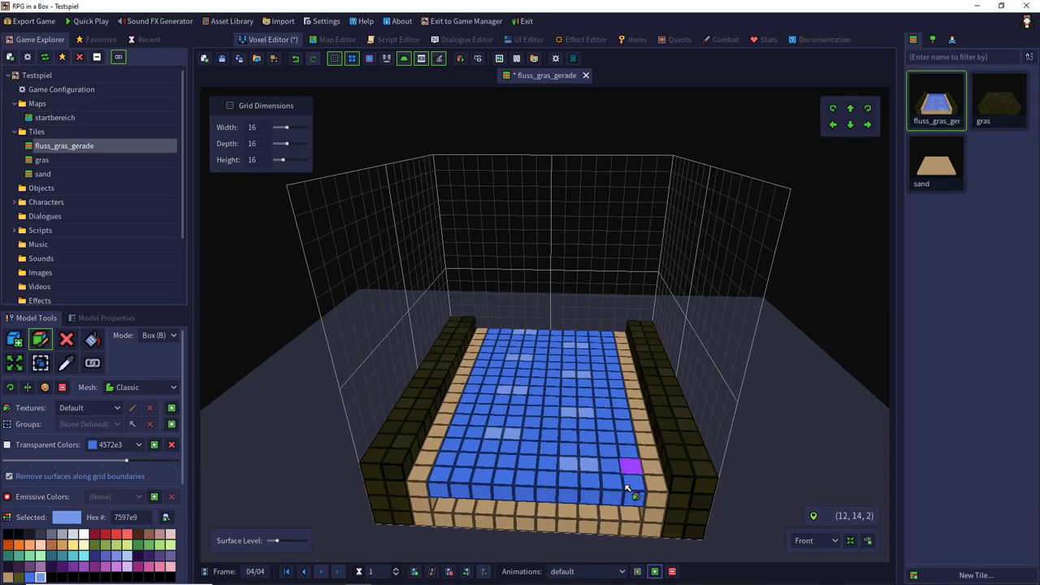
{"action": "left_click", "coordinate": [637, 572]}
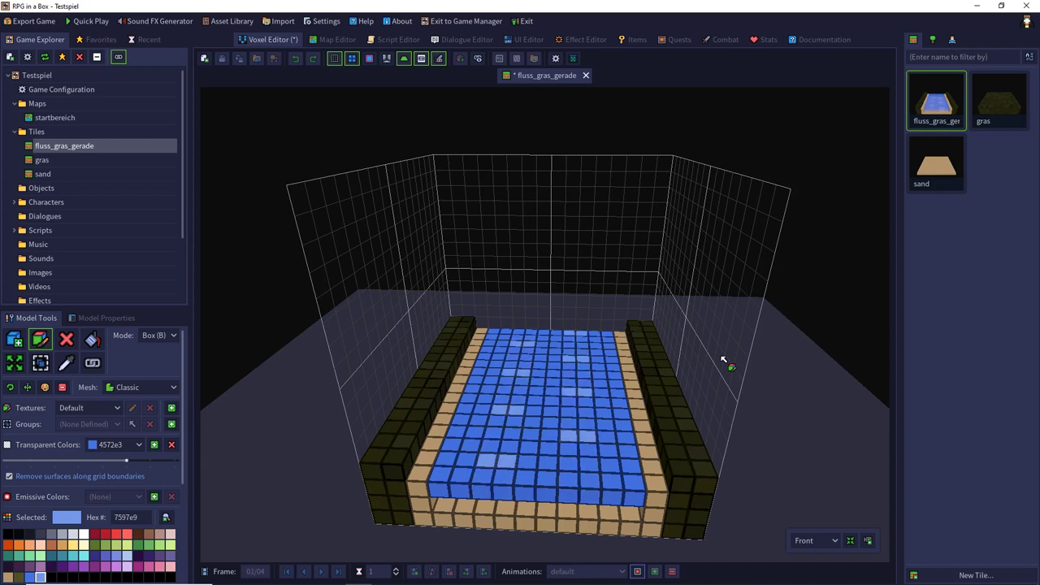
{"action": "left_click", "coordinate": [640, 573]}
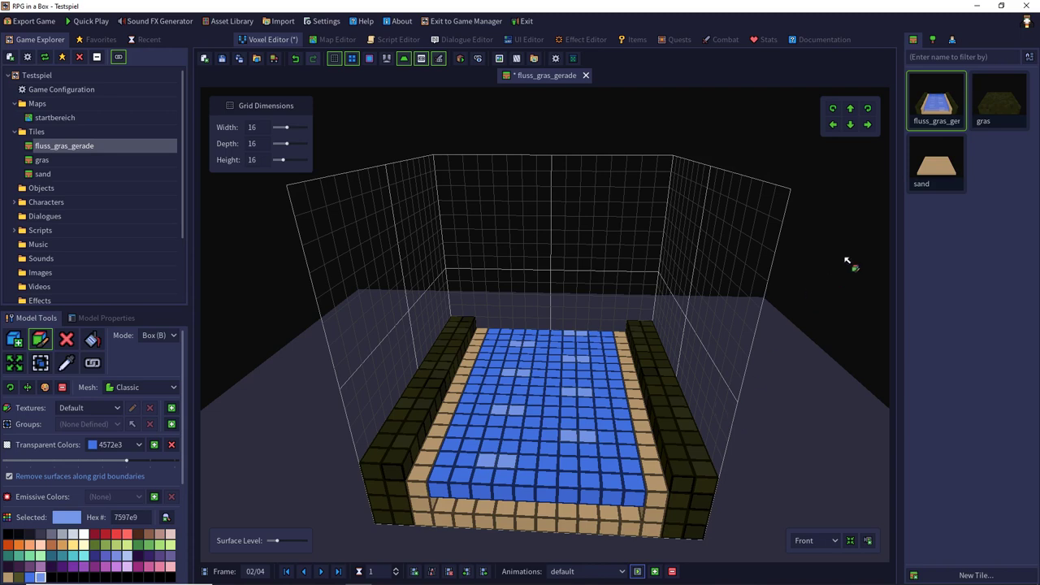
- Open the gras tile and save a copy of it as a tile named fluss_gras_biegung_links
{"action": "double_click", "coordinate": [992, 109]}
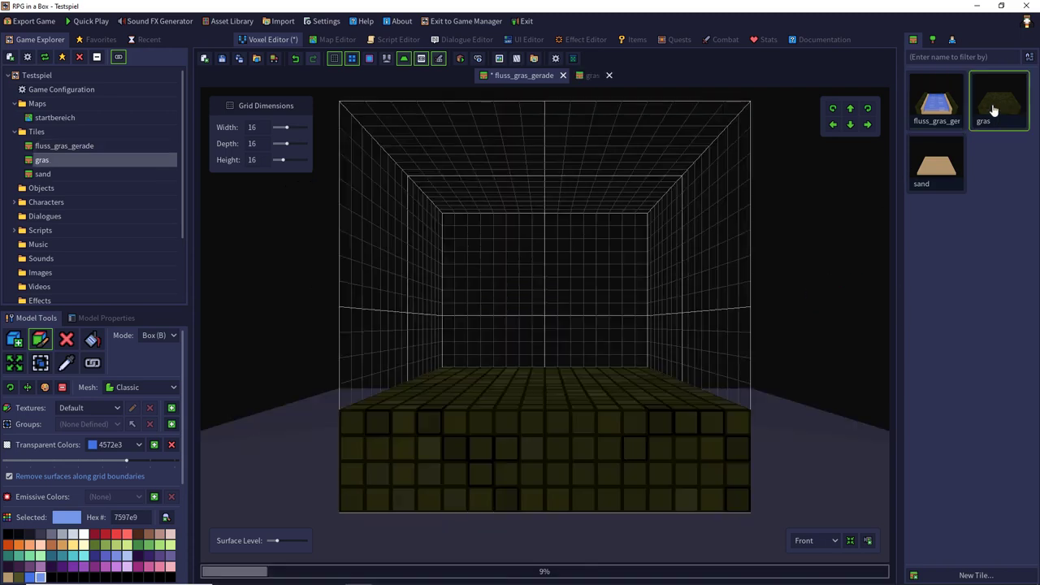
{"action": "right_click_drag", "start_coordinate": [582, 191], "coordinate": [580, 230]}
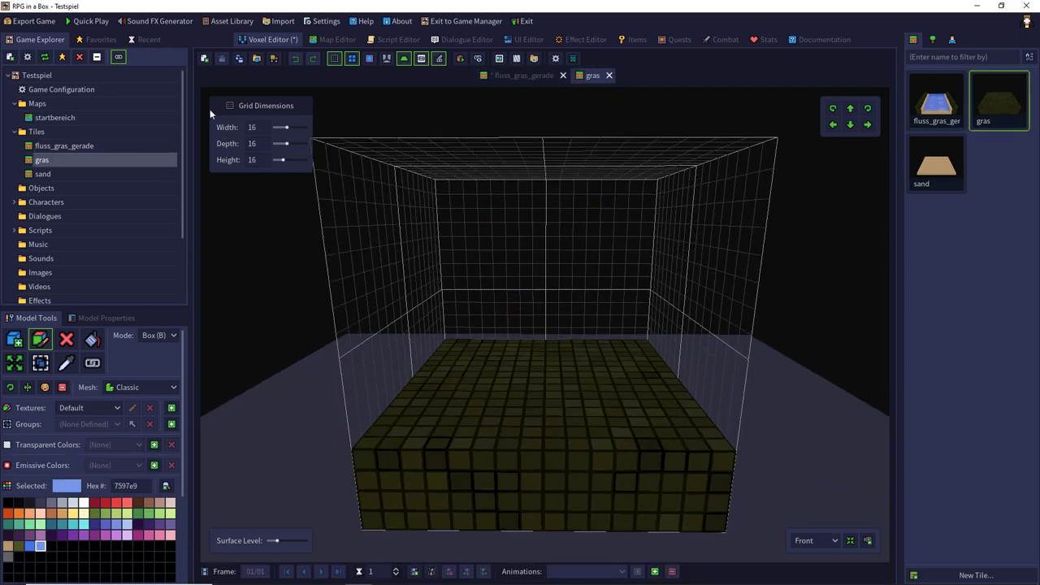
{"action": "left_click", "coordinate": [238, 59]}
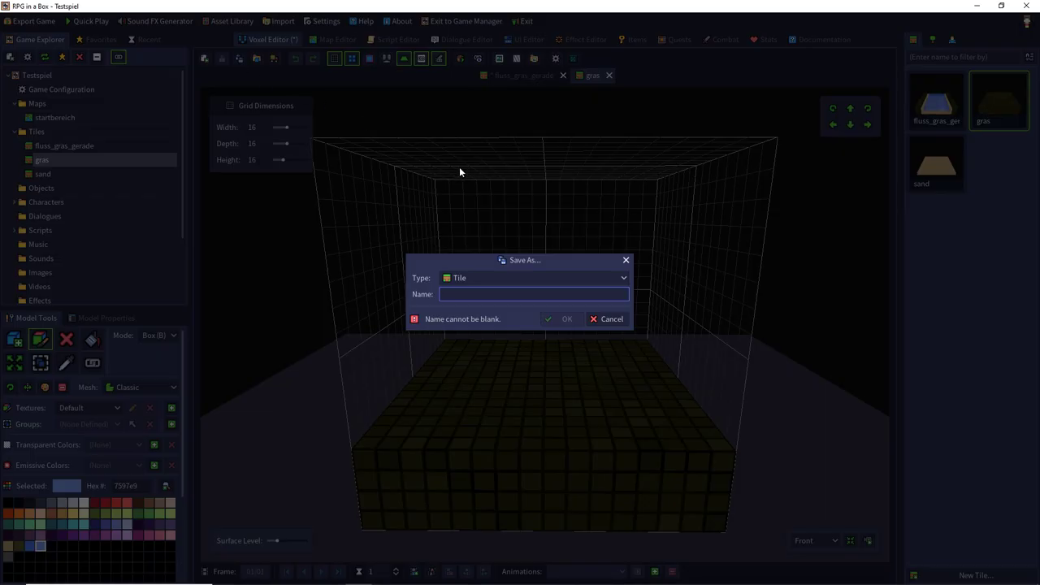
{"action": "type", "text": "fluss_"}
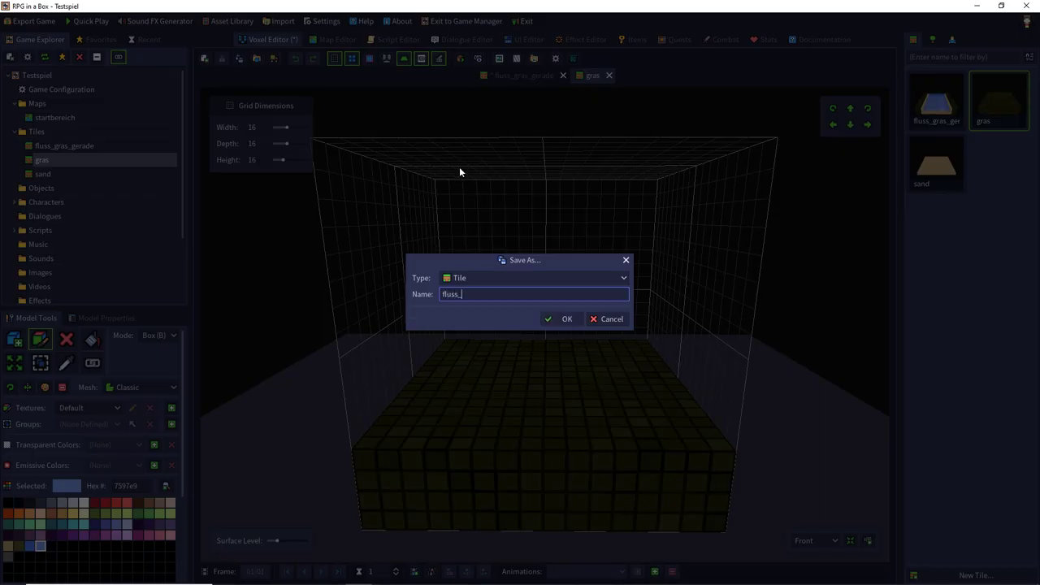
{"action": "type", "text": "gras_biegung_links"}
{"action": "key", "text": "Return"}
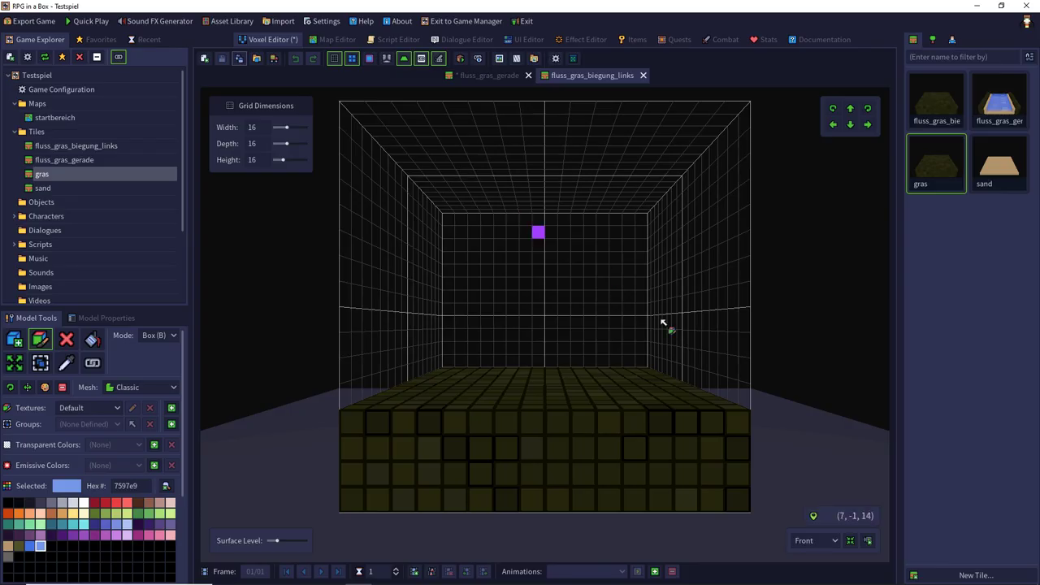
- Erase the top grass layer for a 12-voxel-wide river bend from the front to the right edge, with a stepped back-left corner
{"action": "left_click", "coordinate": [813, 540]}
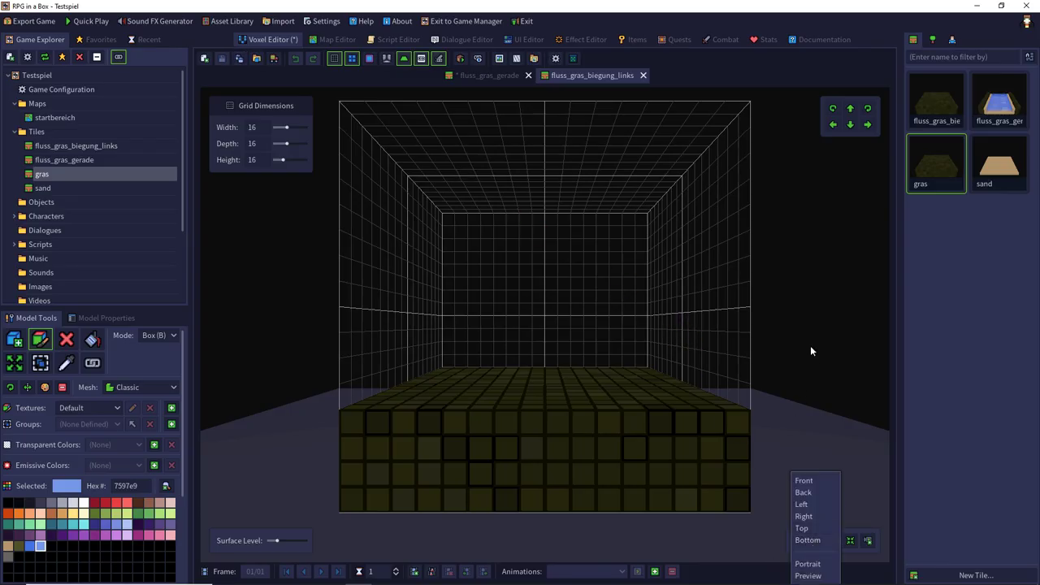
{"action": "middle_click_drag", "start_coordinate": [810, 351], "coordinate": [812, 391]}
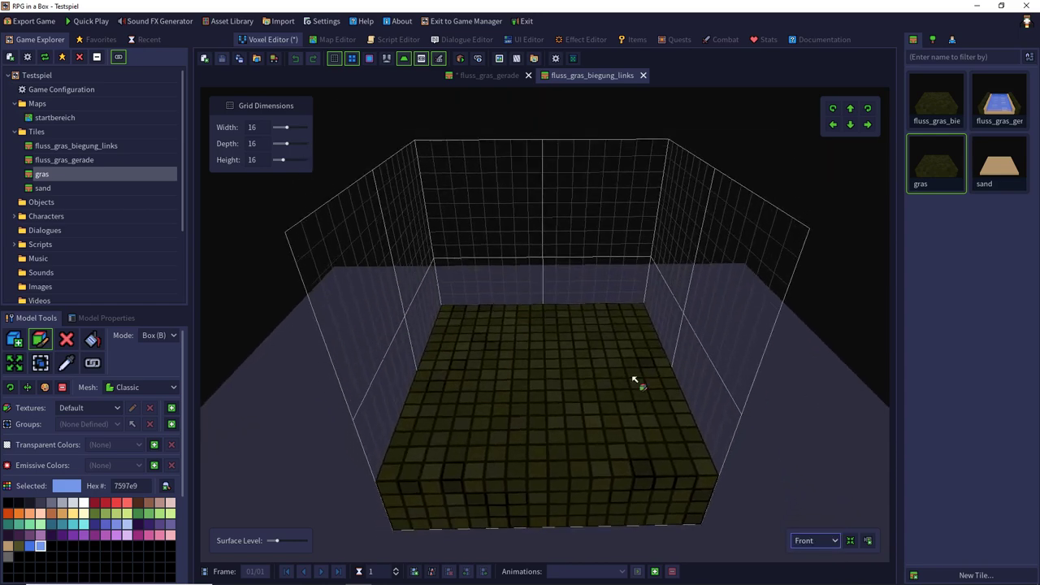
{"action": "left_click", "coordinate": [73, 340]}
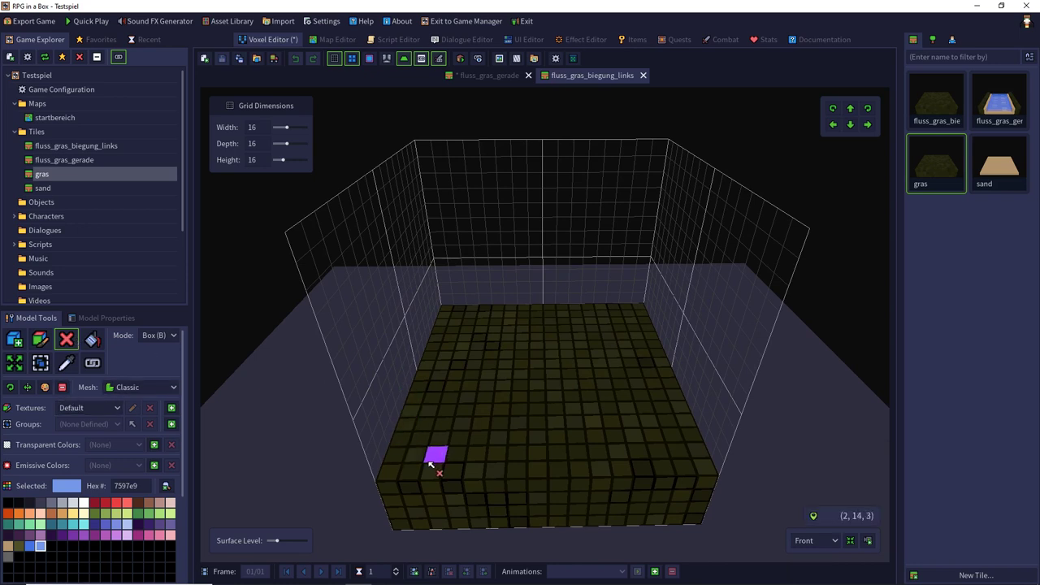
{"action": "left_click_drag", "start_coordinate": [435, 469], "coordinate": [635, 372]}
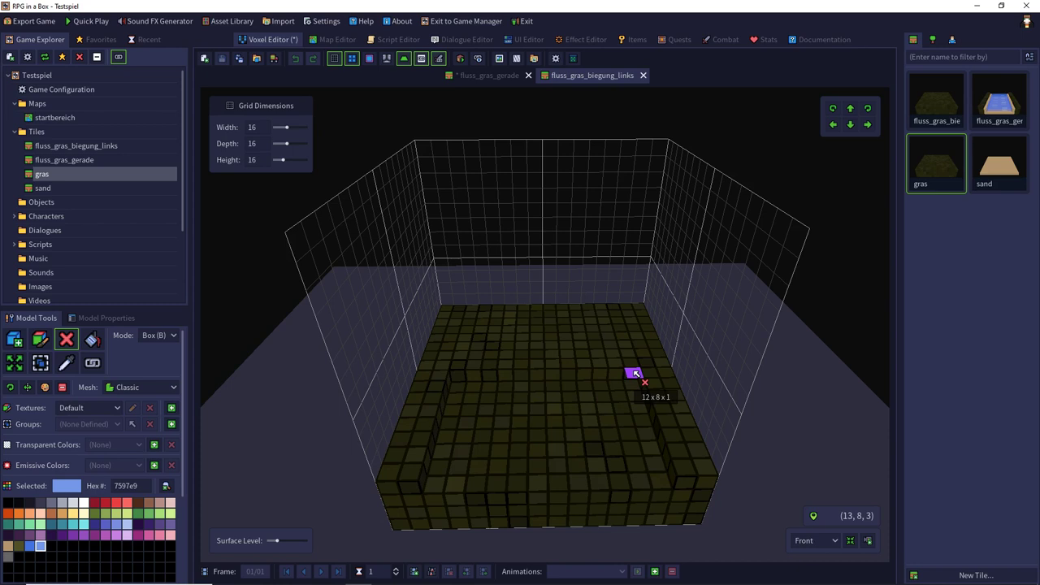
{"action": "left_click_drag", "start_coordinate": [633, 372], "coordinate": [636, 371]}
{"action": "left_click_drag", "start_coordinate": [644, 323], "coordinate": [663, 437]}
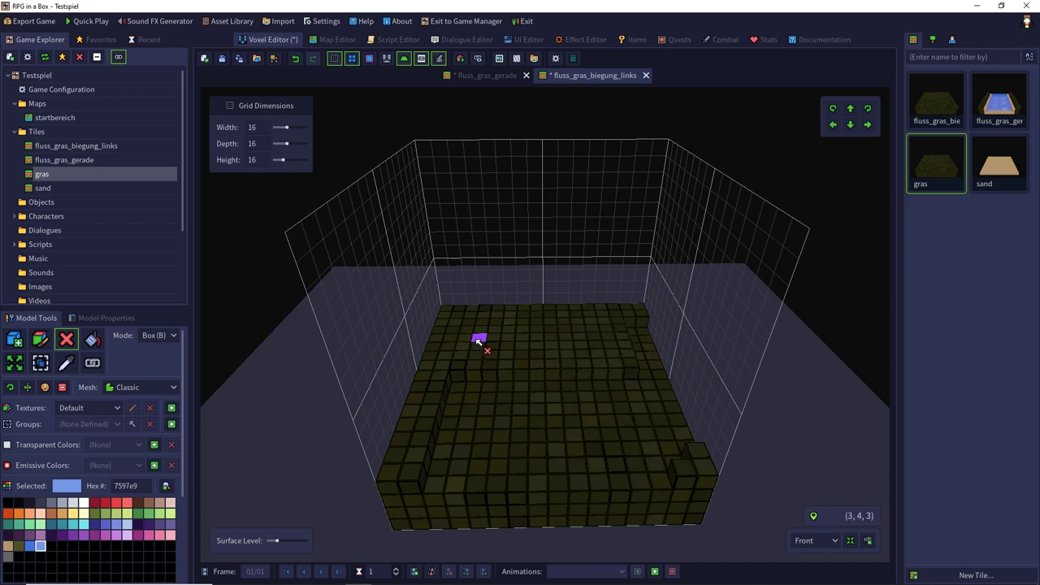
{"action": "left_click_drag", "start_coordinate": [626, 323], "coordinate": [494, 345]}
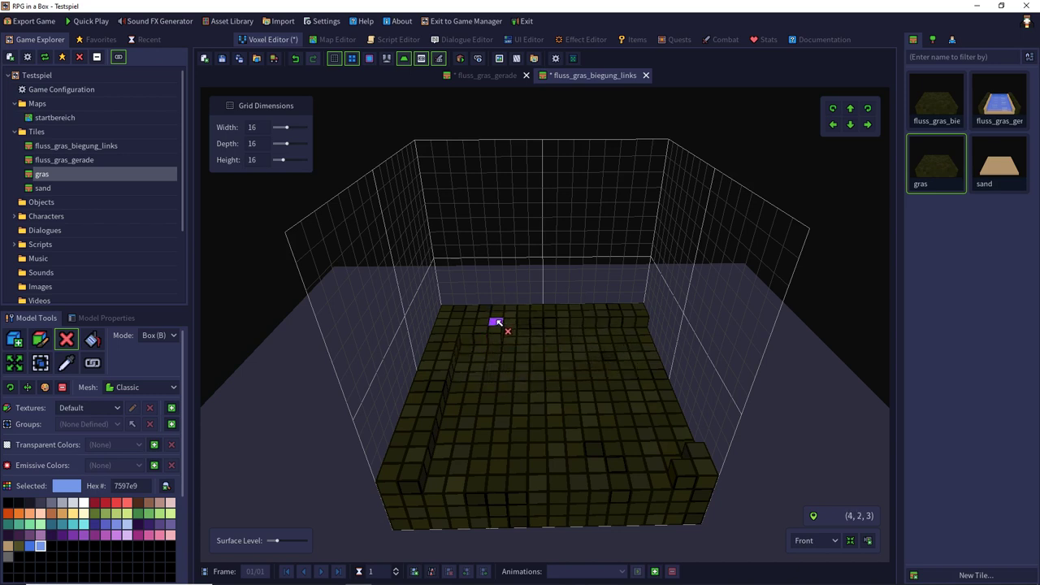
{"action": "left_click", "coordinate": [497, 323]}
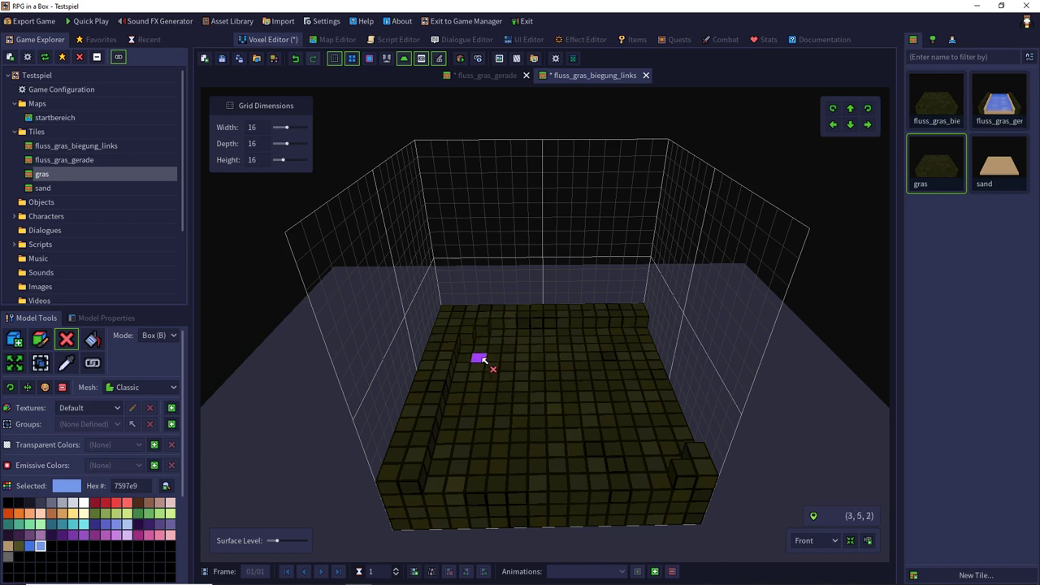
- Erase the two layers below inside the bend and open them through the right edge, leaving a one-voxel bank and the bottom layer
{"action": "left_click_drag", "start_coordinate": [482, 359], "coordinate": [647, 508]}
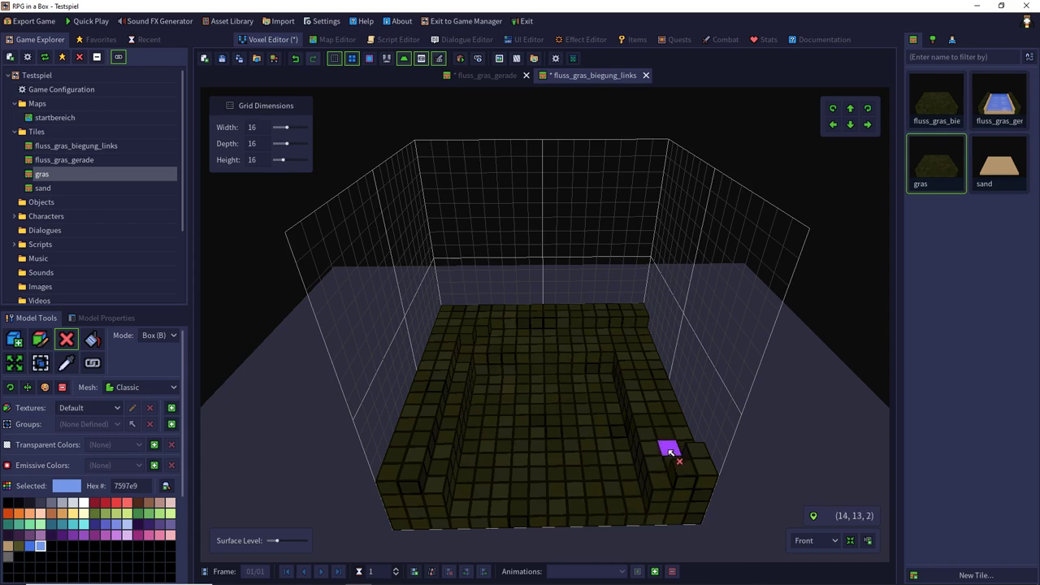
{"action": "middle_click_drag", "start_coordinate": [668, 451], "coordinate": [496, 384]}
{"action": "left_click_drag", "start_coordinate": [443, 451], "coordinate": [529, 476]}
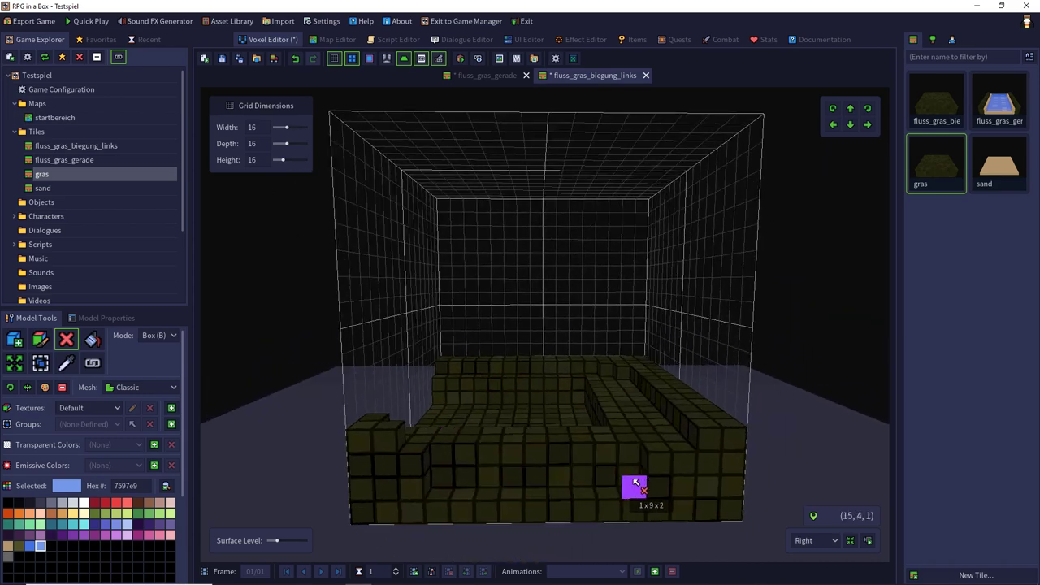
{"action": "left_click_drag", "start_coordinate": [650, 480], "coordinate": [650, 478]}
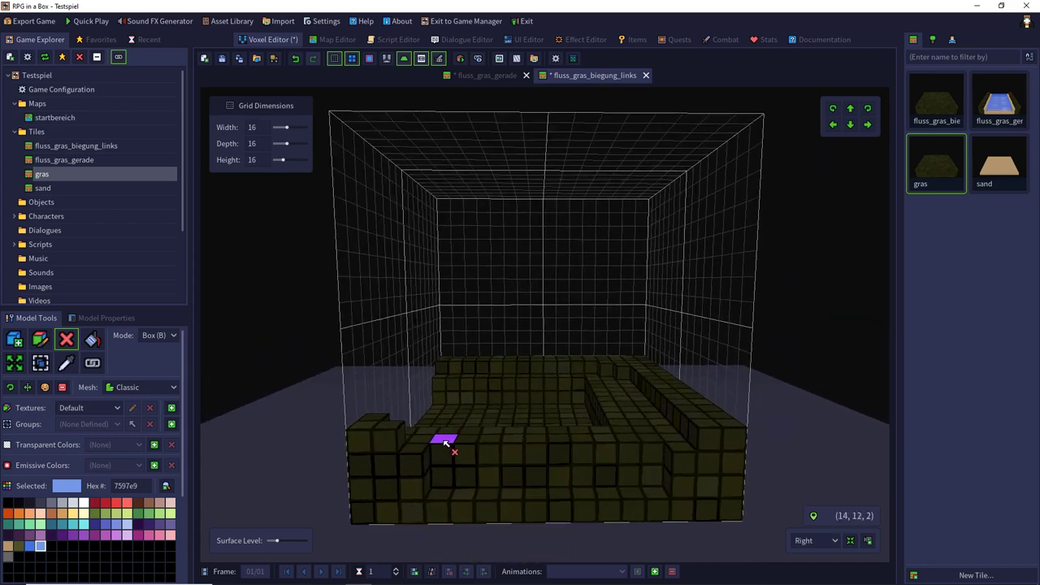
{"action": "left_click_drag", "start_coordinate": [447, 434], "coordinate": [647, 473]}
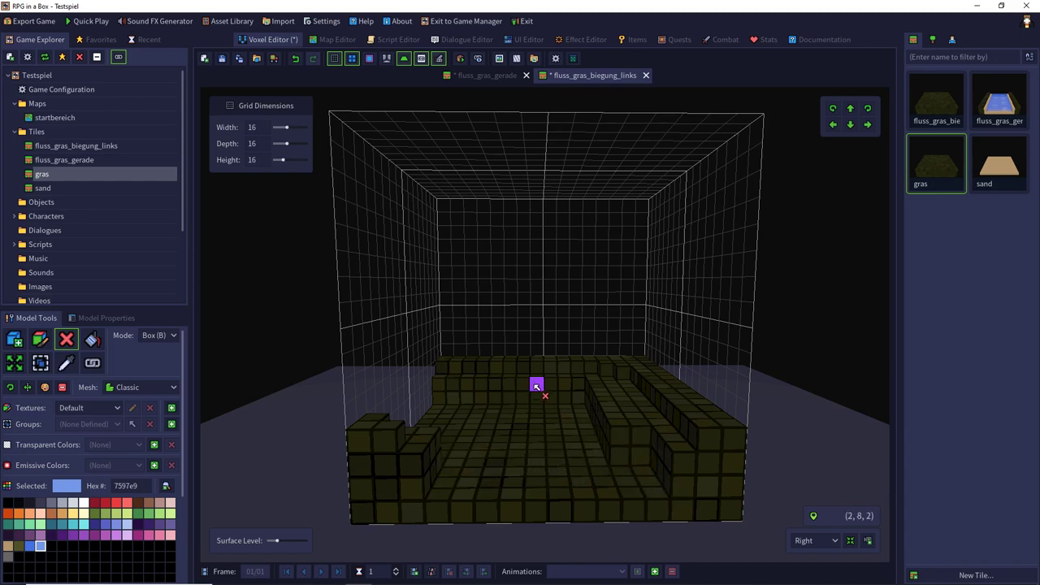
- Paint the left bank, back bank and bed of the river bend in the sand colour b5986e
{"action": "right_click_drag", "start_coordinate": [534, 383], "coordinate": [674, 441]}
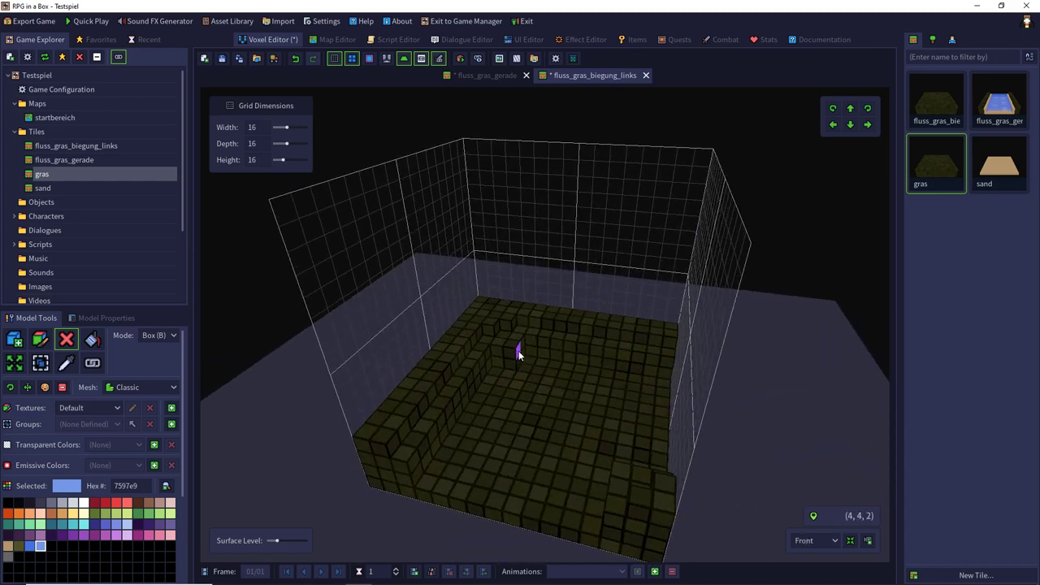
{"action": "right_click_drag", "start_coordinate": [537, 328], "coordinate": [559, 330]}
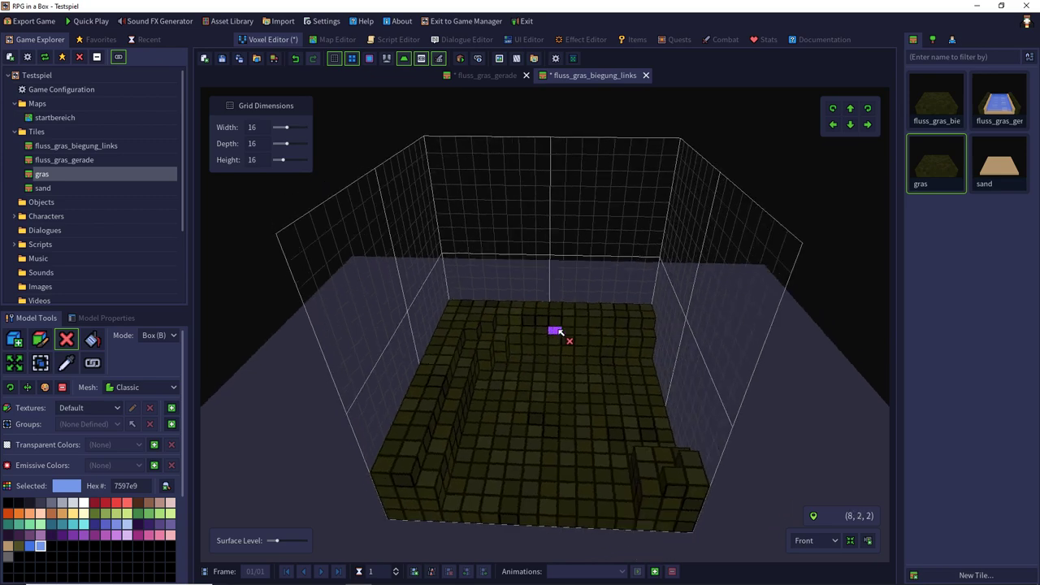
{"action": "right_click_drag", "start_coordinate": [597, 440], "coordinate": [584, 399]}
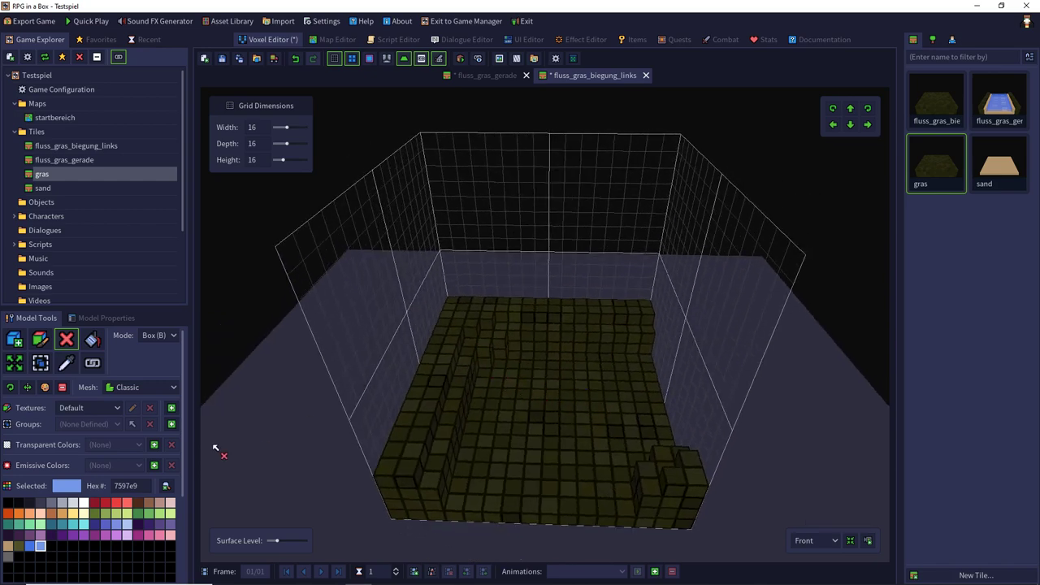
{"action": "left_click", "coordinate": [8, 545]}
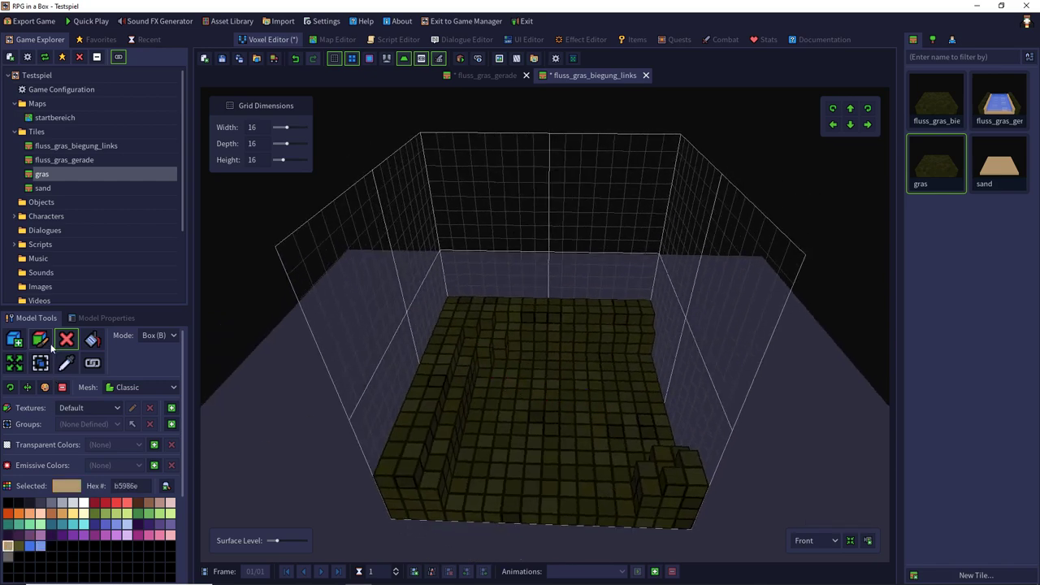
{"action": "left_click_drag", "start_coordinate": [478, 344], "coordinate": [434, 516]}
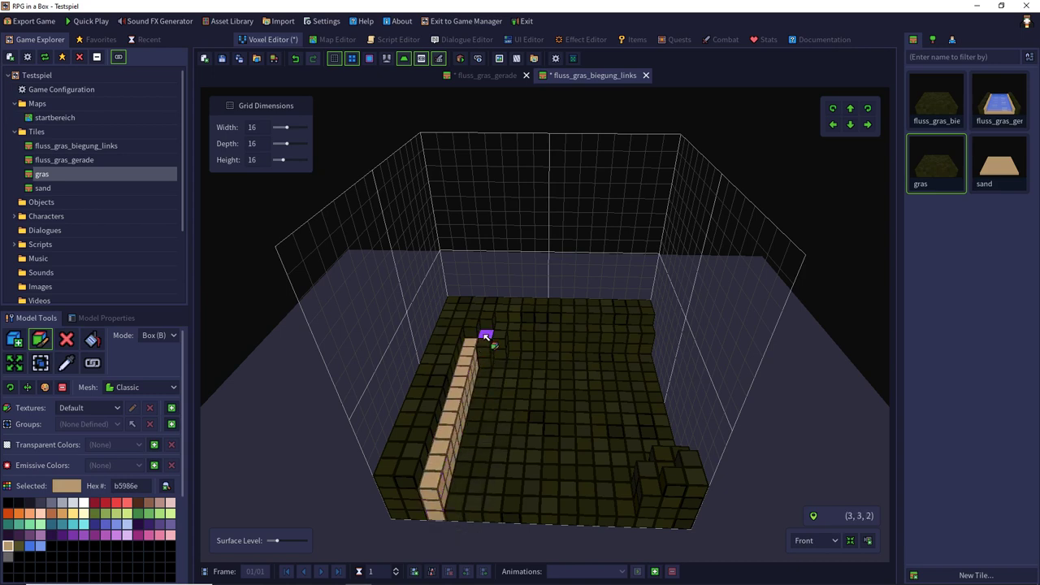
{"action": "left_click_drag", "start_coordinate": [488, 339], "coordinate": [460, 519]}
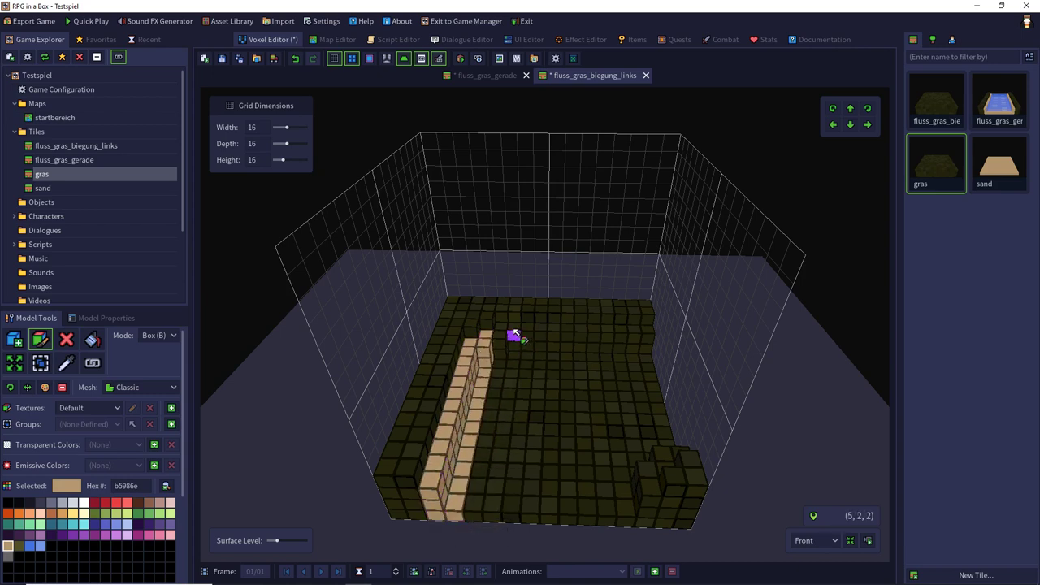
{"action": "left_click_drag", "start_coordinate": [504, 326], "coordinate": [641, 524]}
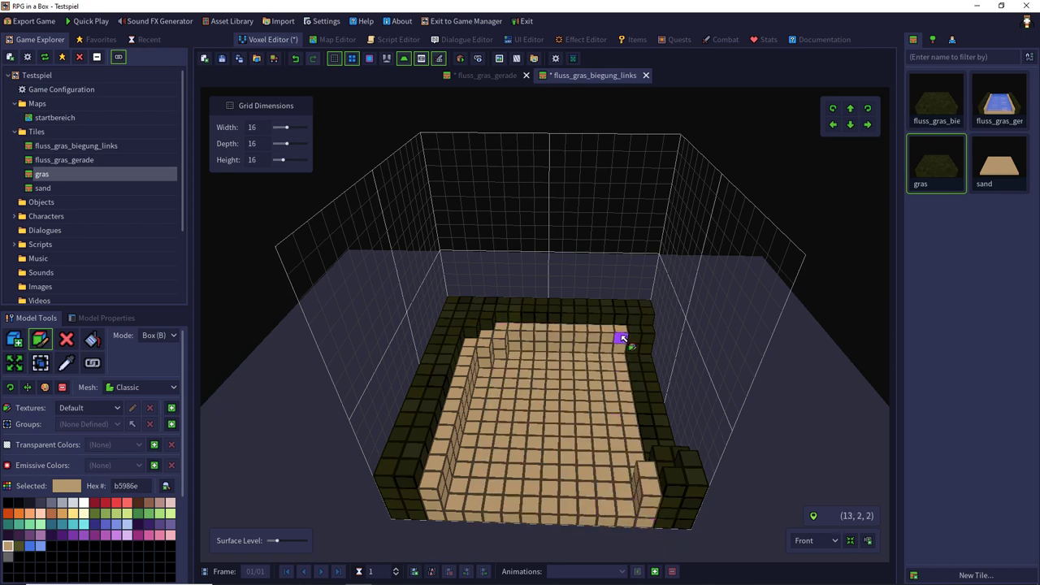
{"action": "left_click_drag", "start_coordinate": [635, 334], "coordinate": [647, 436]}
- Paint the remaining grass voxels at the bend's right opening sand (b5986e), and check the tile's underside
{"action": "right_click_drag", "start_coordinate": [647, 437], "coordinate": [398, 400]}
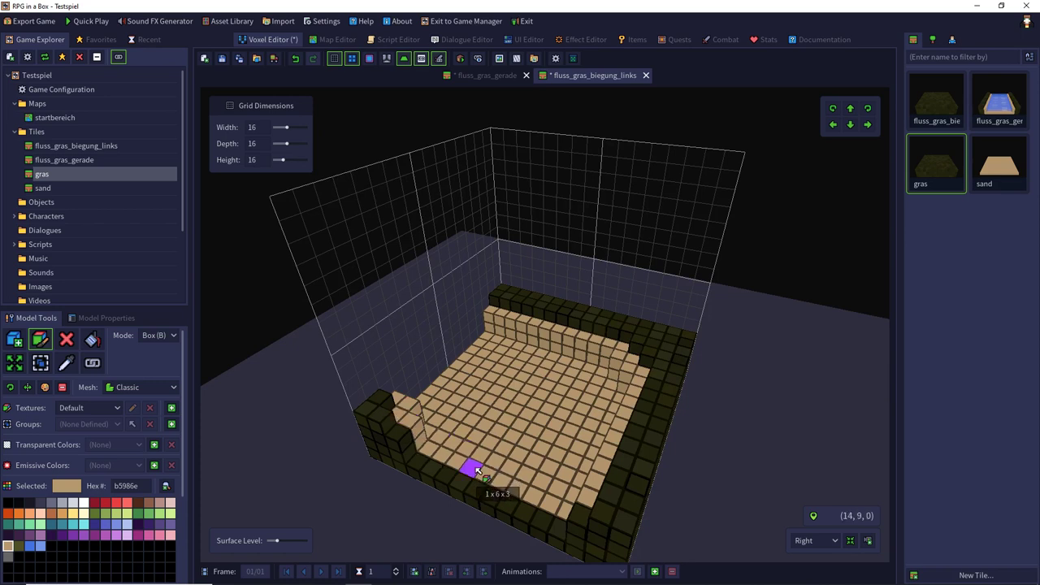
{"action": "left_click_drag", "start_coordinate": [412, 444], "coordinate": [427, 461]}
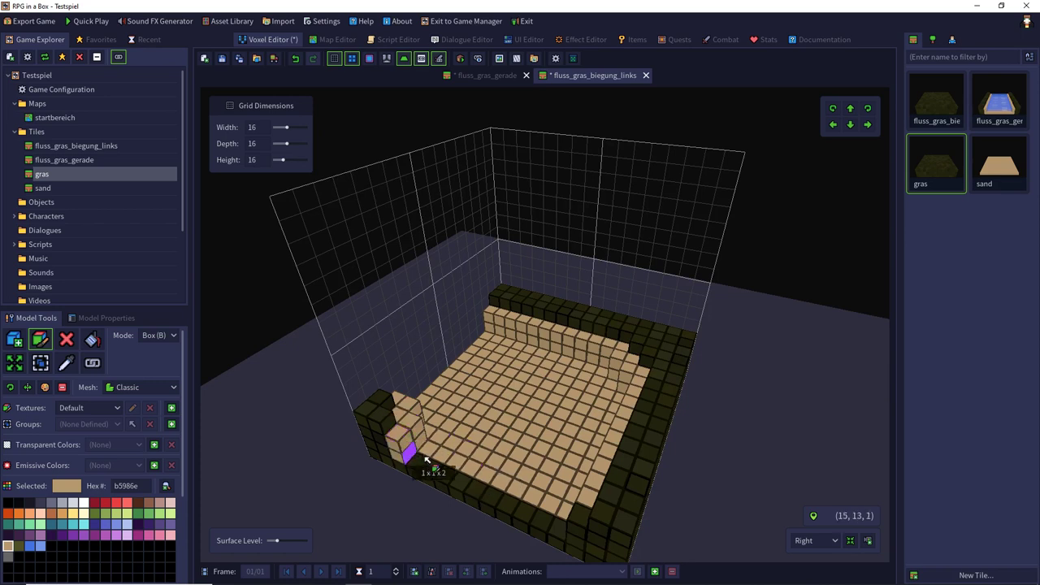
{"action": "left_click", "coordinate": [571, 547]}
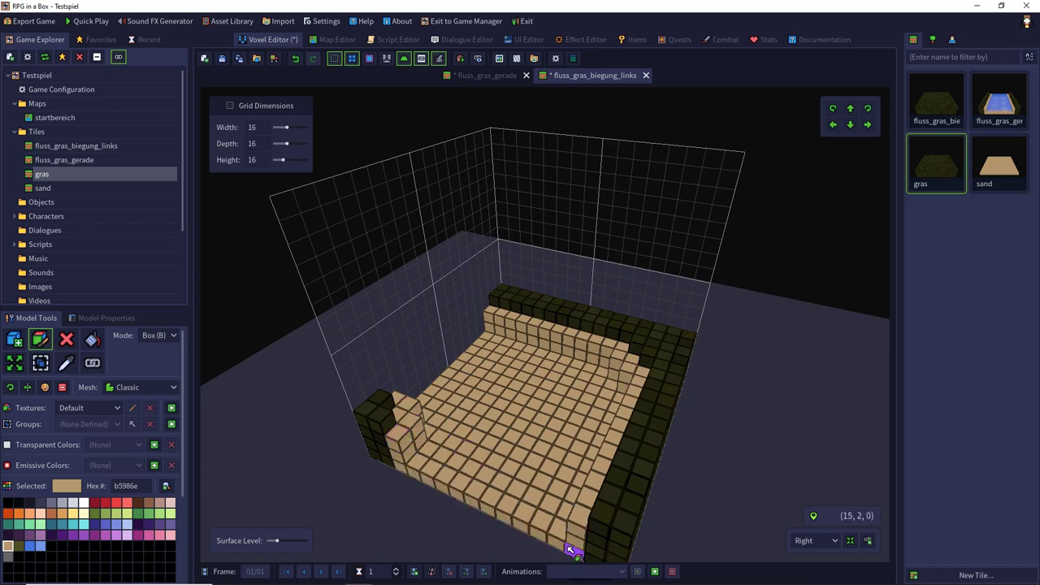
{"action": "middle_click_drag", "start_coordinate": [505, 461], "coordinate": [555, 180]}
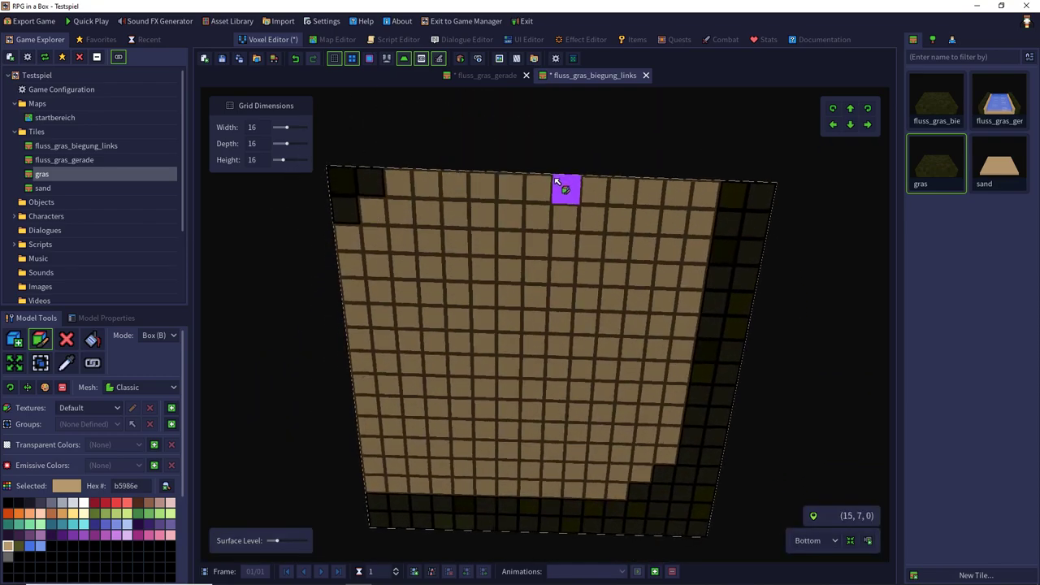
{"action": "right_click_drag", "start_coordinate": [557, 182], "coordinate": [799, 471]}
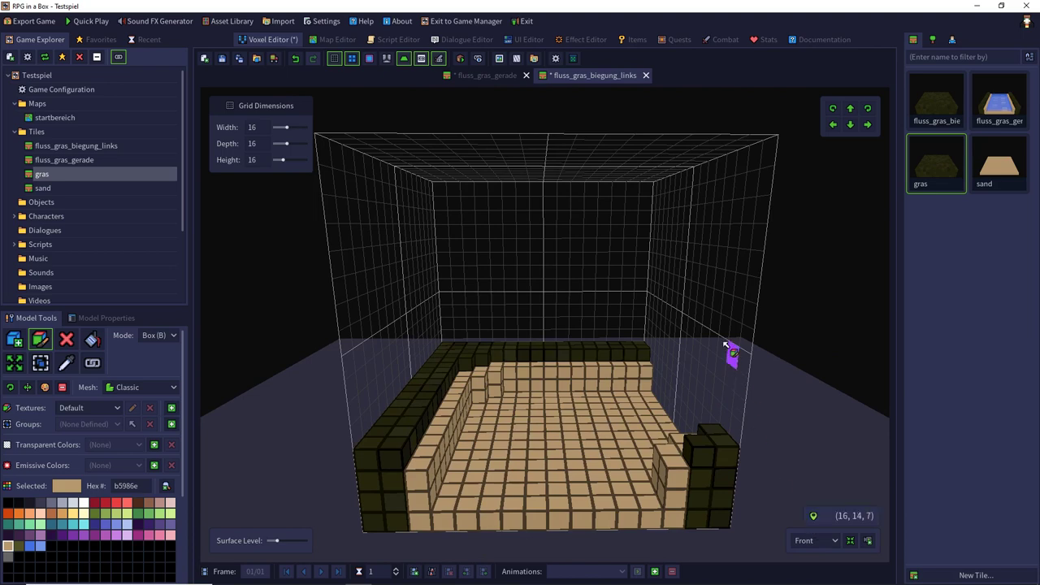
- Add a one-voxel-high water layer in blue (4572e3): a 12-voxel row along the back bank and a 10 x 11 block reaching the front
{"action": "right_click_drag", "start_coordinate": [726, 345], "coordinate": [866, 498]}
{"action": "left_click", "coordinate": [834, 541]}
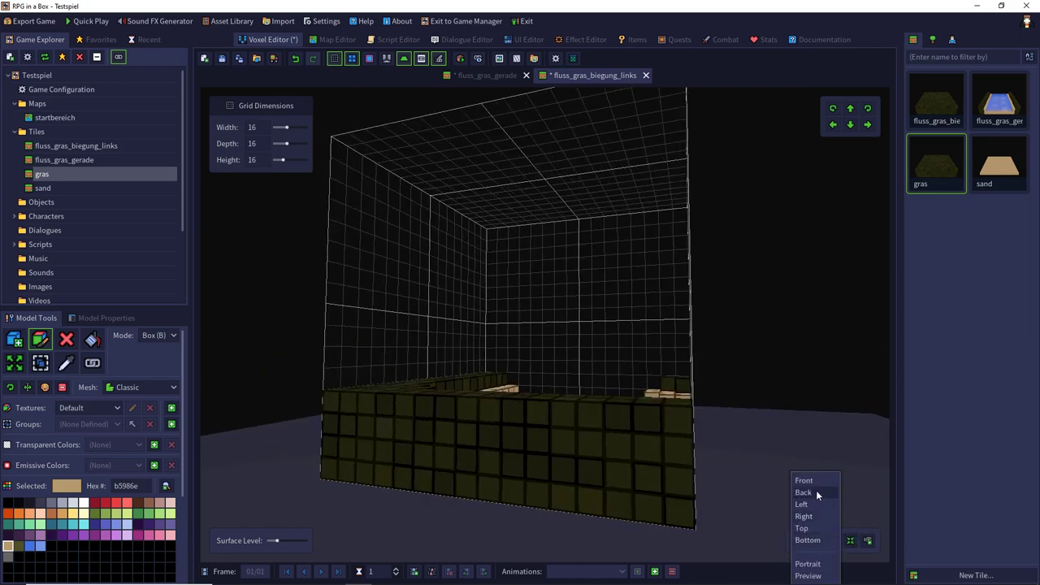
{"action": "left_click", "coordinate": [815, 481]}
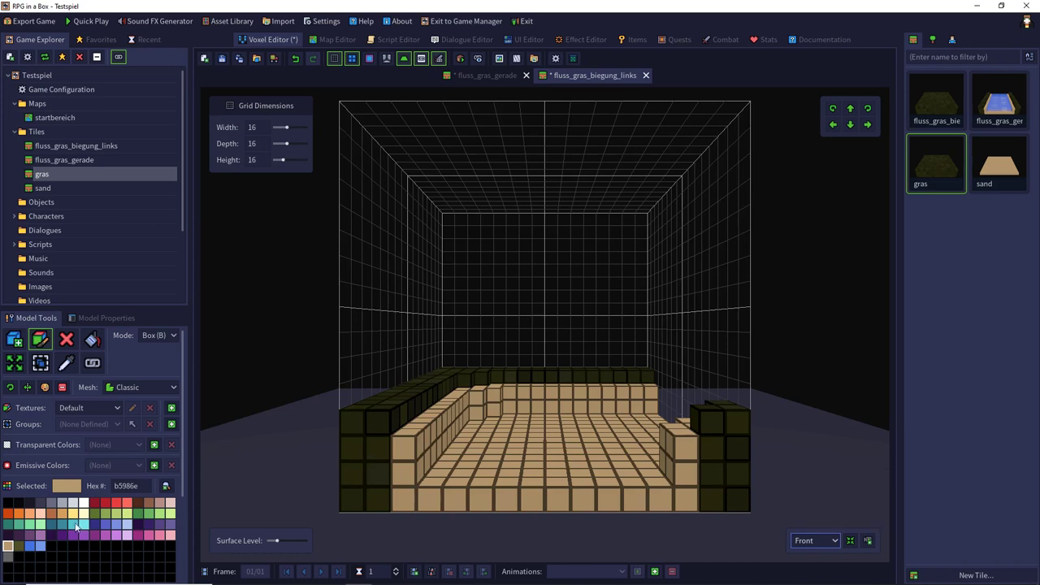
{"action": "left_click", "coordinate": [30, 547]}
{"action": "left_click", "coordinate": [17, 340]}
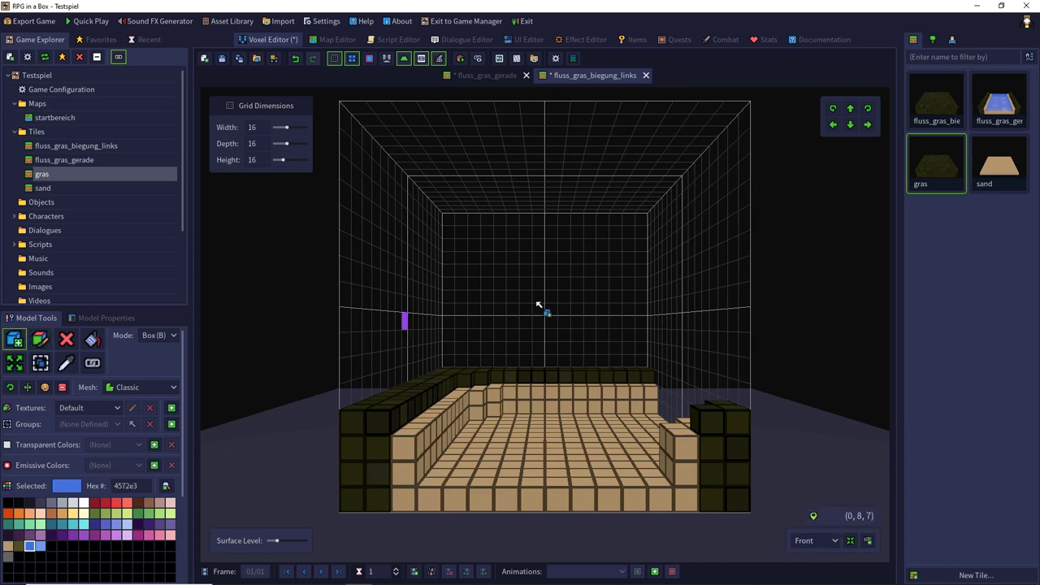
{"action": "right_click_drag", "start_coordinate": [539, 304], "coordinate": [587, 344]}
{"action": "left_click_drag", "start_coordinate": [632, 365], "coordinate": [499, 382]}
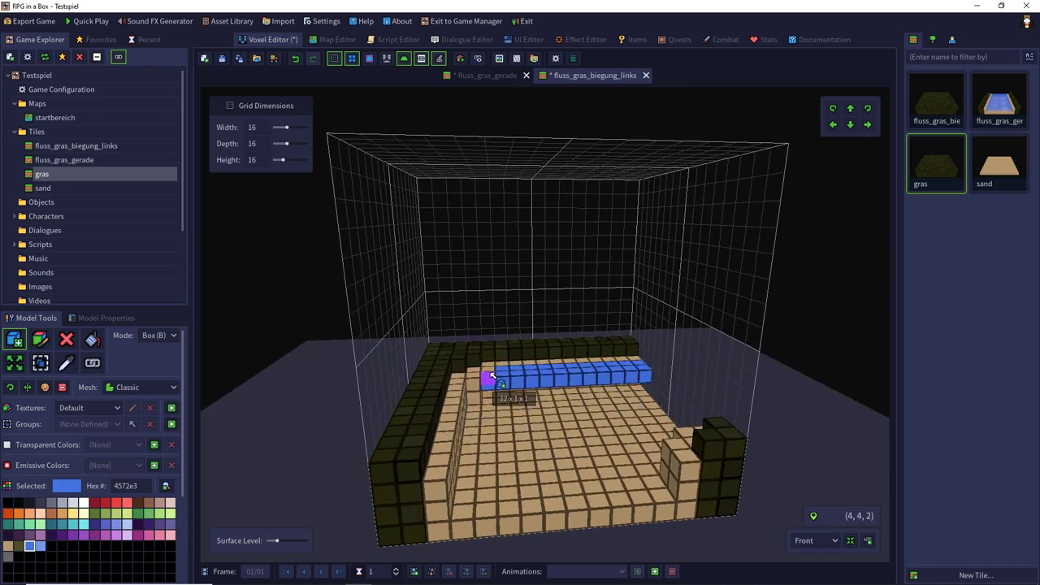
{"action": "left_click_drag", "start_coordinate": [473, 383], "coordinate": [672, 471]}
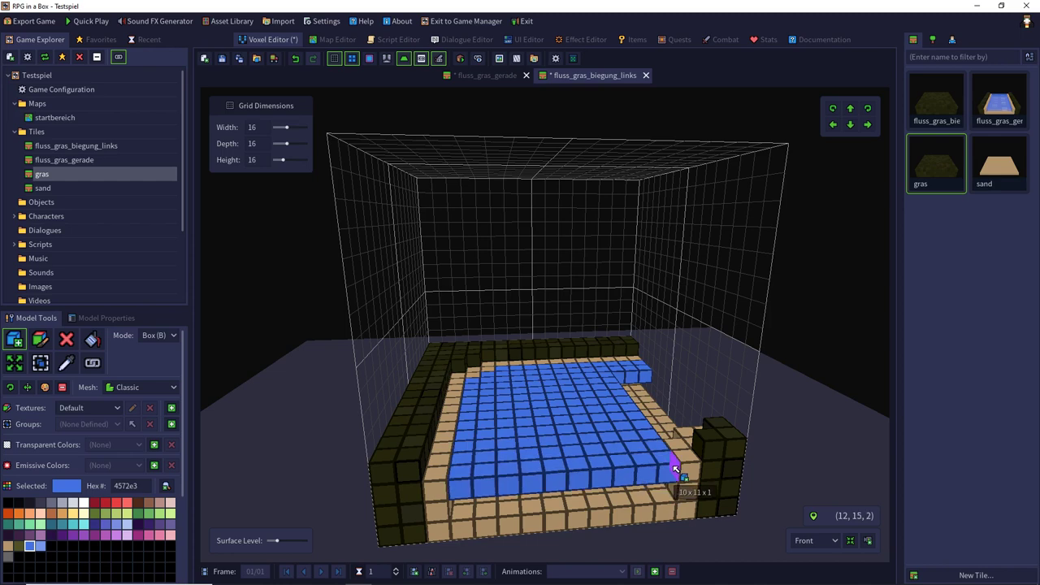
- Fill the remaining gap at the bend's right opening with blue (4572e3) water voxels and save the tile
{"action": "right_click_drag", "start_coordinate": [678, 468], "coordinate": [441, 418]}
{"action": "left_click_drag", "start_coordinate": [423, 410], "coordinate": [531, 455]}
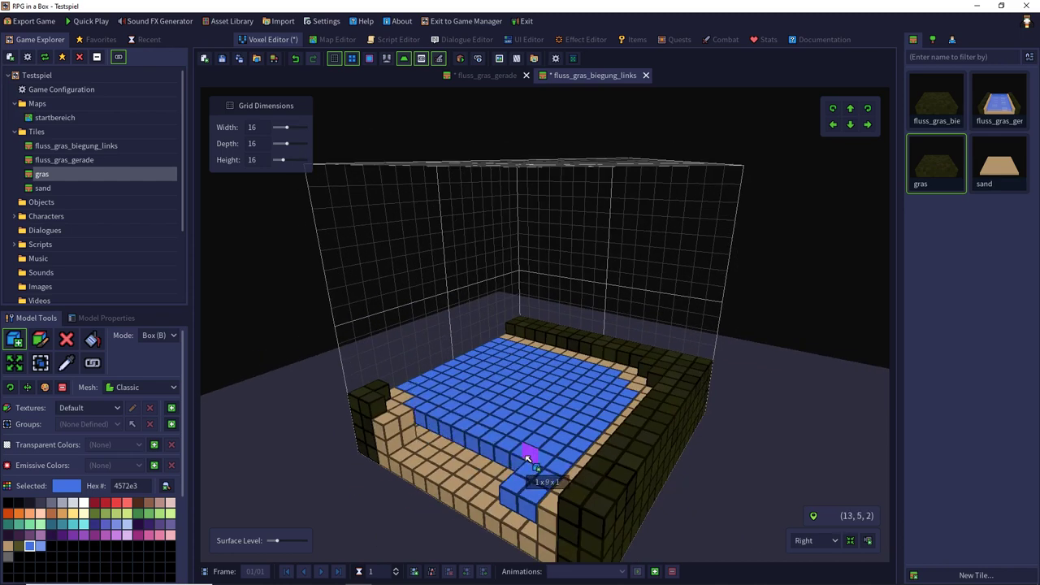
{"action": "left_click_drag", "start_coordinate": [420, 421], "coordinate": [510, 493]}
{"action": "middle_click_drag", "start_coordinate": [498, 456], "coordinate": [725, 404]}
{"action": "right_click_drag", "start_coordinate": [729, 402], "coordinate": [710, 411]}
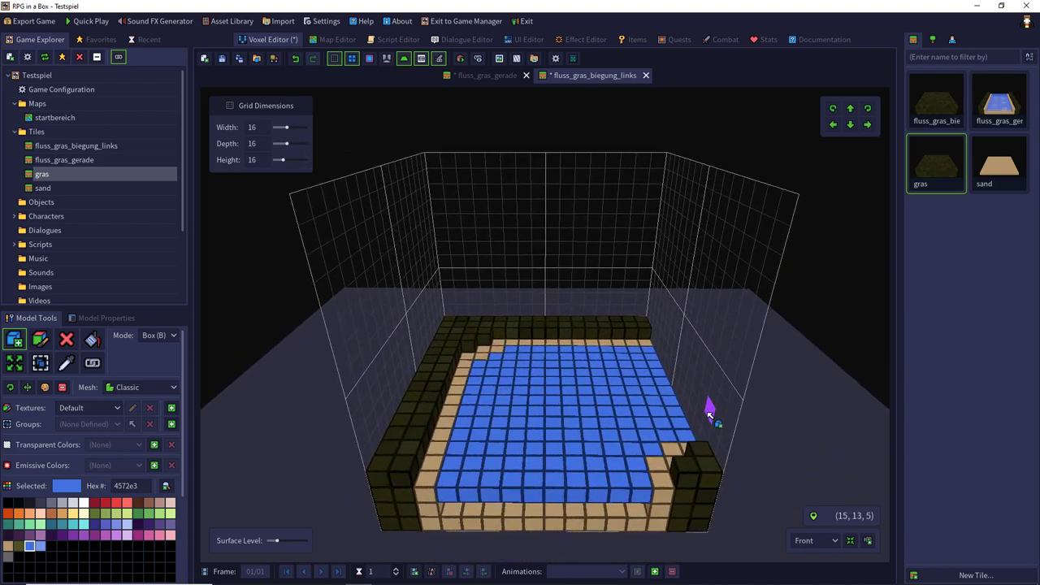
{"action": "left_click", "coordinate": [224, 58]}
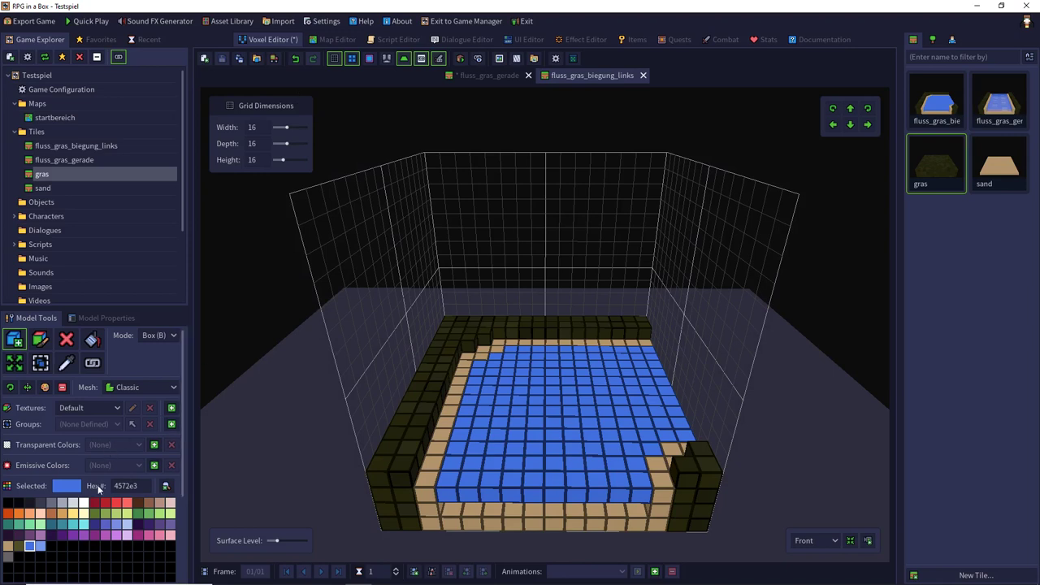
- Paint a white (ffffff), two-voxel-wide outer guide stripe on the water, curving from the front edge to the right opening
{"action": "left_click", "coordinate": [84, 502]}
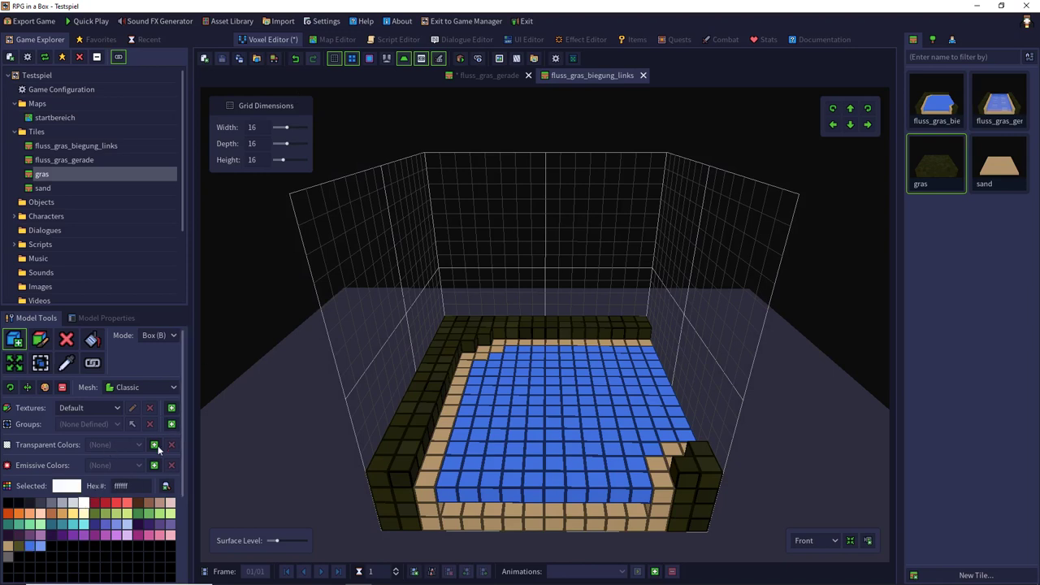
{"action": "left_click", "coordinate": [46, 342]}
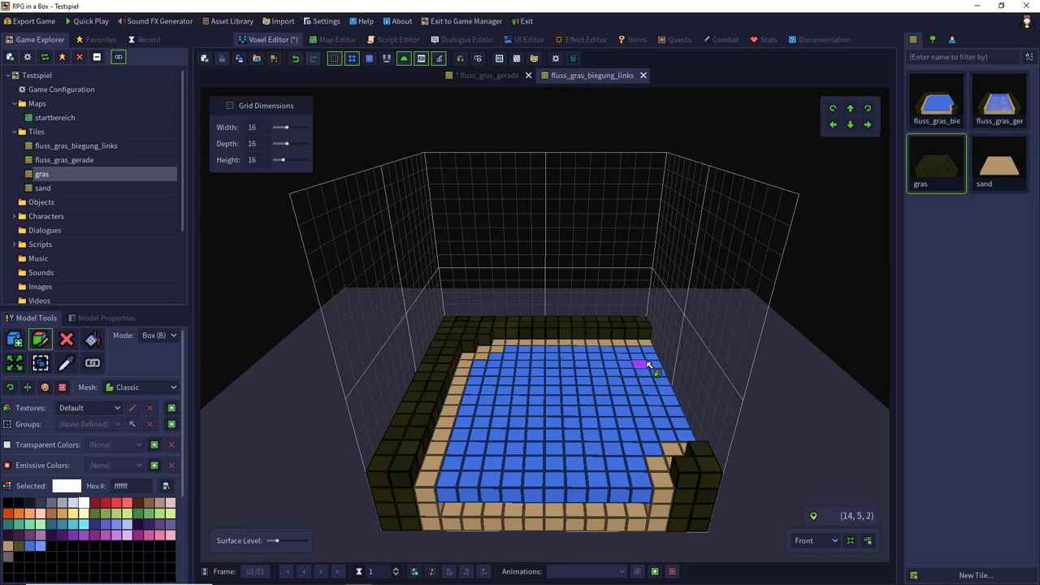
{"action": "left_click_drag", "start_coordinate": [652, 366], "coordinate": [550, 370]}
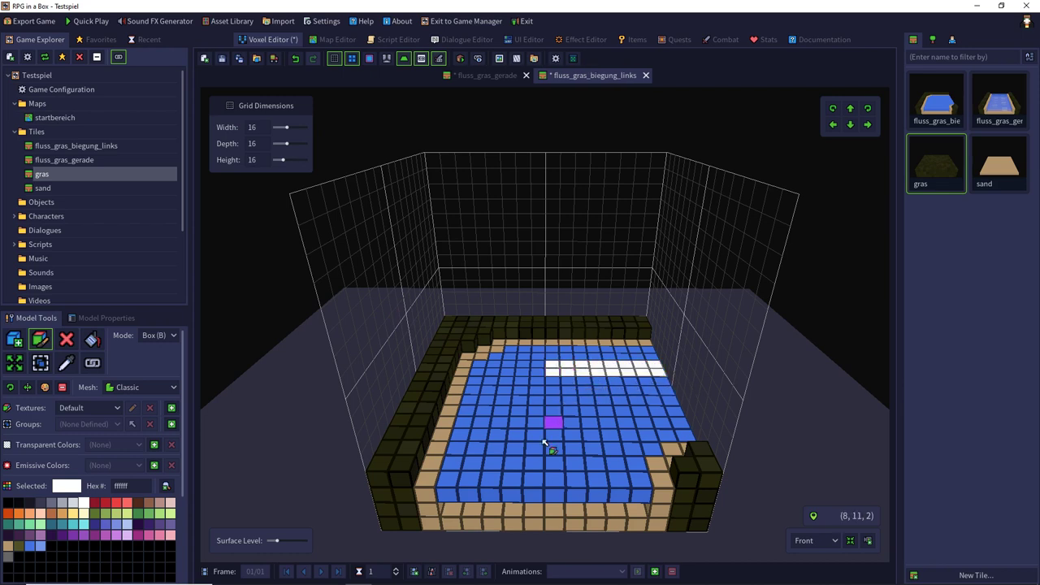
{"action": "mouse_move", "coordinate": [488, 481]}
{"action": "left_mouse_down"}
{"action": "mouse_move", "coordinate": [510, 400]}
{"action": "mouse_move", "coordinate": [524, 391]}
{"action": "left_mouse_up"}
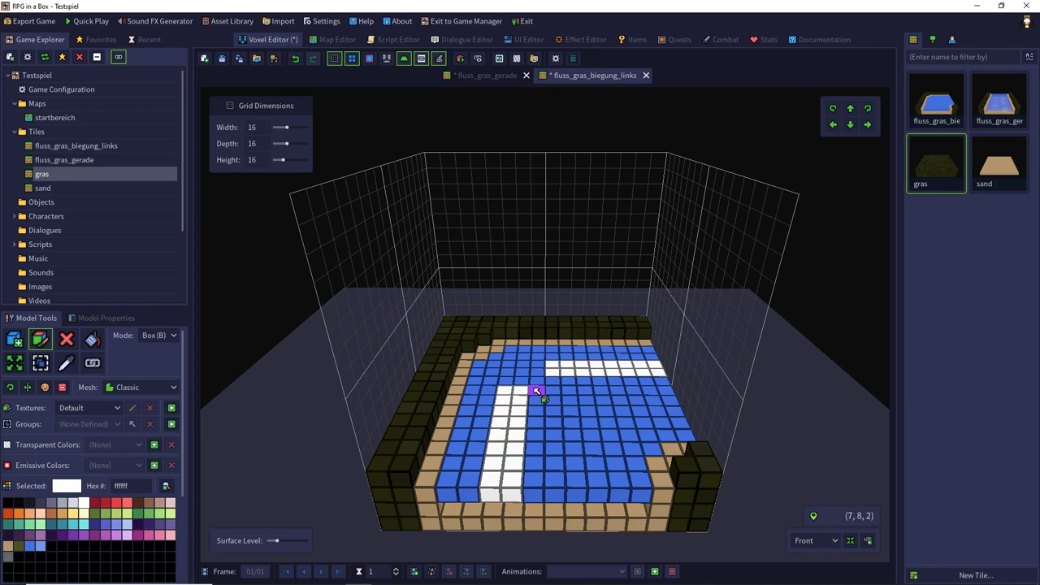
{"action": "mouse_move", "coordinate": [534, 395]}
{"action": "left_mouse_down"}
{"action": "mouse_move", "coordinate": [541, 379]}
{"action": "mouse_move", "coordinate": [551, 384]}
{"action": "left_mouse_up"}
- Paint a second white, two-voxel-wide guide stripe along the inside of the bend and save the tile
{"action": "left_click_drag", "start_coordinate": [584, 485], "coordinate": [596, 453]}
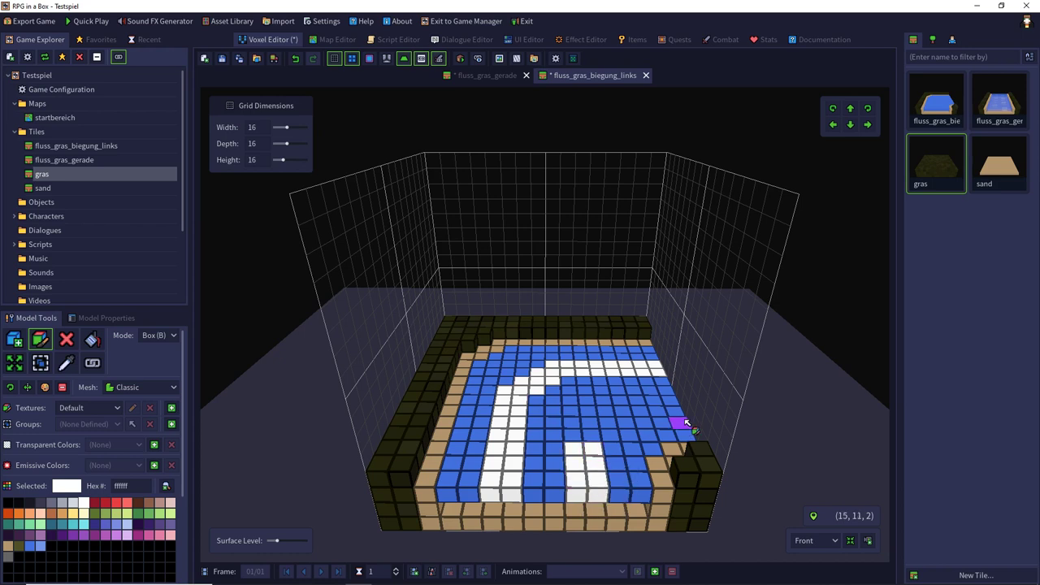
{"action": "left_click_drag", "start_coordinate": [681, 423], "coordinate": [618, 400]}
{"action": "mouse_move", "coordinate": [581, 437]}
{"action": "left_mouse_down"}
{"action": "mouse_move", "coordinate": [608, 418]}
{"action": "mouse_move", "coordinate": [600, 413]}
{"action": "left_mouse_up"}
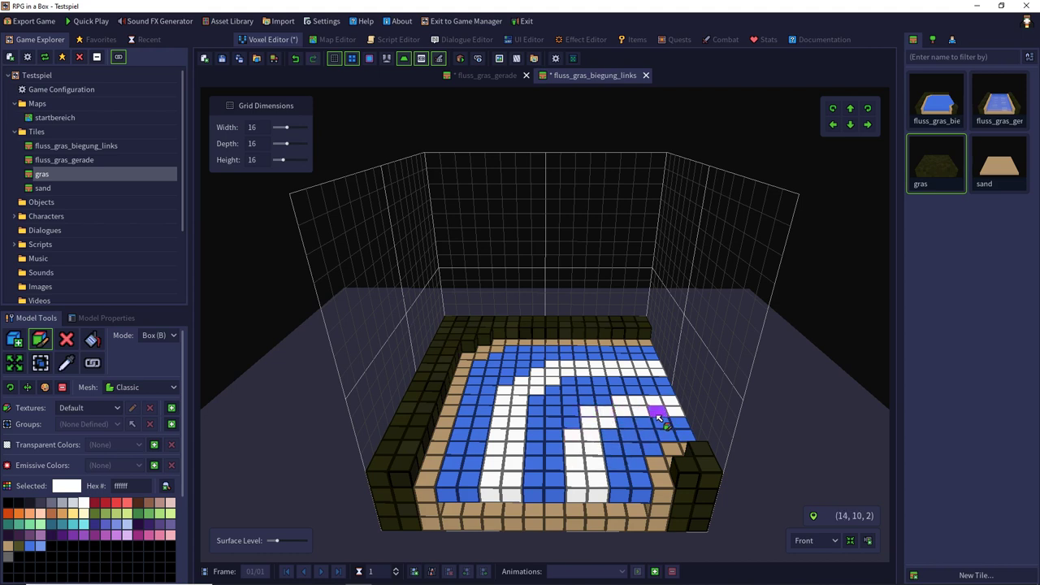
{"action": "key", "text": "ctrl+s"}
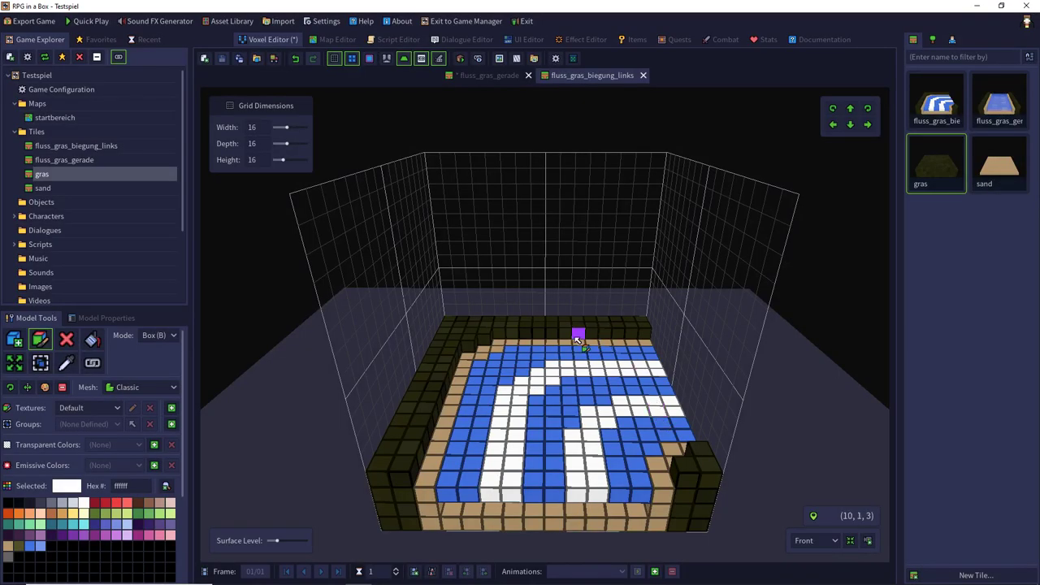
- Play the water animation of fluss_gras_gerade and examine the wave positions in its first frame from the back
{"action": "double_click", "coordinate": [994, 104]}
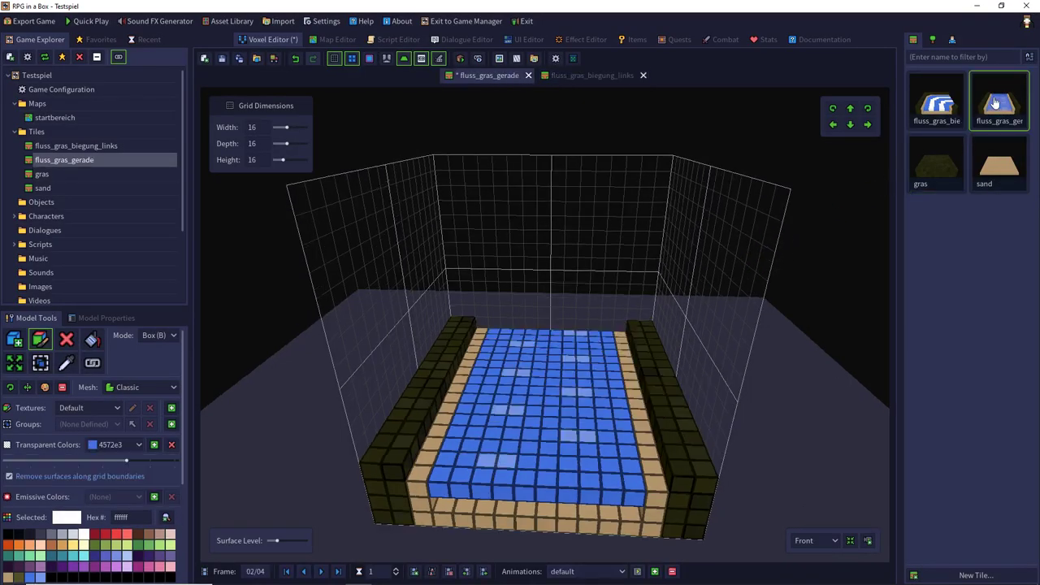
{"action": "left_click", "coordinate": [637, 572]}
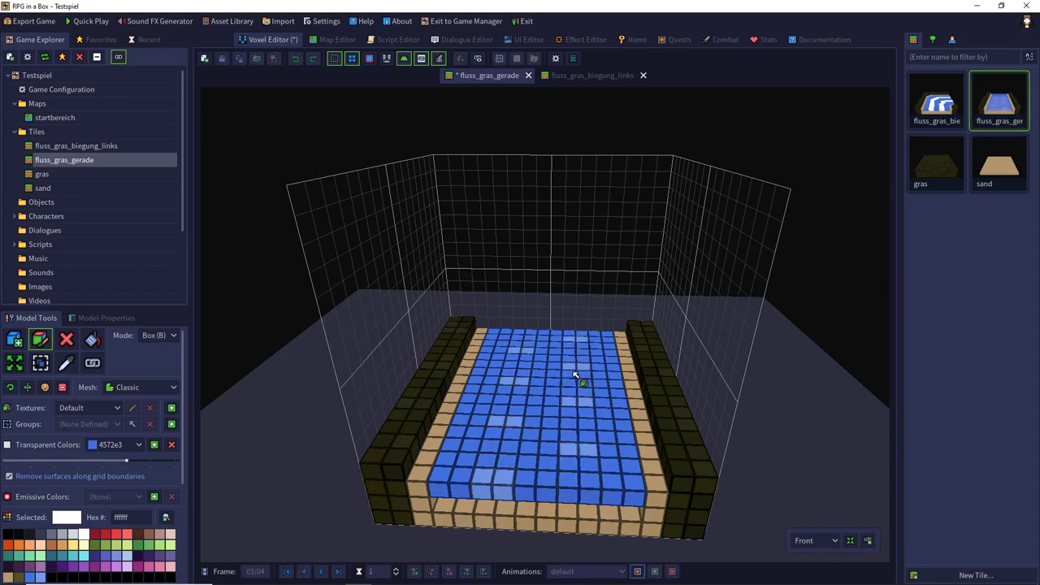
{"action": "left_click", "coordinate": [638, 571]}
{"action": "left_click", "coordinate": [305, 572]}
{"action": "left_click", "coordinate": [305, 572]}
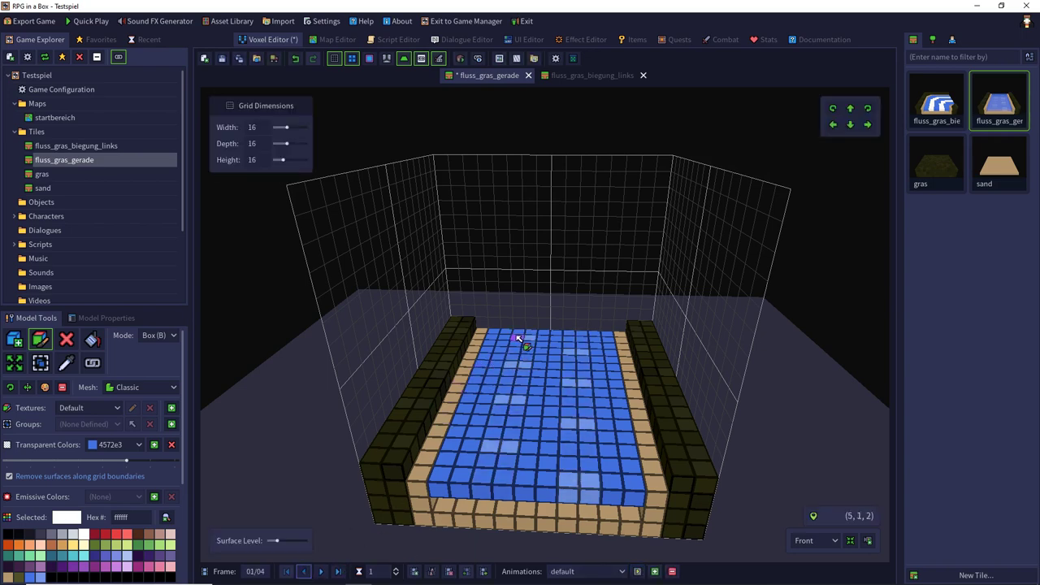
{"action": "right_click_drag", "start_coordinate": [558, 325], "coordinate": [875, 336]}
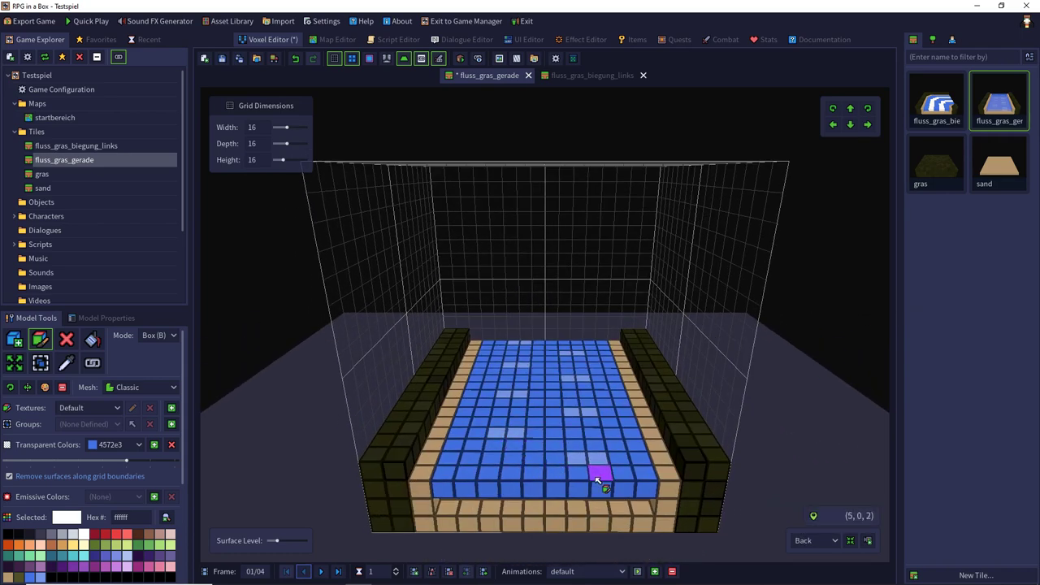
- View fluss_gras_biegung_links from its right opening, and pick the light-blue wave colour 7597e9 from fluss_gras_gerade
{"action": "double_click", "coordinate": [929, 112]}
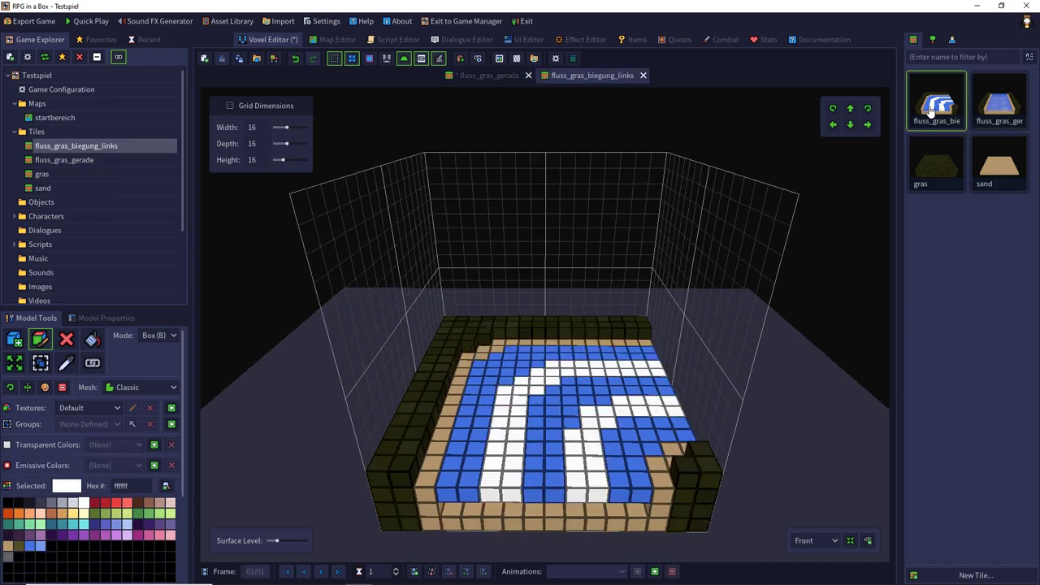
{"action": "left_click", "coordinate": [812, 541]}
{"action": "left_click", "coordinate": [814, 482]}
{"action": "middle_click_drag", "start_coordinate": [725, 408], "coordinate": [578, 424]}
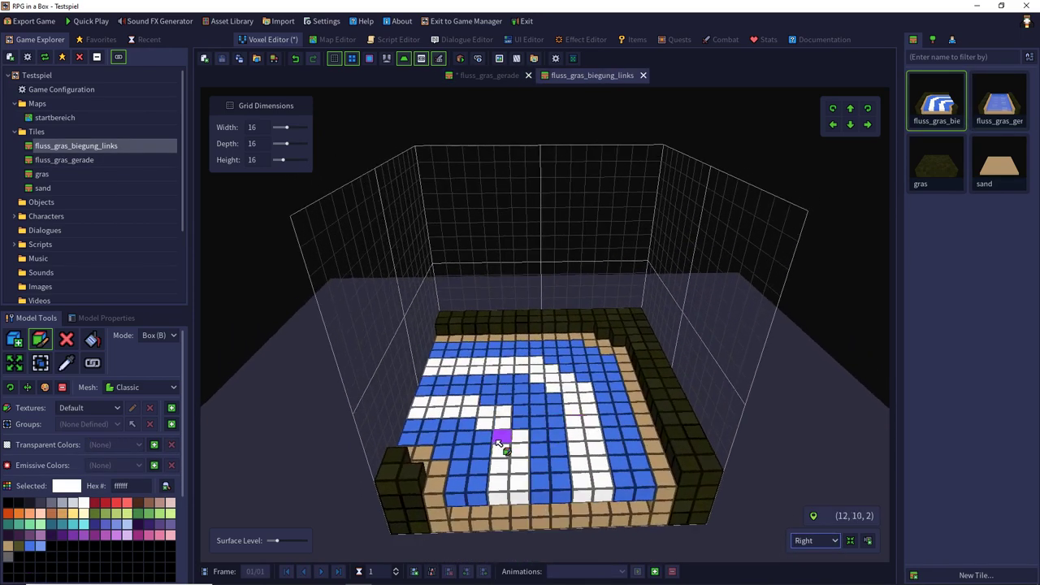
{"action": "double_click", "coordinate": [992, 101]}
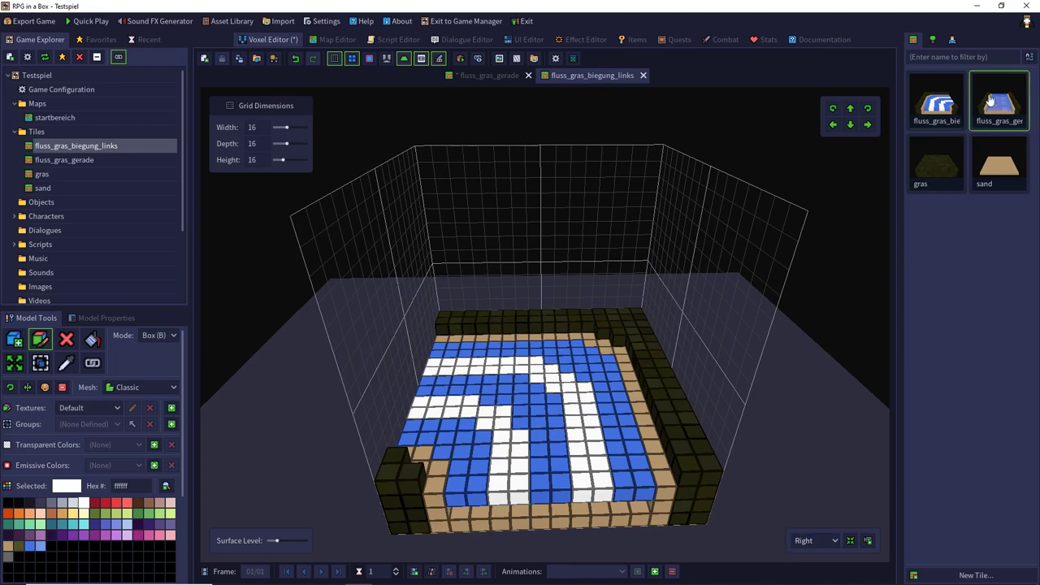
{"action": "left_click", "coordinate": [65, 364]}
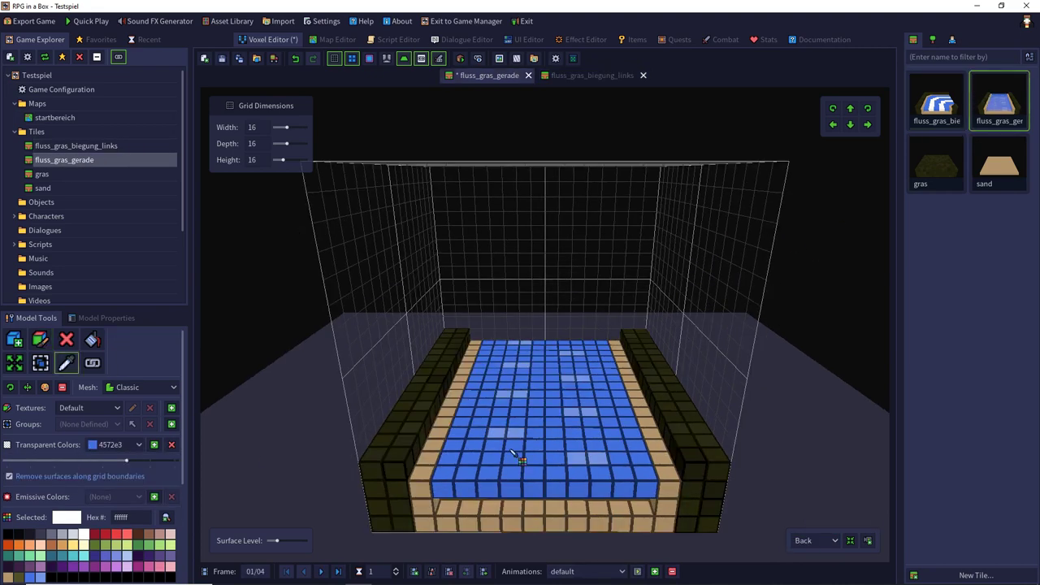
{"action": "left_click", "coordinate": [500, 437]}
- Paint light-blue (7597e9) wave marks at intervals across both white stripes of fluss_gras_biegung_links, using fluss_gras_gerade as the spacing reference
{"action": "double_click", "coordinate": [927, 98]}
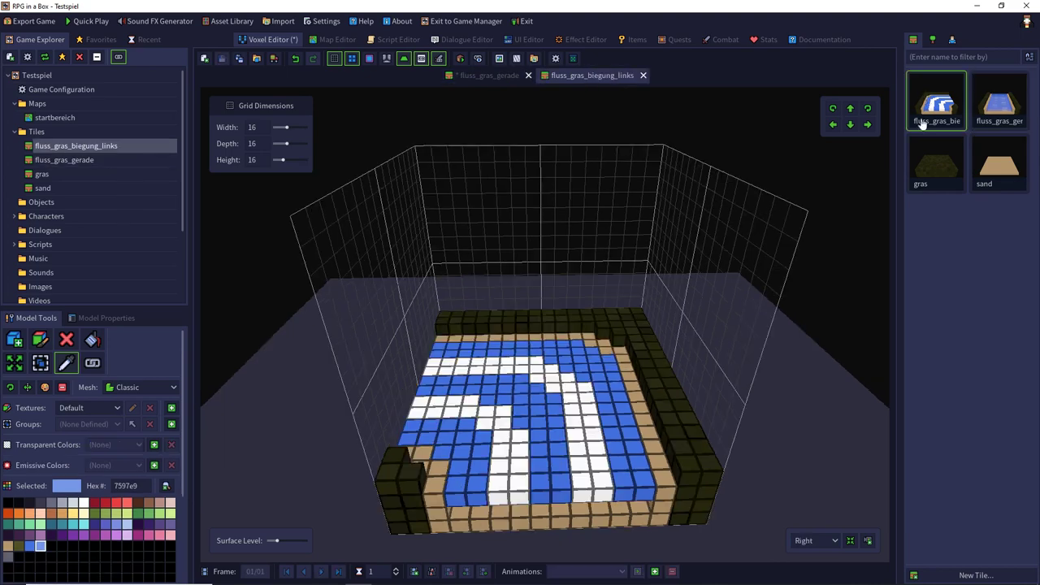
{"action": "left_click", "coordinate": [22, 342]}
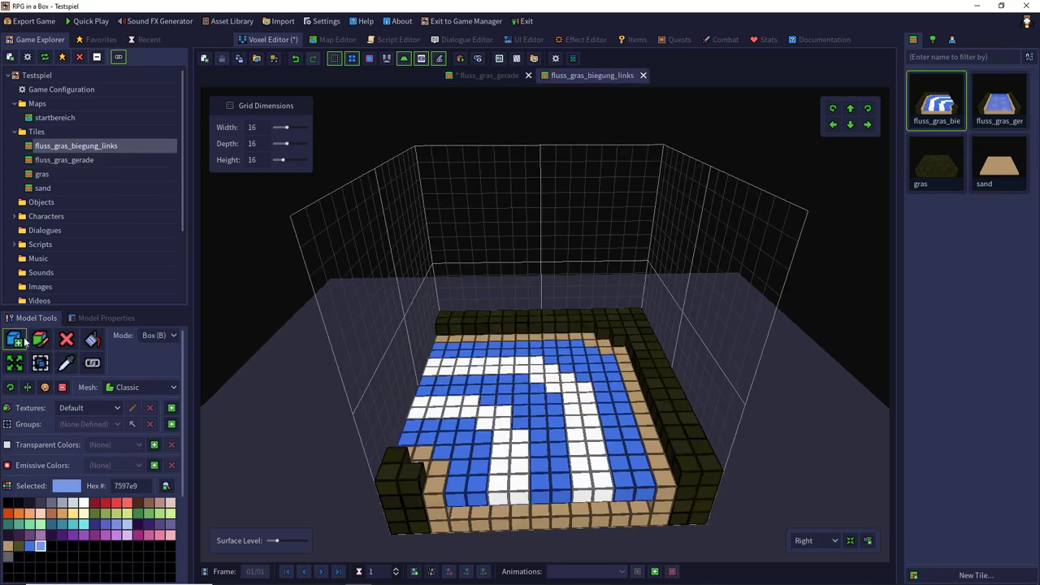
{"action": "left_click", "coordinate": [40, 339]}
{"action": "left_click", "coordinate": [497, 439]}
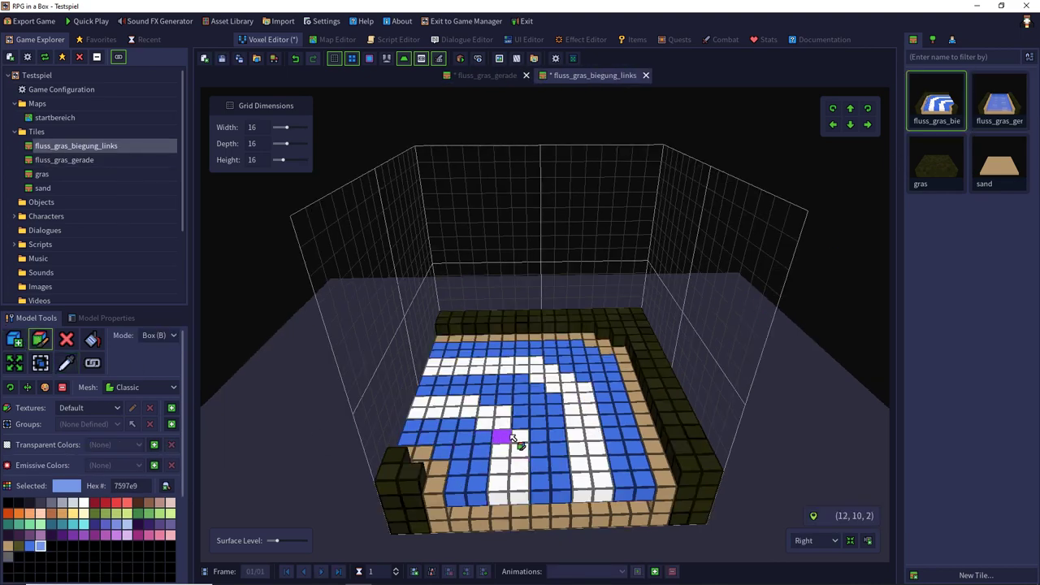
{"action": "left_click_drag", "start_coordinate": [575, 467], "coordinate": [593, 464]}
{"action": "left_click", "coordinate": [988, 114]}
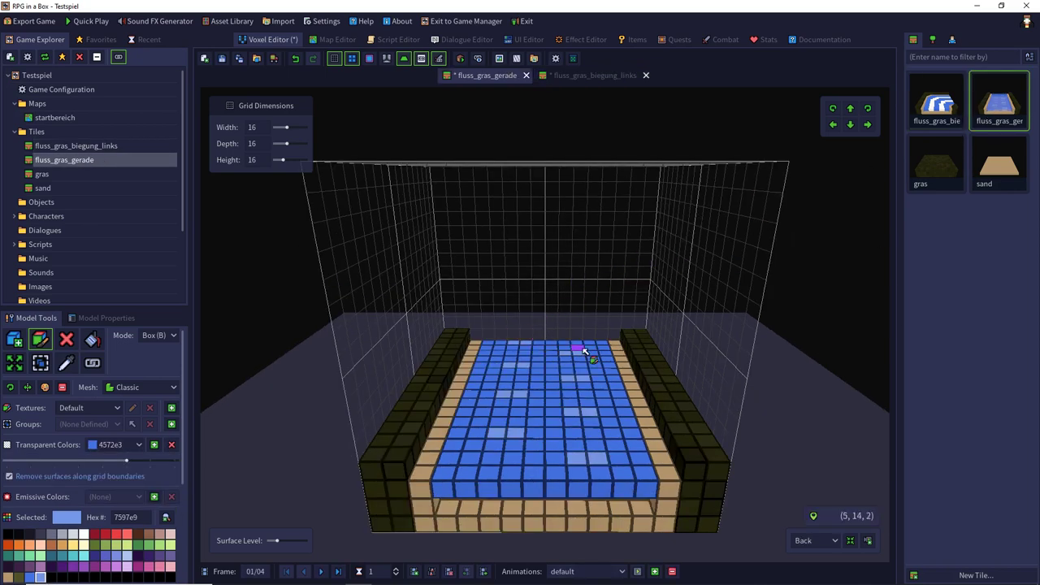
{"action": "left_click", "coordinate": [937, 104]}
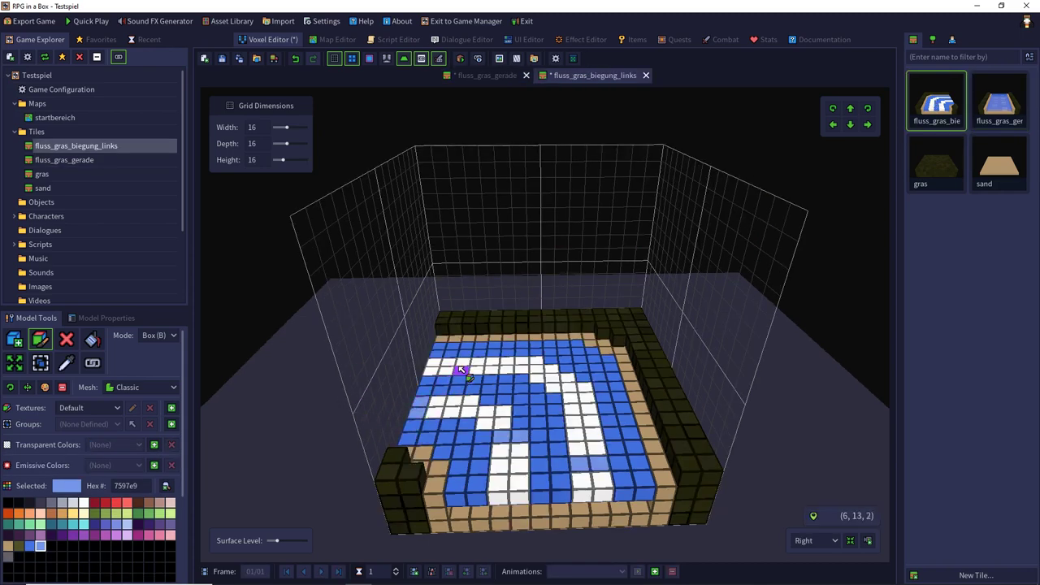
{"action": "left_click_drag", "start_coordinate": [460, 365], "coordinate": [459, 374]}
{"action": "middle_click_drag", "start_coordinate": [499, 340], "coordinate": [638, 347]}
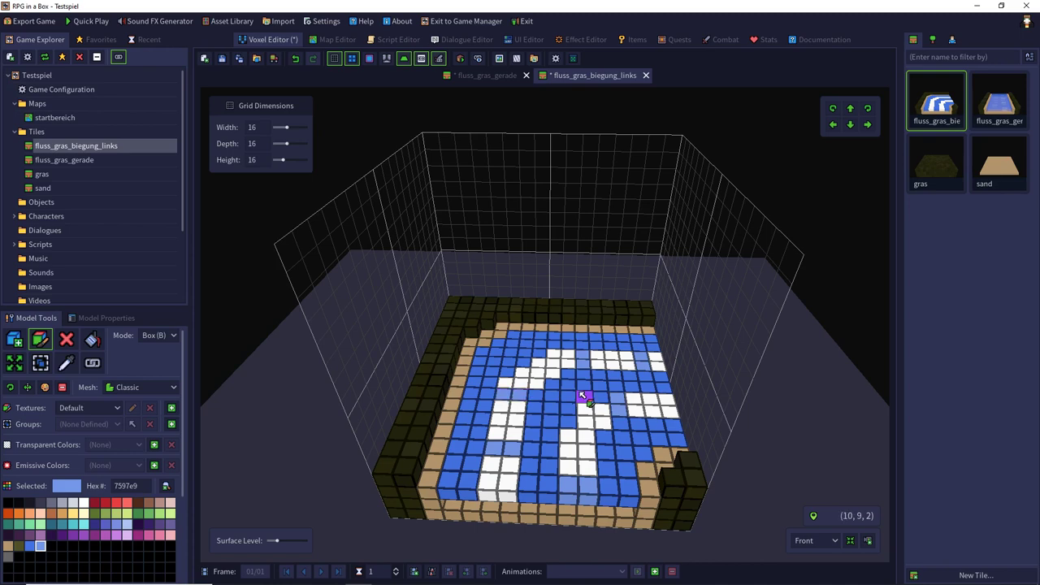
{"action": "middle_click_drag", "start_coordinate": [585, 396], "coordinate": [589, 386]}
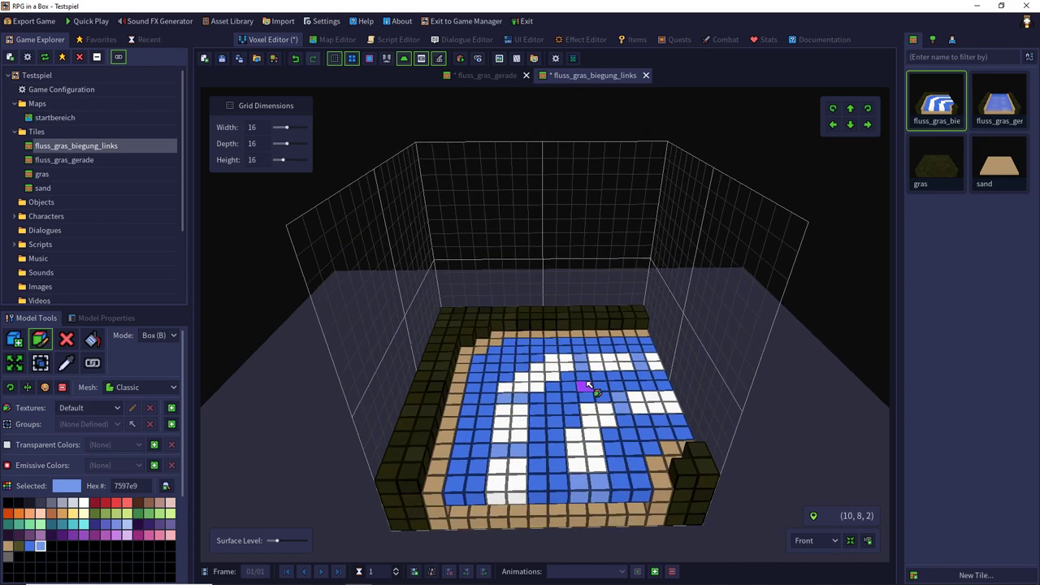
- Paint grey (a1a5b3) marks across the outer and inner white stripes, between the light-blue wave marks
{"action": "left_click", "coordinate": [63, 503]}
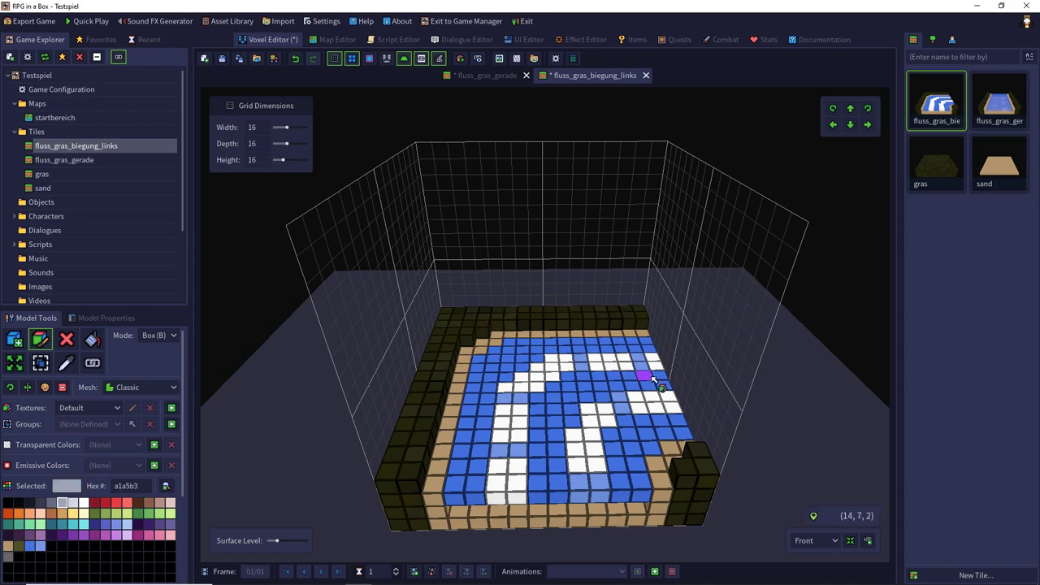
{"action": "left_click", "coordinate": [815, 540]}
{"action": "left_click", "coordinate": [812, 504]}
{"action": "left_click", "coordinate": [830, 538]}
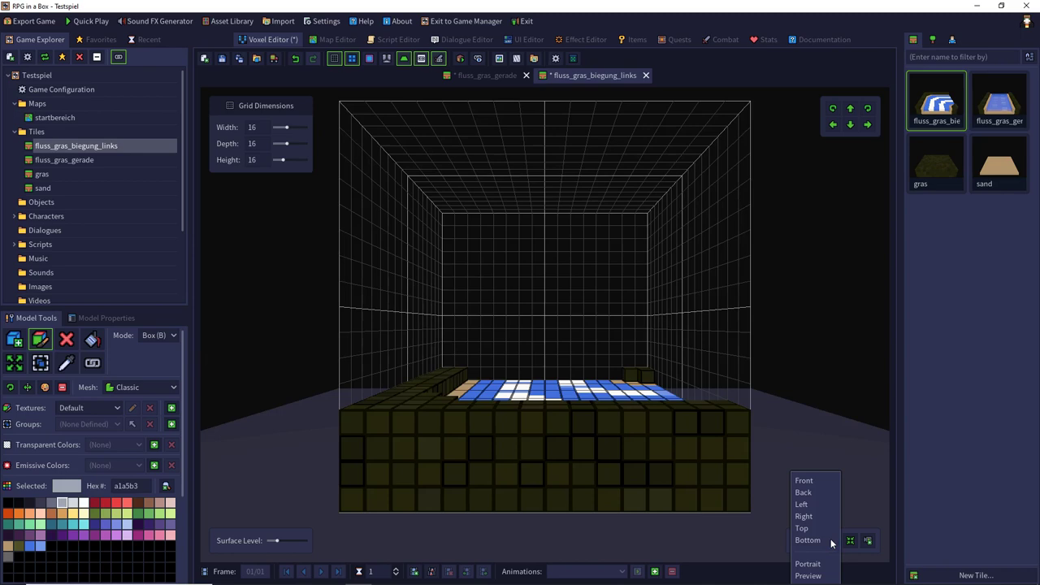
{"action": "left_click", "coordinate": [823, 481]}
{"action": "middle_click_drag", "start_coordinate": [653, 244], "coordinate": [654, 351]}
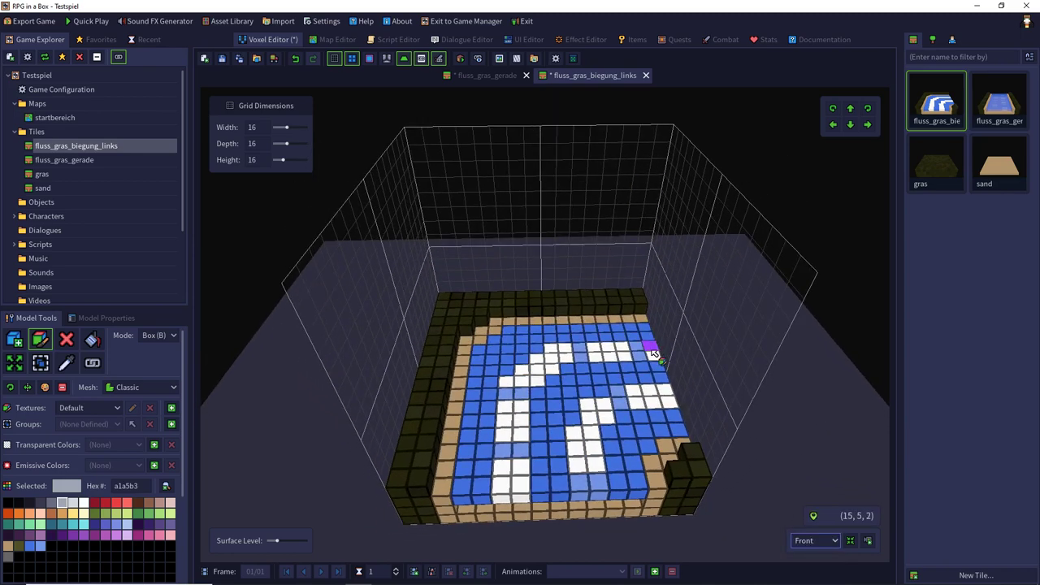
{"action": "left_click", "coordinate": [628, 356]}
{"action": "left_click", "coordinate": [565, 353]}
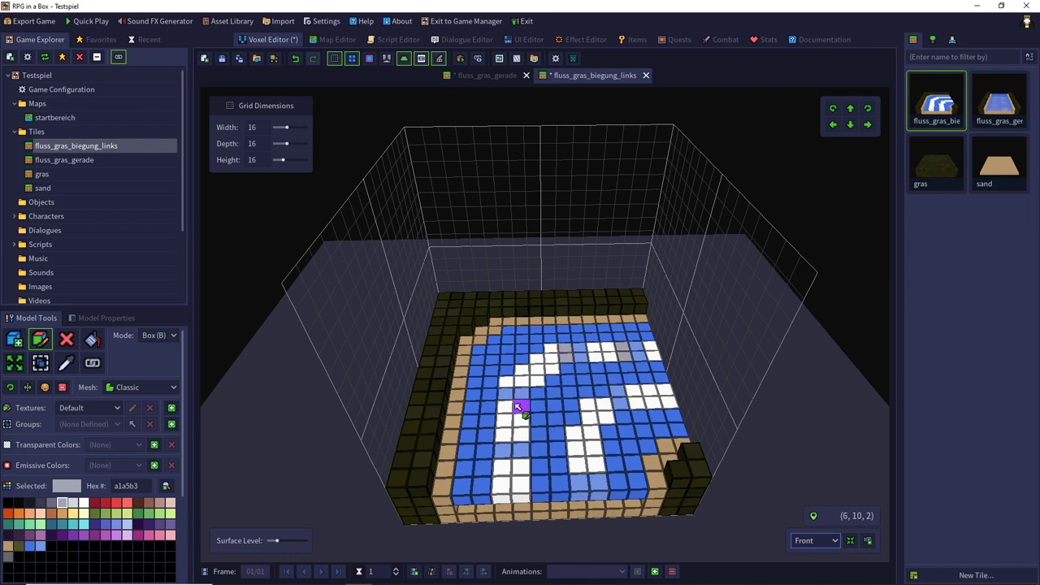
{"action": "left_click_drag", "start_coordinate": [505, 408], "coordinate": [521, 407]}
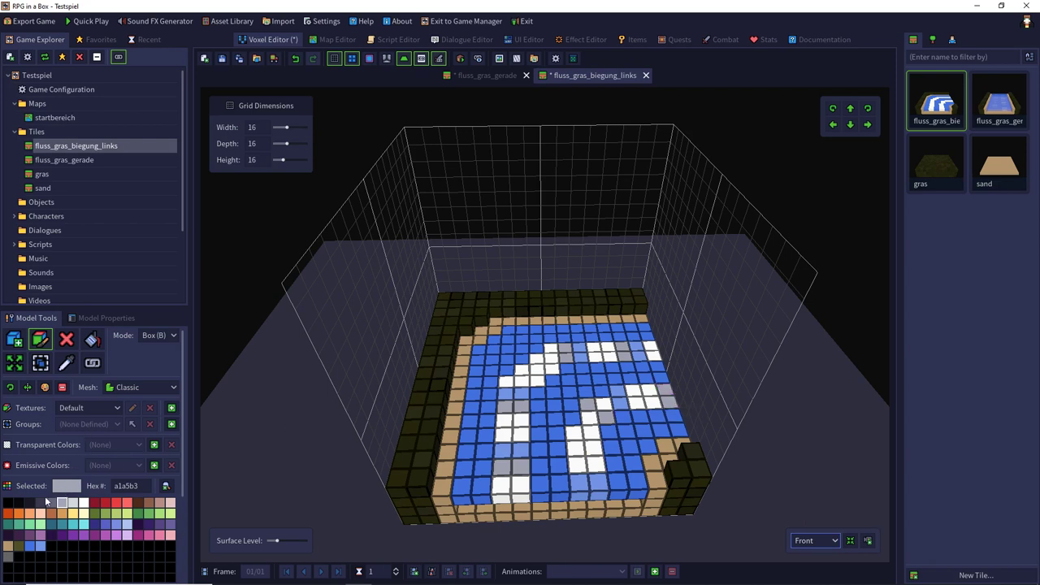
- Paint dark grey (3a394d) marks across the outer and inner white stripes, next to the grey wave marks
{"action": "left_click", "coordinate": [42, 502]}
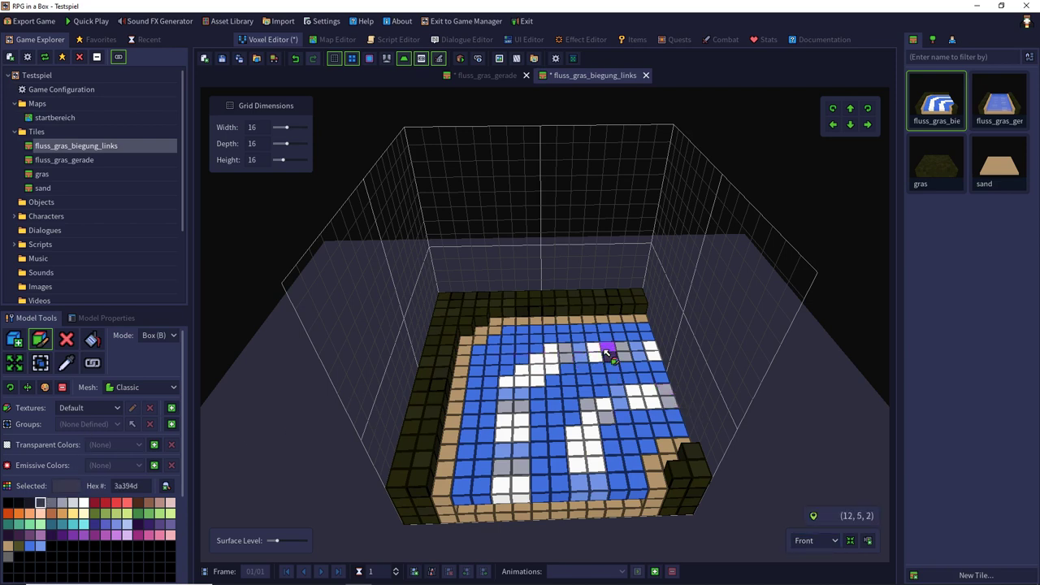
{"action": "left_click", "coordinate": [607, 354]}
{"action": "left_click", "coordinate": [550, 367]}
{"action": "left_click", "coordinate": [536, 357]}
{"action": "left_click", "coordinate": [506, 423]}
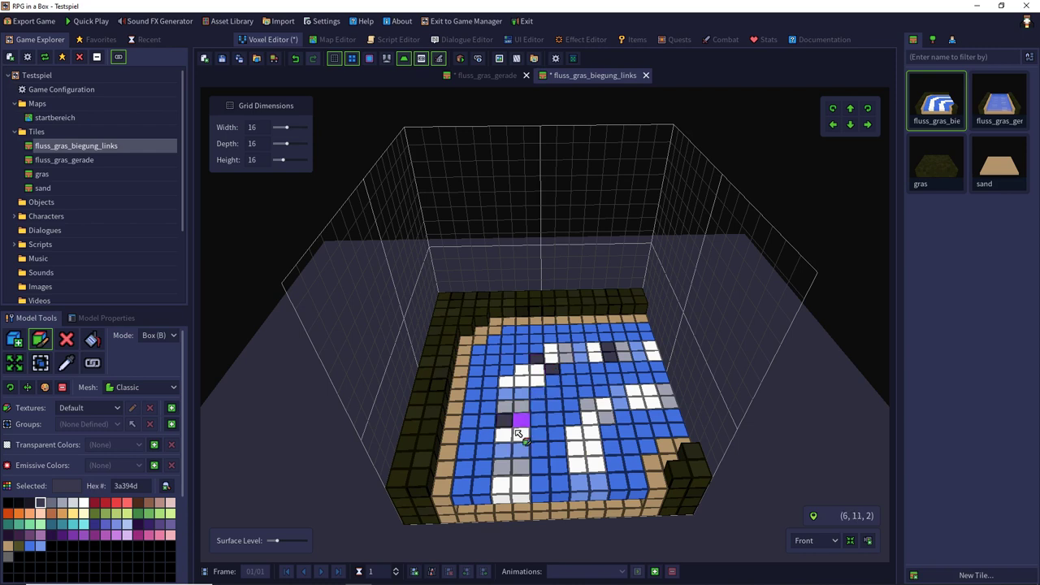
{"action": "left_click", "coordinate": [521, 486]}
{"action": "left_click", "coordinate": [501, 486]}
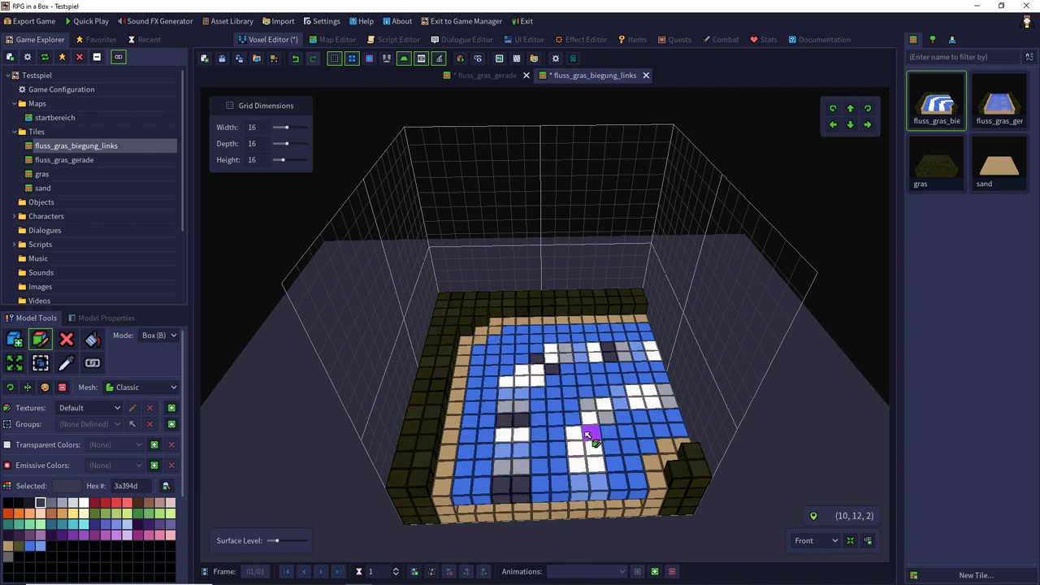
{"action": "left_click", "coordinate": [587, 434]}
{"action": "key", "text": "ctrl+z"}
{"action": "left_click", "coordinate": [594, 448]}
{"action": "left_click", "coordinate": [575, 452]}
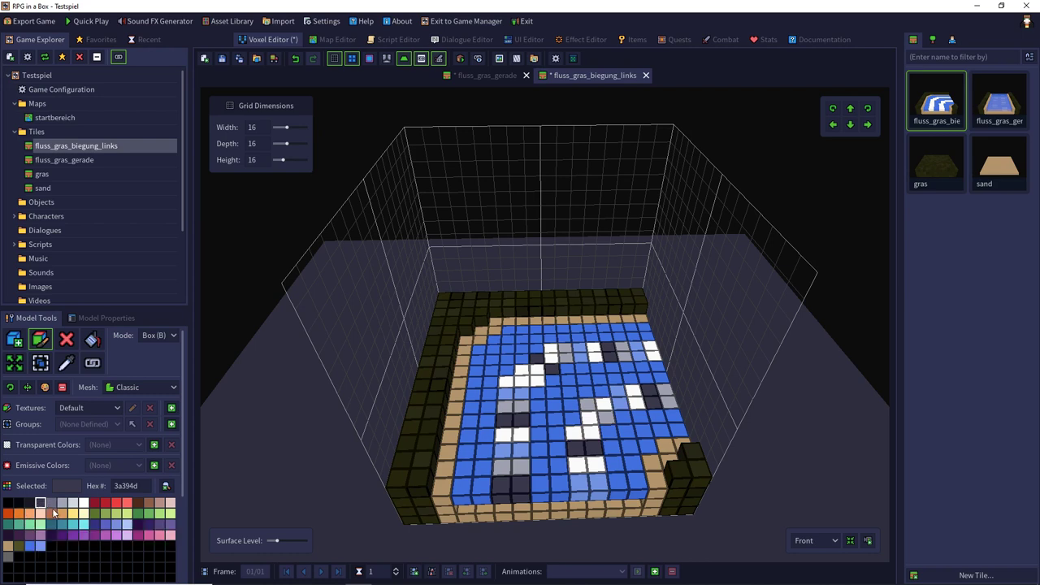
- Pick the water blue 4572e3, paint over the surplus white voxels so only evenly spaced white marks remain, and save the tile
{"action": "left_click", "coordinate": [66, 363]}
{"action": "left_click", "coordinate": [494, 348]}
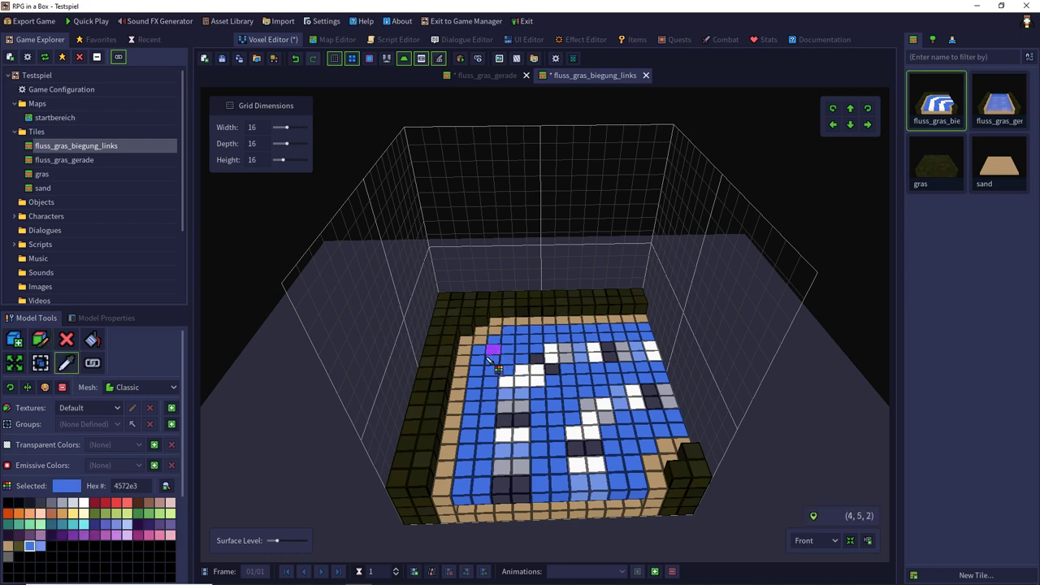
{"action": "left_click", "coordinate": [41, 341]}
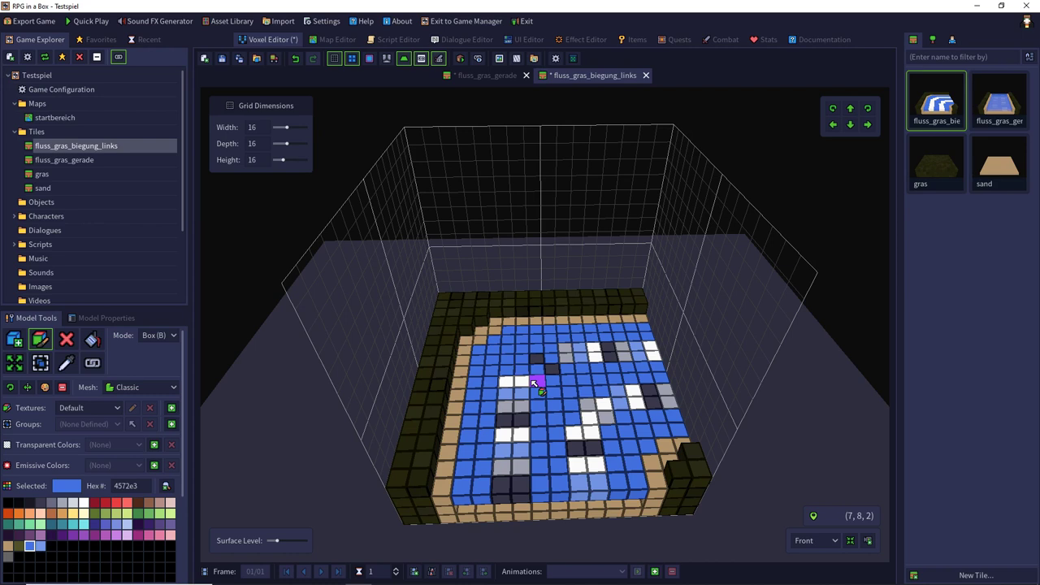
{"action": "key", "text": "ctrl+z"}
{"action": "left_click", "coordinate": [523, 383]}
{"action": "left_click", "coordinate": [508, 383]}
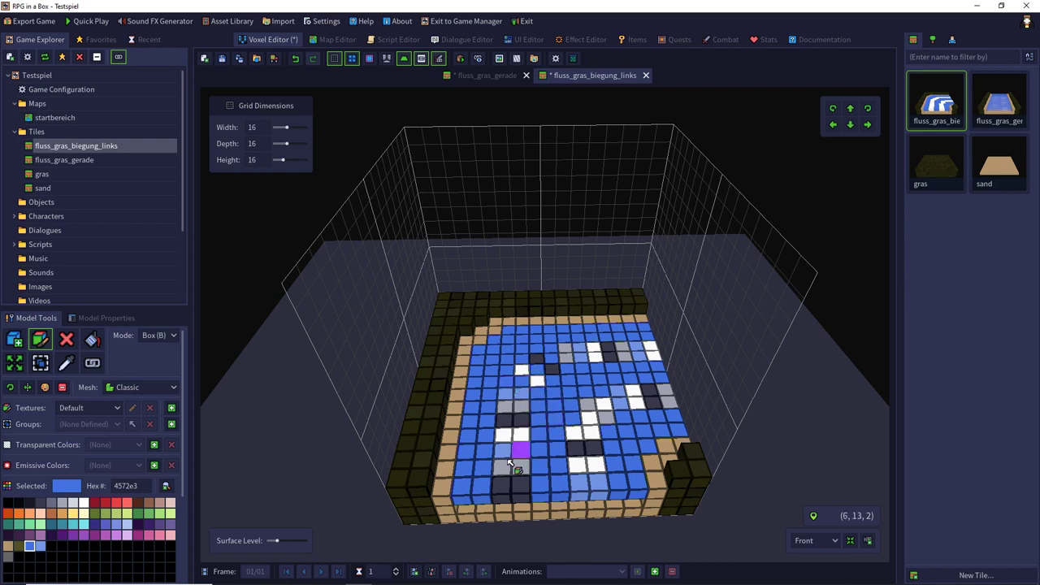
{"action": "left_click", "coordinate": [596, 431]}
{"action": "left_click", "coordinate": [582, 431]}
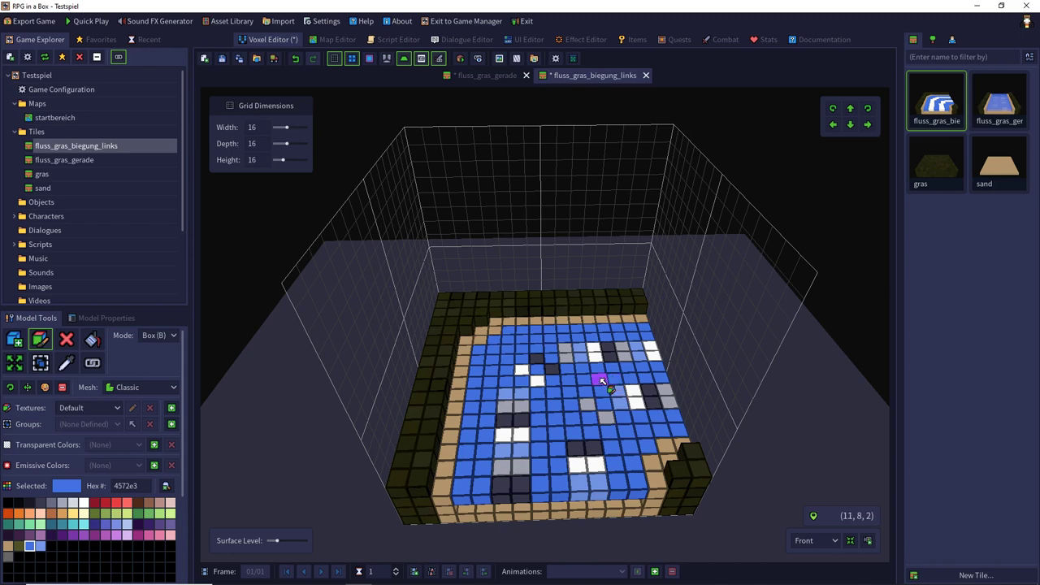
{"action": "left_click", "coordinate": [222, 58]}
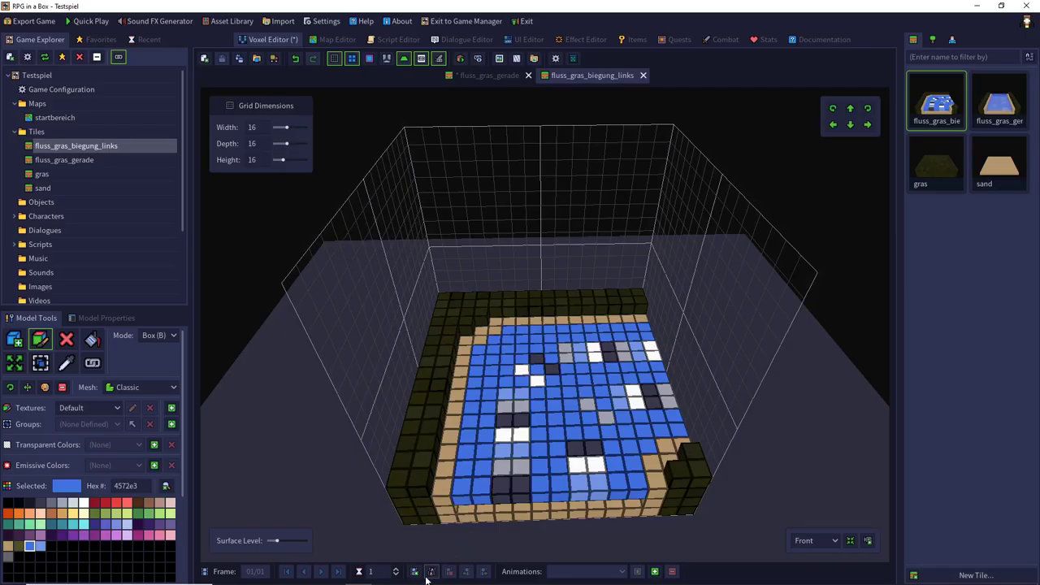
- Duplicate the frame to get four frames, and in frame 1 paint all marks except the light-blue ones water blue
{"action": "double_click", "coordinate": [432, 571]}
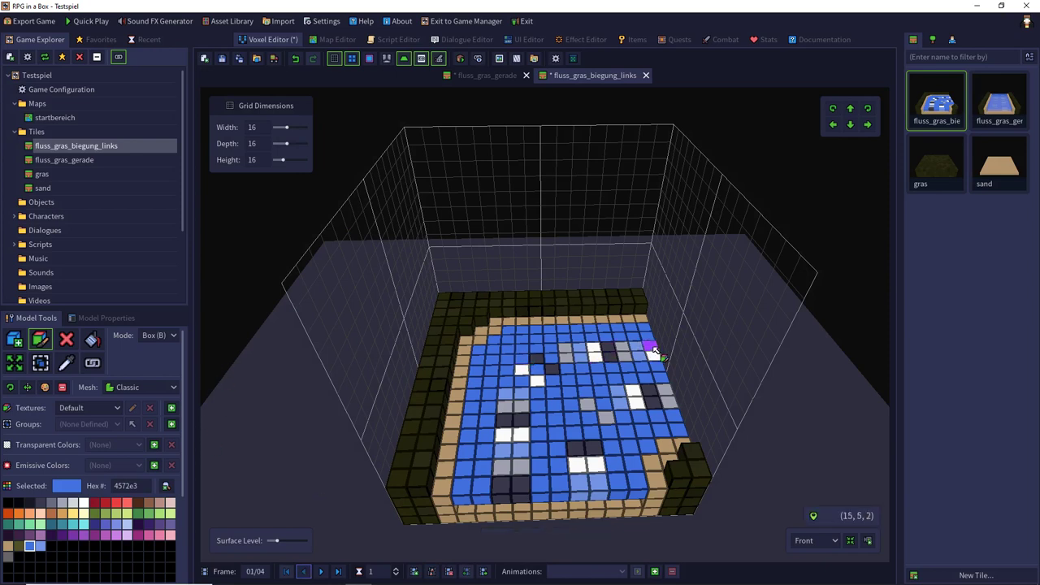
{"action": "mouse_move", "coordinate": [657, 358]}
{"action": "left_mouse_down"}
{"action": "mouse_move", "coordinate": [623, 353]}
{"action": "mouse_move", "coordinate": [598, 365]}
{"action": "mouse_move", "coordinate": [573, 351]}
{"action": "mouse_move", "coordinate": [553, 376]}
{"action": "mouse_move", "coordinate": [507, 393]}
{"action": "mouse_move", "coordinate": [529, 412]}
{"action": "mouse_move", "coordinate": [506, 411]}
{"action": "mouse_move", "coordinate": [525, 434]}
{"action": "mouse_move", "coordinate": [496, 471]}
{"action": "mouse_move", "coordinate": [516, 486]}
{"action": "mouse_move", "coordinate": [578, 467]}
{"action": "mouse_move", "coordinate": [608, 409]}
{"action": "mouse_move", "coordinate": [667, 391]}
{"action": "left_mouse_up"}
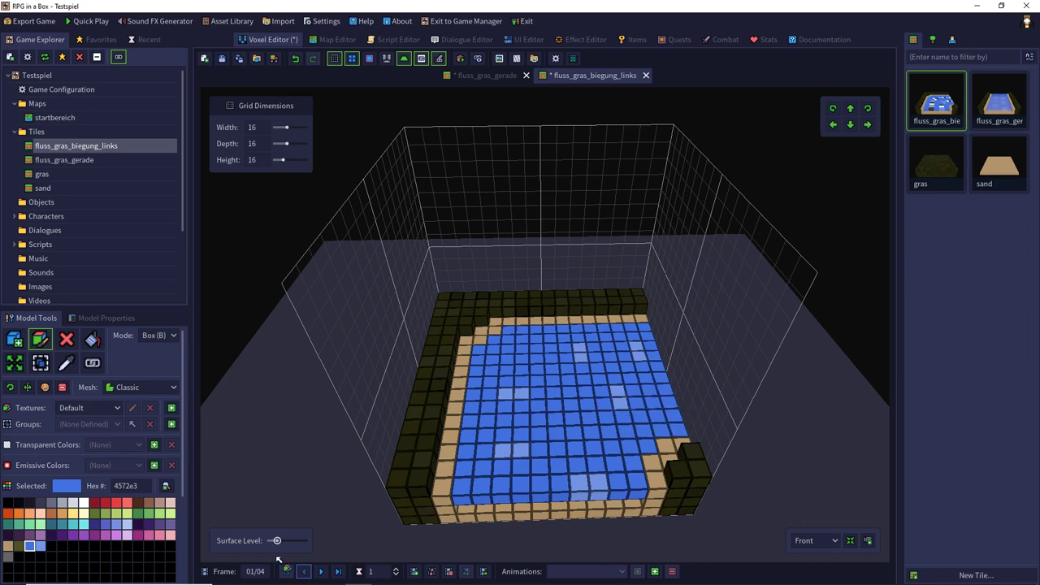
- In frame 2, paint the white, dark grey and light-blue marks water blue, leaving only the grey marks
{"action": "left_click", "coordinate": [327, 572]}
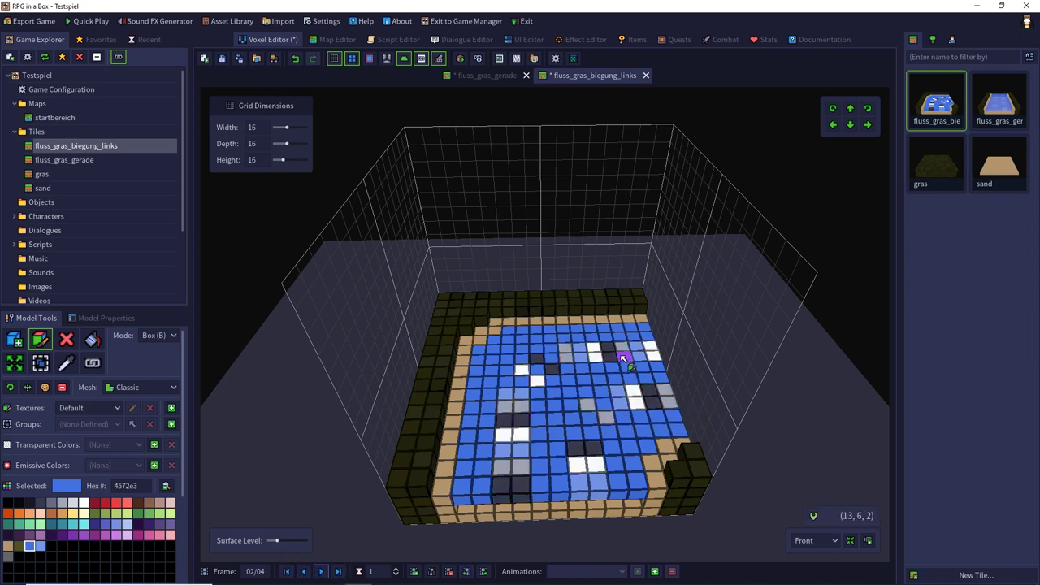
{"action": "mouse_move", "coordinate": [610, 349]}
{"action": "left_mouse_down"}
{"action": "mouse_move", "coordinate": [493, 394]}
{"action": "mouse_move", "coordinate": [528, 493]}
{"action": "left_mouse_up"}
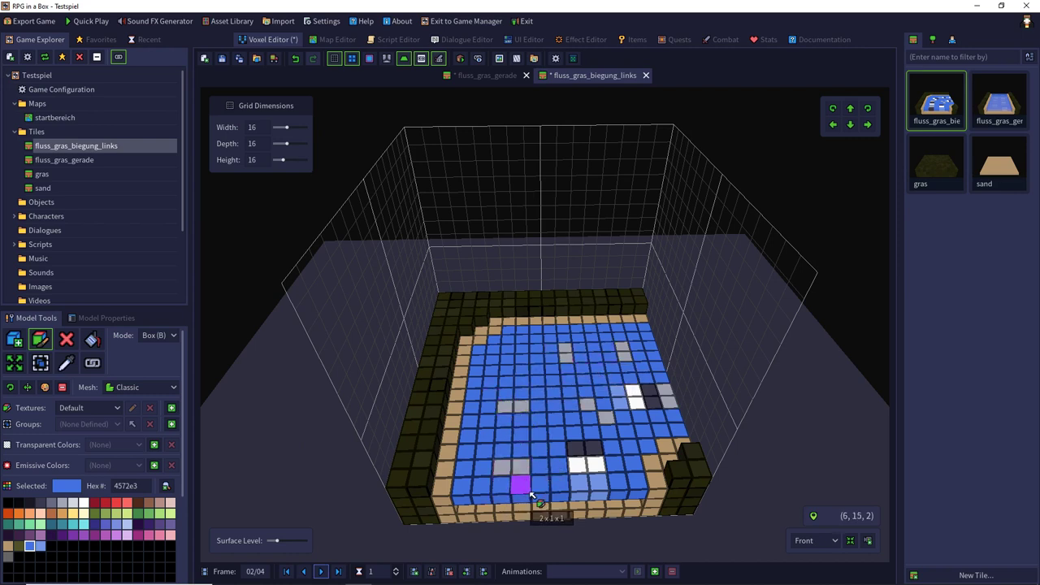
{"action": "mouse_move", "coordinate": [581, 469]}
{"action": "left_mouse_down"}
{"action": "mouse_move", "coordinate": [625, 398]}
{"action": "mouse_move", "coordinate": [655, 398]}
{"action": "left_mouse_up"}
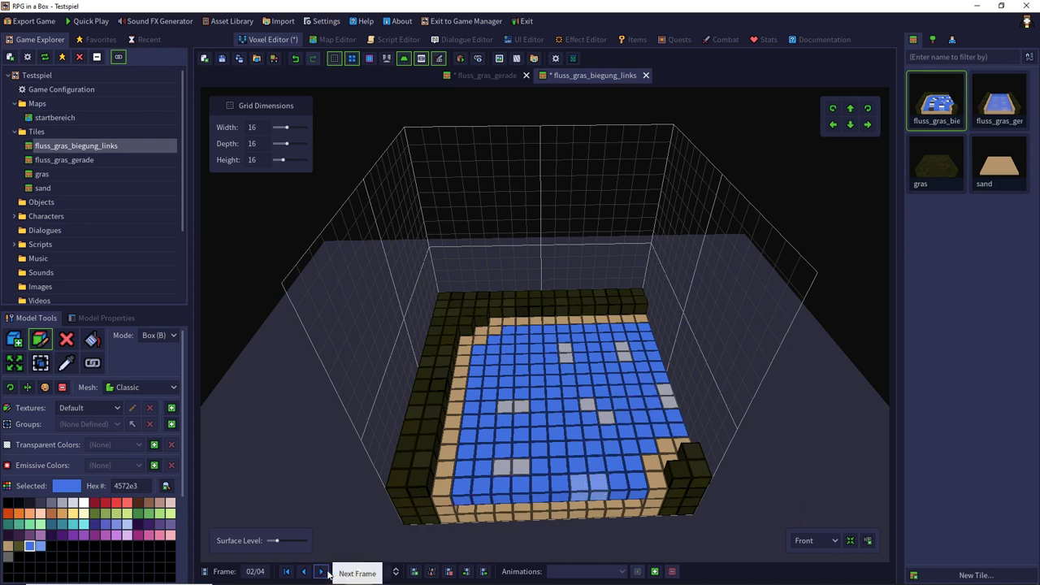
{"action": "left_click_drag", "start_coordinate": [578, 486], "coordinate": [598, 486]}
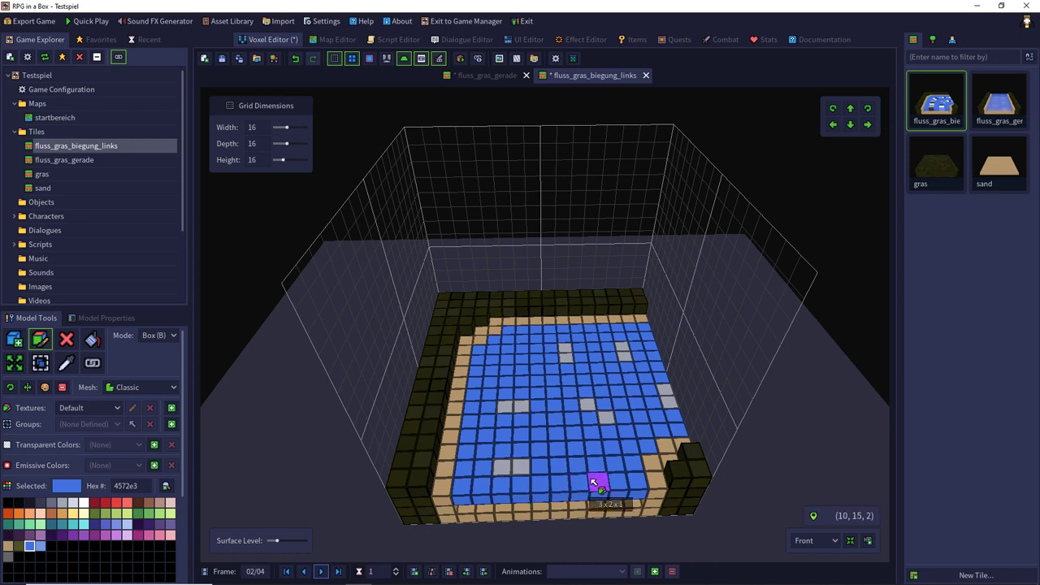
- In frame 3, paint the white, grey and light-blue marks water blue, leaving only the dark grey marks
{"action": "left_click", "coordinate": [321, 571]}
{"action": "left_click_drag", "start_coordinate": [611, 354], "coordinate": [502, 393]}
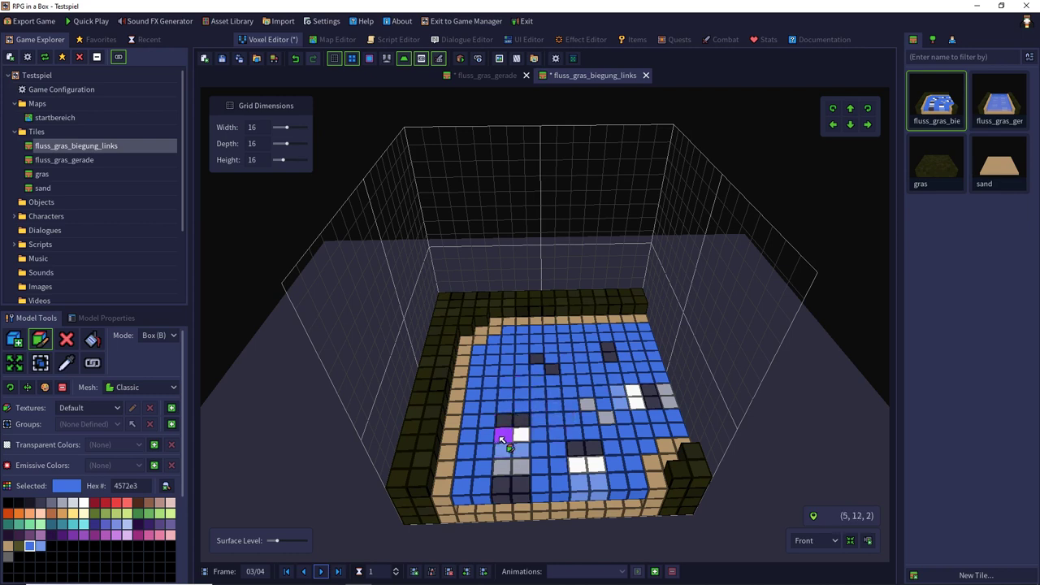
{"action": "left_click_drag", "start_coordinate": [505, 436], "coordinate": [670, 406]}
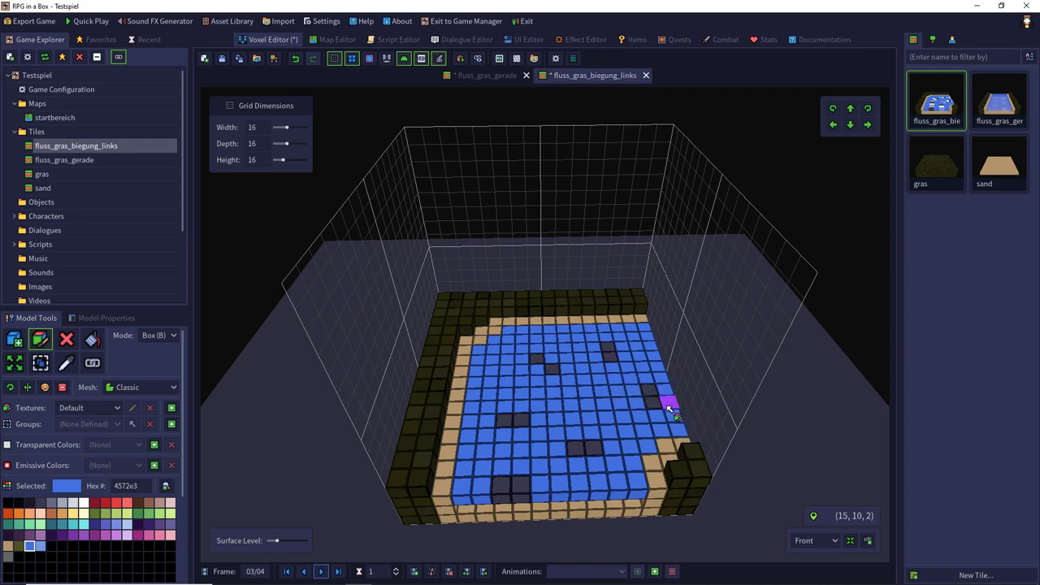
- In frame 4, paint the grey, dark grey and light-blue marks water blue, leaving only the white marks
{"action": "left_click", "coordinate": [321, 572]}
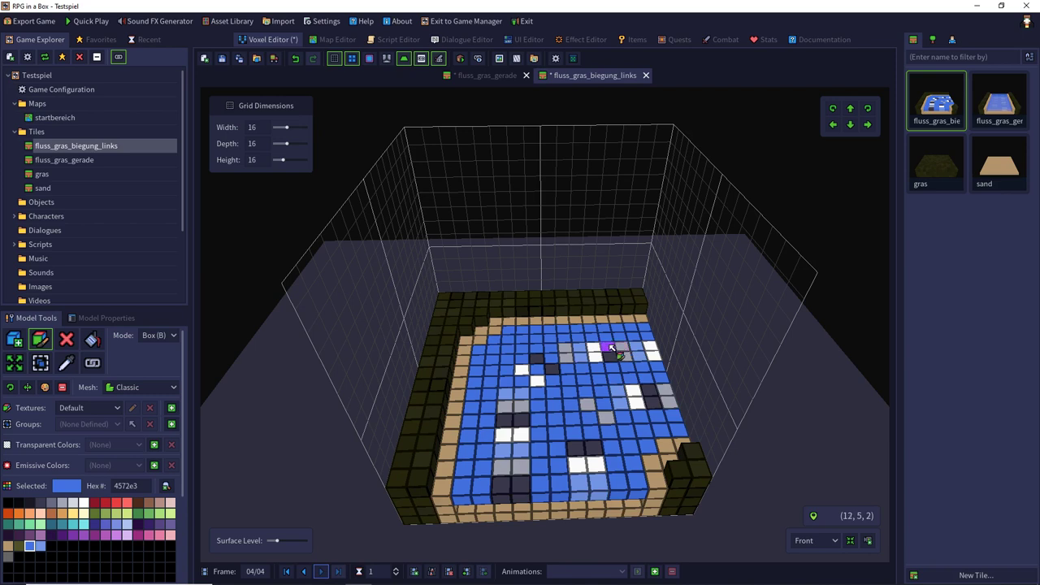
{"action": "mouse_move", "coordinate": [623, 349]}
{"action": "left_mouse_down"}
{"action": "mouse_move", "coordinate": [638, 363]}
{"action": "mouse_move", "coordinate": [576, 356]}
{"action": "mouse_move", "coordinate": [543, 371]}
{"action": "mouse_move", "coordinate": [507, 457]}
{"action": "mouse_move", "coordinate": [529, 493]}
{"action": "mouse_move", "coordinate": [601, 486]}
{"action": "left_mouse_up"}
{"action": "left_click", "coordinate": [593, 451]}
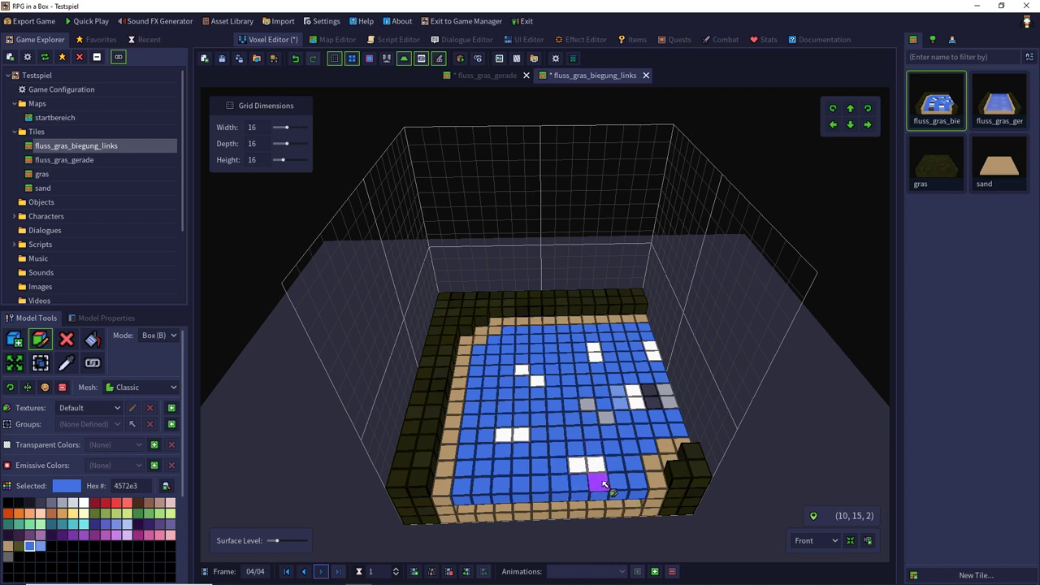
{"action": "left_click_drag", "start_coordinate": [582, 447], "coordinate": [670, 403]}
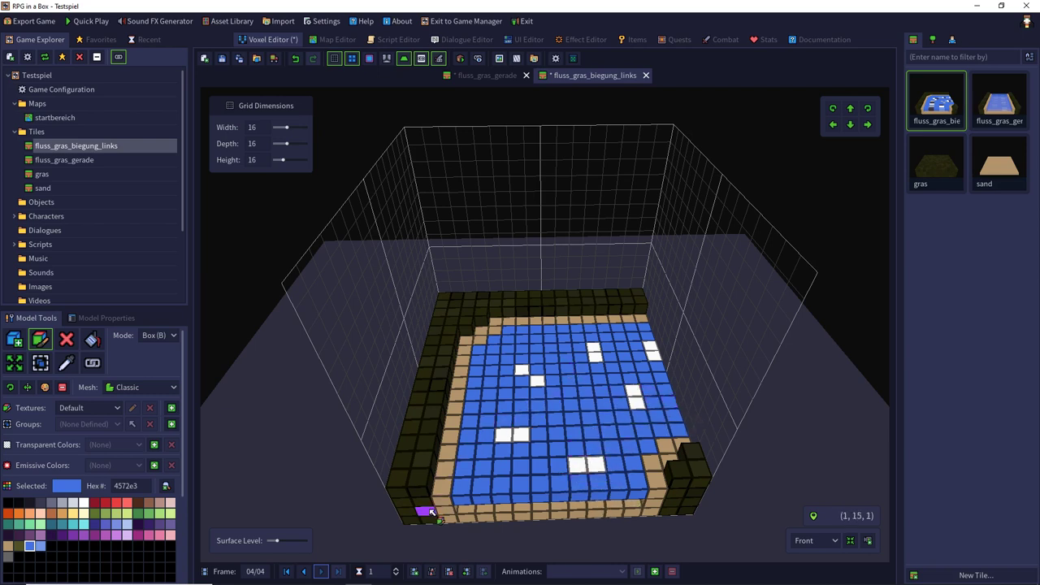
- Pick the light-blue wave colour 7597e9 from frame 1 and recolour all grey marks in frame 2 with it
{"action": "left_click", "coordinate": [305, 571]}
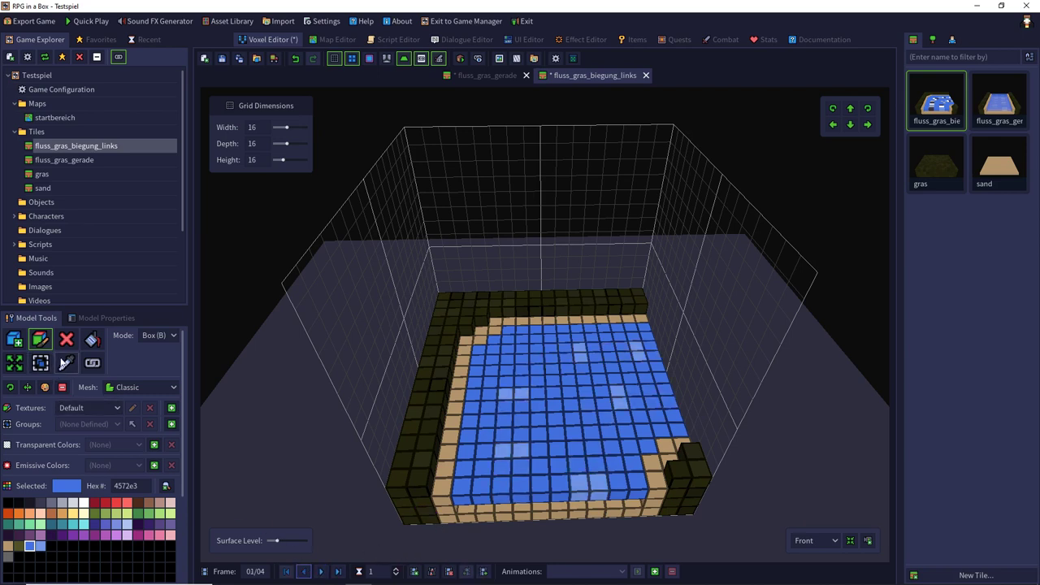
{"action": "key", "text": "i"}
{"action": "left_click", "coordinate": [637, 351]}
{"action": "mouse_move", "coordinate": [305, 575]}
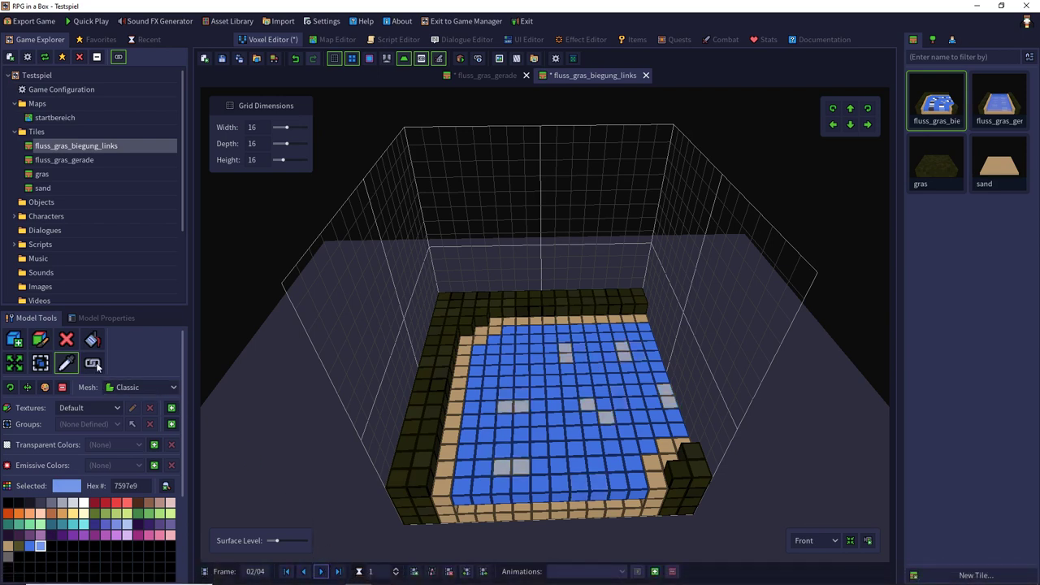
{"action": "left_click", "coordinate": [44, 341]}
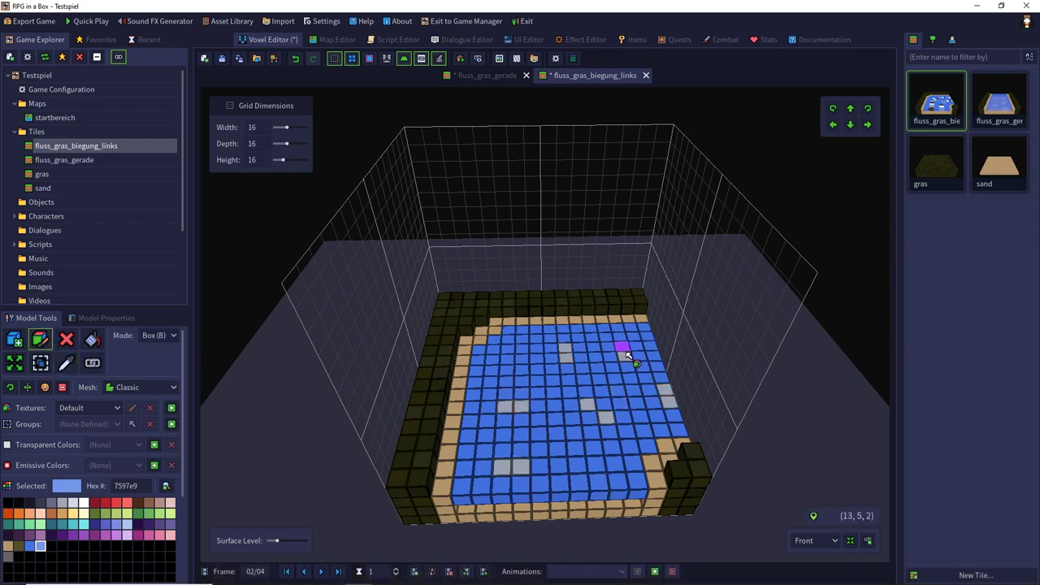
{"action": "left_click", "coordinate": [505, 408]}
{"action": "left_click", "coordinate": [519, 412]}
{"action": "left_click", "coordinate": [523, 470]}
{"action": "left_click", "coordinate": [504, 470]}
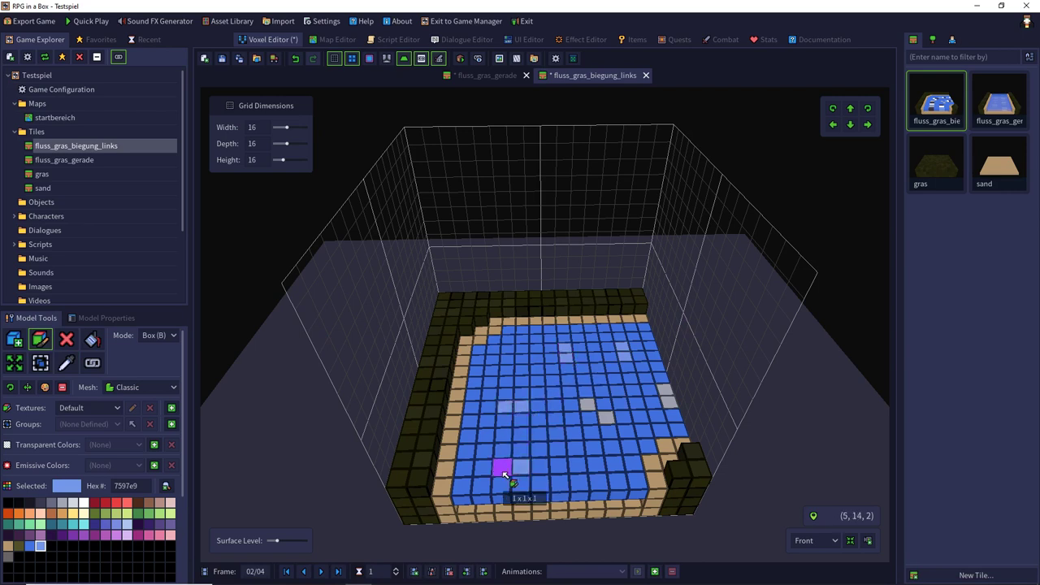
{"action": "left_click", "coordinate": [593, 404]}
{"action": "left_click", "coordinate": [608, 416]}
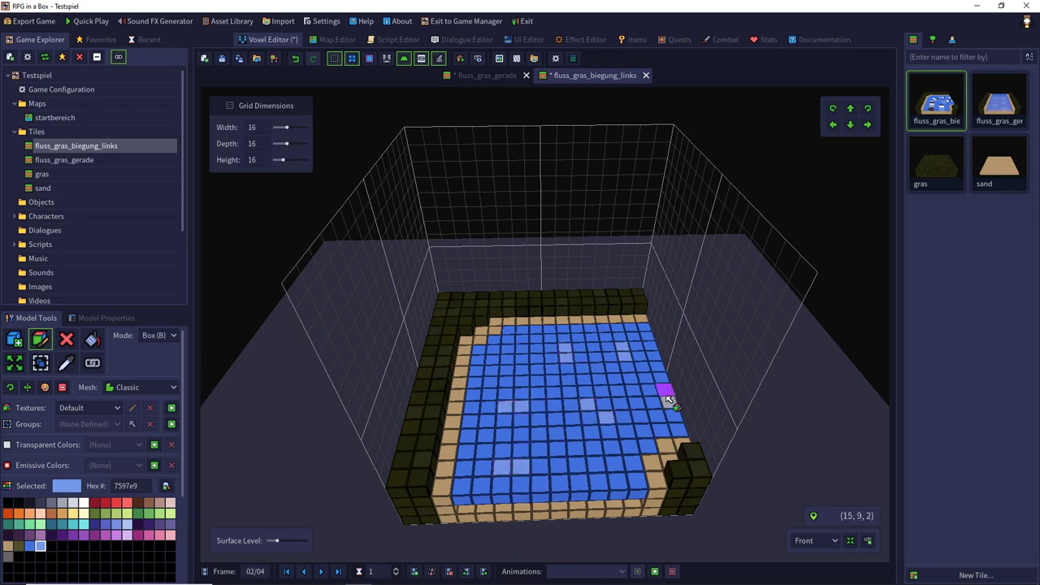
{"action": "left_click", "coordinate": [667, 397]}
{"action": "left_click", "coordinate": [670, 404]}
- Recolour all dark grey marks in frame 3 with the light-blue wave colour 7597e9
{"action": "left_click", "coordinate": [322, 572]}
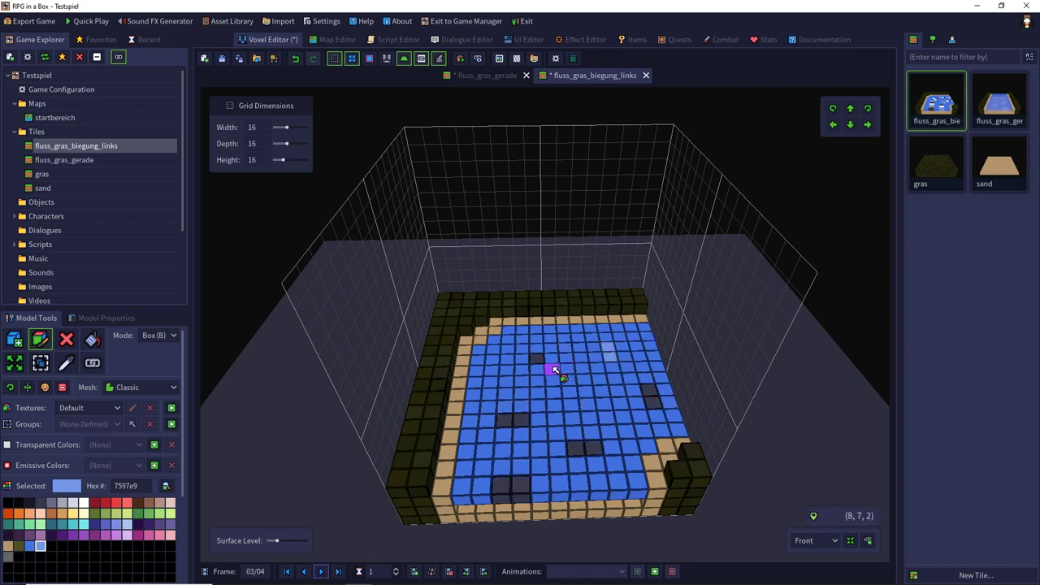
{"action": "left_click", "coordinate": [552, 369]}
{"action": "left_click", "coordinate": [537, 359]}
{"action": "left_click", "coordinate": [520, 417]}
{"action": "left_click", "coordinate": [506, 418]}
{"action": "left_click", "coordinate": [519, 486]}
{"action": "left_click", "coordinate": [505, 486]}
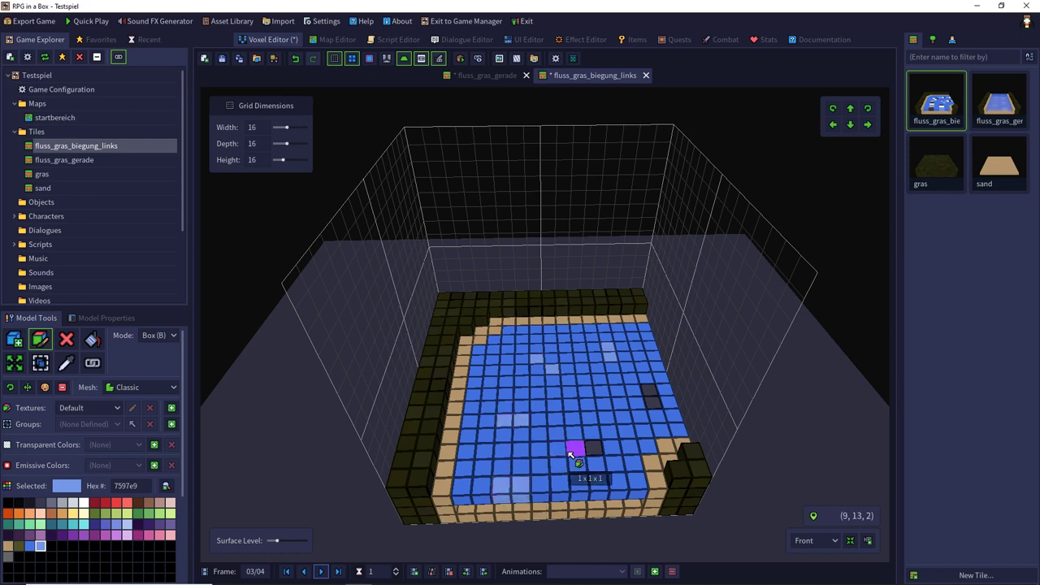
{"action": "left_click", "coordinate": [576, 447]}
{"action": "left_click", "coordinate": [593, 448]}
{"action": "left_click", "coordinate": [654, 404]}
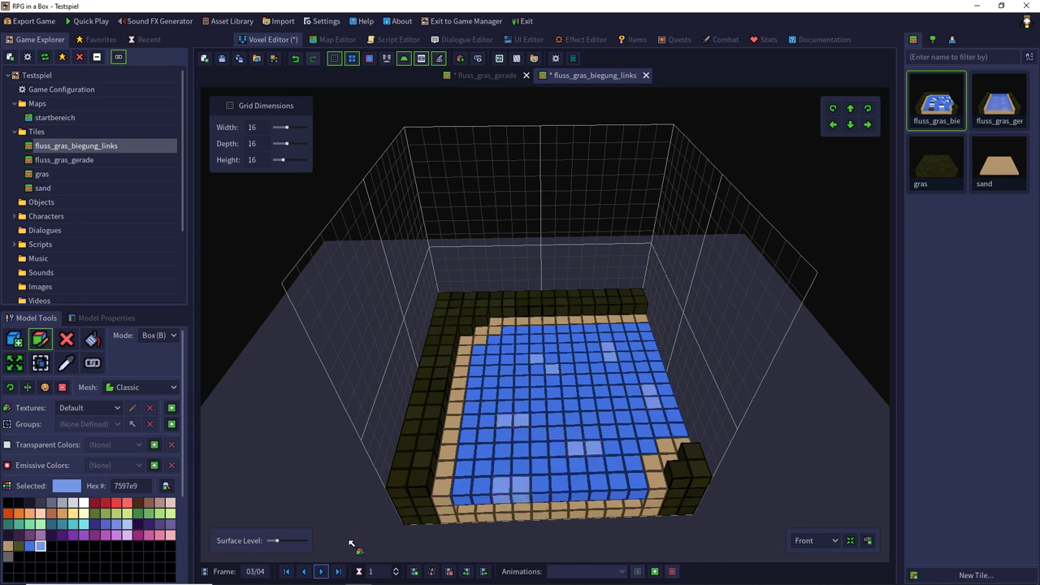
- Recolour all white marks in frame 4 light blue (7597e9) and save the tile
{"action": "left_click", "coordinate": [323, 571]}
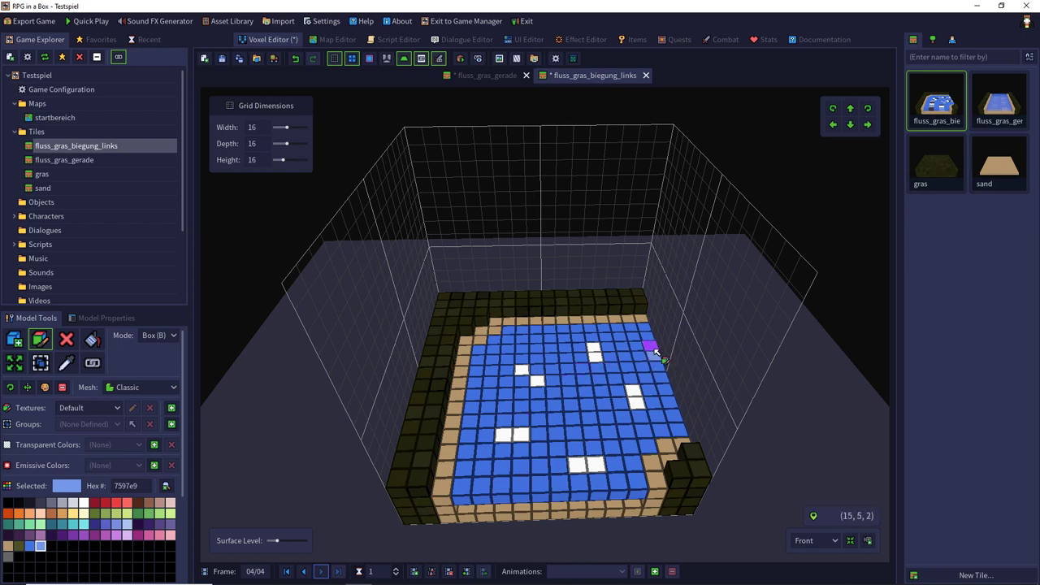
{"action": "left_click", "coordinate": [594, 350]}
{"action": "left_click", "coordinate": [537, 381]}
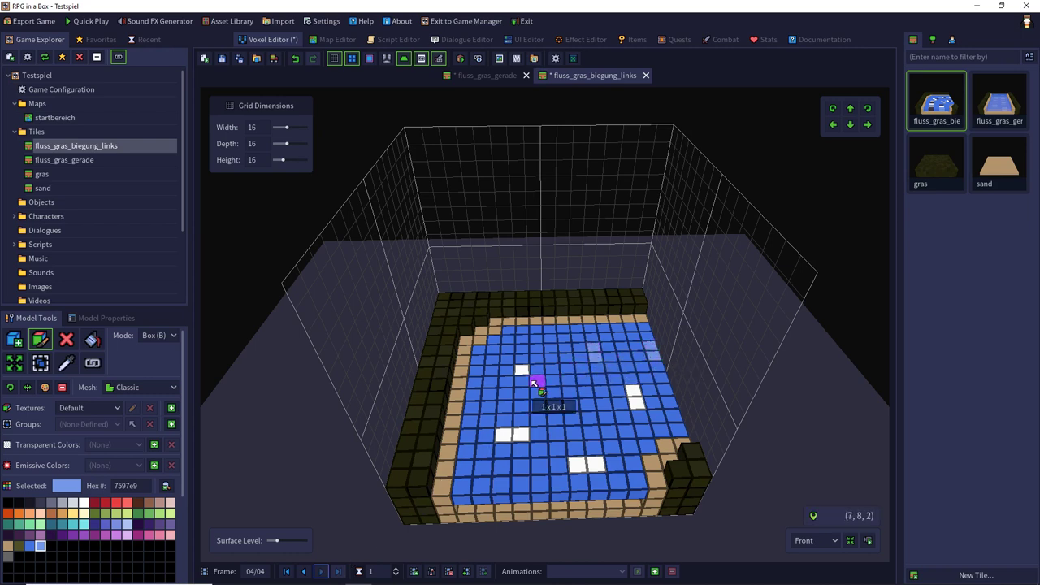
{"action": "left_click", "coordinate": [521, 370]}
{"action": "left_click", "coordinate": [504, 435]}
{"action": "left_click", "coordinate": [576, 464]}
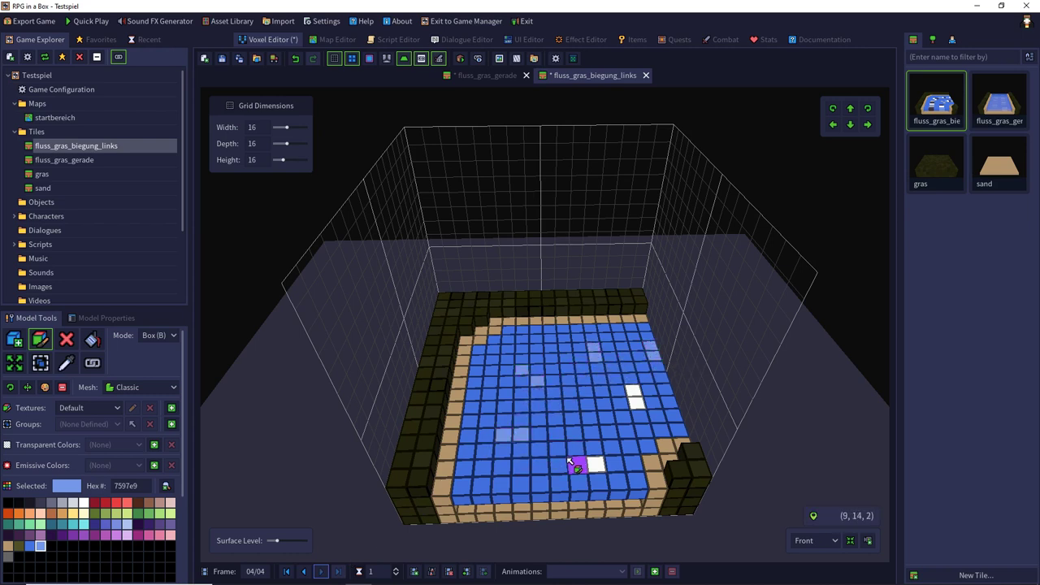
{"action": "left_click", "coordinate": [596, 464]}
{"action": "left_click", "coordinate": [637, 403]}
{"action": "left_click", "coordinate": [633, 391]}
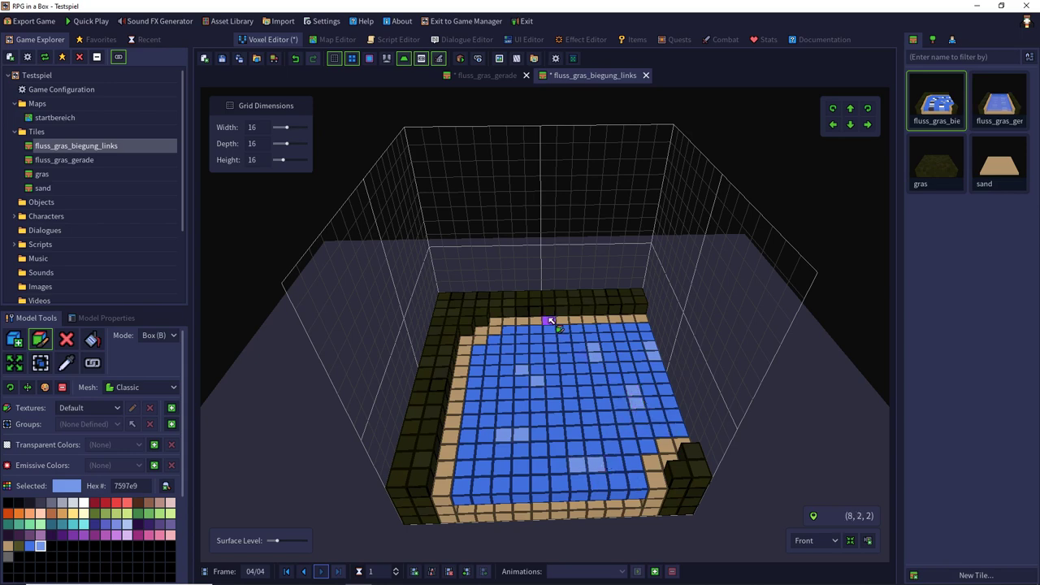
{"action": "key", "text": "ctrl+s"}
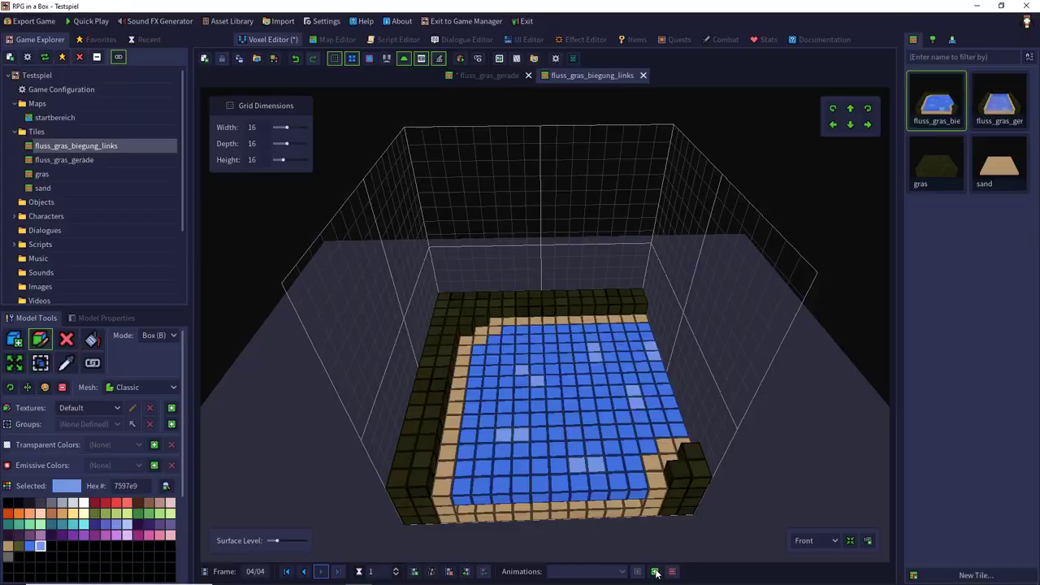
- Add a looping animation named default over frames 1 to 4 at 8 frames/sec and preview it
{"action": "left_click", "coordinate": [655, 572]}
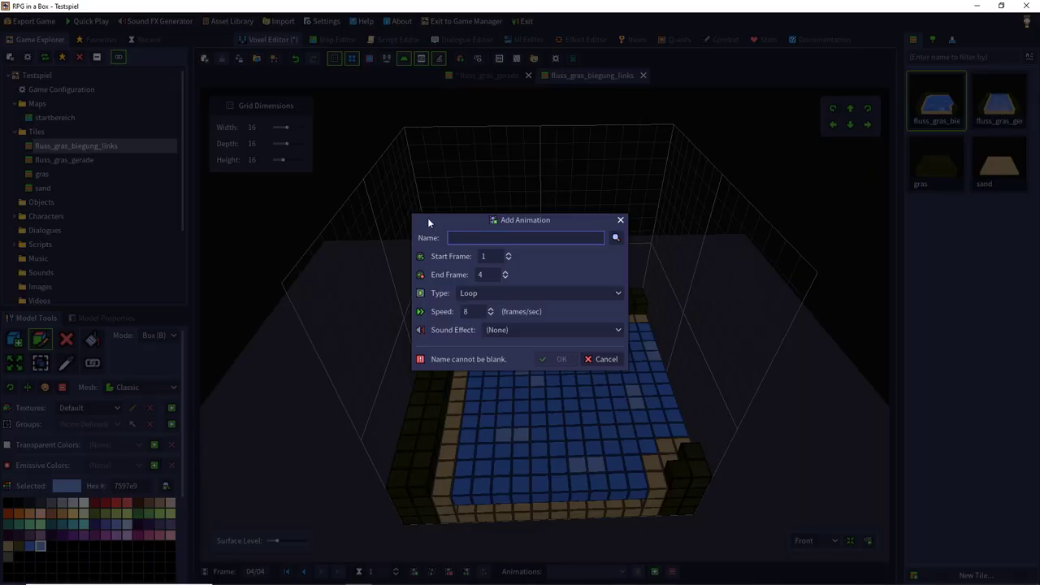
{"action": "left_click", "coordinate": [614, 238]}
{"action": "double_click", "coordinate": [551, 243]}
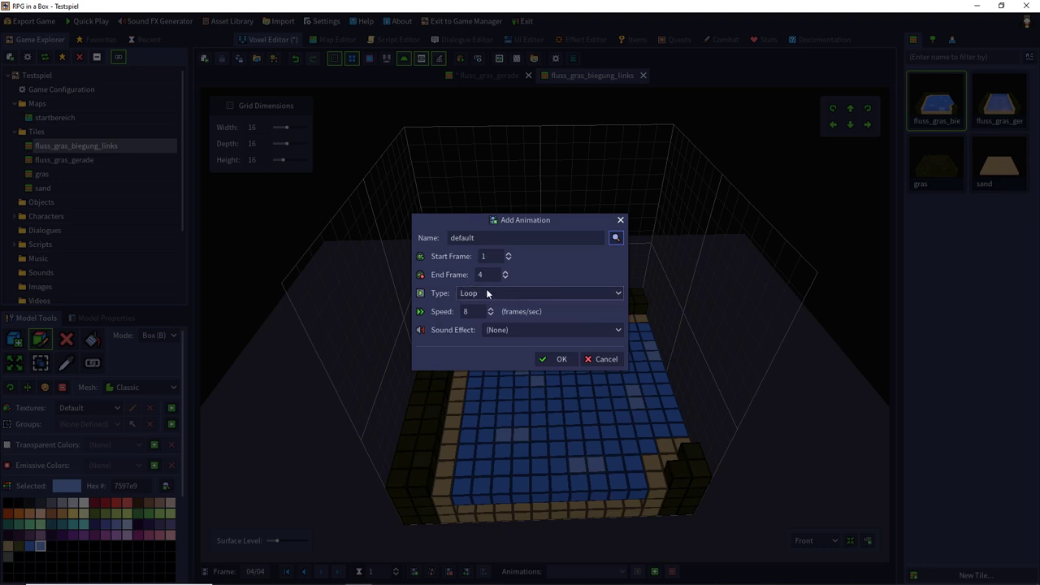
{"action": "left_click", "coordinate": [553, 359]}
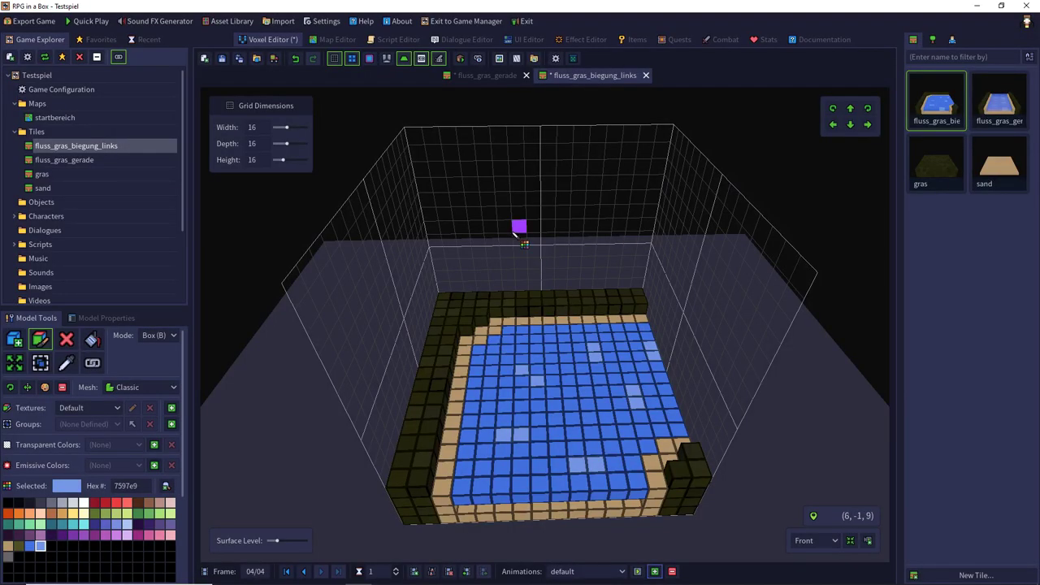
{"action": "left_click", "coordinate": [639, 570]}
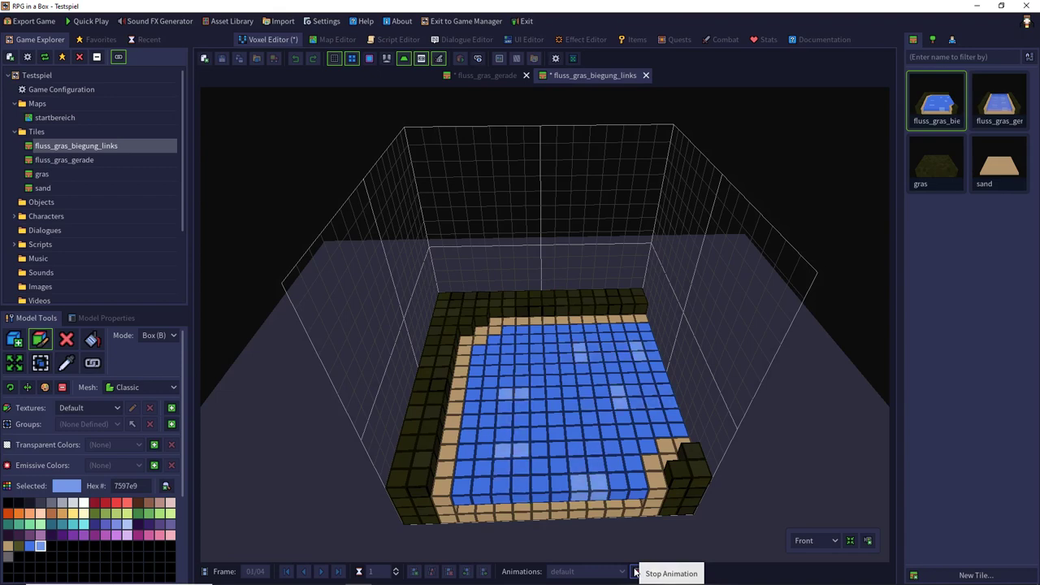
{"action": "left_click", "coordinate": [637, 571]}
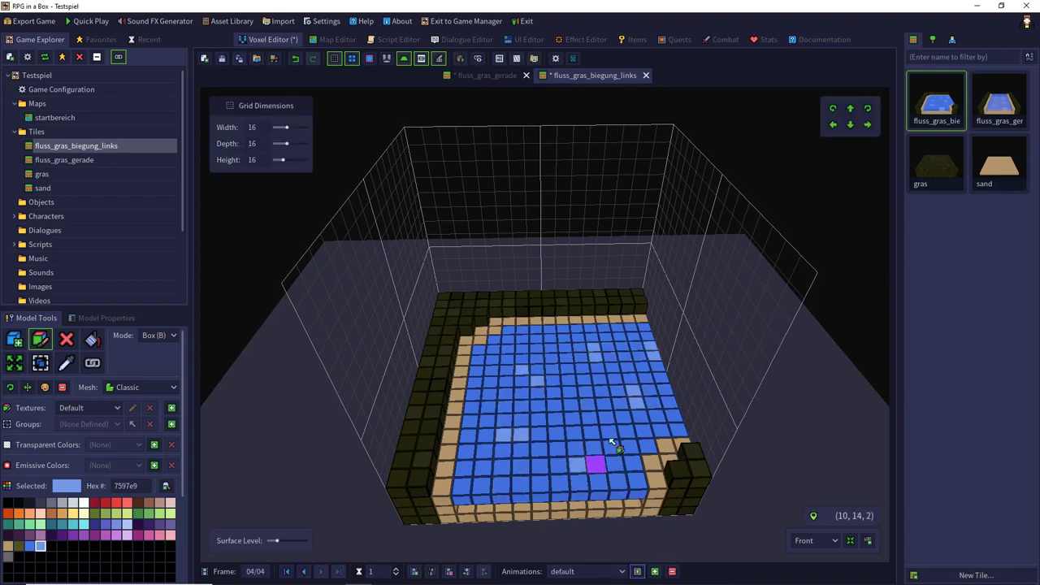
- Open the startbereich map and fill the gap in the vertical river with fluss_gras_gerade tiles up to its far end
{"action": "left_click", "coordinate": [329, 39]}
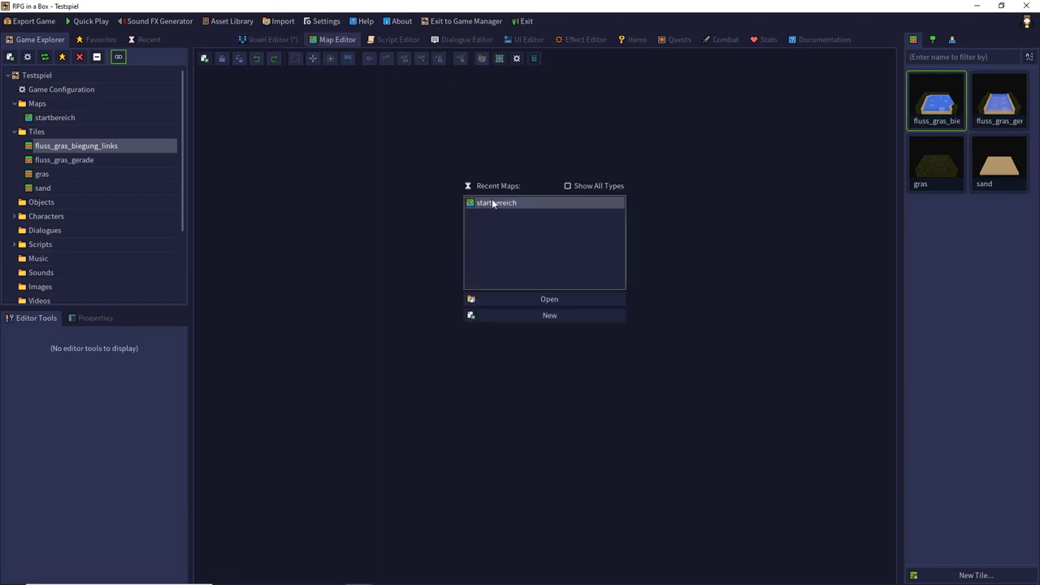
{"action": "double_click", "coordinate": [496, 203]}
{"action": "left_click", "coordinate": [999, 102]}
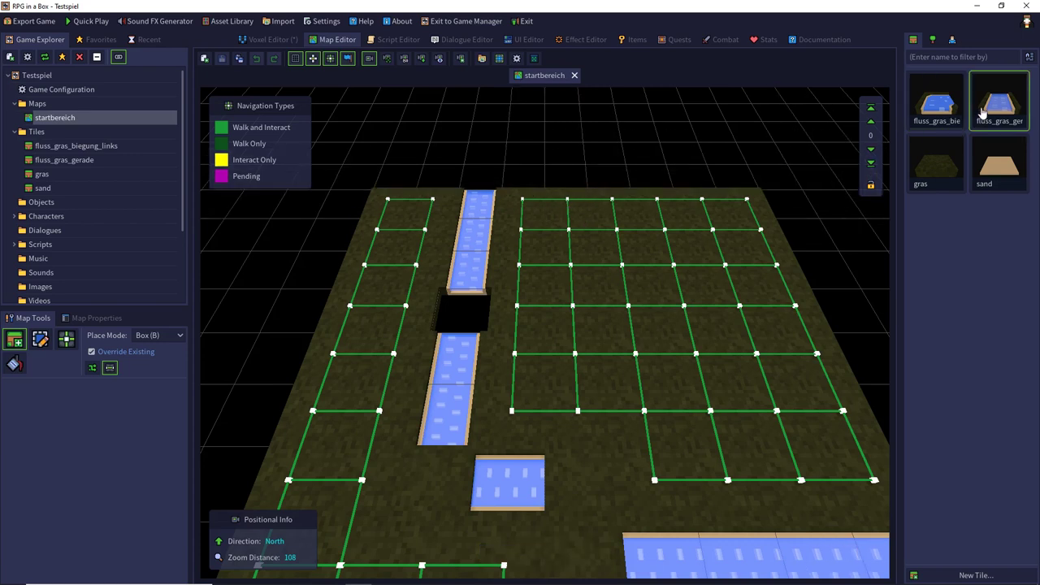
{"action": "left_click_drag", "start_coordinate": [466, 201], "coordinate": [461, 309]}
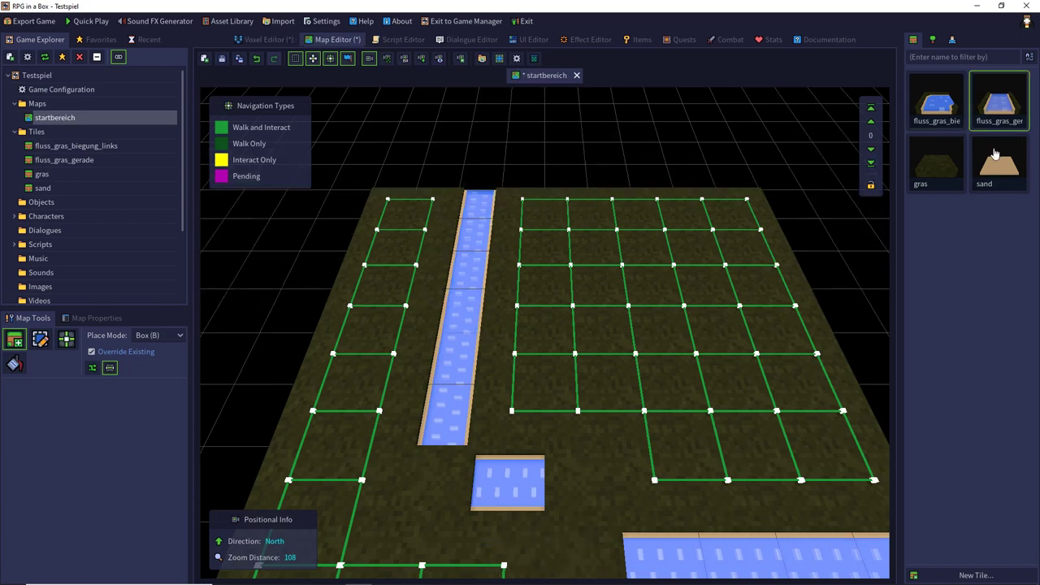
- Place fluss_gras_biegung_links tiles at the vertical river's corner and at the open end of the near horizontal river, and save the map
{"action": "left_click", "coordinate": [943, 102]}
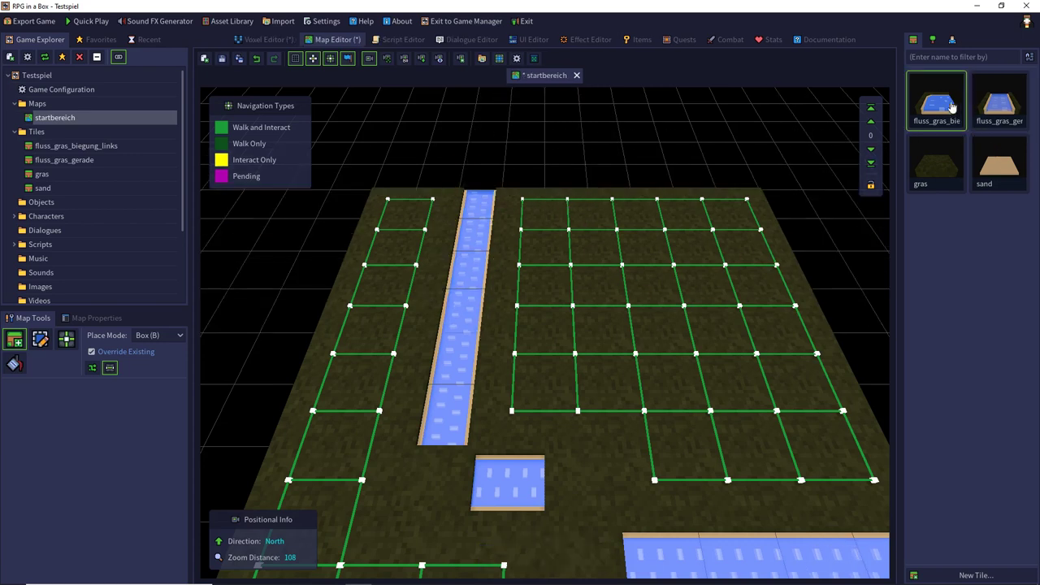
{"action": "left_click", "coordinate": [460, 492]}
{"action": "left_click", "coordinate": [544, 473]}
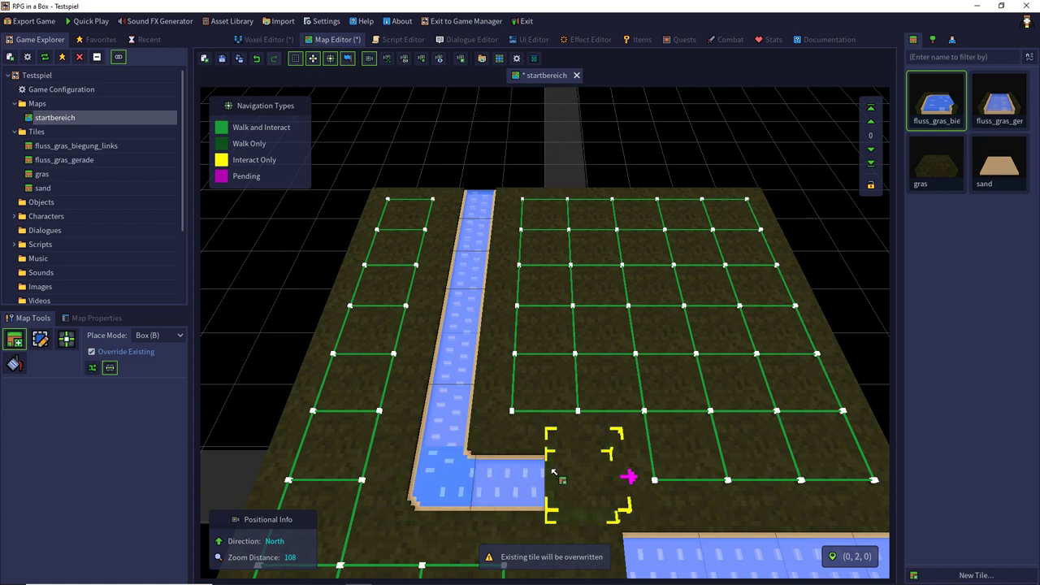
{"action": "left_click", "coordinate": [551, 525]}
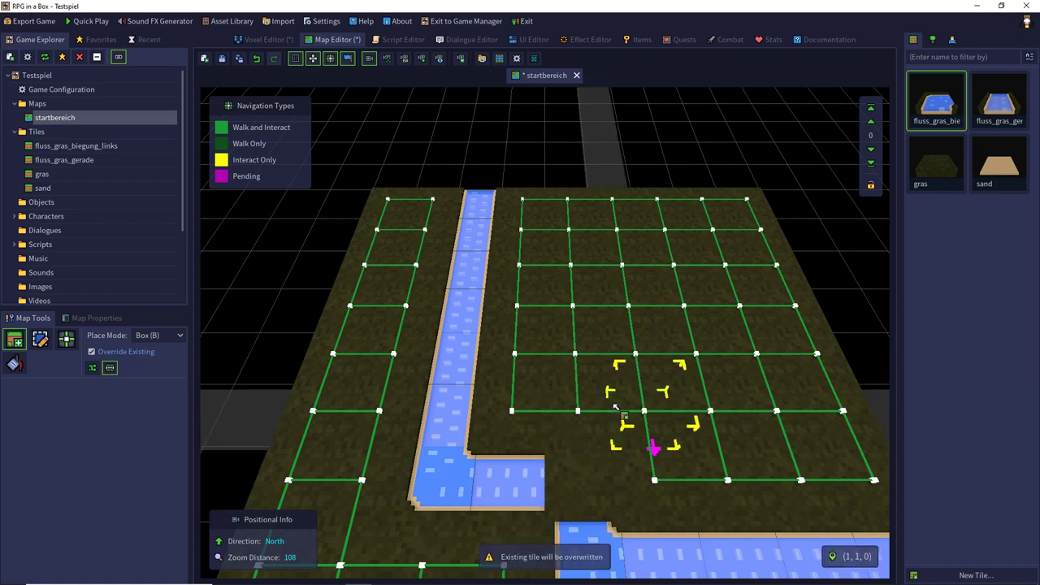
{"action": "left_click", "coordinate": [222, 59]}
- Save the pending changes in the fluss_gras_gerade and fluss_gras_biegung_links tiles
{"action": "left_click", "coordinate": [91, 24]}
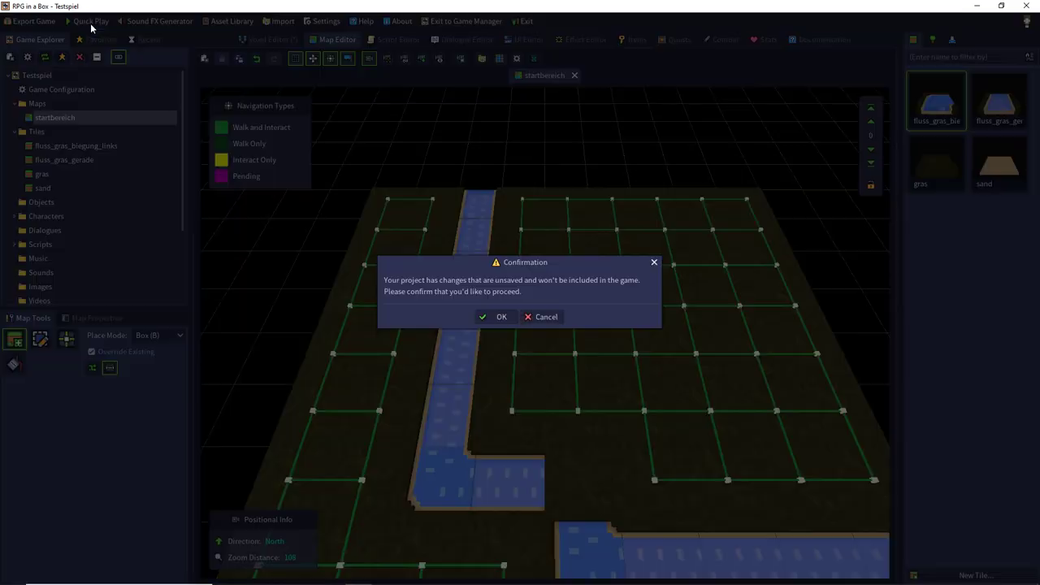
{"action": "left_click", "coordinate": [540, 317]}
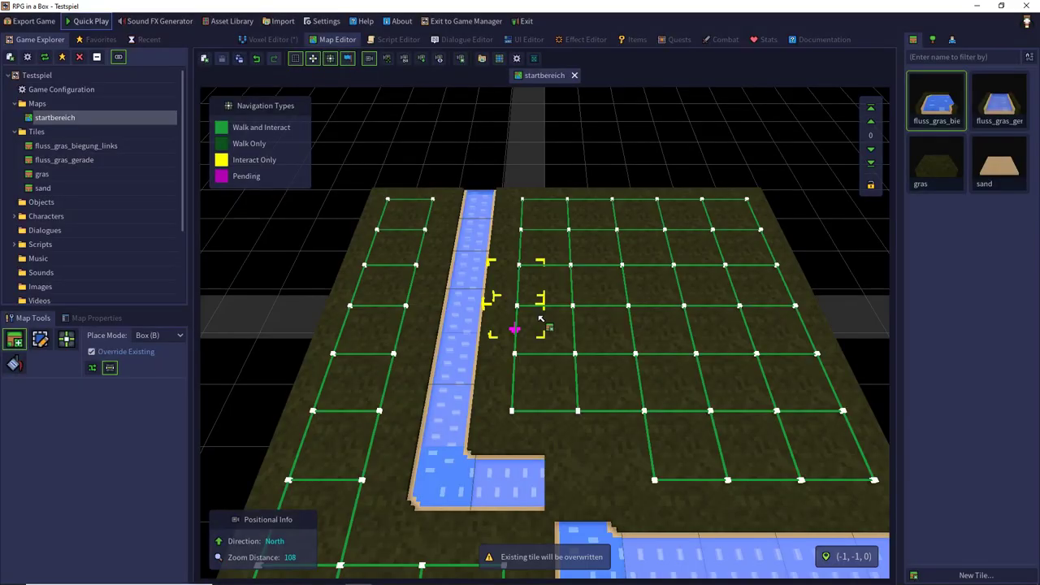
{"action": "left_click", "coordinate": [273, 39]}
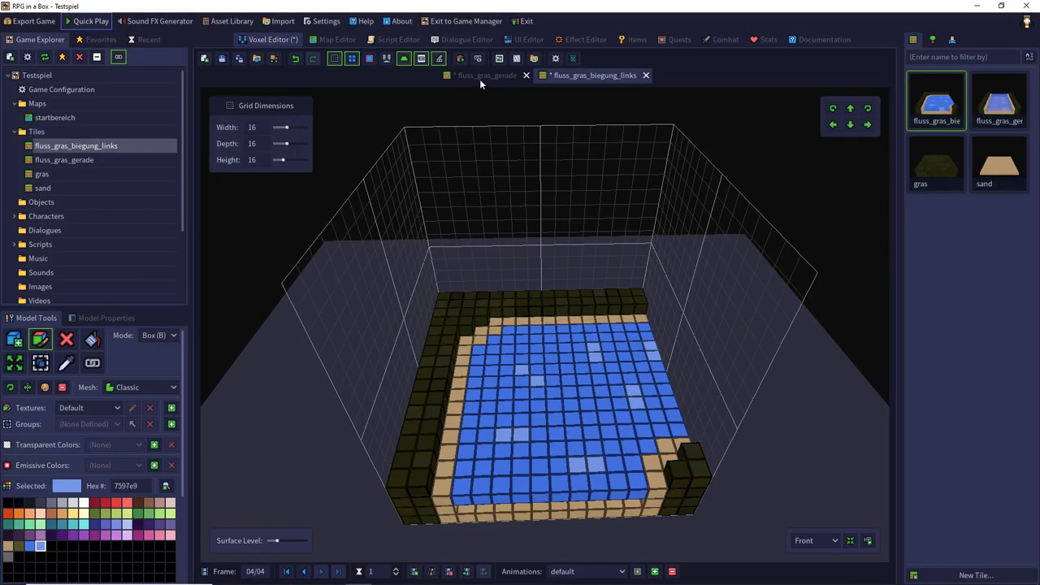
{"action": "left_click", "coordinate": [483, 76]}
{"action": "left_click", "coordinate": [542, 80]}
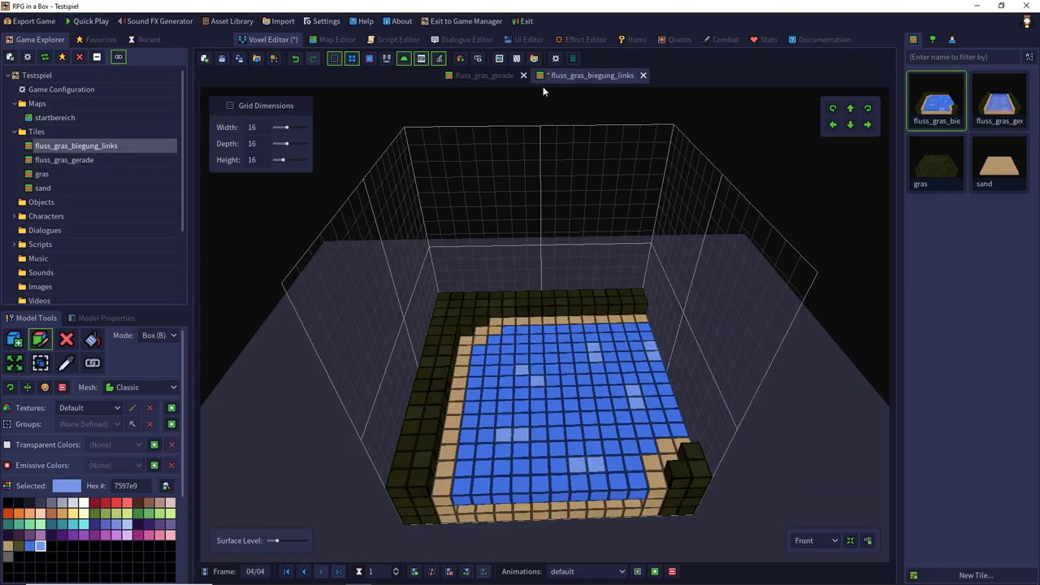
{"action": "left_click", "coordinate": [220, 59]}
- Test-play a new game, examine the water colour and wave animation at the river bend up close, and quit the game
{"action": "left_click", "coordinate": [88, 21]}
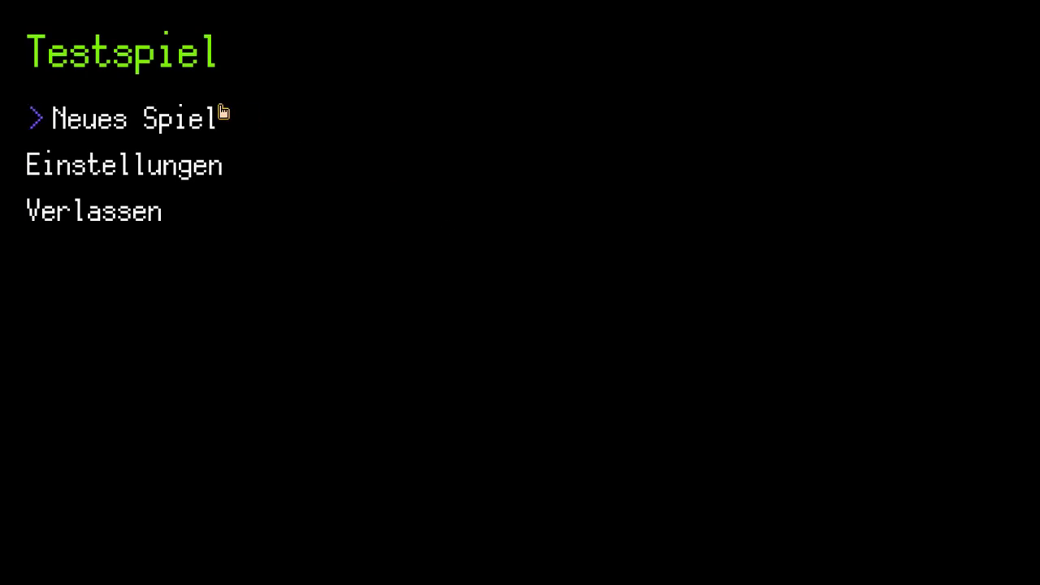
{"action": "left_click", "coordinate": [222, 114]}
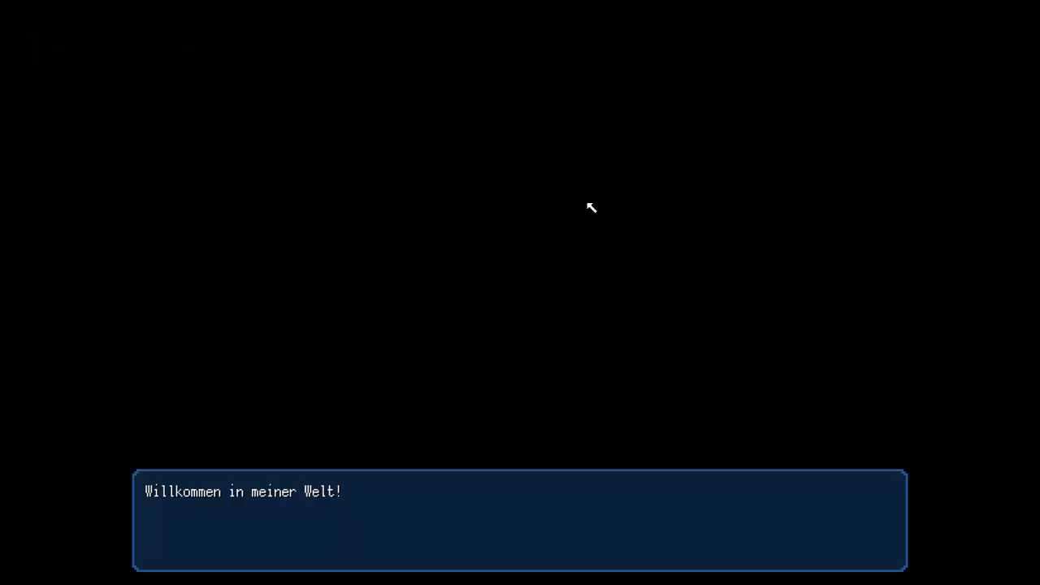
{"action": "left_click", "coordinate": [591, 207]}
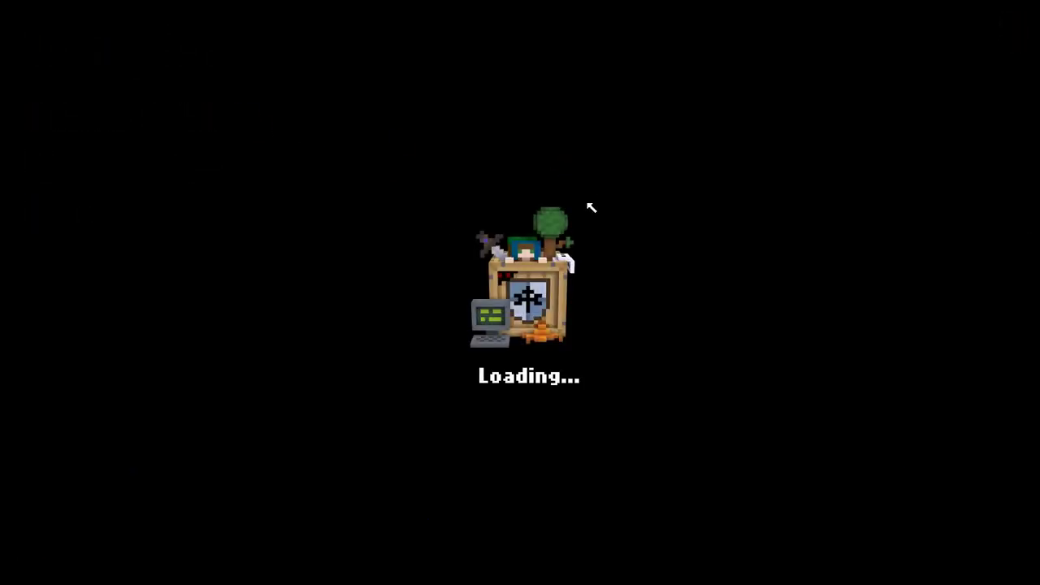
{"action": "key", "text": "s"}
{"action": "key", "text": "a"}
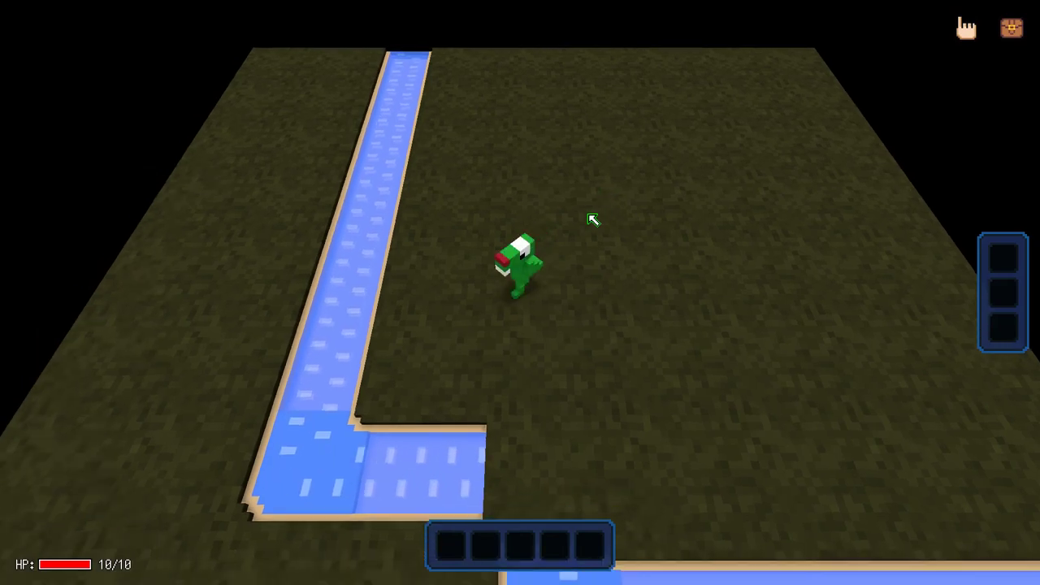
{"action": "scroll", "coordinate": [521, 265], "scroll_direction": "up", "scroll_amount": 3}
{"action": "middle_click_drag", "start_coordinate": [501, 267], "coordinate": [452, 184]}
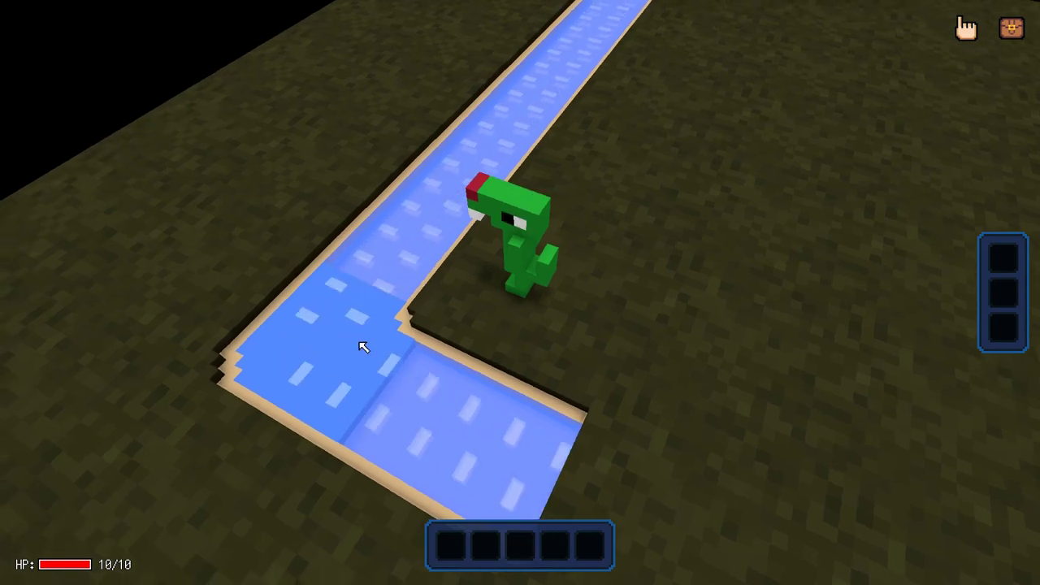
{"action": "key", "text": "Escape"}
{"action": "left_click", "coordinate": [167, 216]}
{"action": "left_click", "coordinate": [449, 317]}
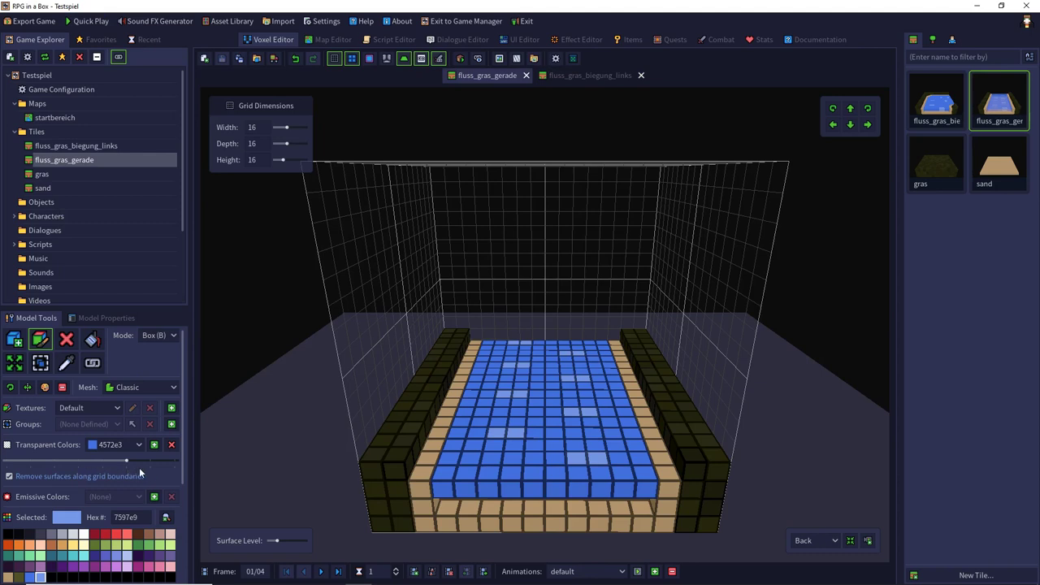
- Check the transparent colours of fluss_gras_gerade and add water blue 4572e3 as a transparent colour in fluss_gras_biegung_links, matching the straight tile's transparency
{"action": "left_click", "coordinate": [130, 446]}
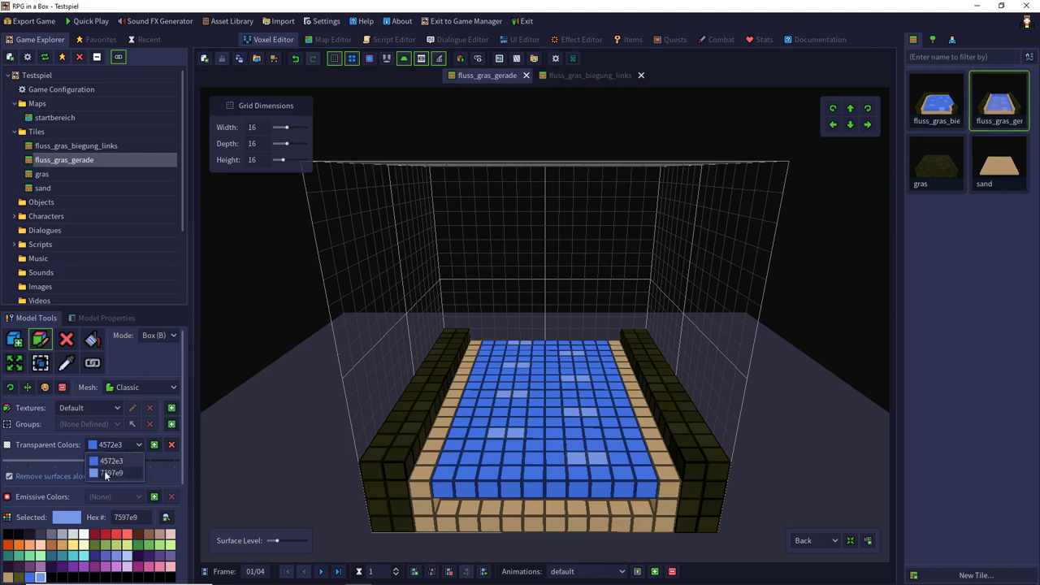
{"action": "left_click", "coordinate": [951, 105]}
{"action": "double_click", "coordinate": [951, 105]}
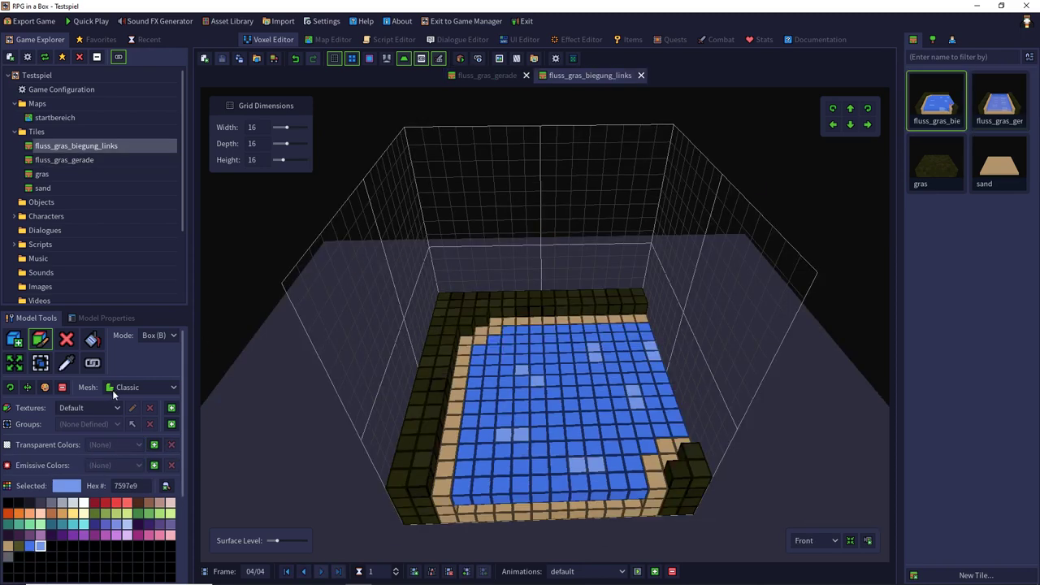
{"action": "left_click", "coordinate": [67, 363]}
{"action": "left_click", "coordinate": [488, 396]}
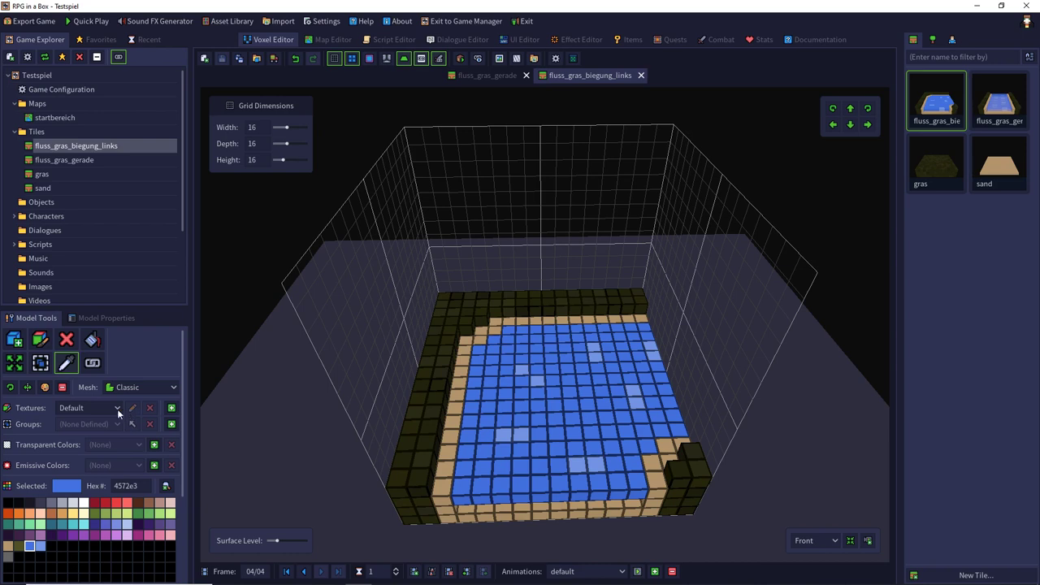
{"action": "left_click", "coordinate": [155, 445]}
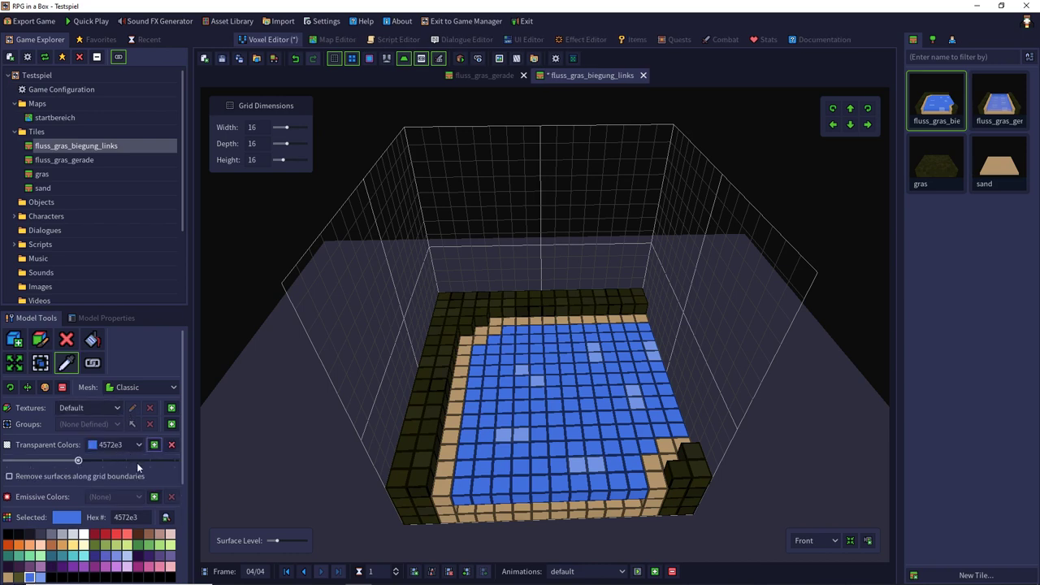
{"action": "left_click", "coordinate": [128, 460]}
- Add wave colour 7597e9 as a transparent colour with adjusted transparency, enable removing surfaces along grid boundaries, and save the bend tile
{"action": "left_click", "coordinate": [496, 435]}
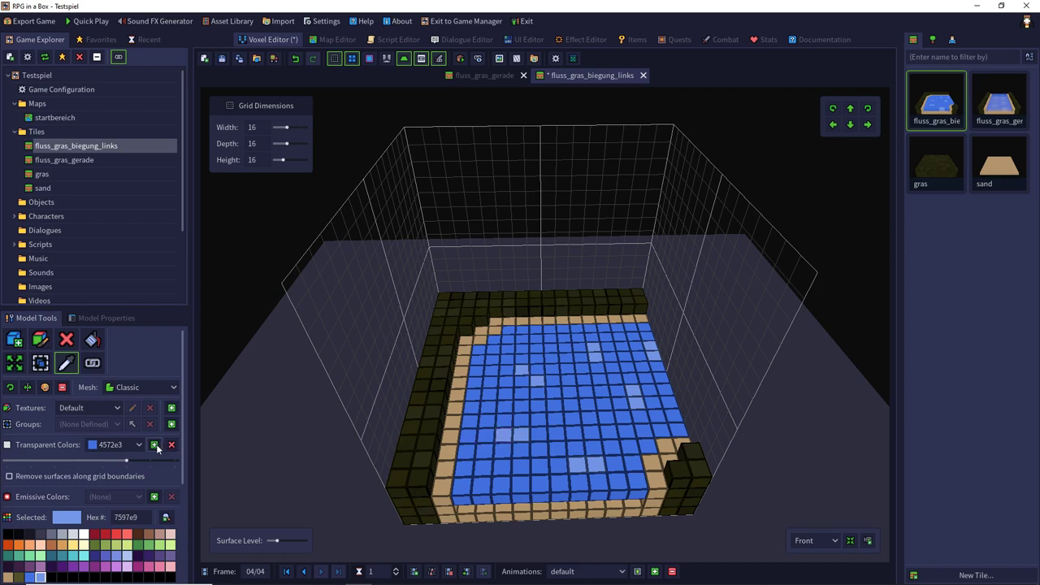
{"action": "left_click", "coordinate": [154, 444]}
{"action": "left_click", "coordinate": [125, 460]}
{"action": "left_click", "coordinate": [235, 60]}
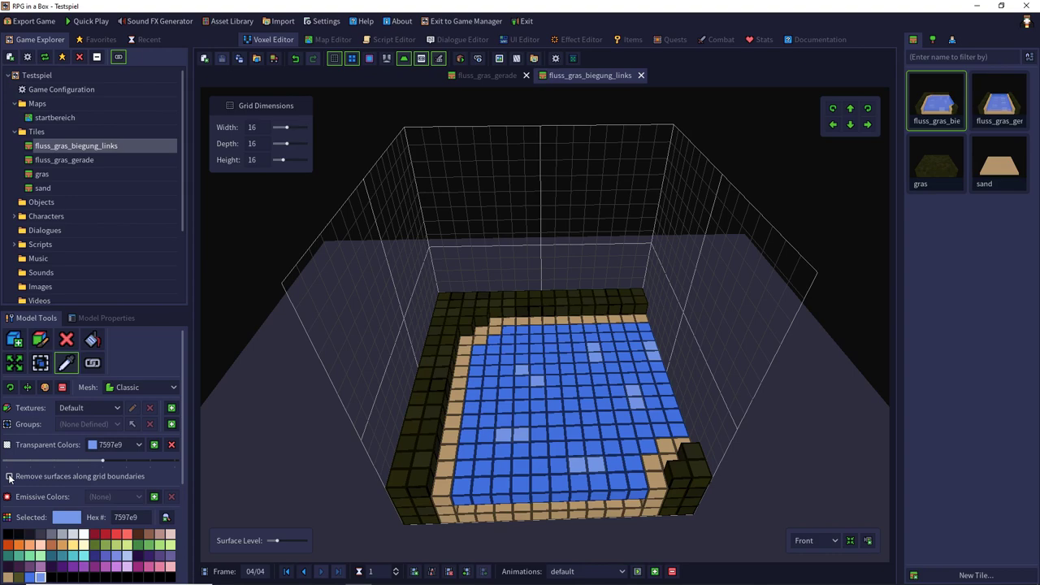
{"action": "left_click", "coordinate": [9, 477]}
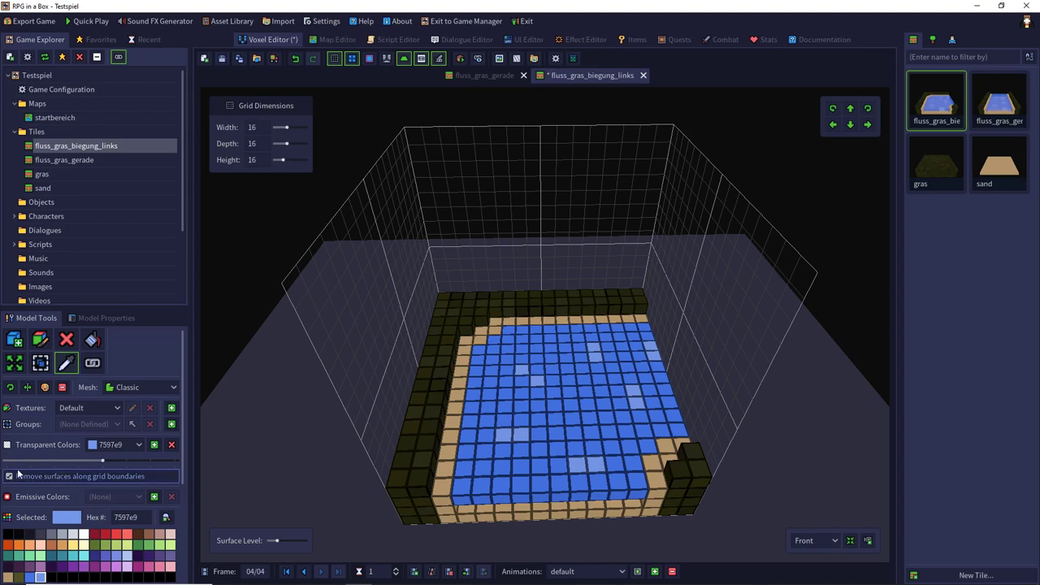
{"action": "left_click", "coordinate": [220, 58]}
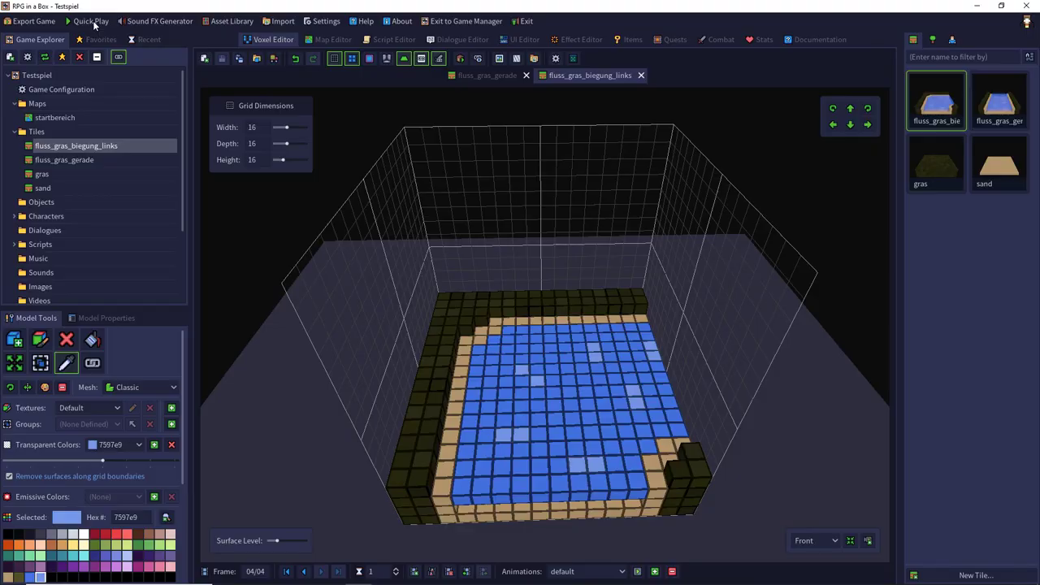
- Test-play a new game again, compare the bend's water with the straight river sections, and quit the game
{"action": "left_click", "coordinate": [91, 22]}
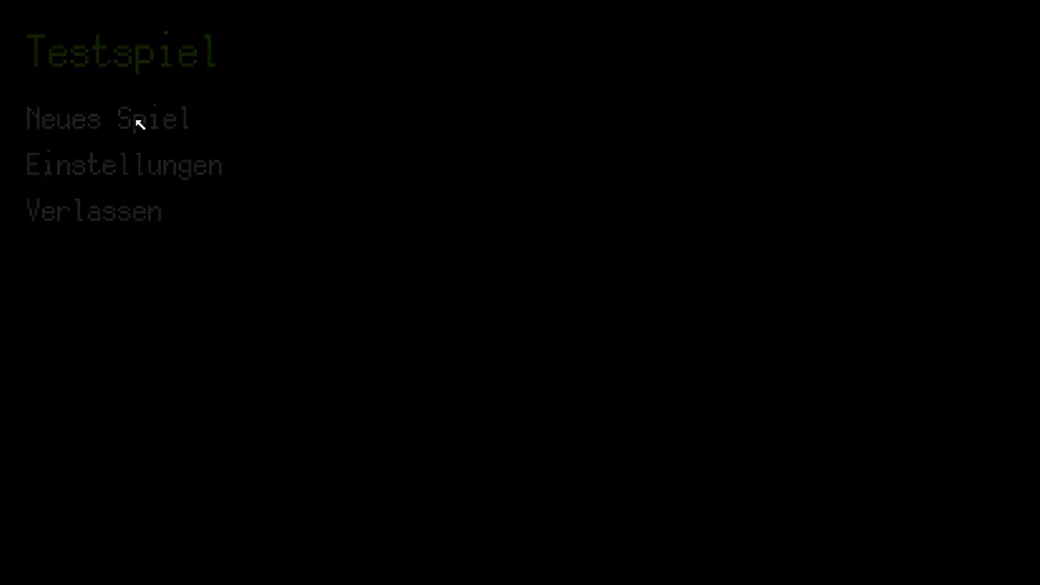
{"action": "left_click", "coordinate": [135, 119]}
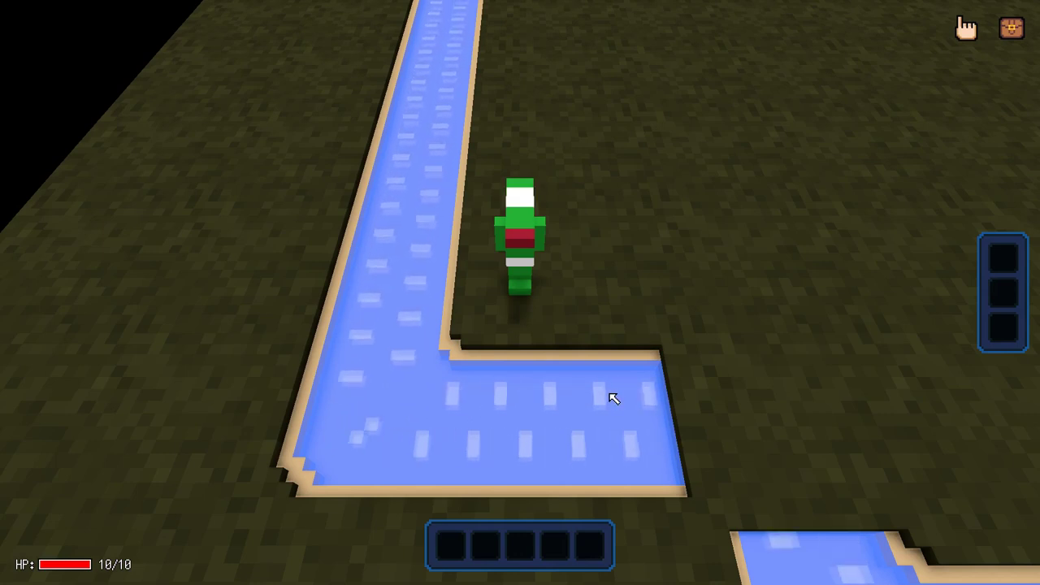
{"action": "scroll", "coordinate": [466, 371], "scroll_direction": "down", "scroll_amount": 5}
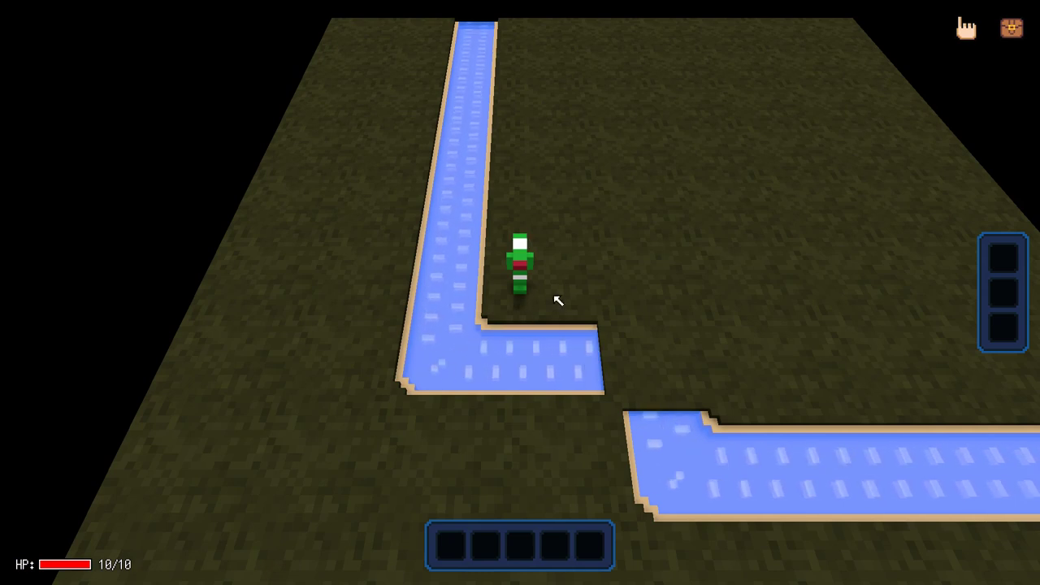
{"action": "key", "text": "Escape"}
{"action": "left_click", "coordinate": [166, 213]}
{"action": "left_click", "coordinate": [439, 307]}
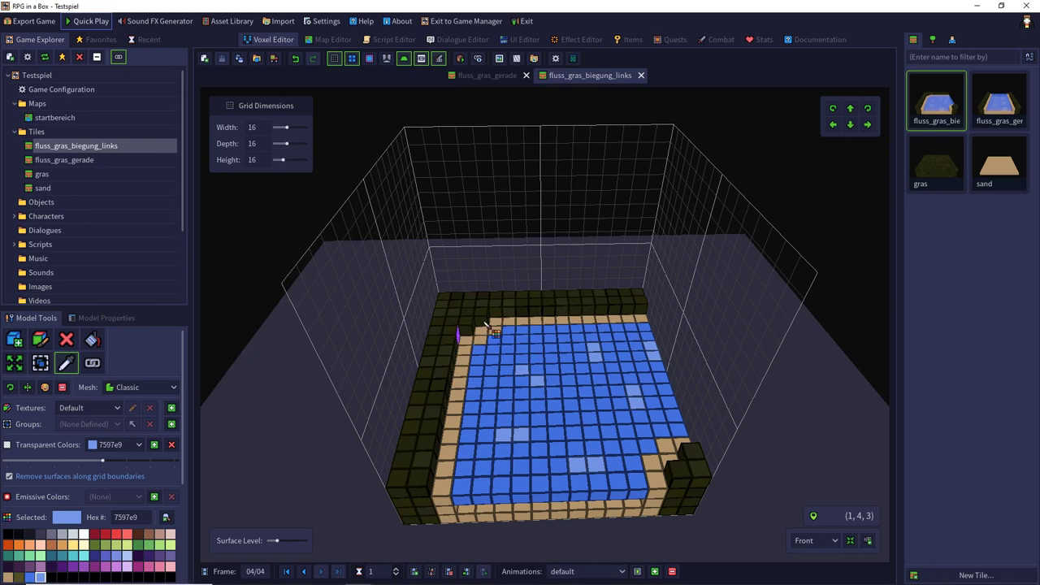
- Flip the bend tile's model horizontally
{"action": "middle_click_drag", "start_coordinate": [589, 272], "coordinate": [591, 253]}
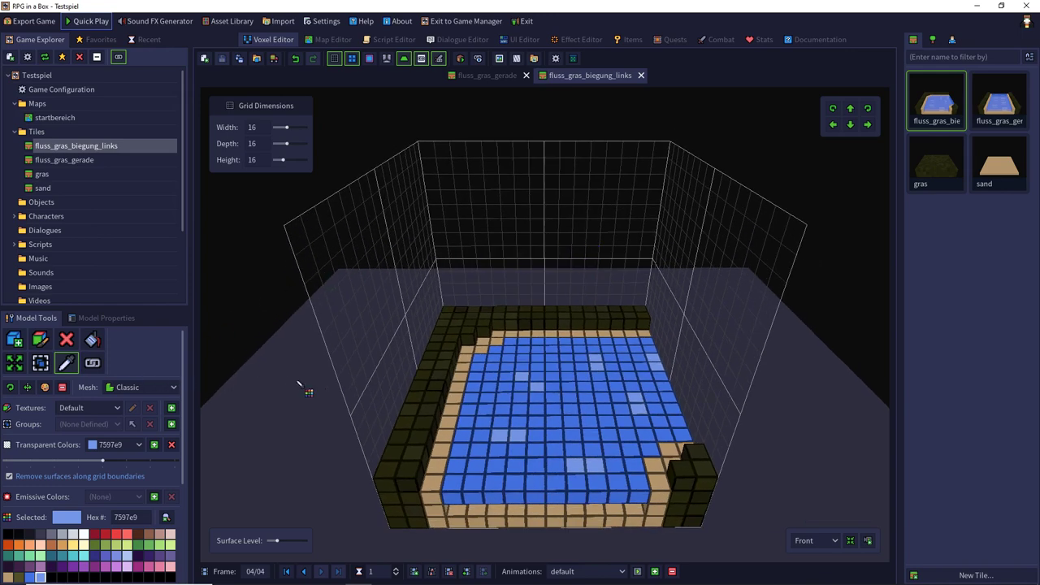
{"action": "left_click", "coordinate": [28, 390]}
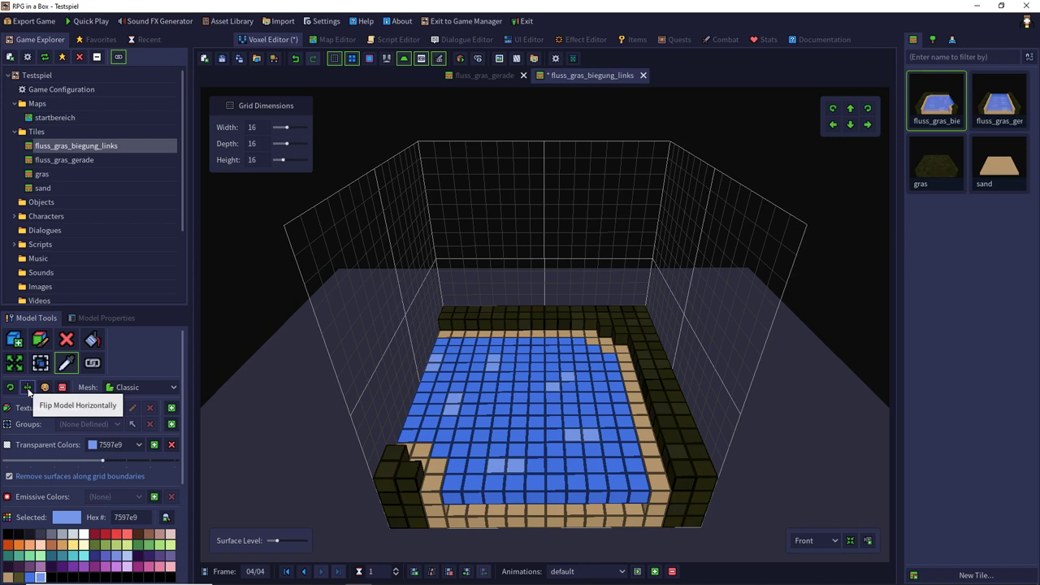
- Flip the bend model horizontally back and forth to compare the mirrored and original orientations
{"action": "left_click", "coordinate": [28, 389]}
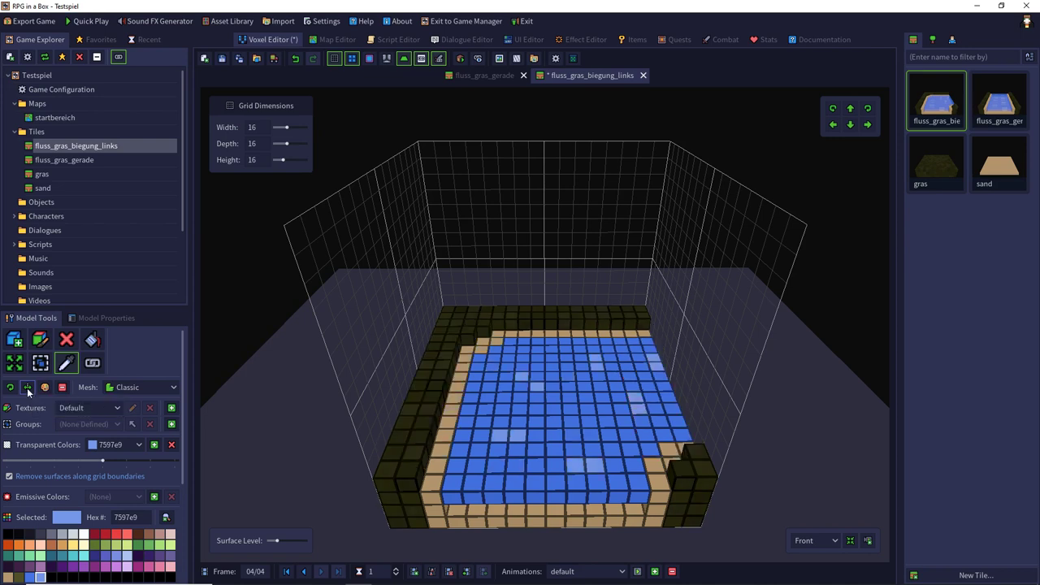
{"action": "left_click", "coordinate": [643, 400]}
{"action": "left_click", "coordinate": [648, 411]}
{"action": "left_click", "coordinate": [29, 390]}
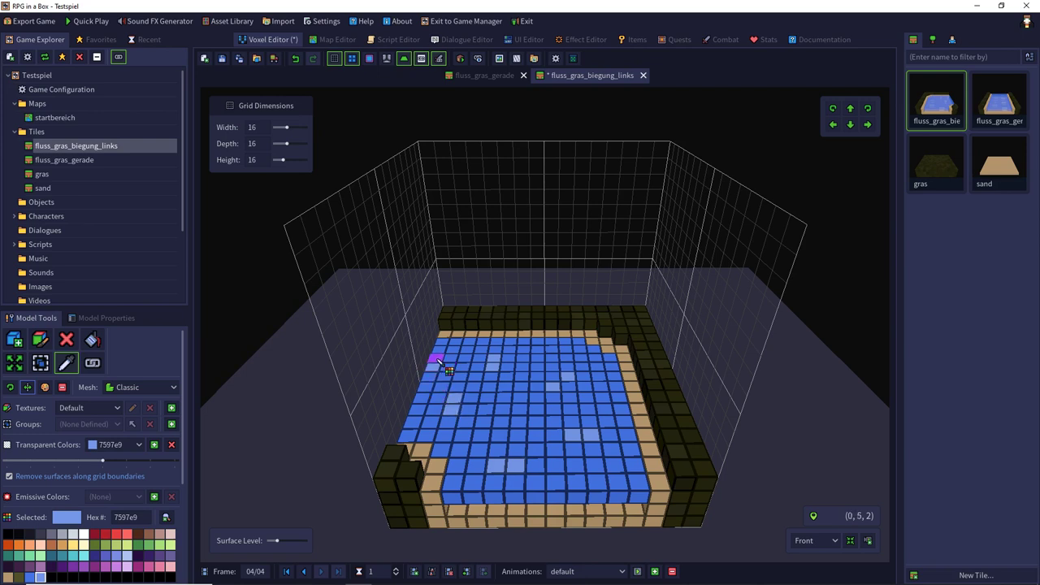
{"action": "left_click", "coordinate": [29, 388]}
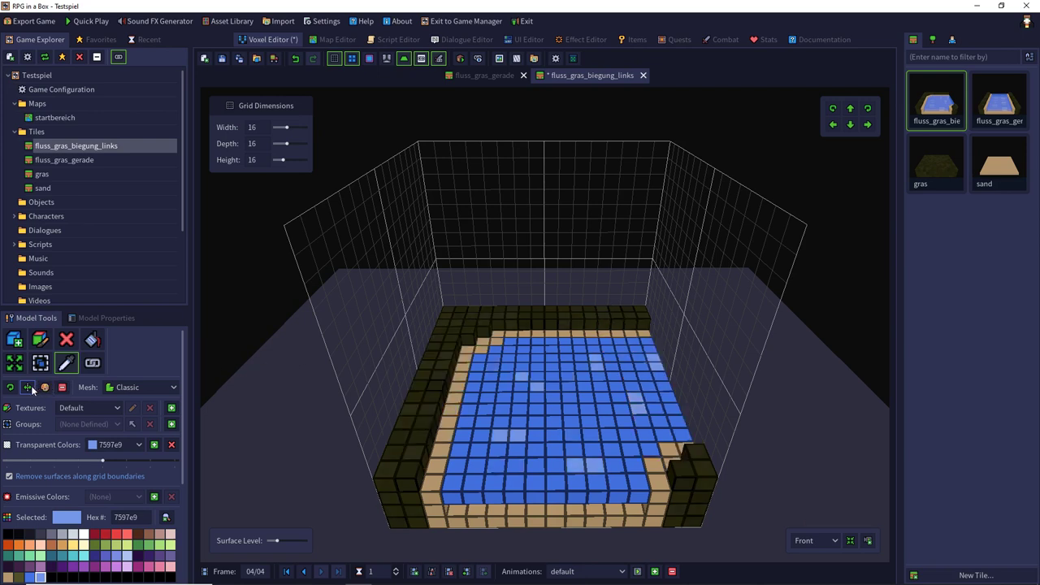
- Save a copy of the left bend tile as a new tile named fluss_gras_biegung_rechts
{"action": "left_click", "coordinate": [240, 59]}
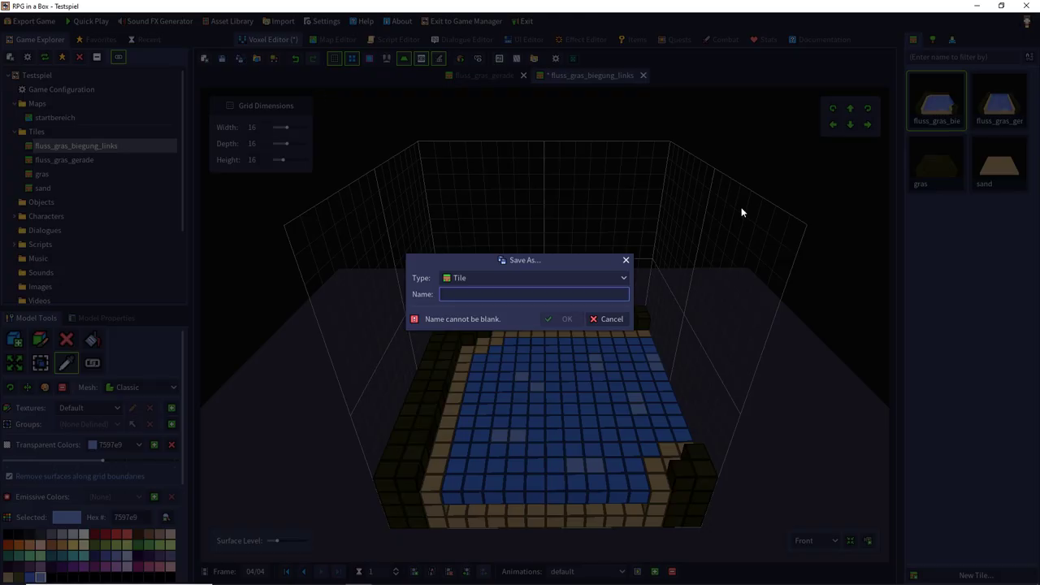
{"action": "type", "text": "fluss_gras_biegung_rechts"}
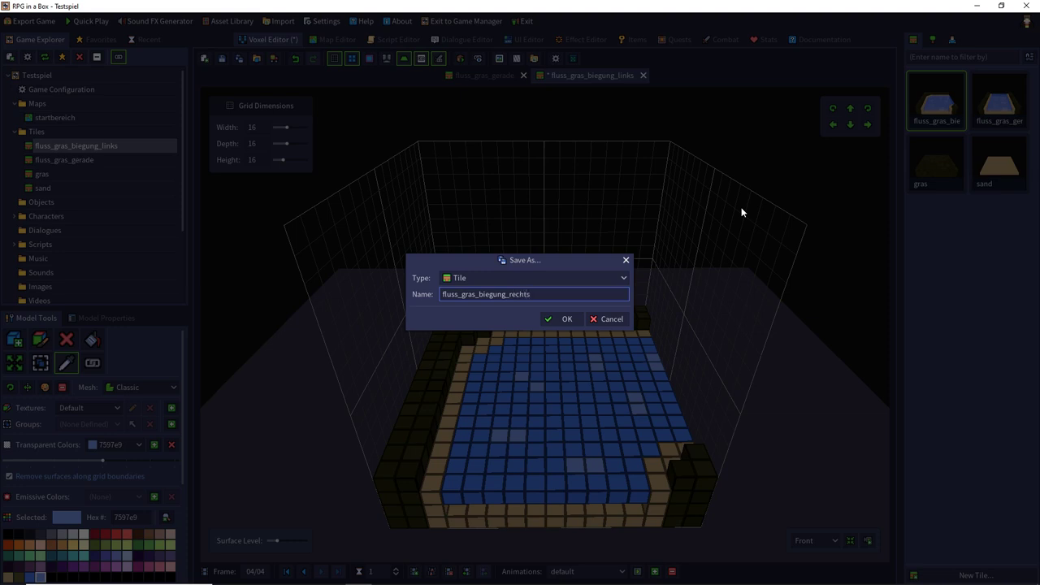
{"action": "key", "text": "Return"}
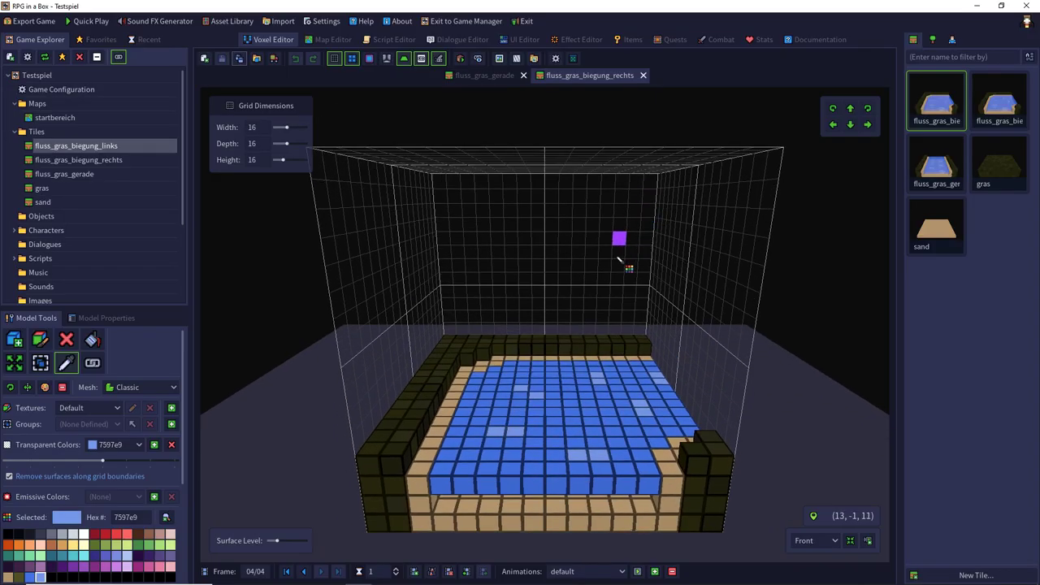
- Flip all four animation frames of fluss_gras_biegung_rechts horizontally and save the tile
{"action": "left_click", "coordinate": [27, 387]}
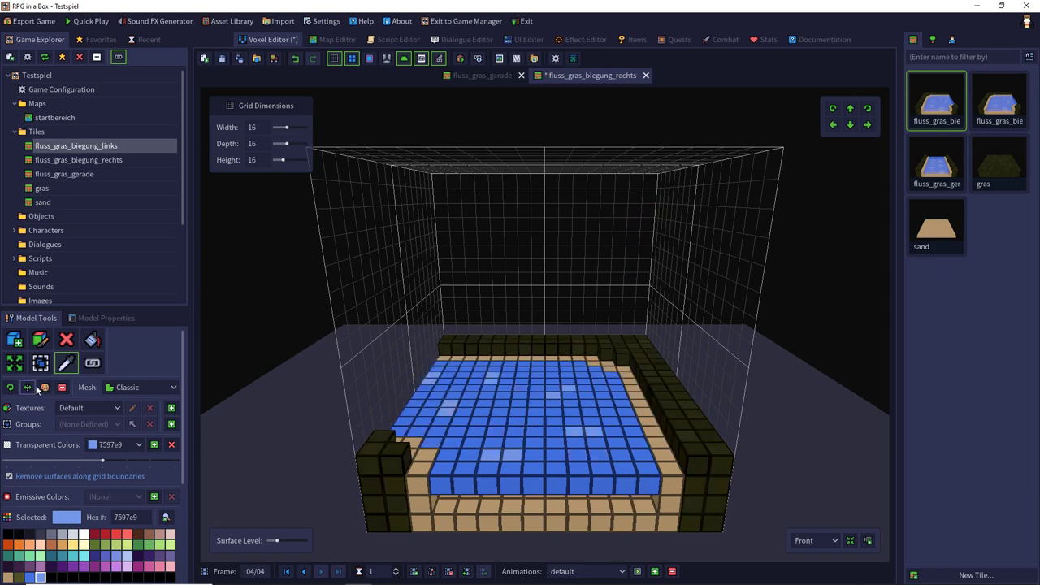
{"action": "left_click", "coordinate": [303, 572]}
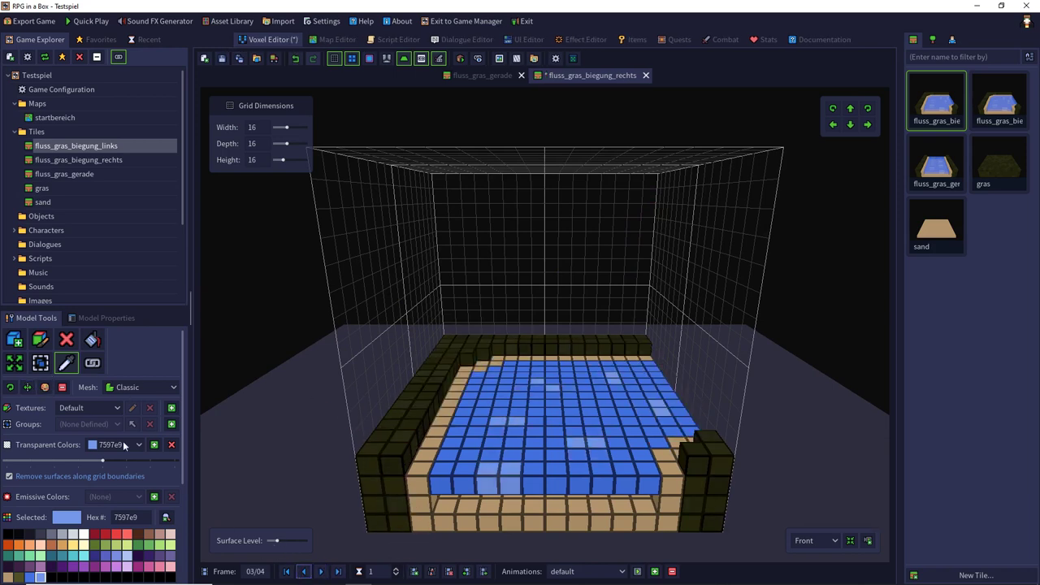
{"action": "left_click", "coordinate": [27, 388]}
{"action": "left_click", "coordinate": [303, 572]}
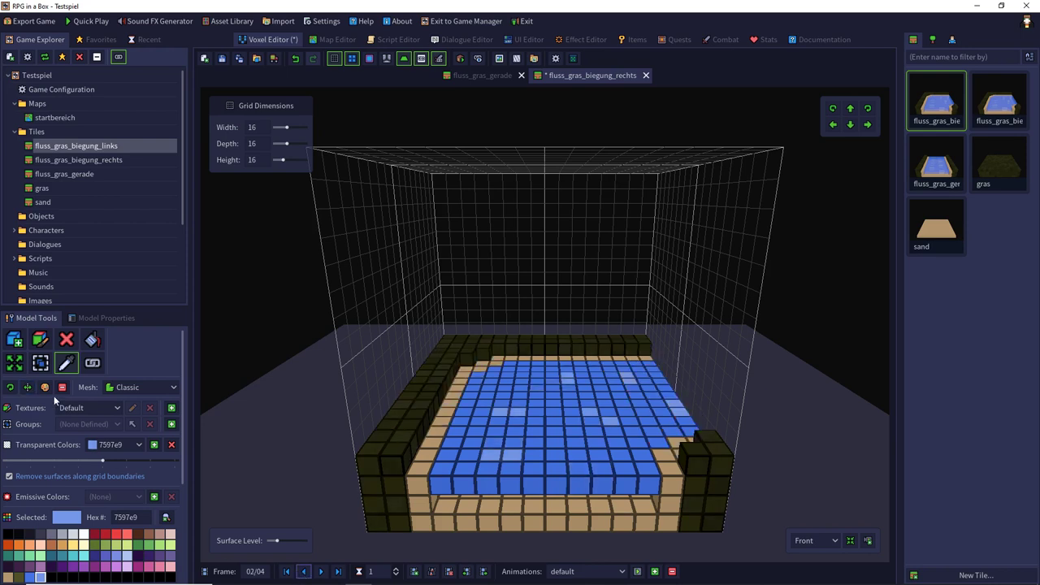
{"action": "left_click", "coordinate": [29, 388]}
{"action": "left_click", "coordinate": [305, 574]}
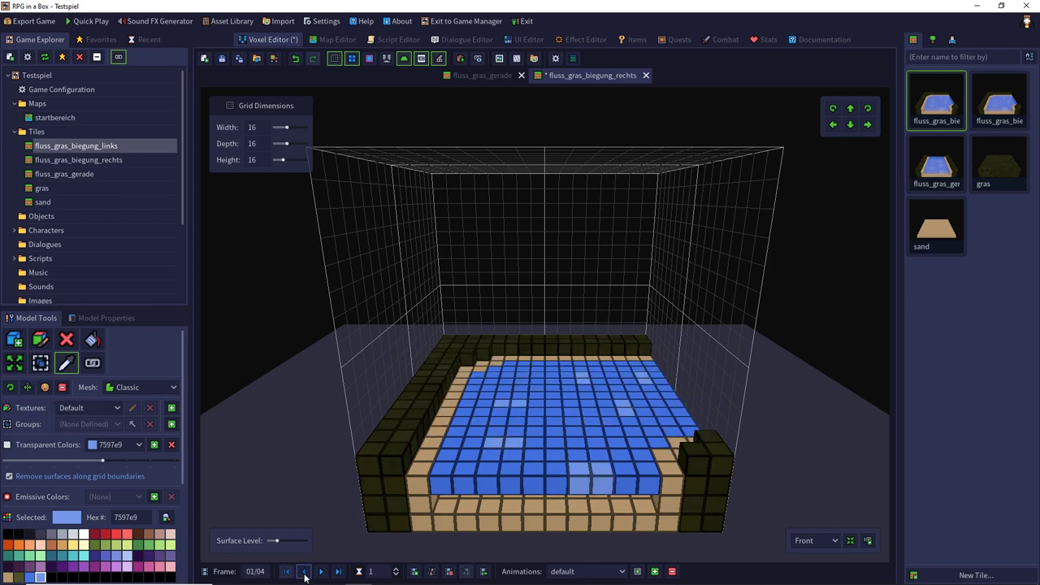
{"action": "left_click", "coordinate": [27, 388]}
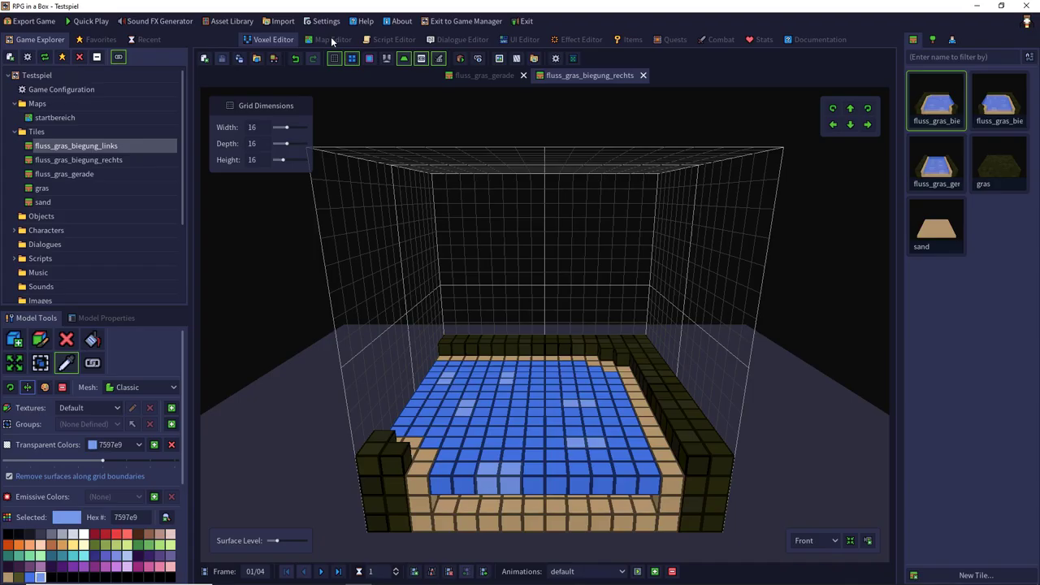
- Place fluss_gras_biegung_rechts in the gap between the river sections on the startbereich map and save the map
{"action": "left_click", "coordinate": [331, 38]}
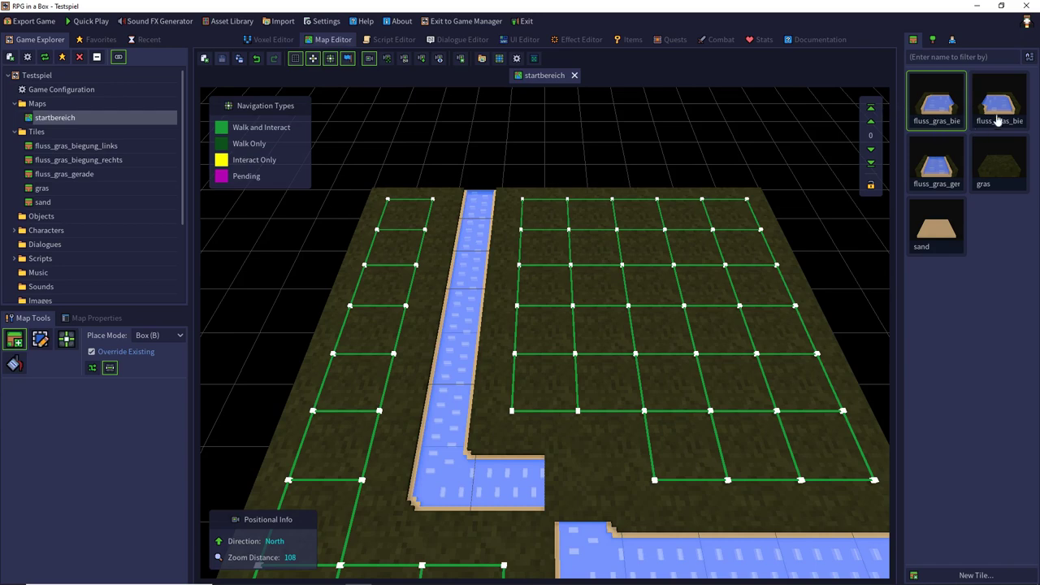
{"action": "double_click", "coordinate": [998, 119]}
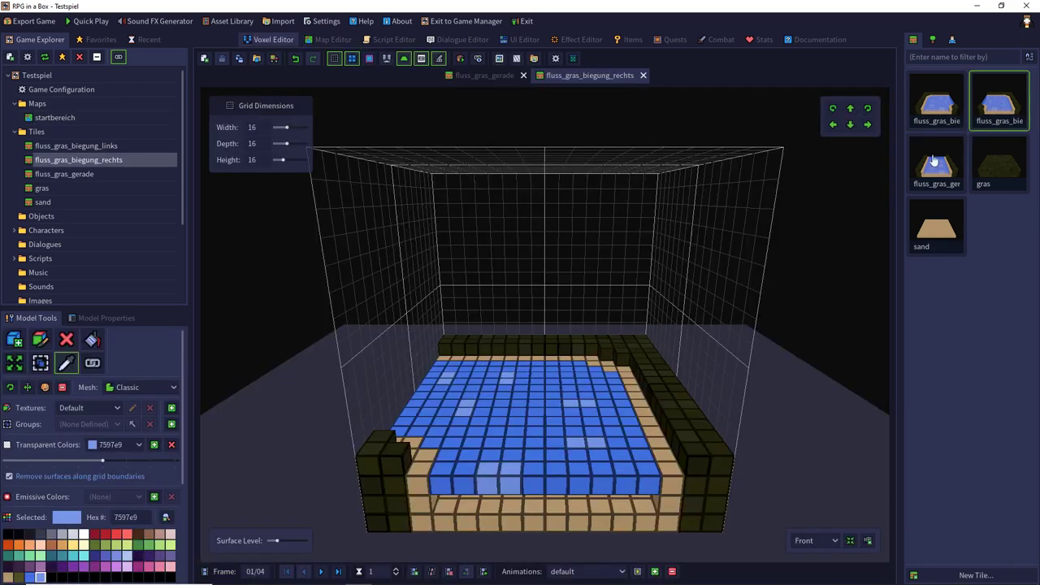
{"action": "left_click", "coordinate": [331, 39]}
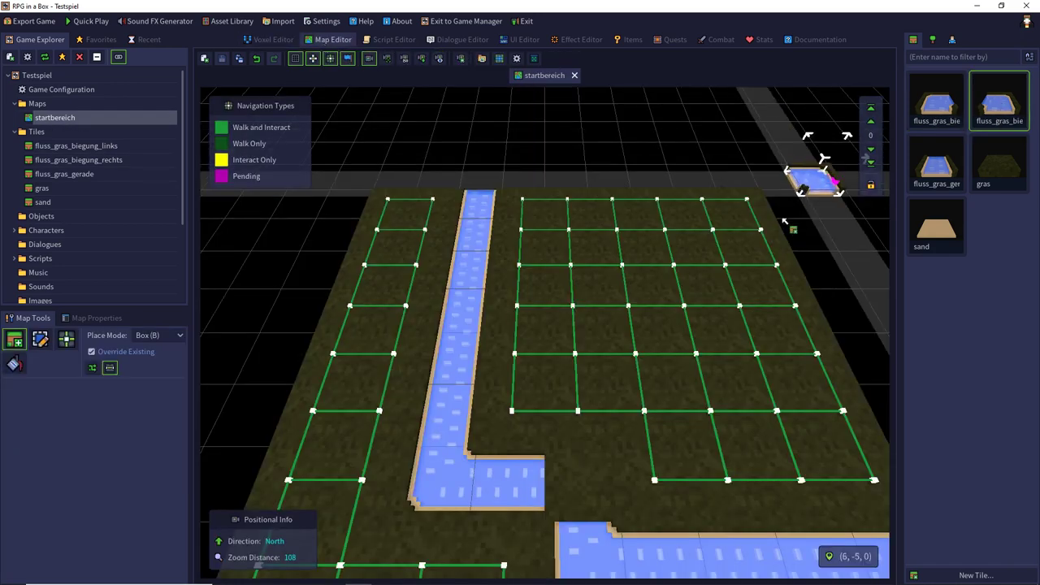
{"action": "left_click", "coordinate": [582, 486]}
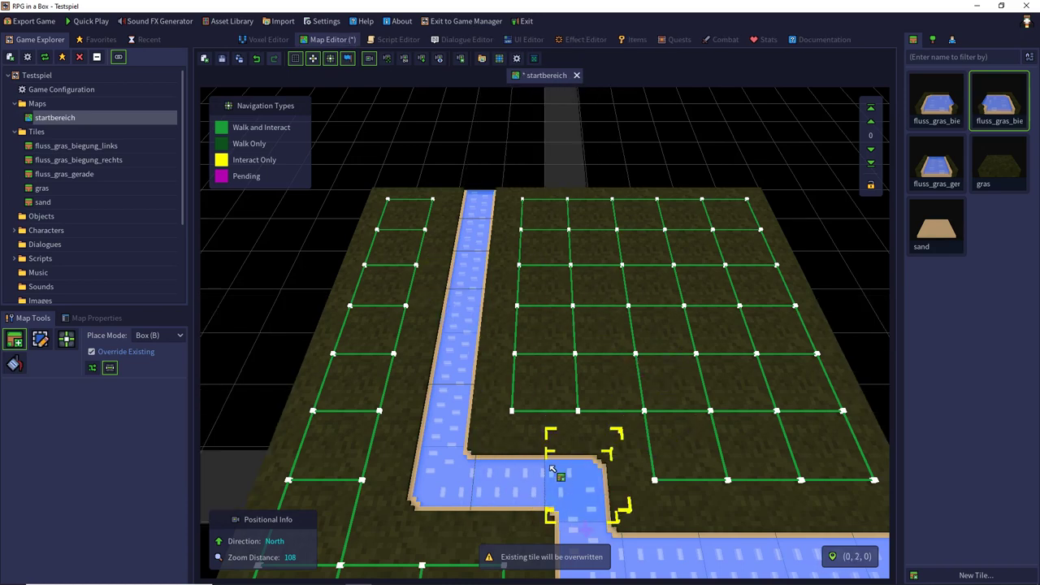
{"action": "left_click", "coordinate": [220, 57]}
- Test-play a new game, examine the water animation in the mirrored right bend, and quit the game
{"action": "left_click", "coordinate": [91, 20]}
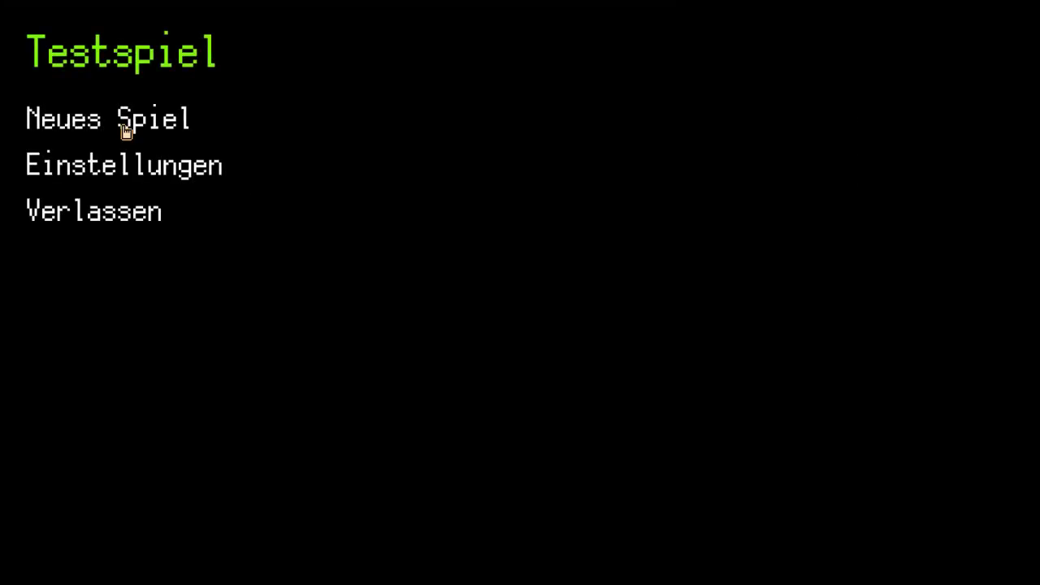
{"action": "left_click", "coordinate": [125, 127]}
{"action": "left_click", "coordinate": [433, 242]}
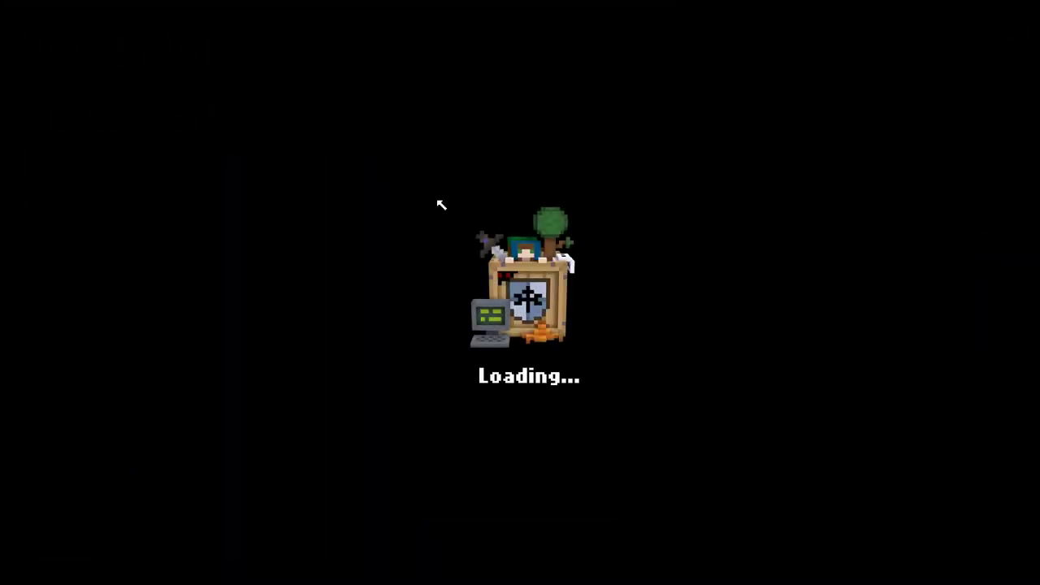
{"action": "key", "text": "s"}
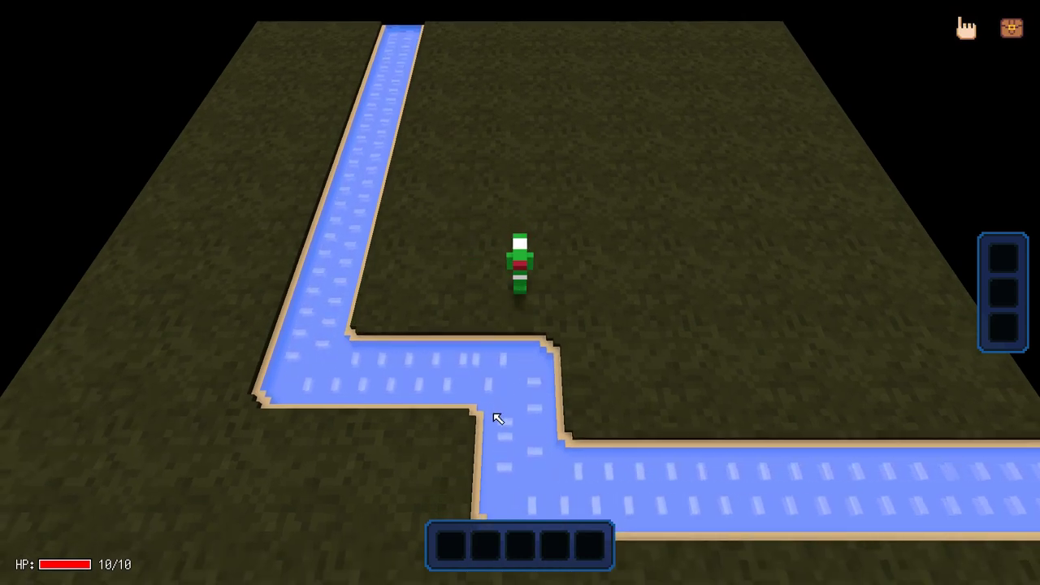
{"action": "key", "text": "Escape"}
{"action": "left_click", "coordinate": [167, 201]}
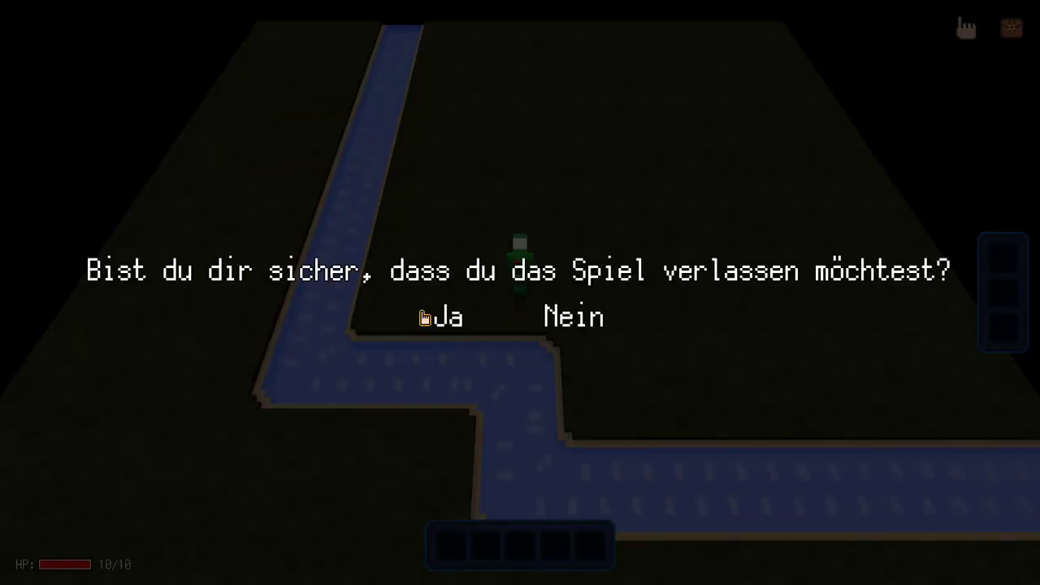
{"action": "left_click", "coordinate": [460, 333]}
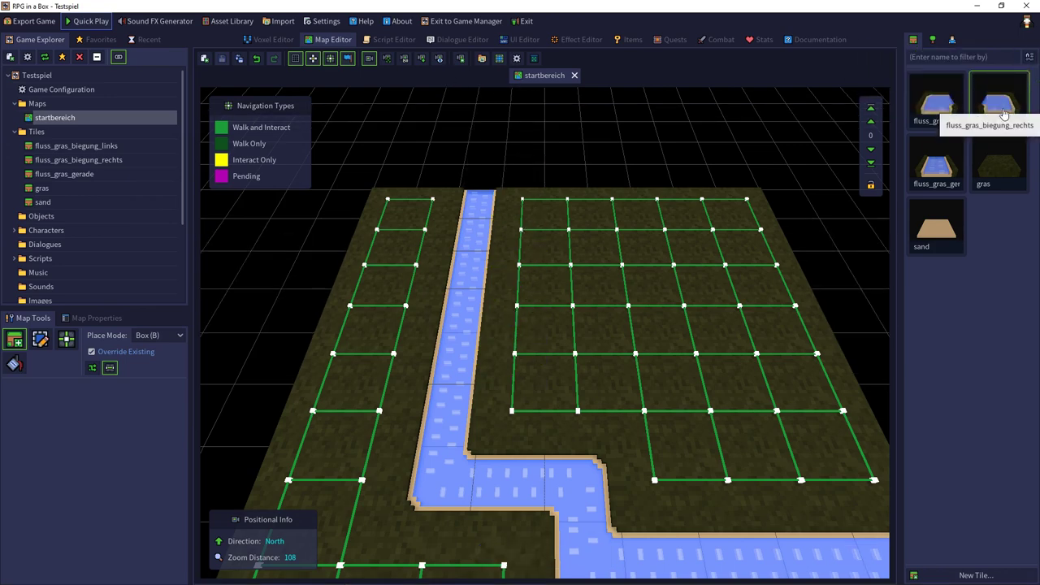
- Close the startbereich map and the fluss_gras_biegung_rechts tile
{"action": "double_click", "coordinate": [1005, 114]}
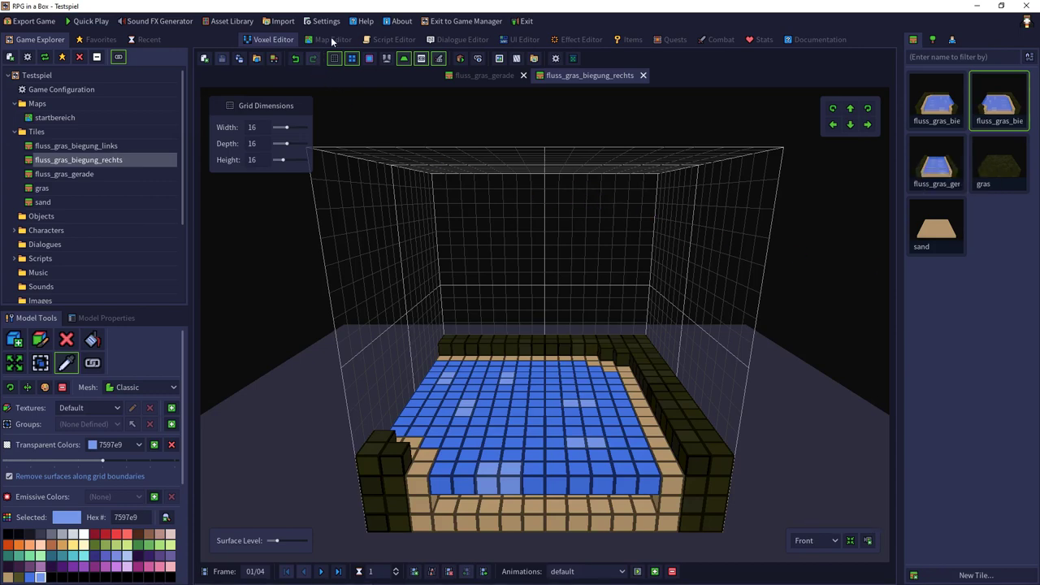
{"action": "left_click", "coordinate": [332, 40]}
{"action": "left_click", "coordinate": [576, 76]}
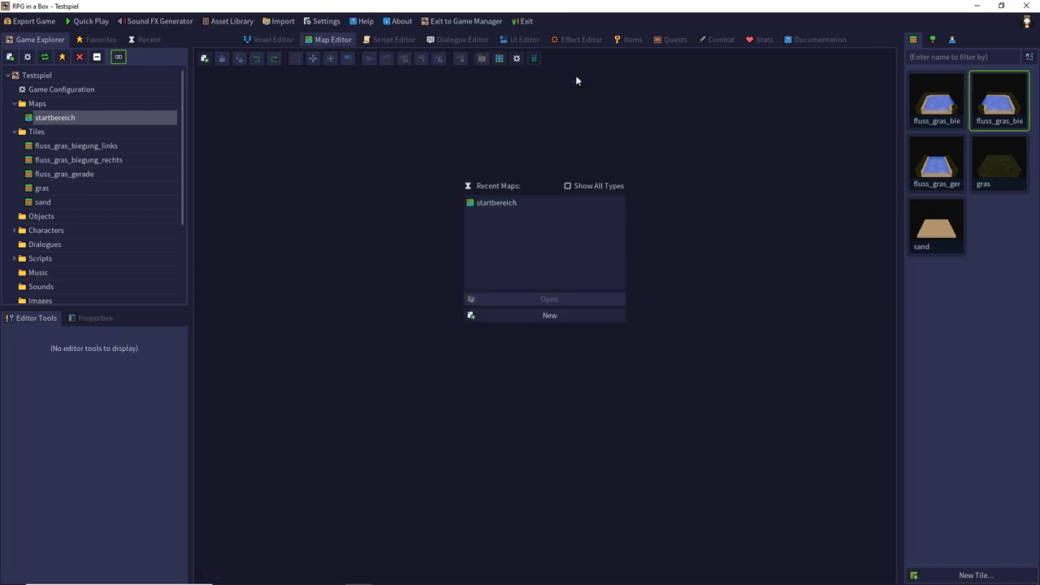
{"action": "left_click", "coordinate": [269, 40]}
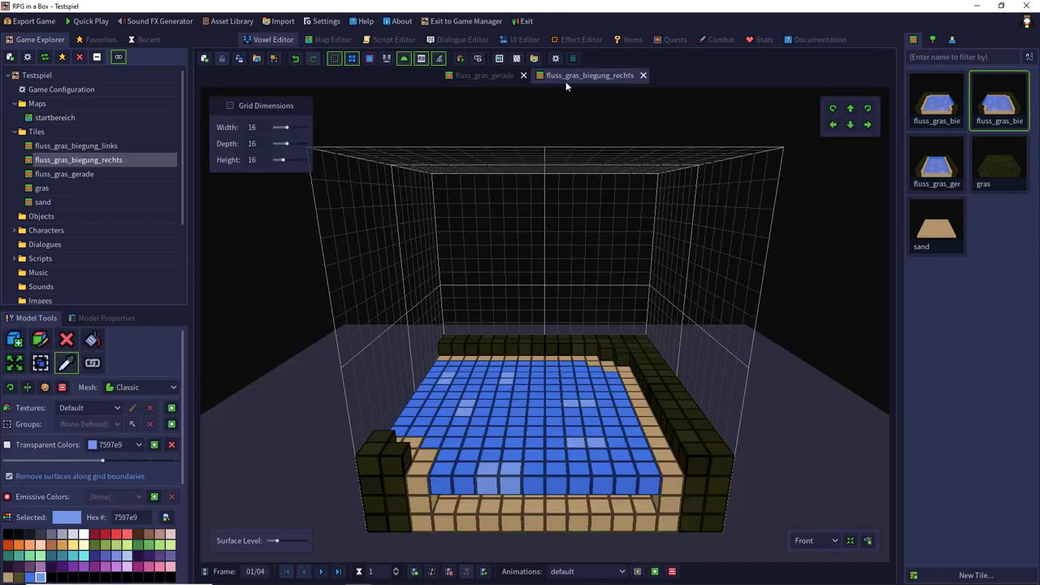
{"action": "left_click", "coordinate": [642, 75]}
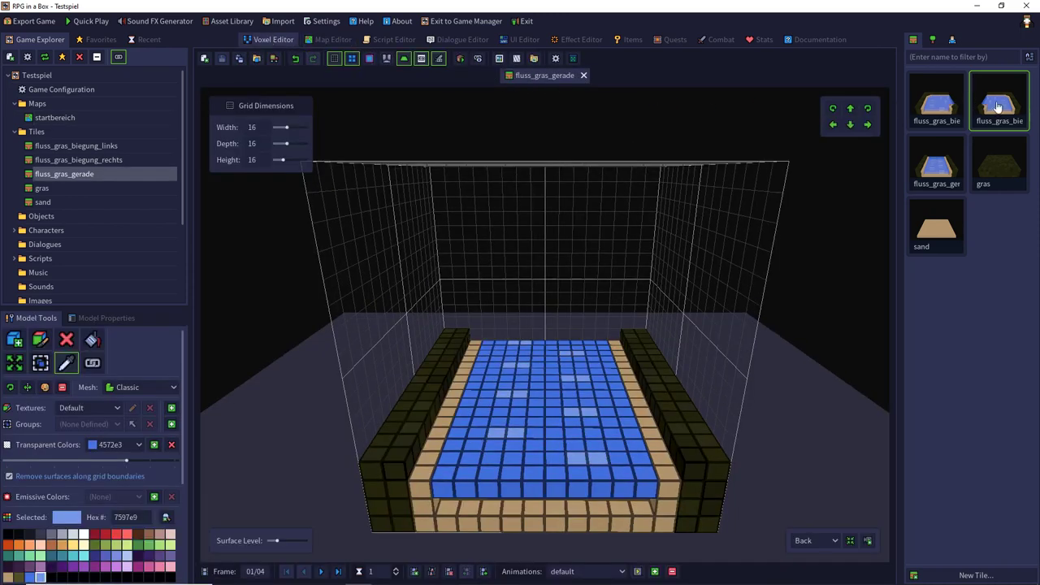
- Delete the mirrored tile fluss_gras_biegung_rechts from the project and confirm the deletion
{"action": "right_click", "coordinate": [998, 107]}
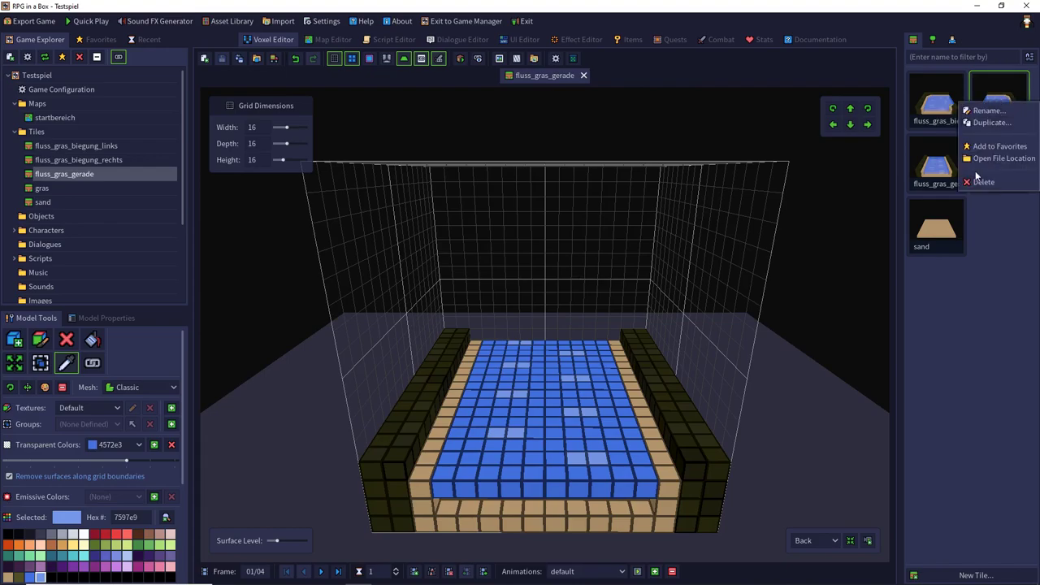
{"action": "left_click", "coordinate": [979, 183]}
{"action": "left_click", "coordinate": [500, 318]}
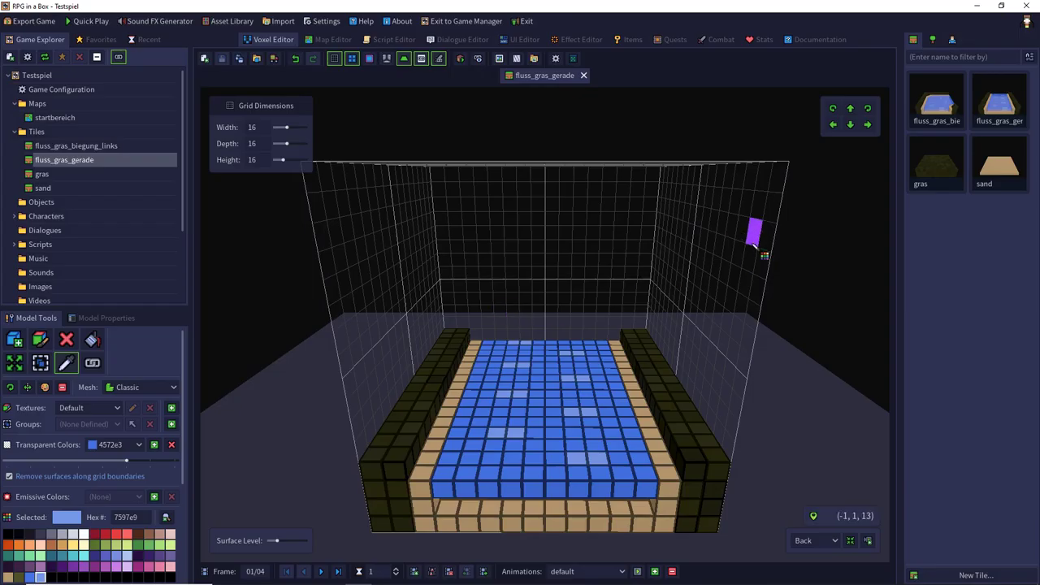
- Open the gras tile and save a copy of it as a tile named fluss_gras_biegung_rechts
{"action": "double_click", "coordinate": [949, 166]}
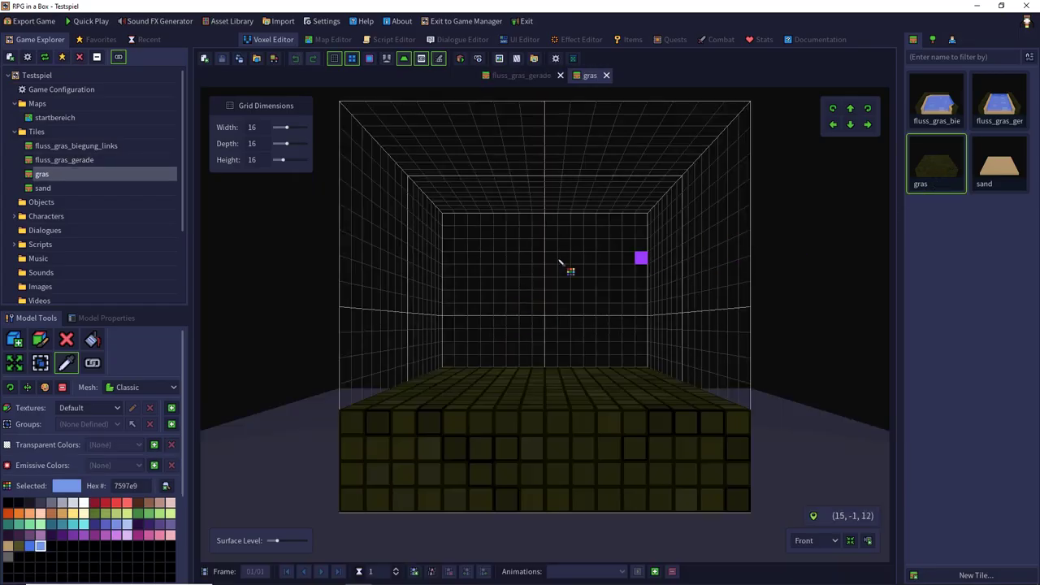
{"action": "left_click", "coordinate": [239, 59]}
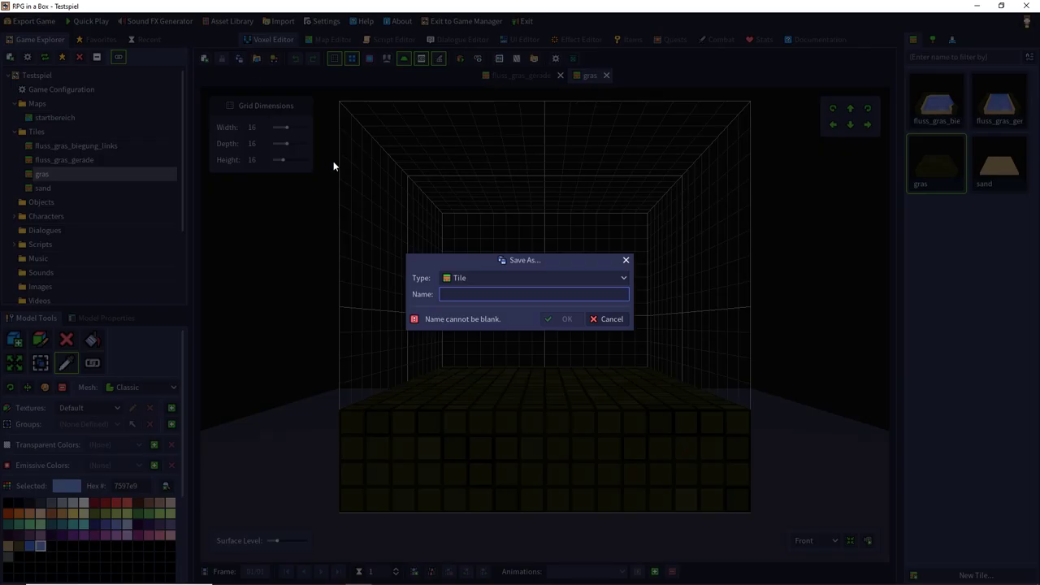
{"action": "type", "text": "fluss_gras_biegung_rechts"}
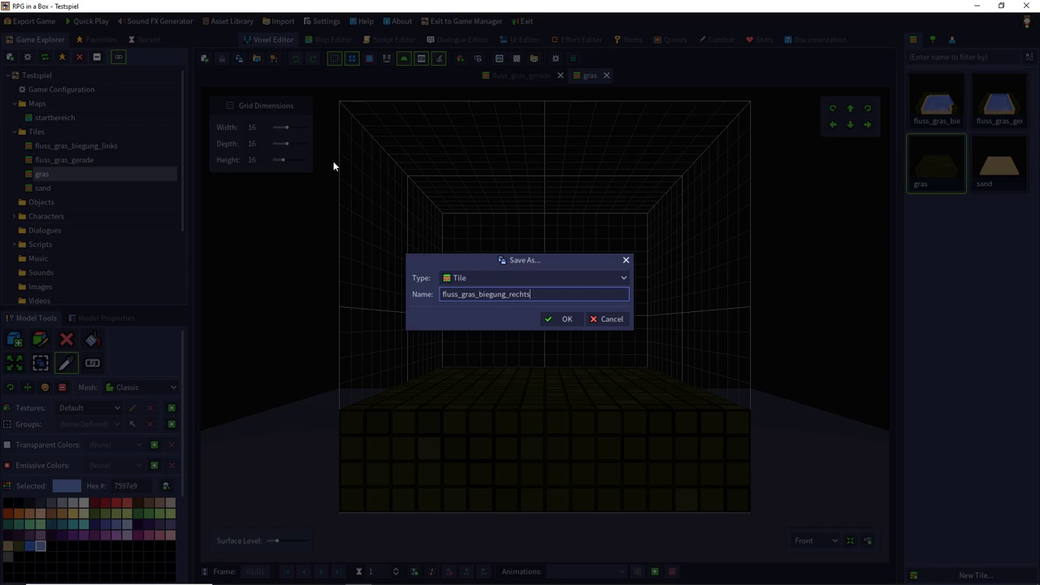
{"action": "key", "text": "Return"}
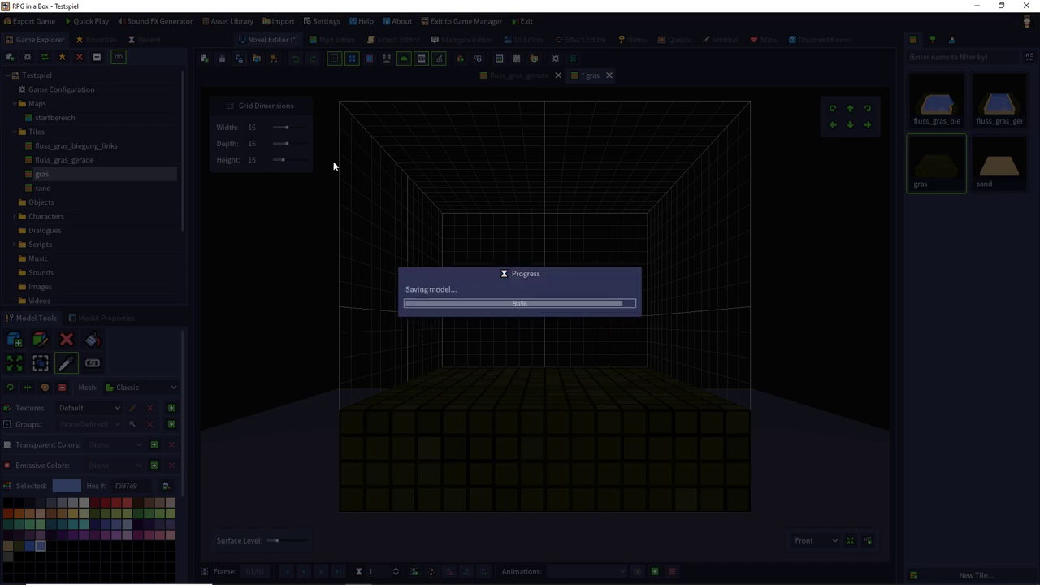
- Delete the top voxel layer of the grass block in boxes to outline a right river bend, keeping grass banks and the inner corner
{"action": "left_click", "coordinate": [812, 540]}
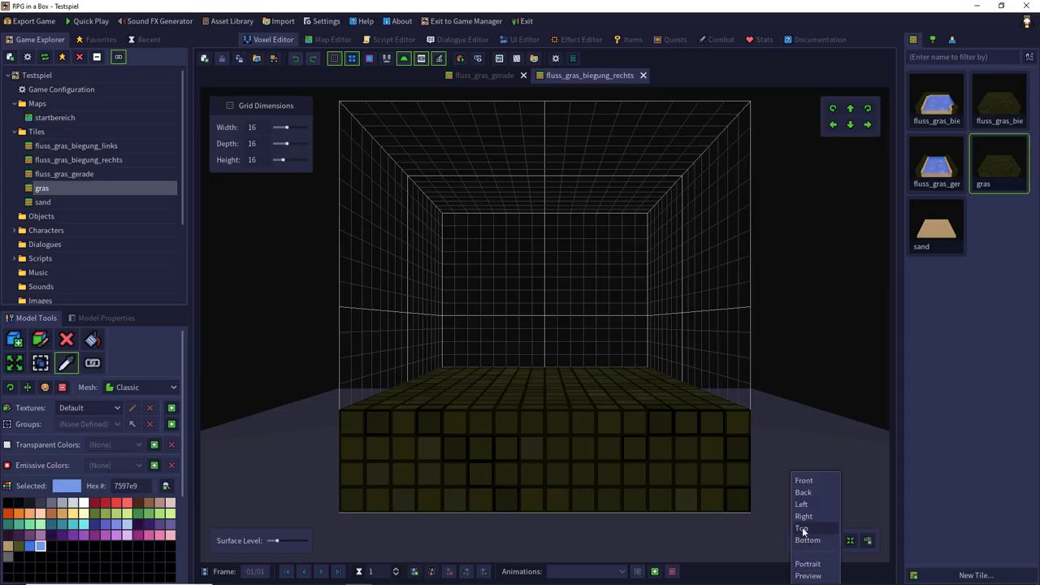
{"action": "left_click", "coordinate": [801, 528]}
{"action": "left_click", "coordinate": [815, 541]}
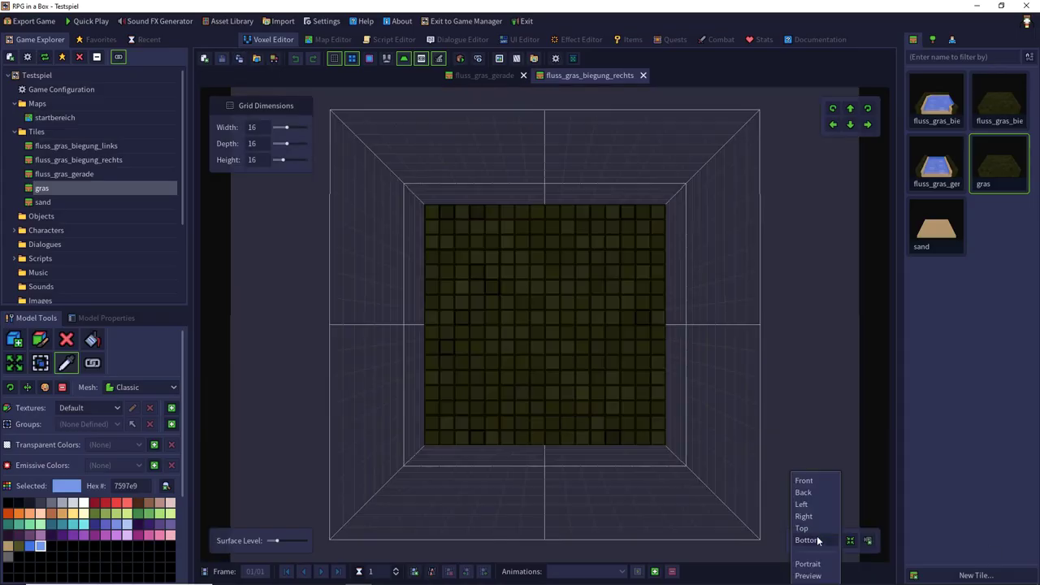
{"action": "left_click", "coordinate": [816, 481]}
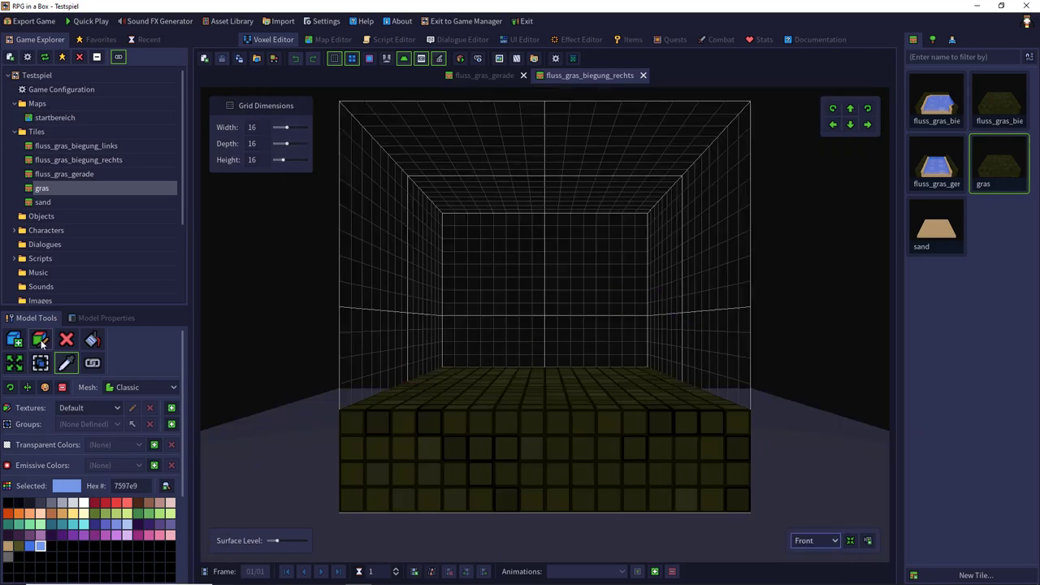
{"action": "left_click", "coordinate": [67, 340]}
{"action": "right_click_drag", "start_coordinate": [395, 267], "coordinate": [390, 343]}
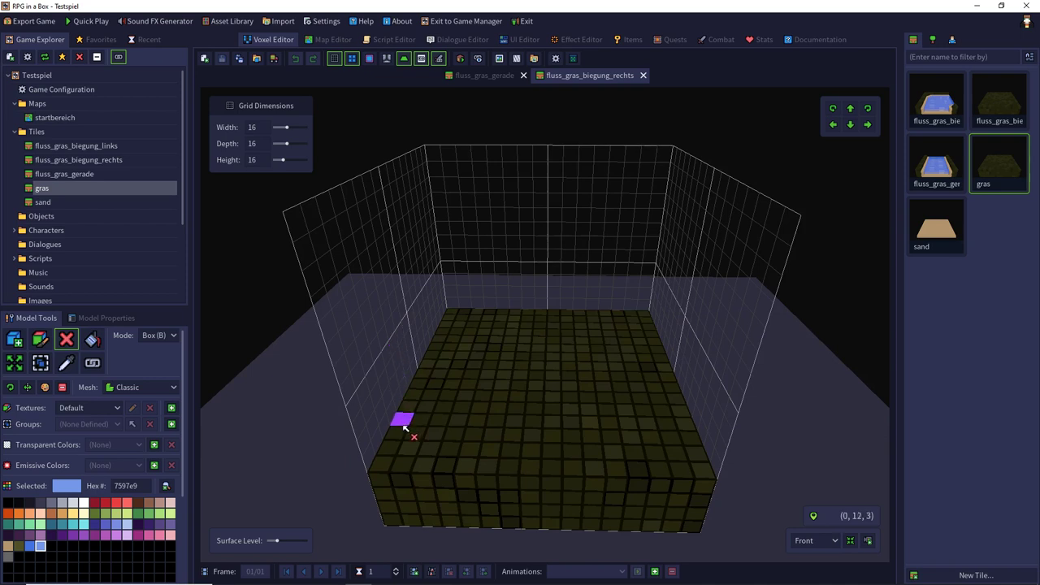
{"action": "mouse_move", "coordinate": [404, 426]}
{"action": "left_mouse_down"}
{"action": "mouse_move", "coordinate": [607, 336]}
{"action": "mouse_move", "coordinate": [596, 328]}
{"action": "left_mouse_up"}
{"action": "left_click_drag", "start_coordinate": [655, 471], "coordinate": [524, 380]}
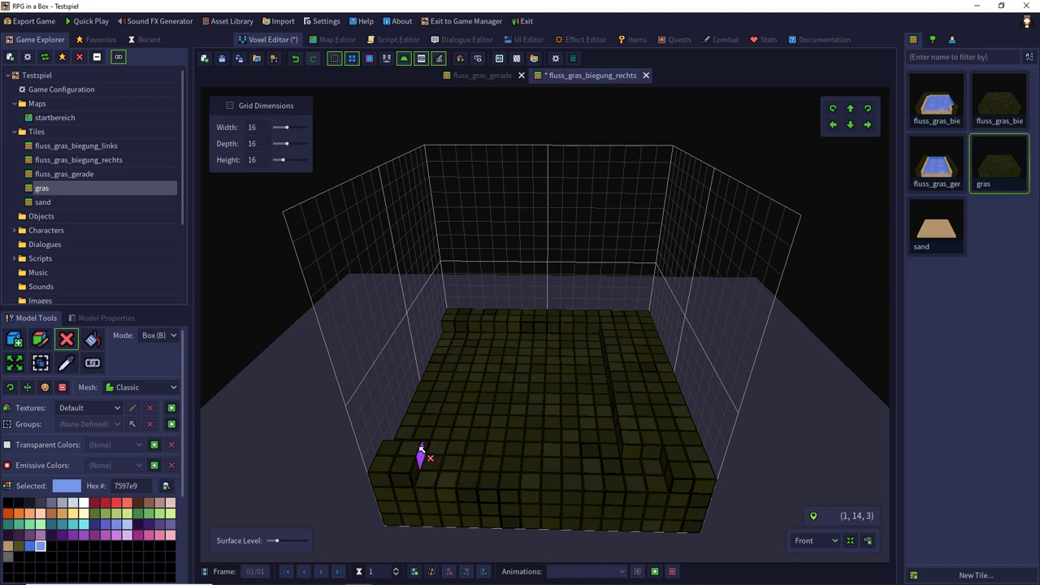
{"action": "left_click", "coordinate": [421, 451]}
{"action": "left_click_drag", "start_coordinate": [627, 376], "coordinate": [610, 345]}
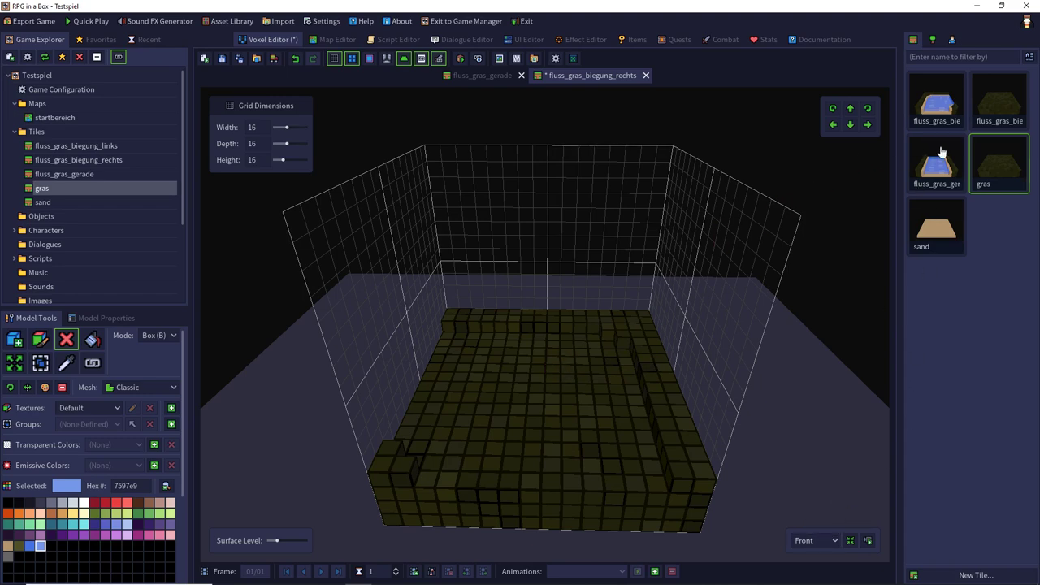
- Using fluss_gras_biegung_links as reference, carve the riverbed of fluss_gras_biegung_rechts two voxel layers deeper, leaving a ledge along the banks
{"action": "double_click", "coordinate": [940, 108]}
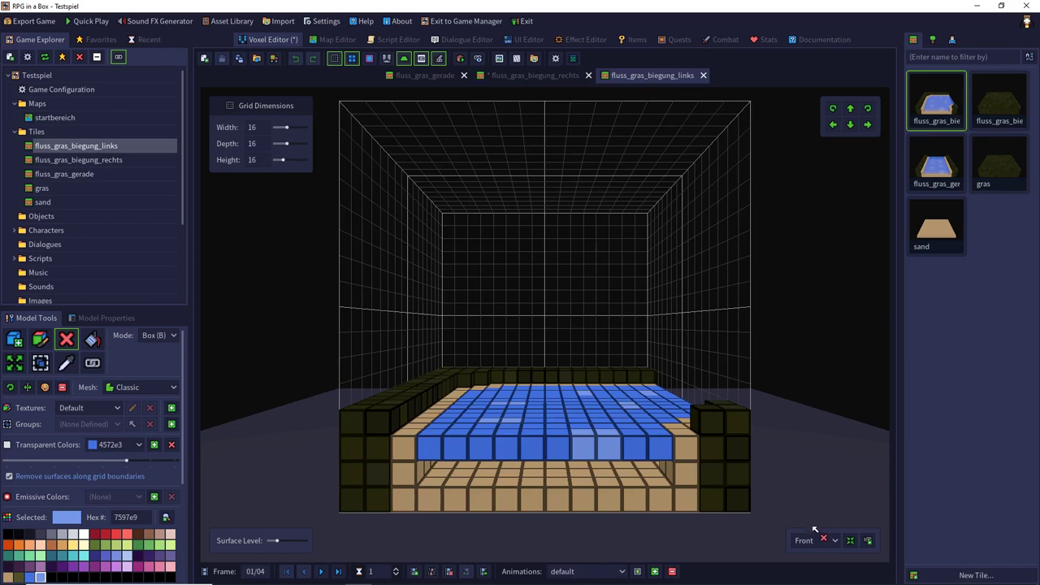
{"action": "double_click", "coordinate": [999, 111]}
{"action": "middle_click_drag", "start_coordinate": [529, 308], "coordinate": [523, 360]}
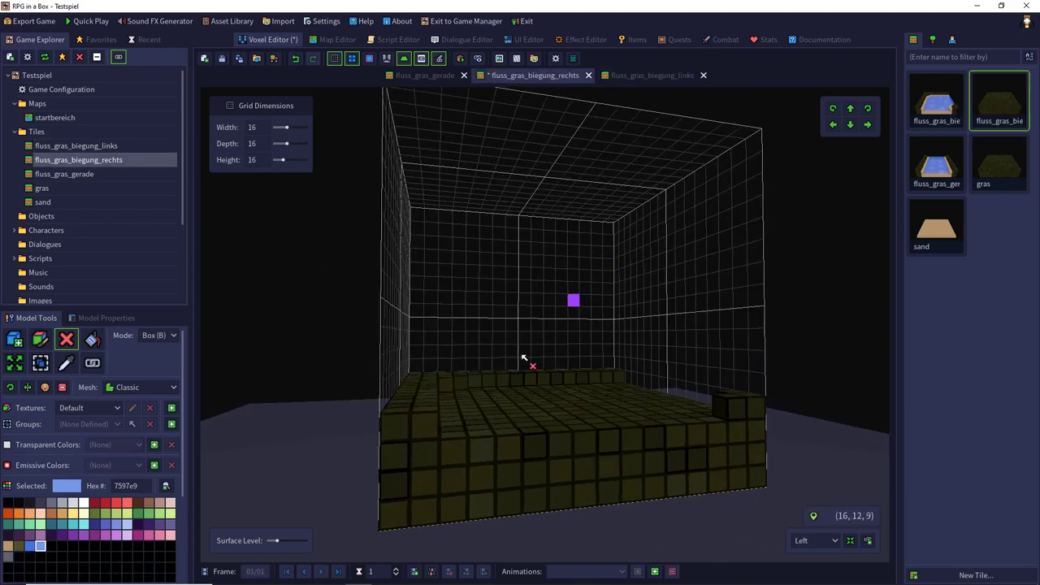
{"action": "left_click_drag", "start_coordinate": [478, 445], "coordinate": [680, 456]}
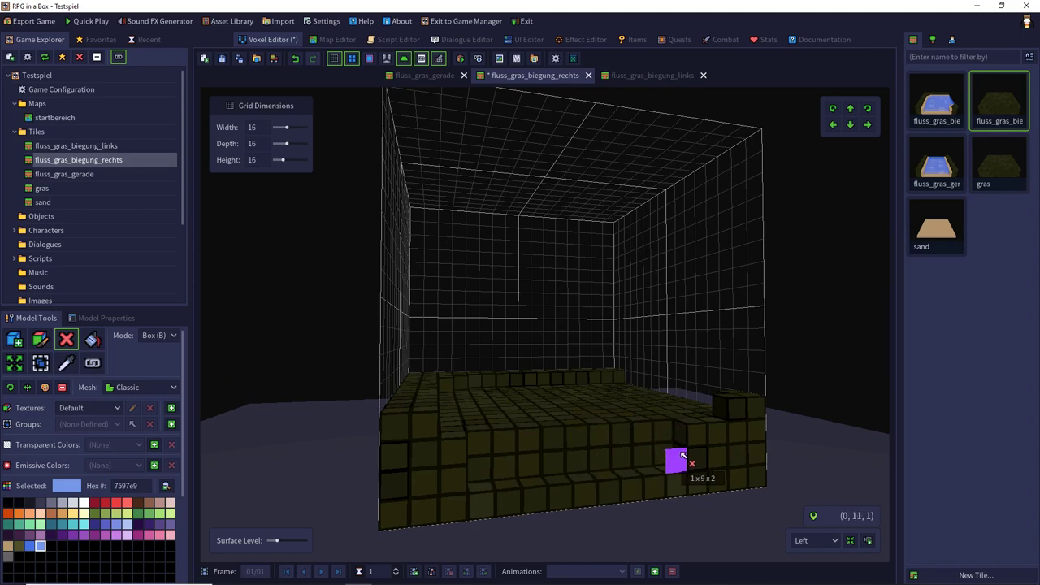
{"action": "right_click_drag", "start_coordinate": [687, 455], "coordinate": [687, 394]}
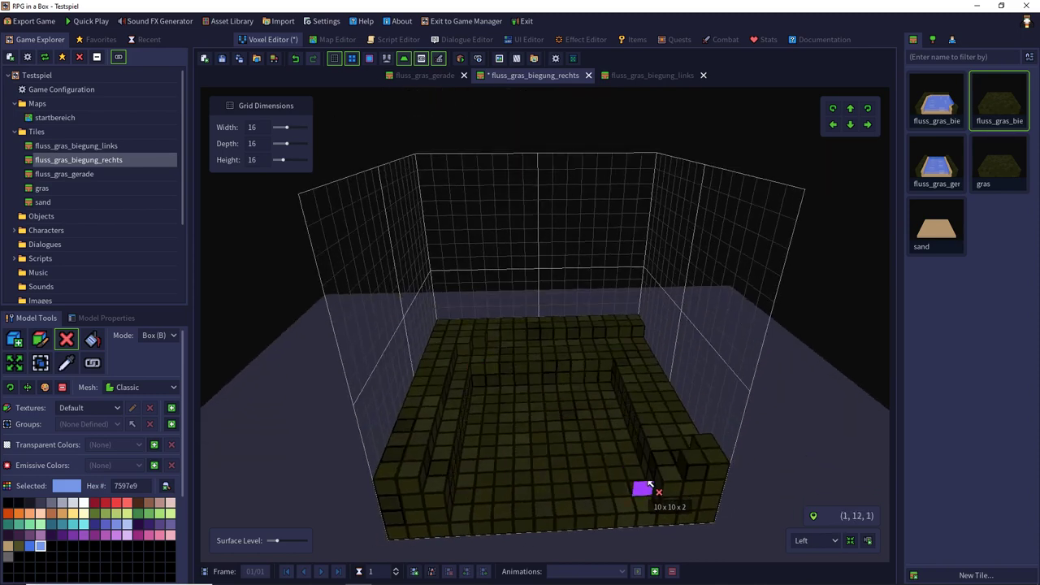
{"action": "right_click_drag", "start_coordinate": [640, 406], "coordinate": [464, 398]}
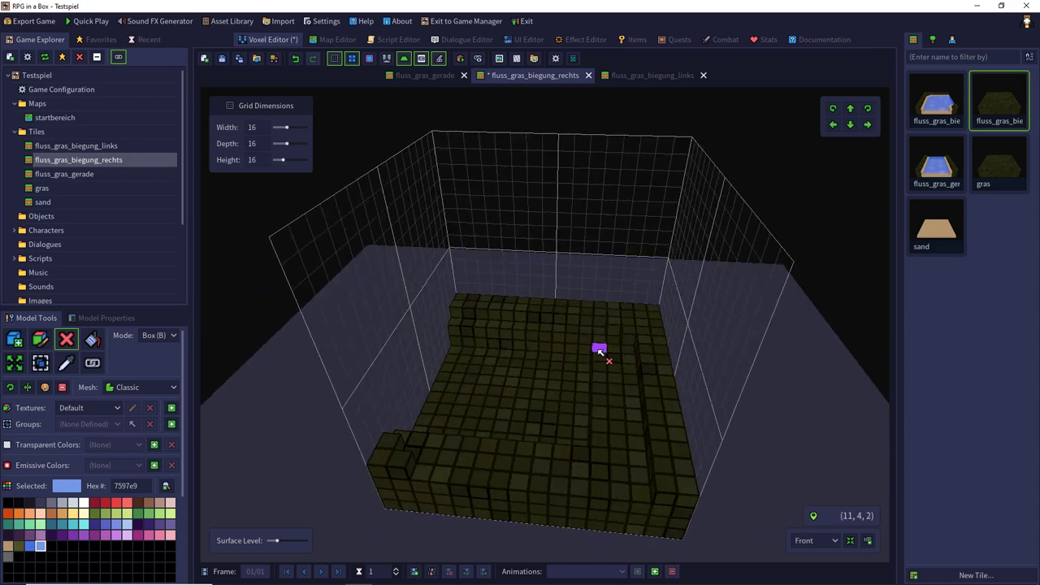
{"action": "left_click_drag", "start_coordinate": [600, 411], "coordinate": [441, 494]}
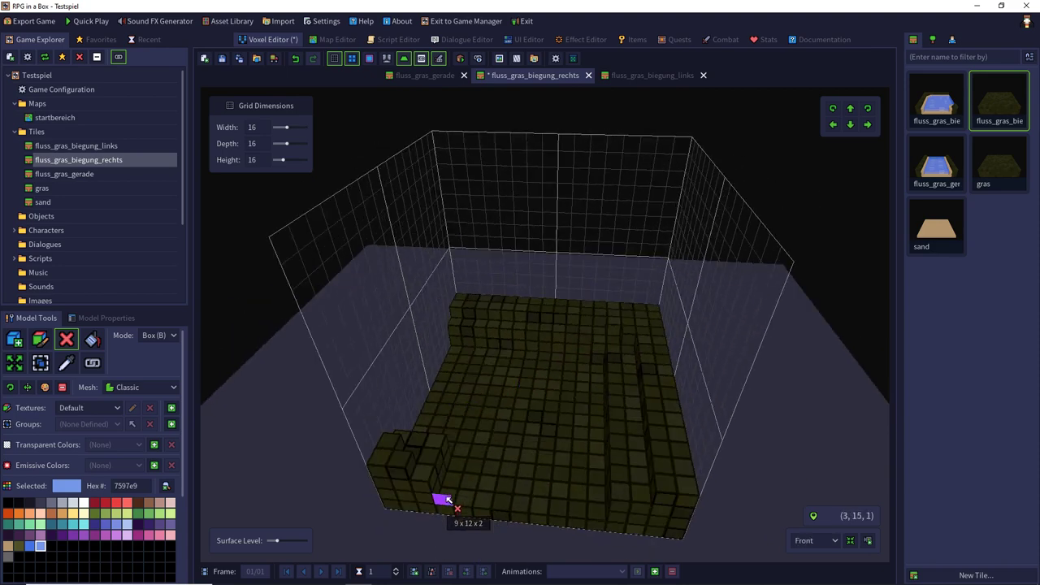
{"action": "left_click_drag", "start_coordinate": [615, 358], "coordinate": [615, 513]}
- Paint the riverbed floor and the ledges along the grass banks with the sand color b5986e
{"action": "right_click_drag", "start_coordinate": [543, 412], "coordinate": [698, 413]}
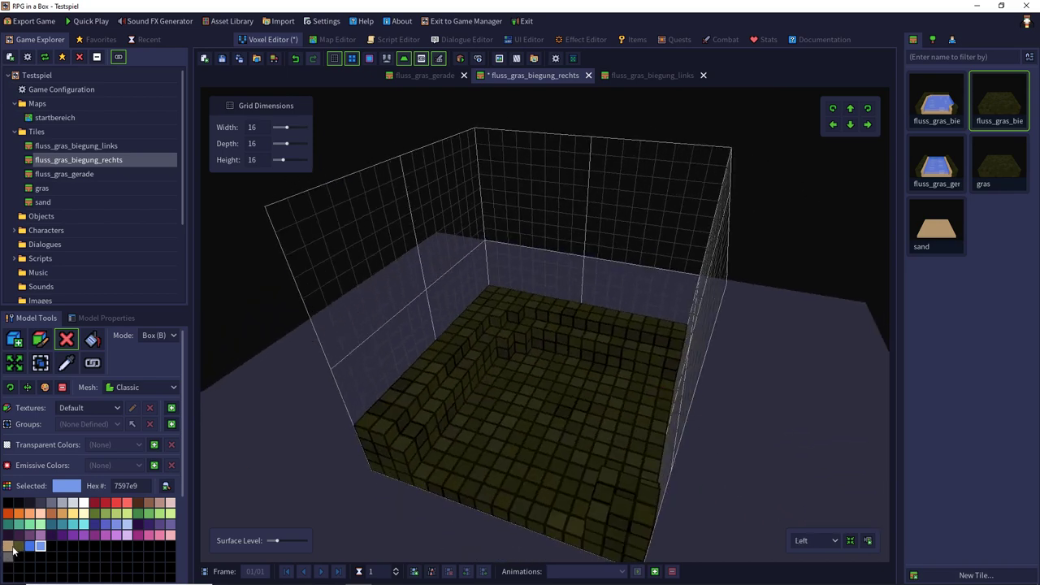
{"action": "left_click", "coordinate": [34, 348]}
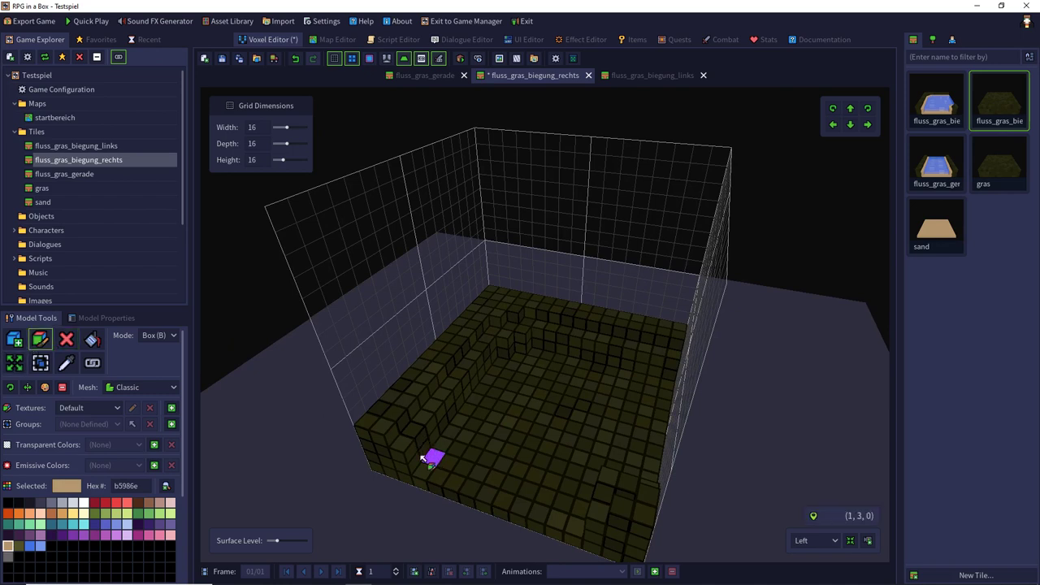
{"action": "left_click_drag", "start_coordinate": [494, 334], "coordinate": [412, 485]}
{"action": "left_click_drag", "start_coordinate": [511, 331], "coordinate": [413, 482]}
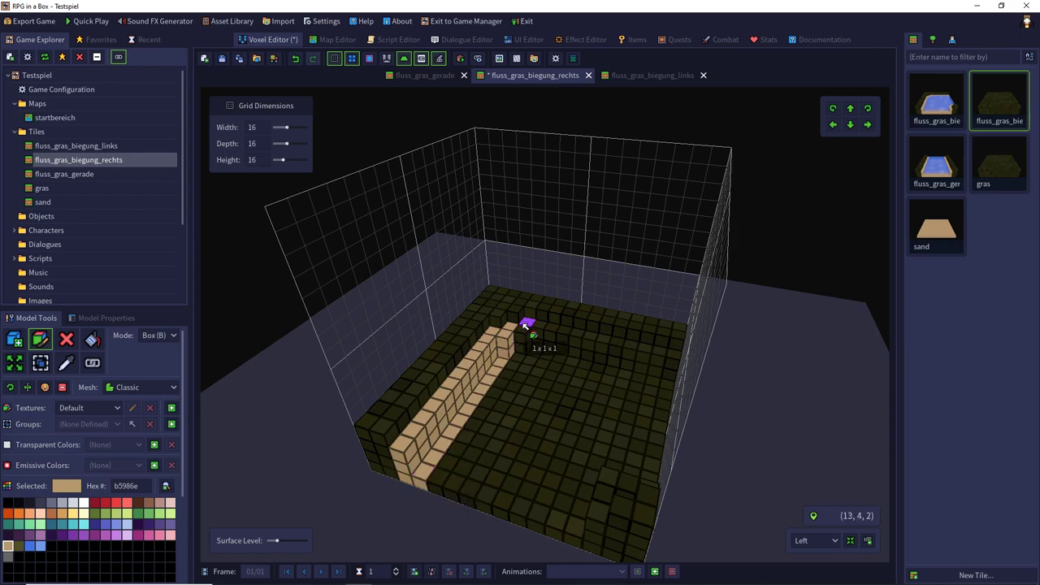
{"action": "left_click_drag", "start_coordinate": [527, 325], "coordinate": [593, 551]}
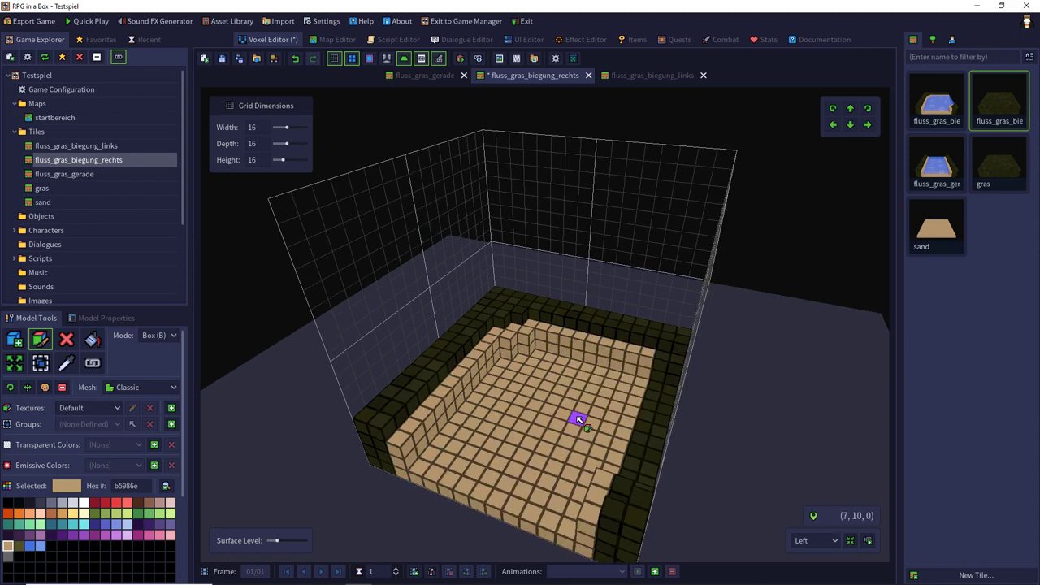
{"action": "middle_click_drag", "start_coordinate": [578, 420], "coordinate": [493, 362]}
{"action": "left_click_drag", "start_coordinate": [676, 436], "coordinate": [471, 536]}
- Paint the remaining ledge sides around the small inner corner bank in the sand color
{"action": "middle_click_drag", "start_coordinate": [471, 463], "coordinate": [440, 469]}
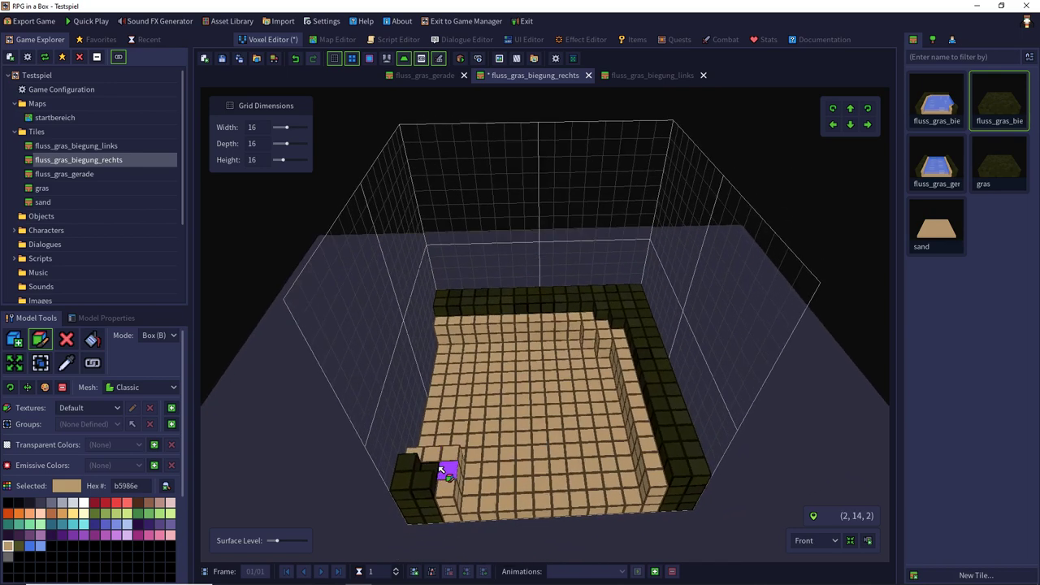
{"action": "left_click", "coordinate": [66, 340]}
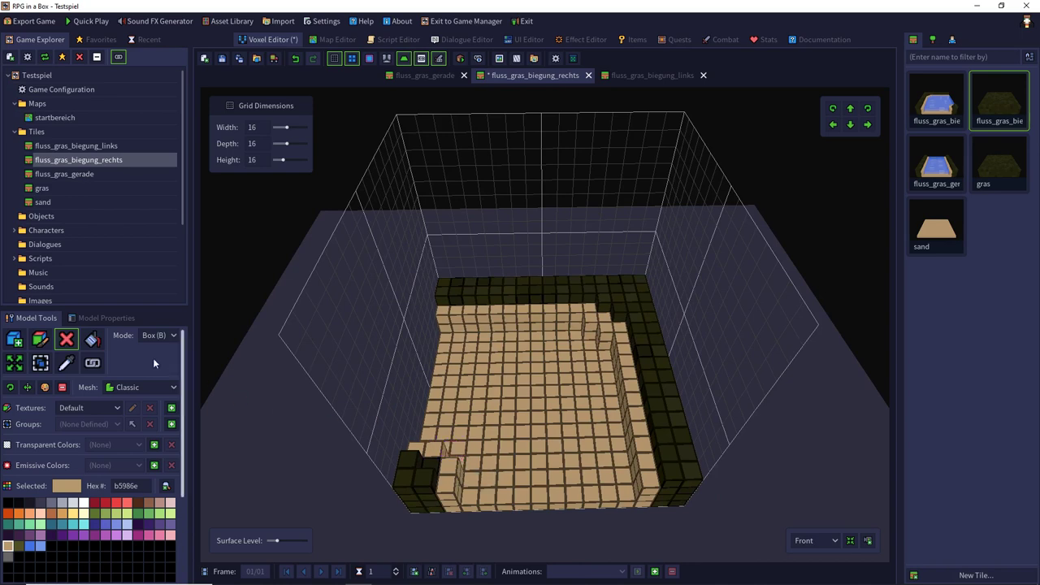
{"action": "left_click", "coordinate": [41, 339]}
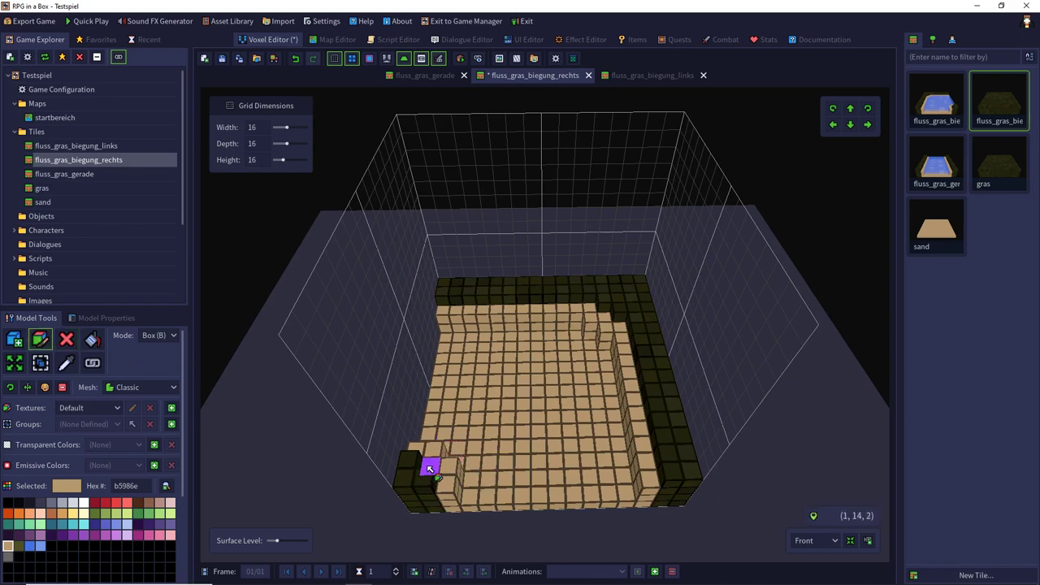
{"action": "right_click_drag", "start_coordinate": [431, 468], "coordinate": [398, 408]}
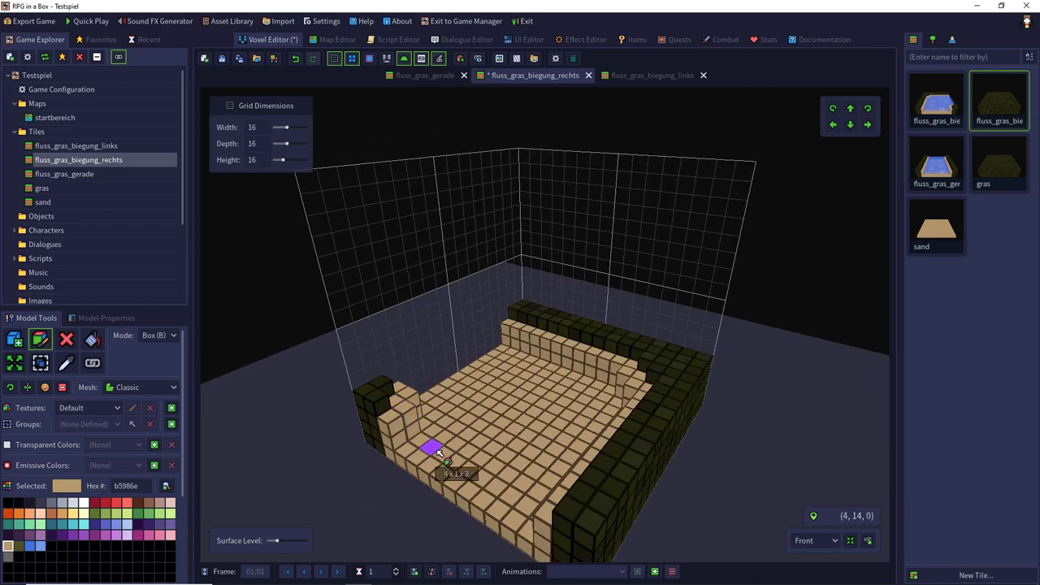
{"action": "right_click_drag", "start_coordinate": [441, 454], "coordinate": [654, 402]}
- Add a one-voxel-thick water surface in blue 4572e3 across the whole bend, level with the sand ledges
{"action": "left_click", "coordinate": [800, 542]}
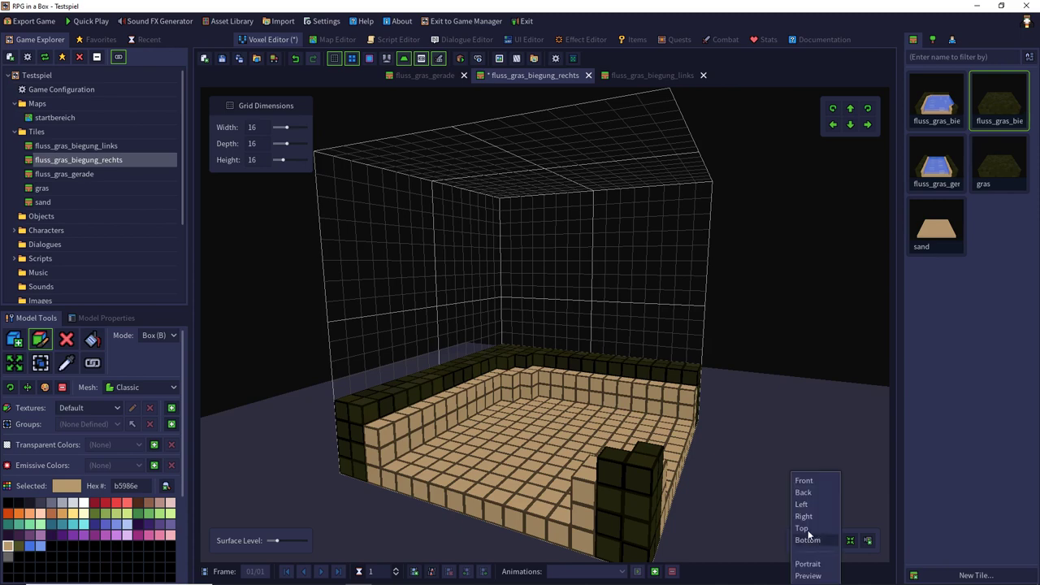
{"action": "left_click", "coordinate": [807, 481]}
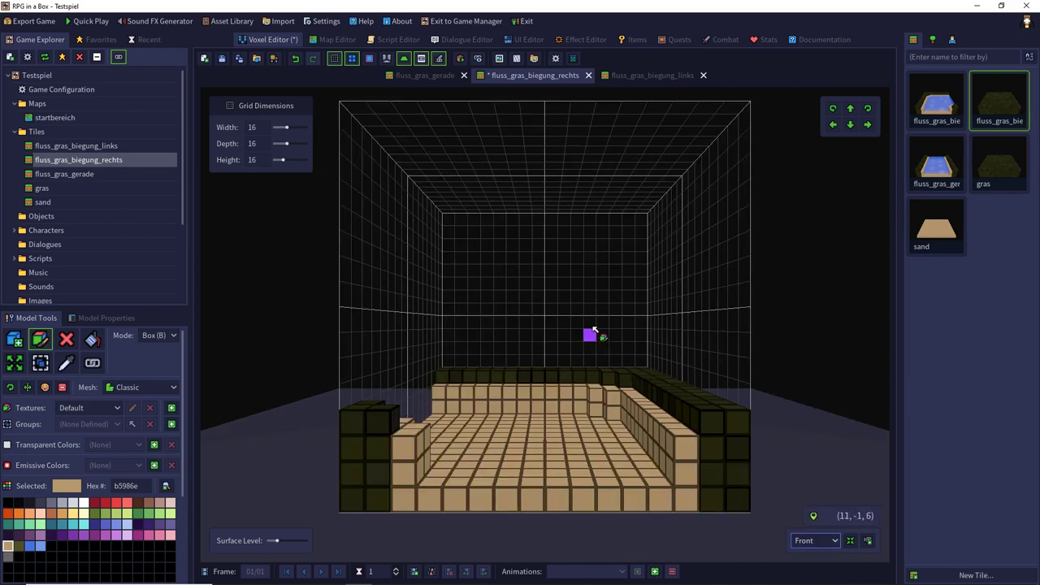
{"action": "right_click_drag", "start_coordinate": [592, 332], "coordinate": [593, 355]}
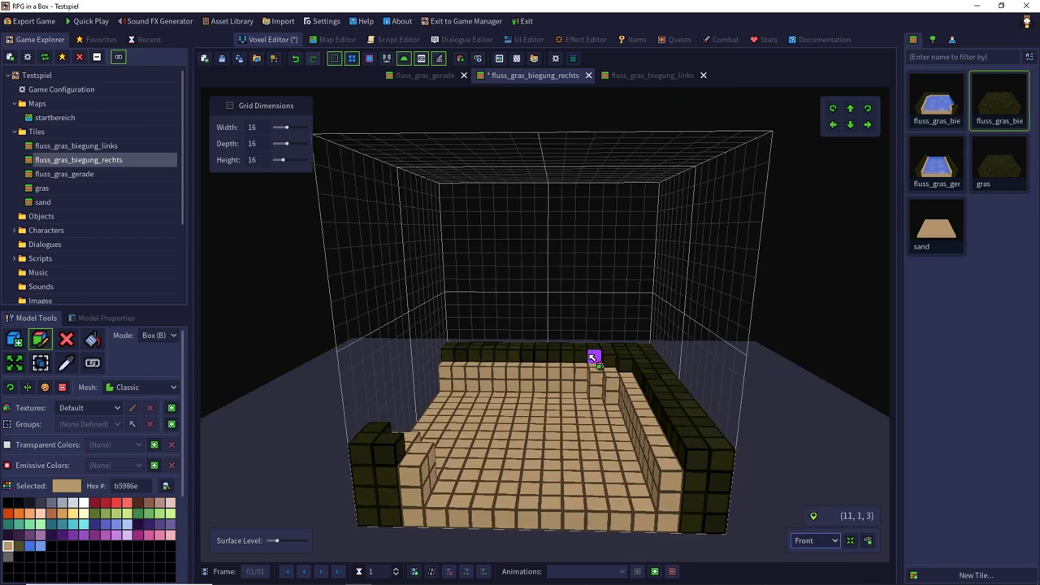
{"action": "left_click", "coordinate": [30, 546]}
{"action": "left_click", "coordinate": [14, 338]}
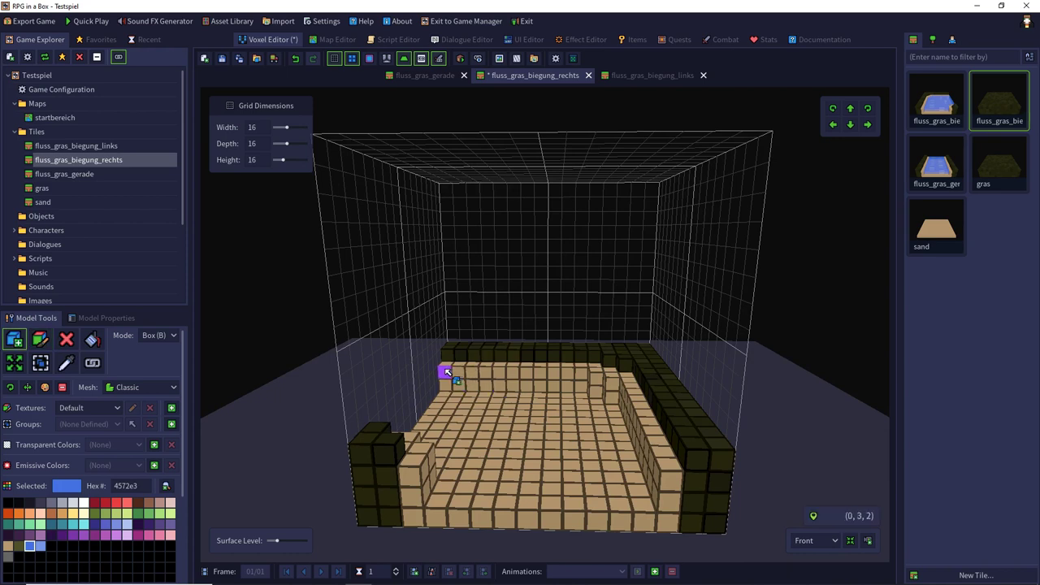
{"action": "left_click_drag", "start_coordinate": [447, 372], "coordinate": [582, 376]}
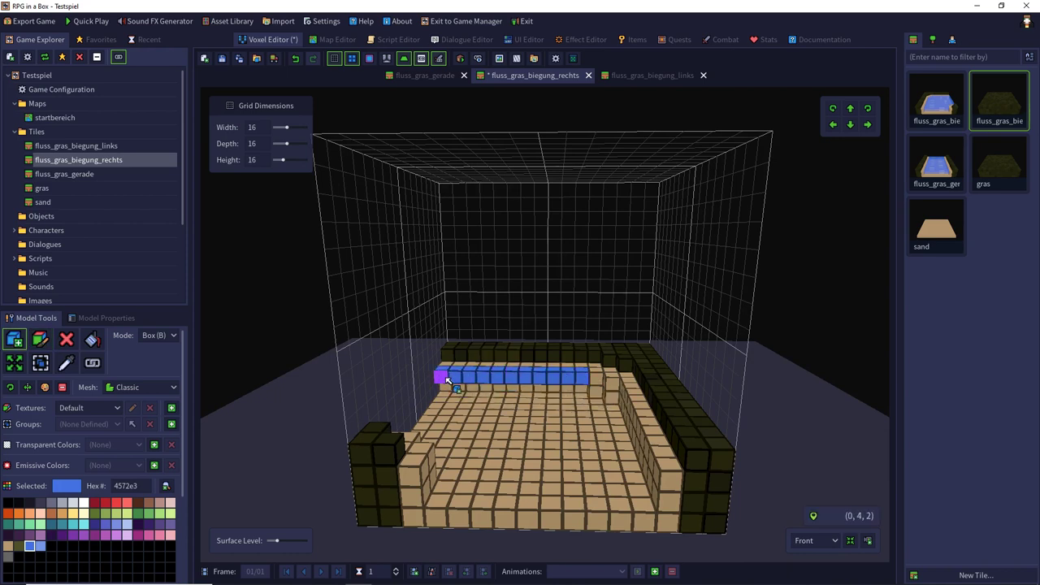
{"action": "left_click_drag", "start_coordinate": [447, 381], "coordinate": [638, 447]}
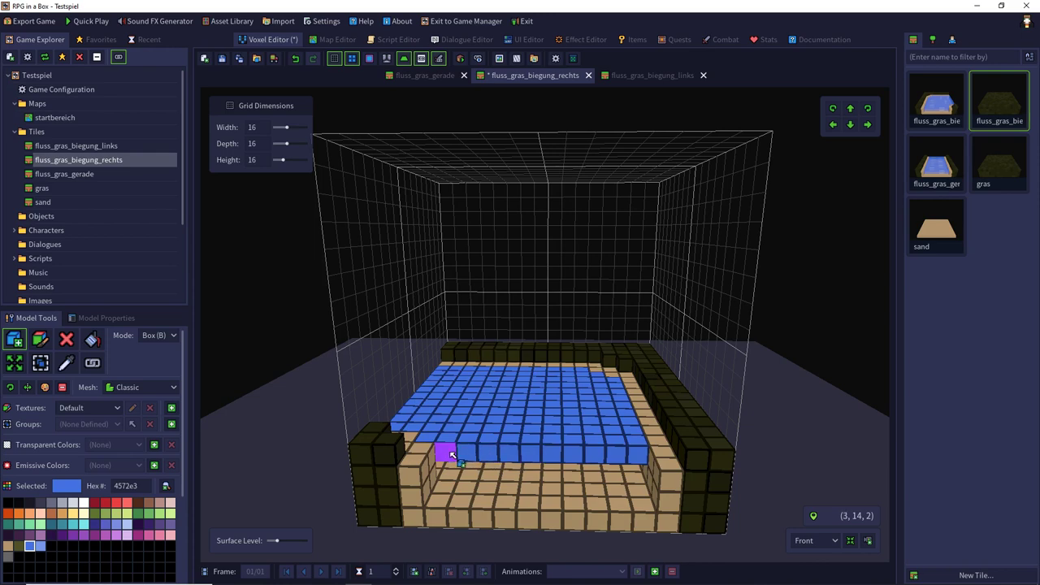
{"action": "left_click_drag", "start_coordinate": [452, 455], "coordinate": [662, 494]}
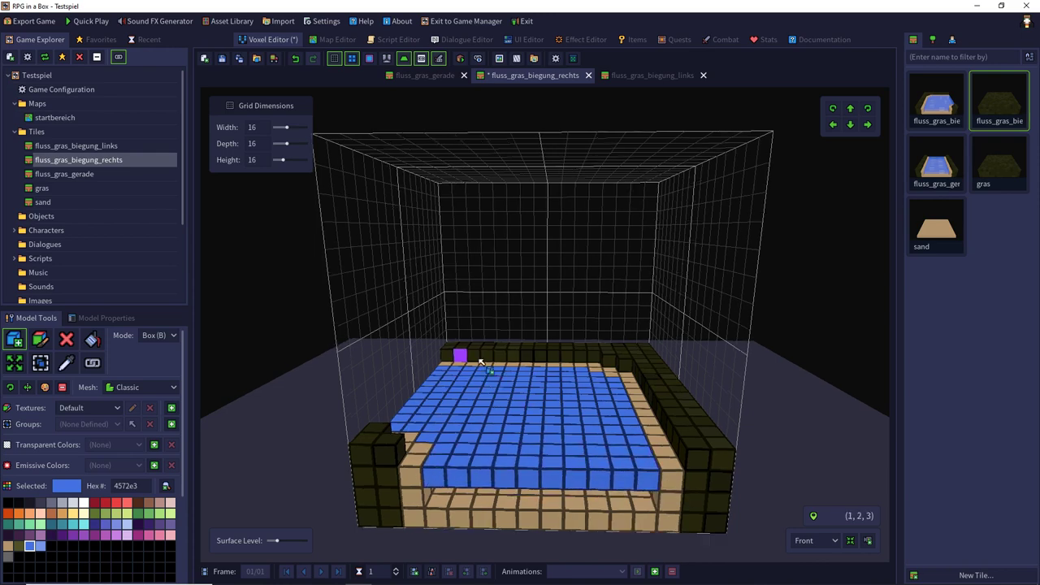
- Paint a two-voxel-wide white (ffffff) stripe on the water, following the outer curve of the bend
{"action": "right_click_drag", "start_coordinate": [480, 363], "coordinate": [553, 435]}
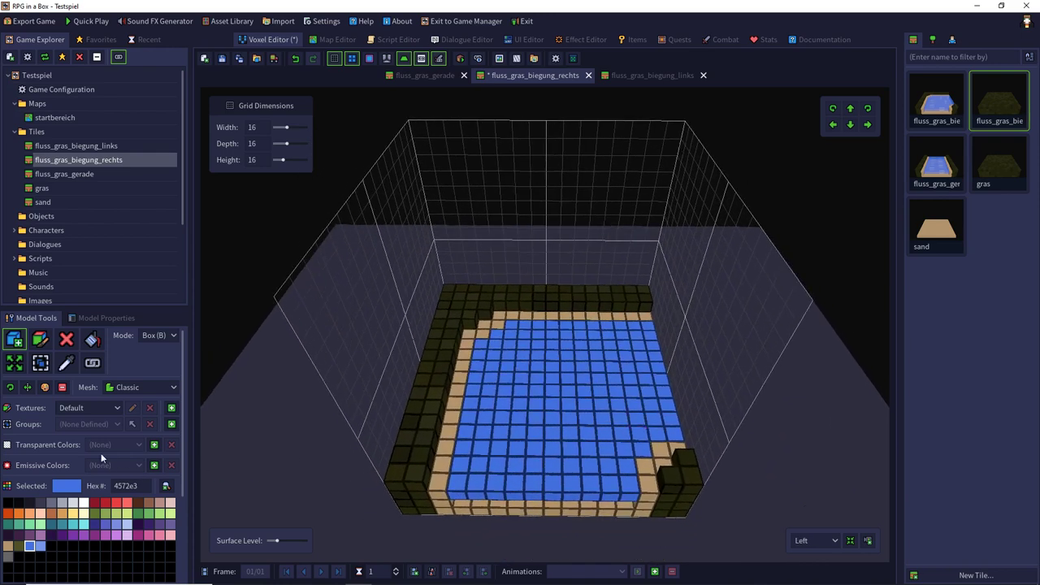
{"action": "left_click", "coordinate": [82, 503]}
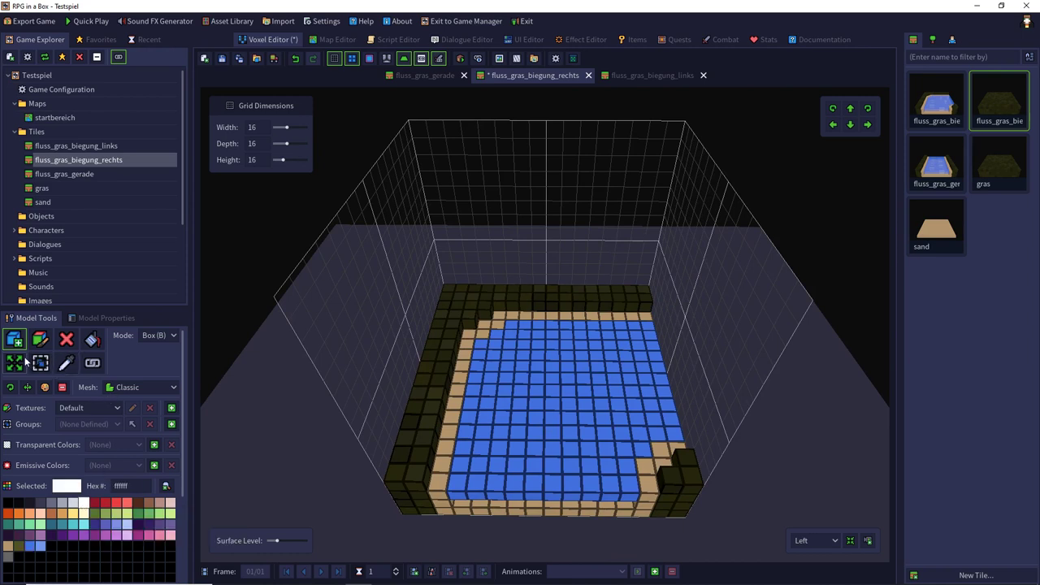
{"action": "left_click", "coordinate": [40, 339]}
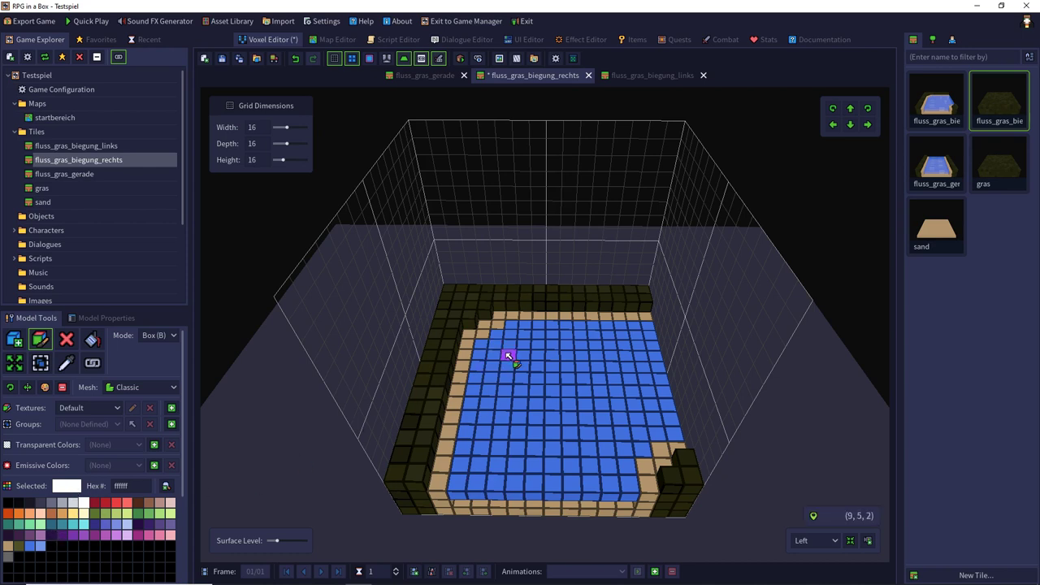
{"action": "left_click_drag", "start_coordinate": [507, 382], "coordinate": [512, 487]}
{"action": "mouse_move", "coordinate": [648, 348]}
{"action": "left_mouse_down"}
{"action": "mouse_move", "coordinate": [553, 362]}
{"action": "mouse_move", "coordinate": [537, 354]}
{"action": "mouse_move", "coordinate": [533, 374]}
{"action": "mouse_move", "coordinate": [521, 367]}
{"action": "left_mouse_up"}
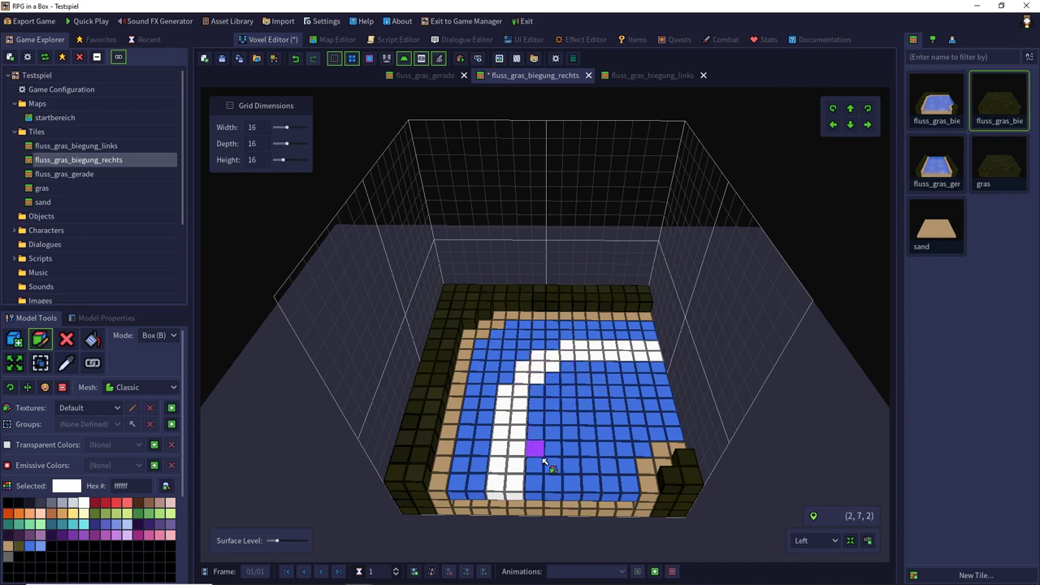
- Paint a second white stripe along the inner curve, redoing its side arm and corner farther from the inner bank, and save the tile
{"action": "mouse_move", "coordinate": [575, 485]}
{"action": "left_mouse_down"}
{"action": "mouse_move", "coordinate": [583, 450]}
{"action": "mouse_move", "coordinate": [668, 405]}
{"action": "left_mouse_up"}
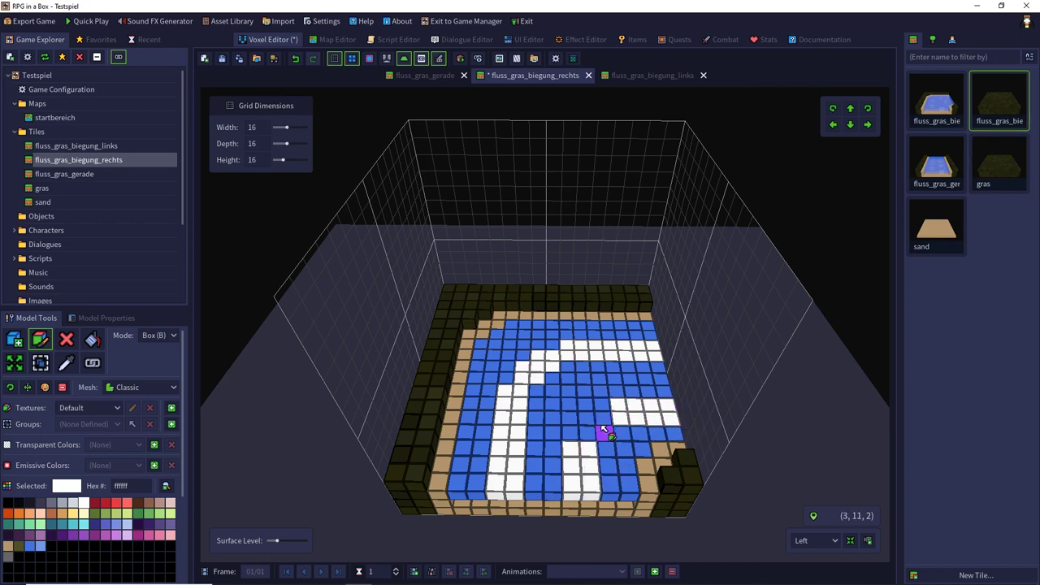
{"action": "left_click_drag", "start_coordinate": [603, 429], "coordinate": [592, 421]}
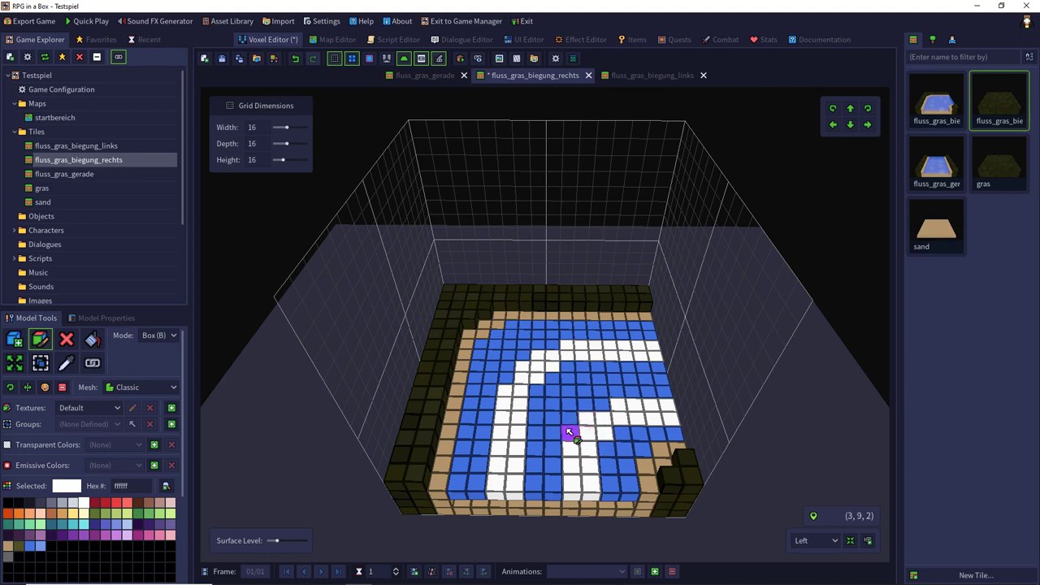
{"action": "key", "text": "ctrl+z"}
{"action": "key", "text": "ctrl+z"}
{"action": "left_click_drag", "start_coordinate": [667, 407], "coordinate": [599, 397]}
{"action": "mouse_move", "coordinate": [578, 431]}
{"action": "left_mouse_down"}
{"action": "mouse_move", "coordinate": [596, 416]}
{"action": "mouse_move", "coordinate": [603, 425]}
{"action": "left_mouse_up"}
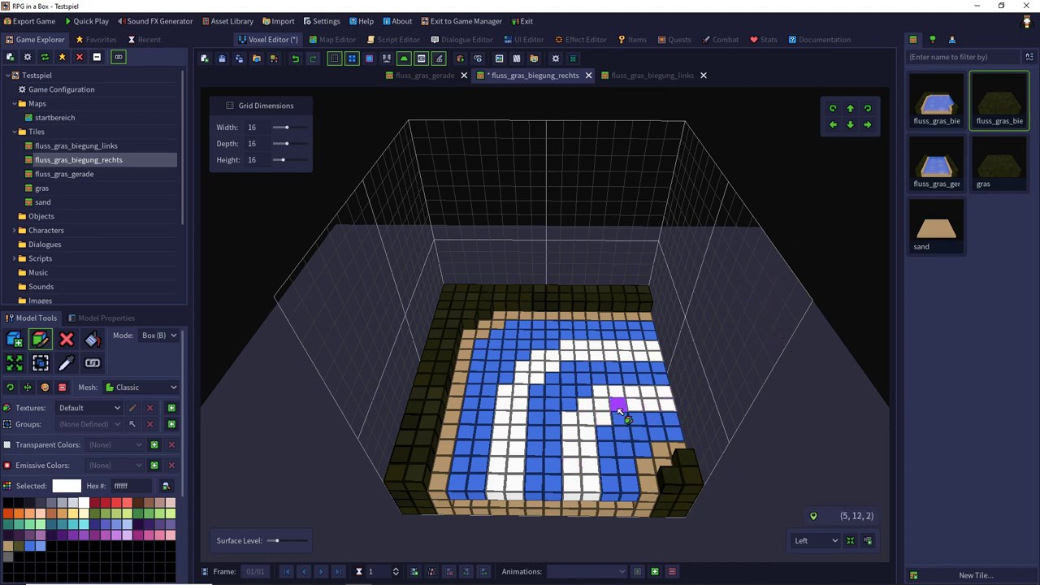
{"action": "key", "text": "ctrl+s"}
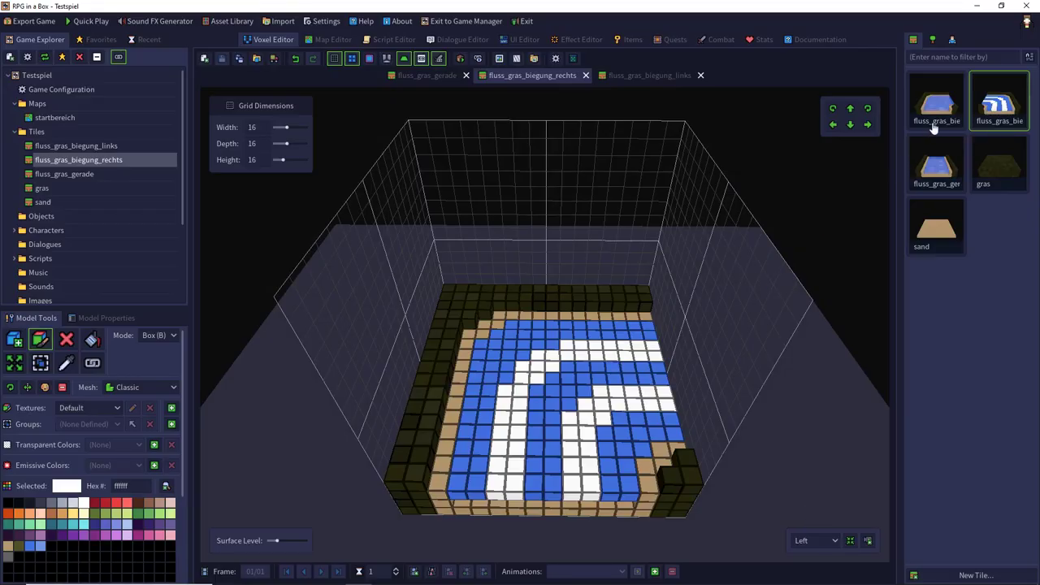
- Play the flow animation of fluss_gras_biegung_links and examine the ripple positions in fluss_gras_gerade from the front and back views
{"action": "left_click", "coordinate": [944, 104]}
{"action": "middle_click_drag", "start_coordinate": [682, 244], "coordinate": [680, 327]}
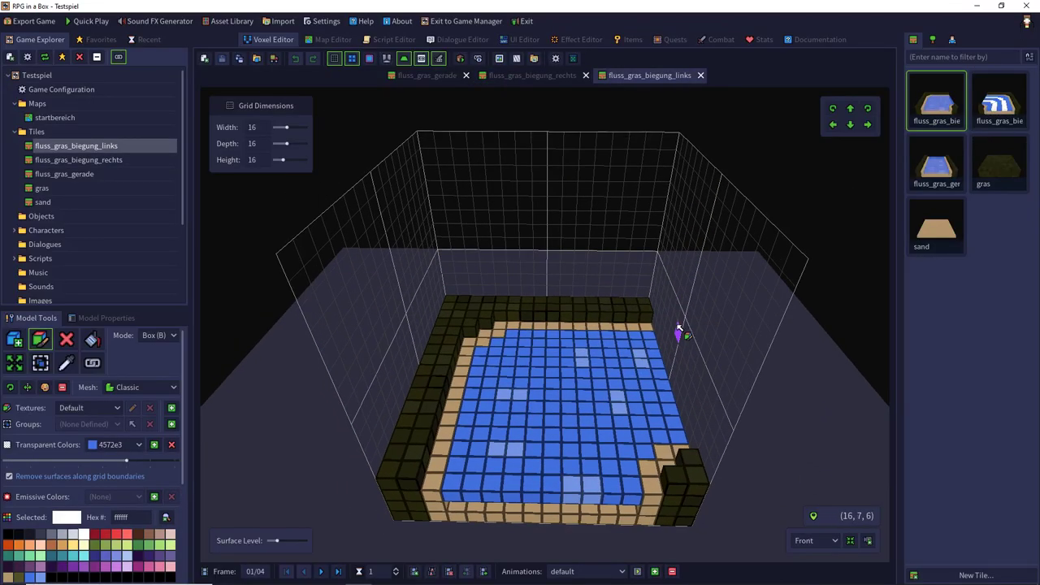
{"action": "left_click", "coordinate": [638, 572]}
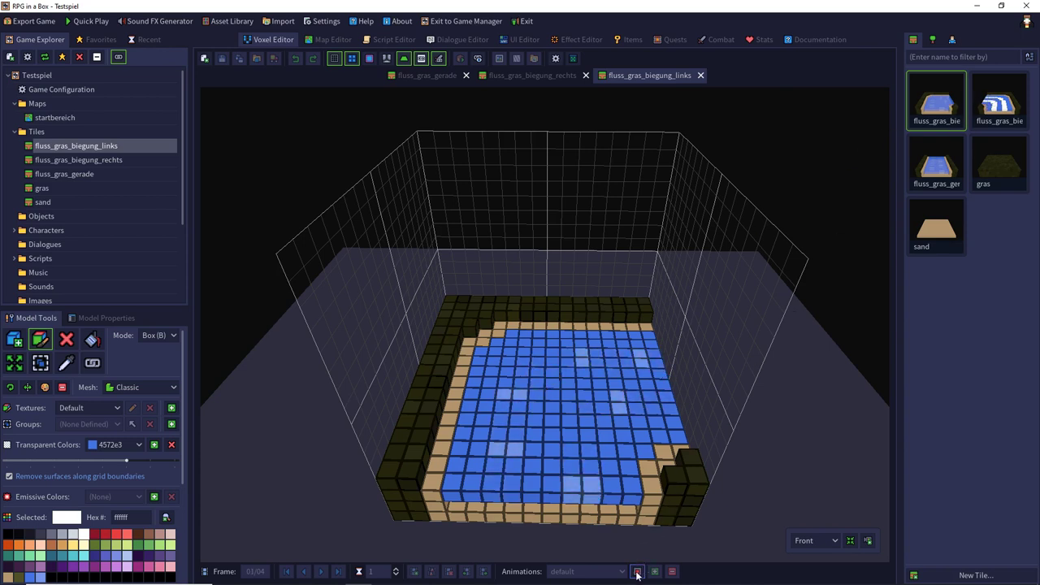
{"action": "double_click", "coordinate": [925, 159]}
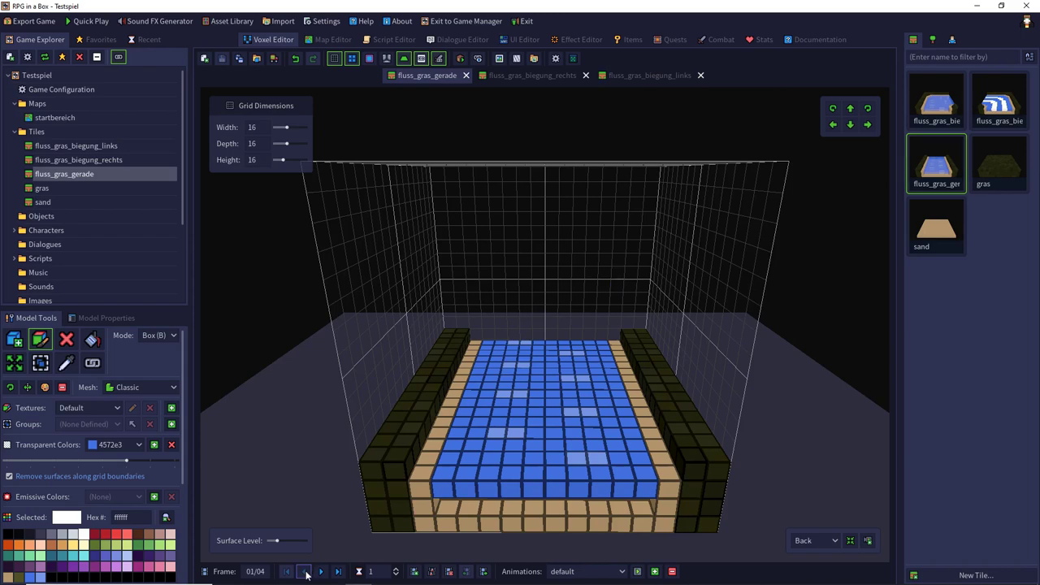
{"action": "left_click", "coordinate": [815, 541]}
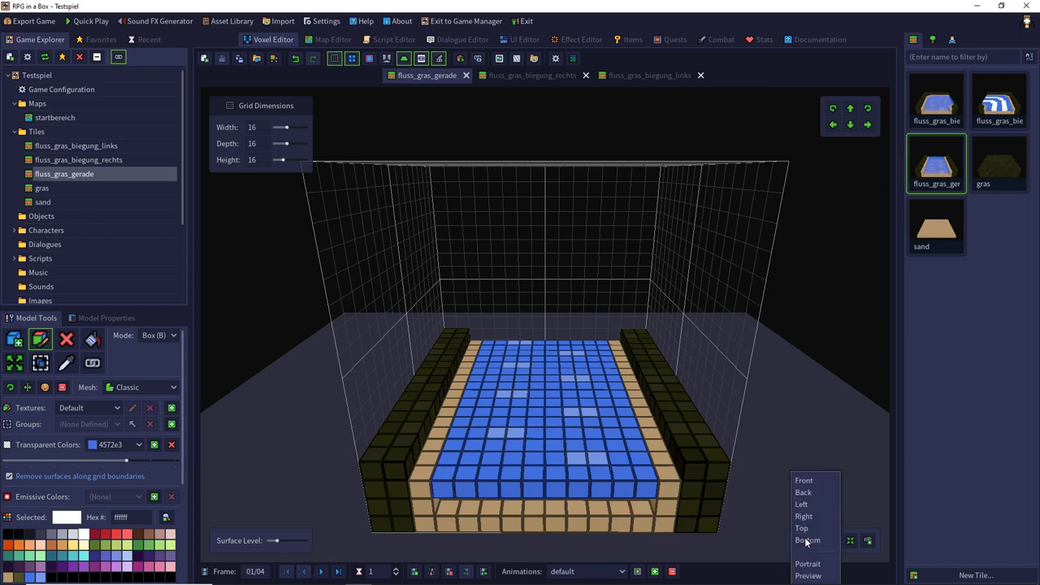
{"action": "left_click", "coordinate": [809, 483]}
{"action": "right_click_drag", "start_coordinate": [674, 308], "coordinate": [674, 355]}
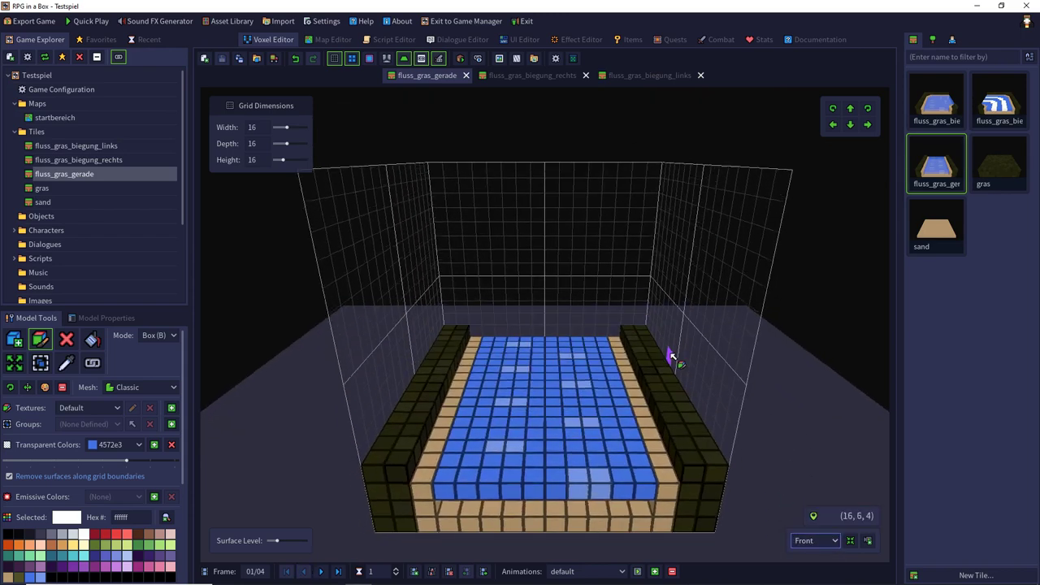
{"action": "right_click_drag", "start_coordinate": [630, 386], "coordinate": [297, 417]}
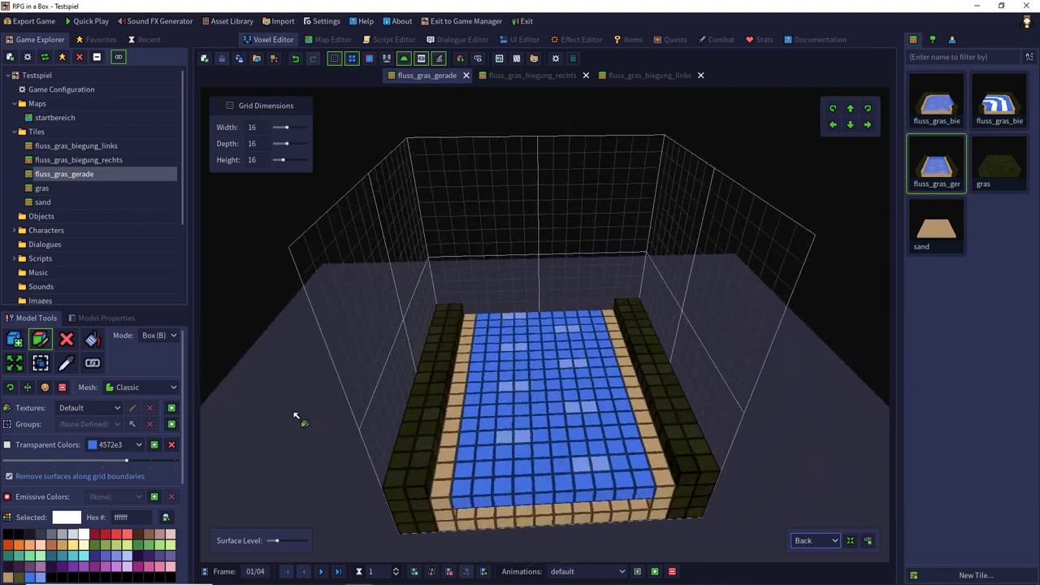
- In fluss_gras_biegung_rechts, paint two-voxel-wide light blue 7597e9 ripples near the straight ends of both white stripes, using fluss_gras_gerade as reference
{"action": "left_click", "coordinate": [992, 102]}
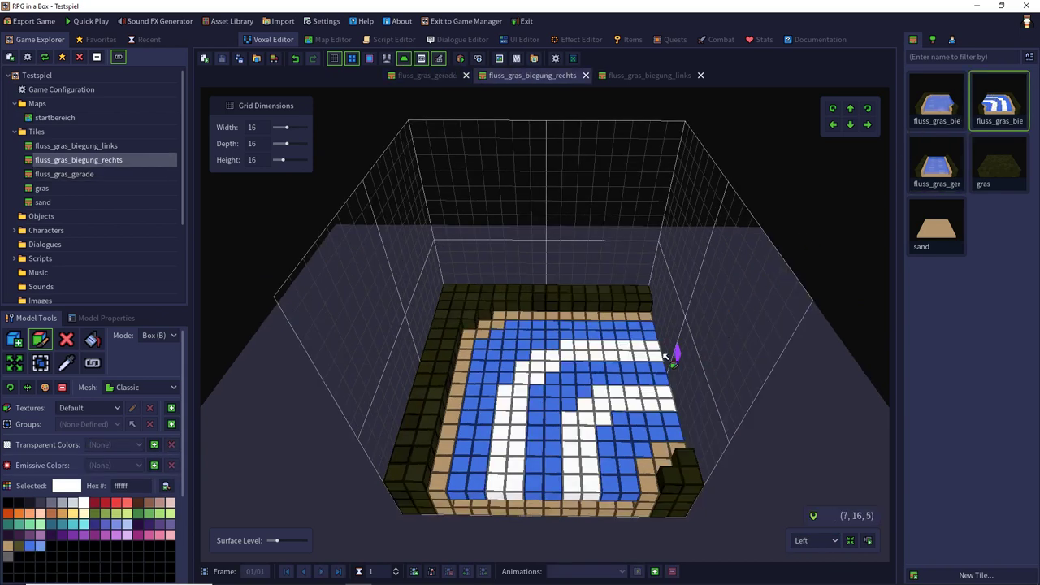
{"action": "left_click", "coordinate": [817, 542]}
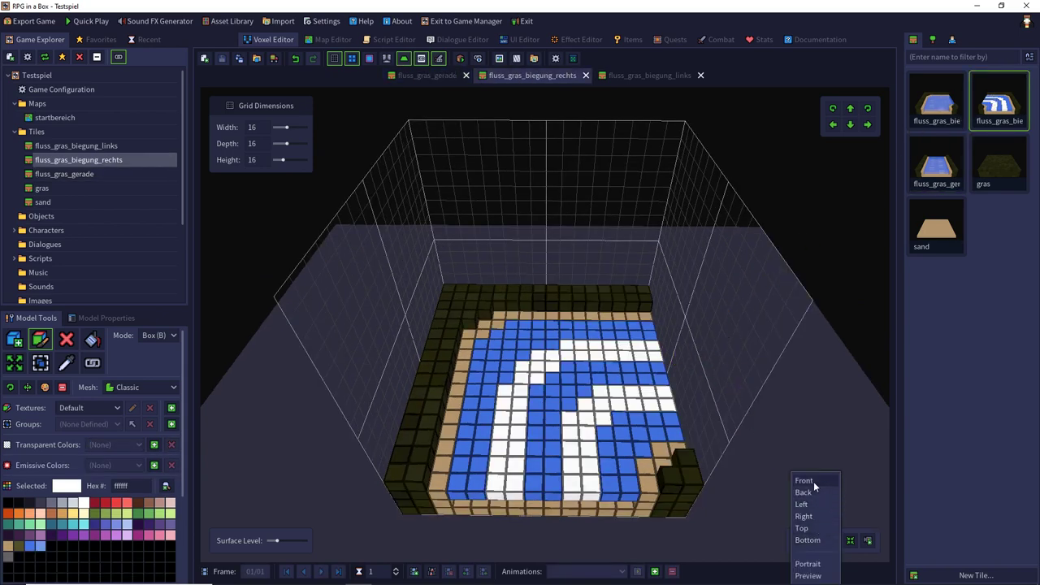
{"action": "left_click", "coordinate": [803, 516]}
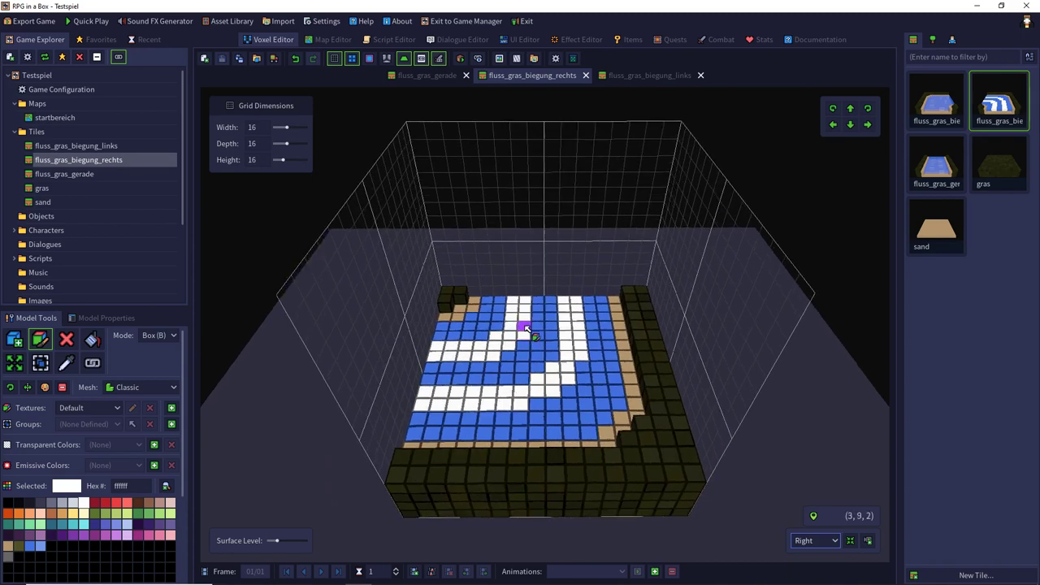
{"action": "left_click", "coordinate": [41, 547]}
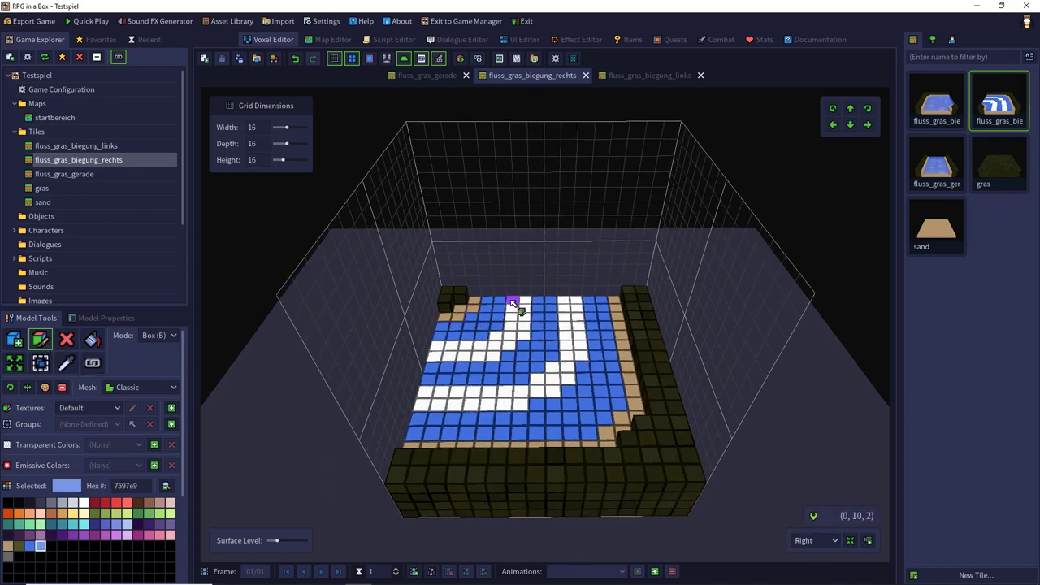
{"action": "left_click", "coordinate": [513, 302]}
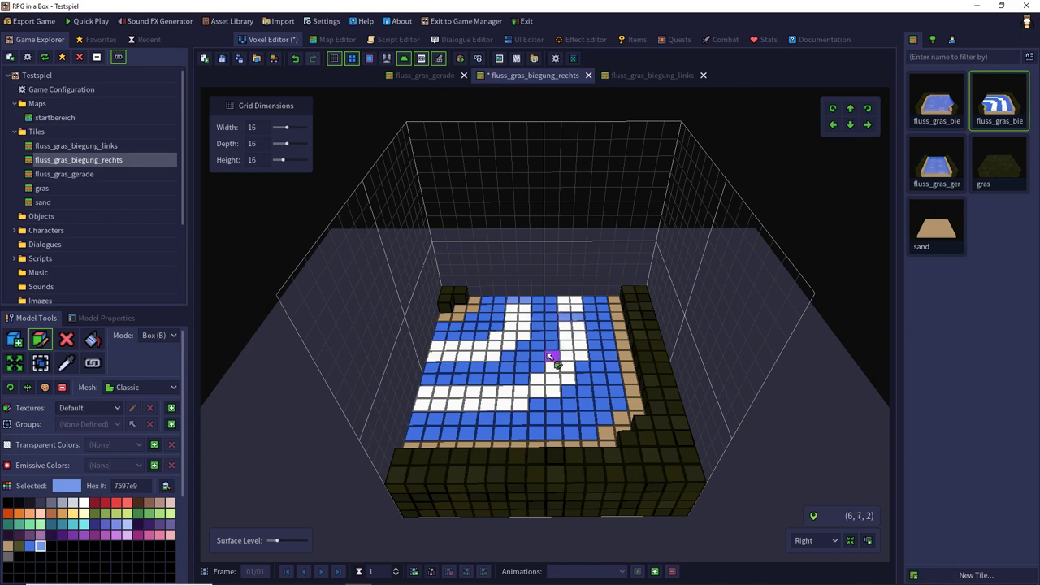
{"action": "double_click", "coordinate": [932, 164]}
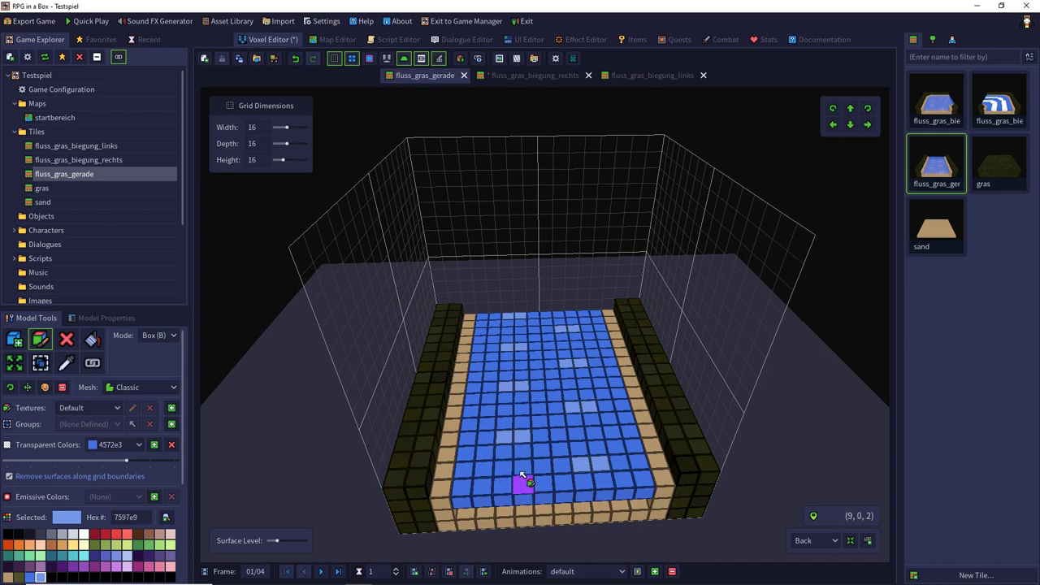
{"action": "double_click", "coordinate": [1004, 105]}
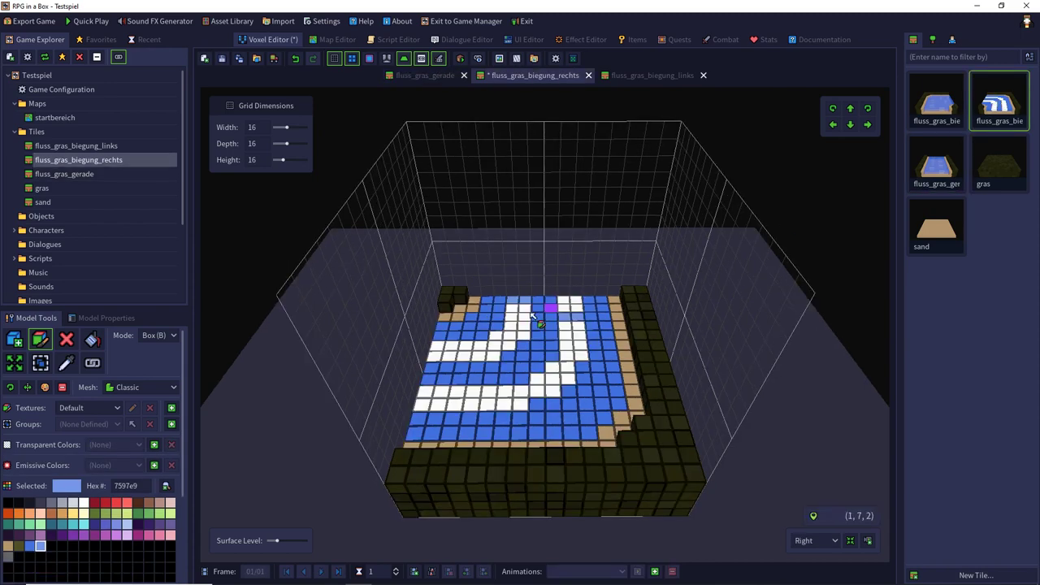
- Paint two-voxel pairs at intervals along both white current stripes light blue (7597e9)
{"action": "middle_click_drag", "start_coordinate": [524, 316], "coordinate": [688, 291]}
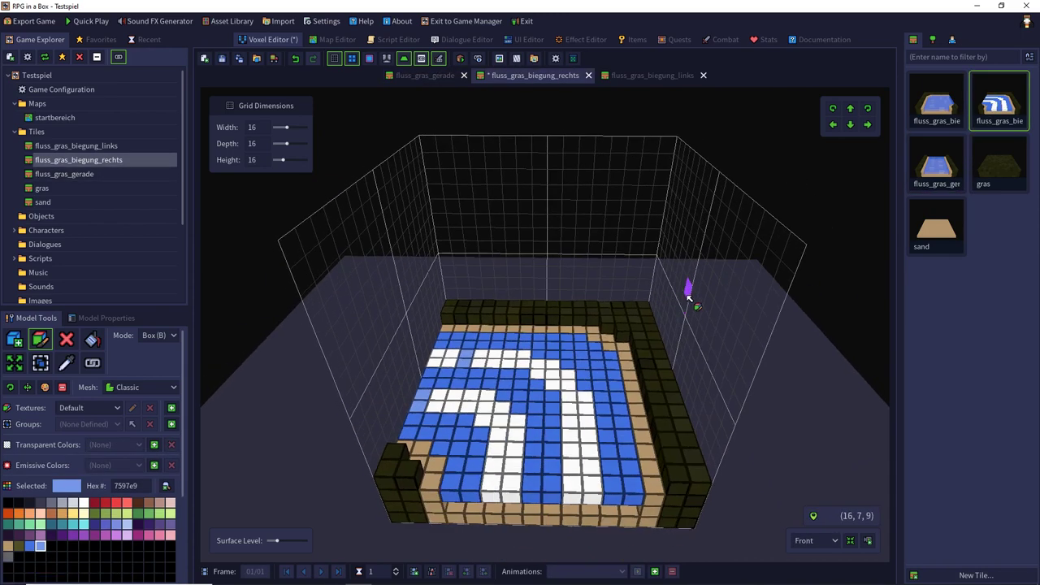
{"action": "left_click", "coordinate": [503, 432]}
{"action": "left_click", "coordinate": [511, 434]}
{"action": "left_click", "coordinate": [573, 467]}
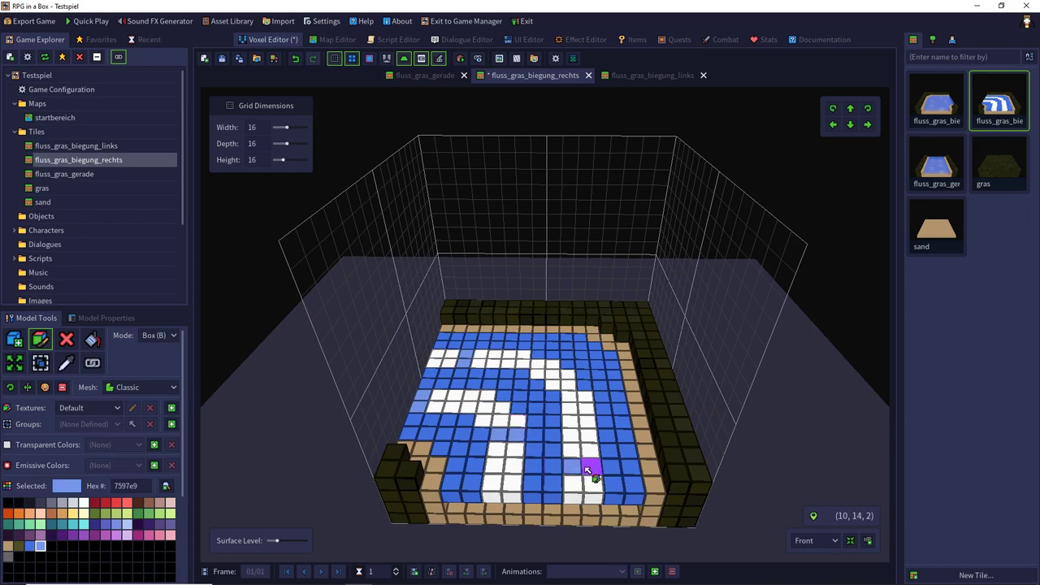
{"action": "key", "text": "e"}
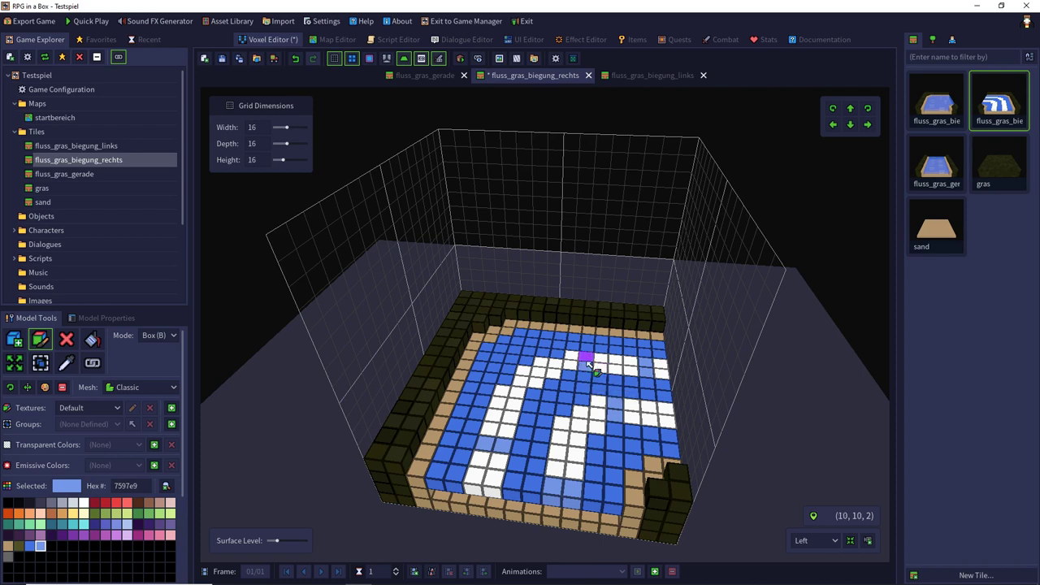
{"action": "left_click", "coordinate": [513, 391]}
{"action": "left_click", "coordinate": [501, 392]}
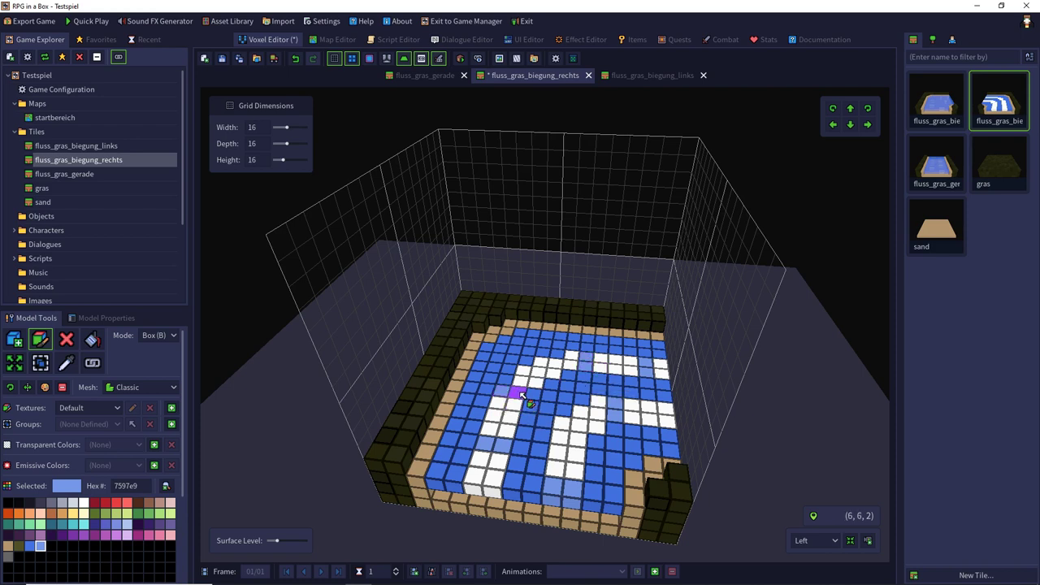
{"action": "middle_click_drag", "start_coordinate": [522, 395], "coordinate": [533, 394]}
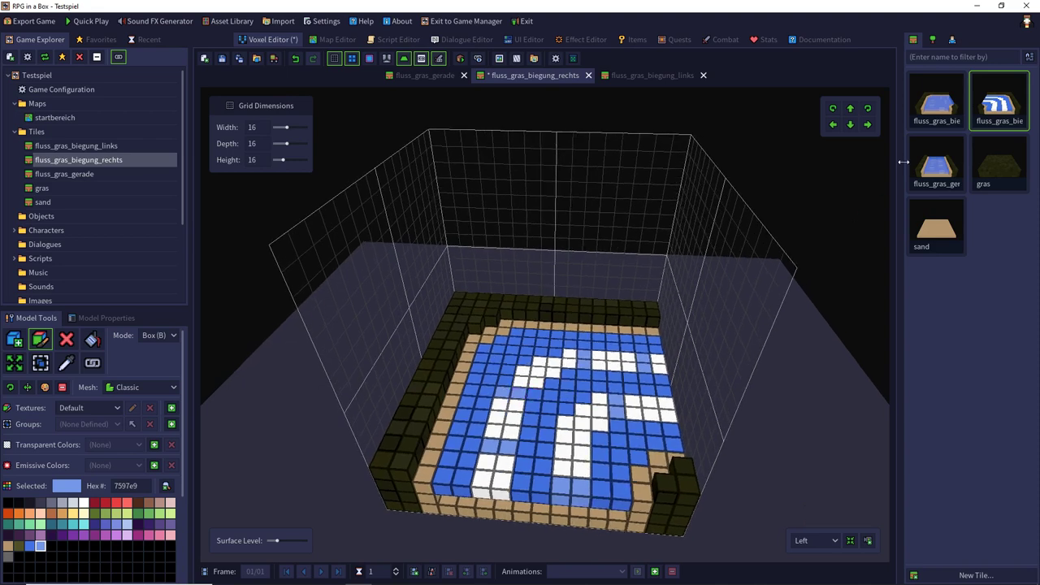
- Open the fluss_gras_biegung_links tile and step back and forth through its four animation frames to examine how the light blue voxels move
{"action": "double_click", "coordinate": [940, 108]}
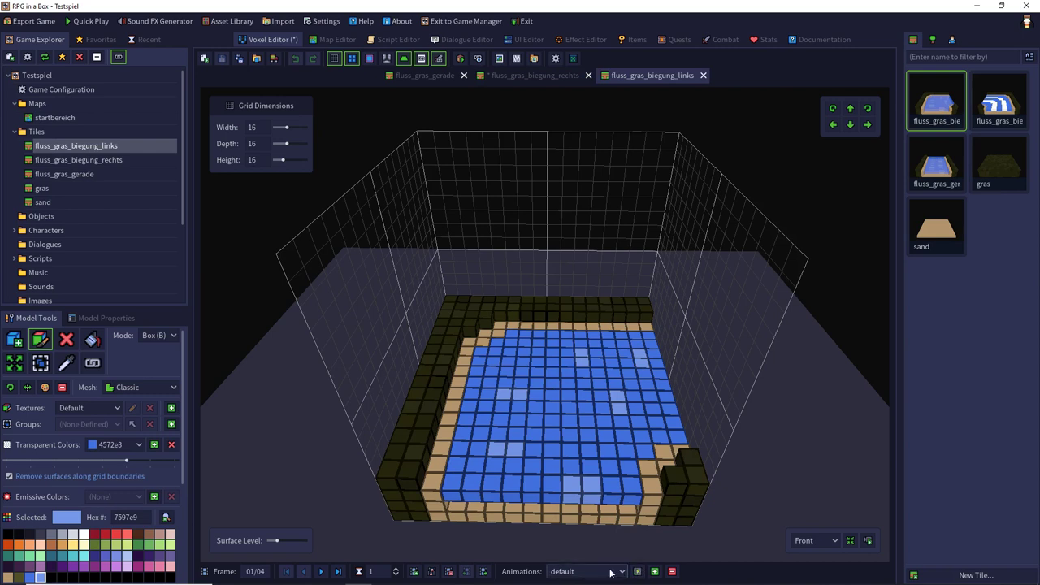
{"action": "left_click", "coordinate": [321, 572]}
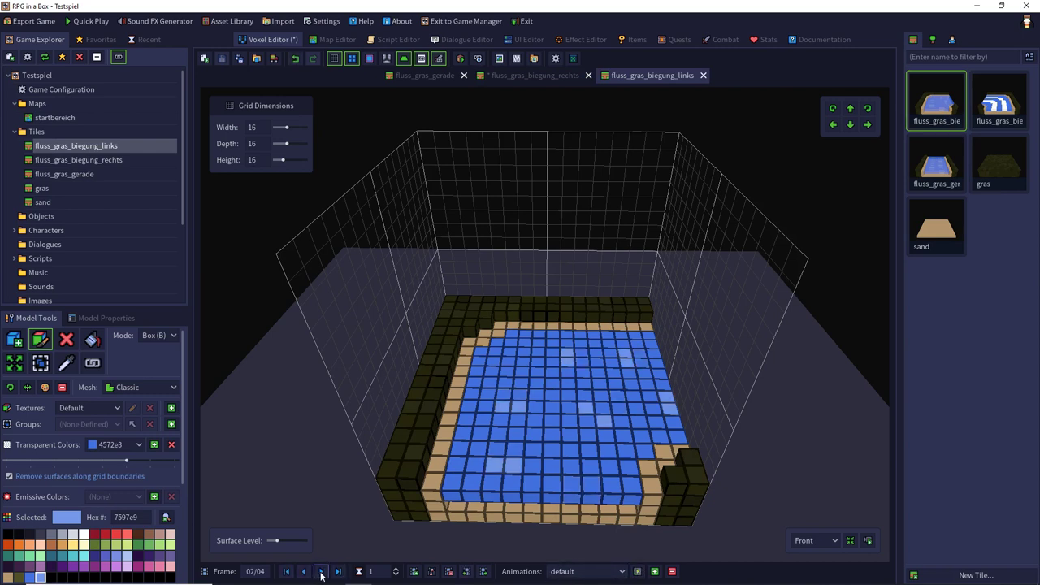
{"action": "left_click", "coordinate": [321, 572]}
{"action": "left_click", "coordinate": [321, 572]}
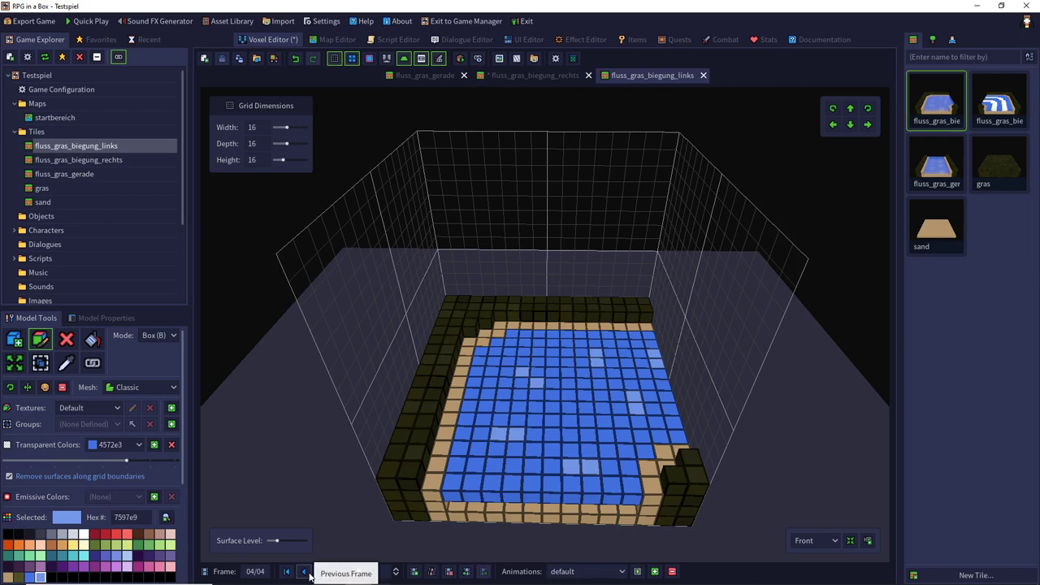
{"action": "left_click", "coordinate": [304, 571]}
{"action": "left_click", "coordinate": [304, 571]}
{"action": "left_click", "coordinate": [303, 571]}
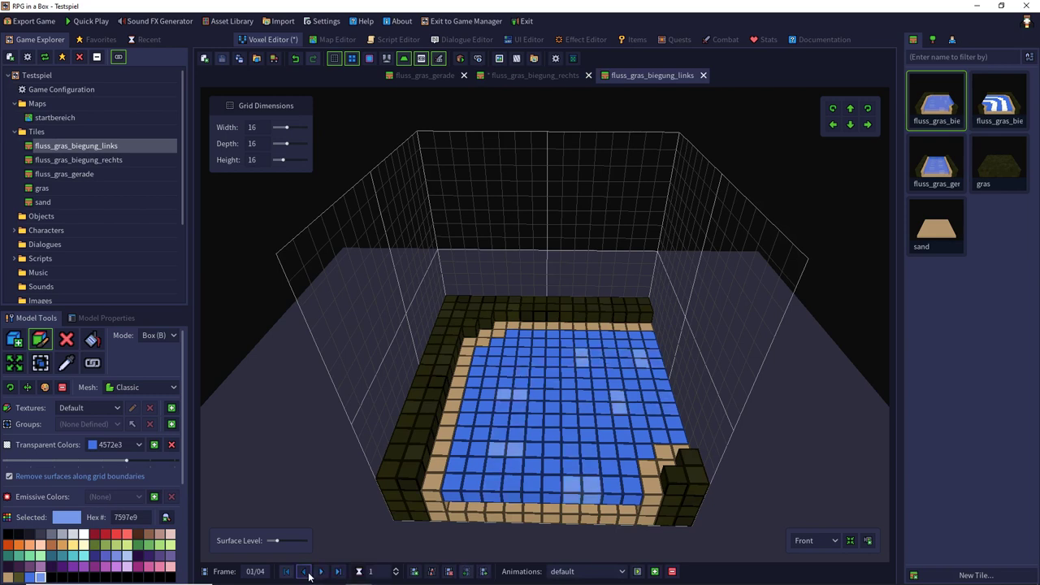
{"action": "left_click", "coordinate": [321, 572]}
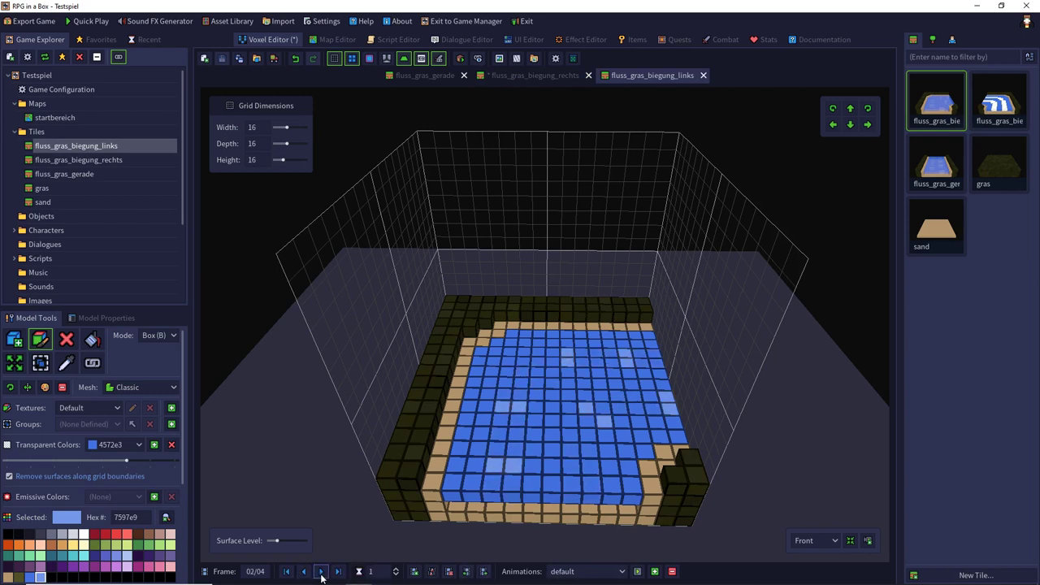
{"action": "left_click", "coordinate": [321, 572]}
{"action": "left_click", "coordinate": [321, 572]}
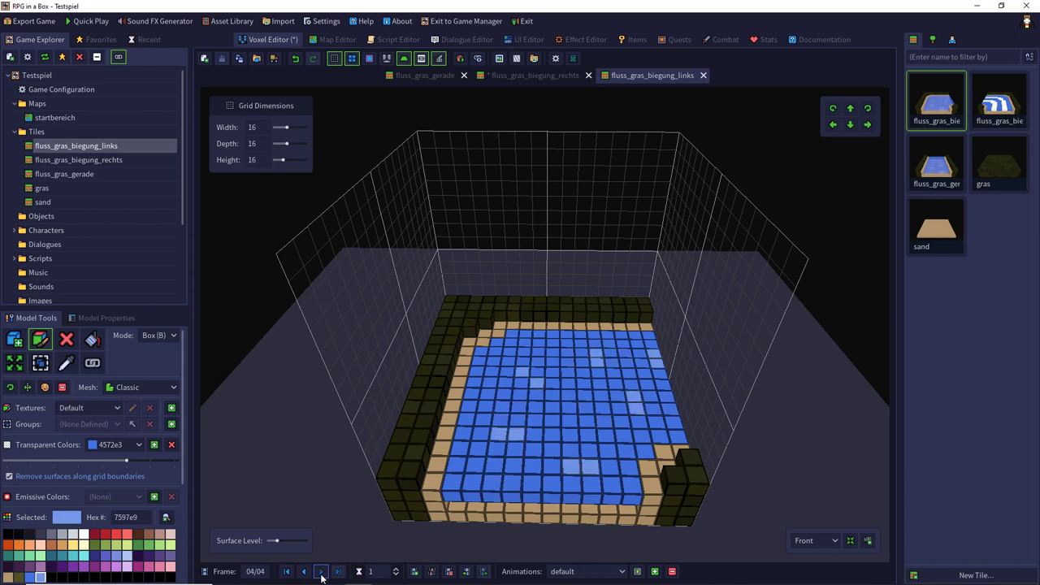
{"action": "left_click", "coordinate": [304, 571]}
{"action": "left_click", "coordinate": [303, 572]}
{"action": "left_click", "coordinate": [303, 572]}
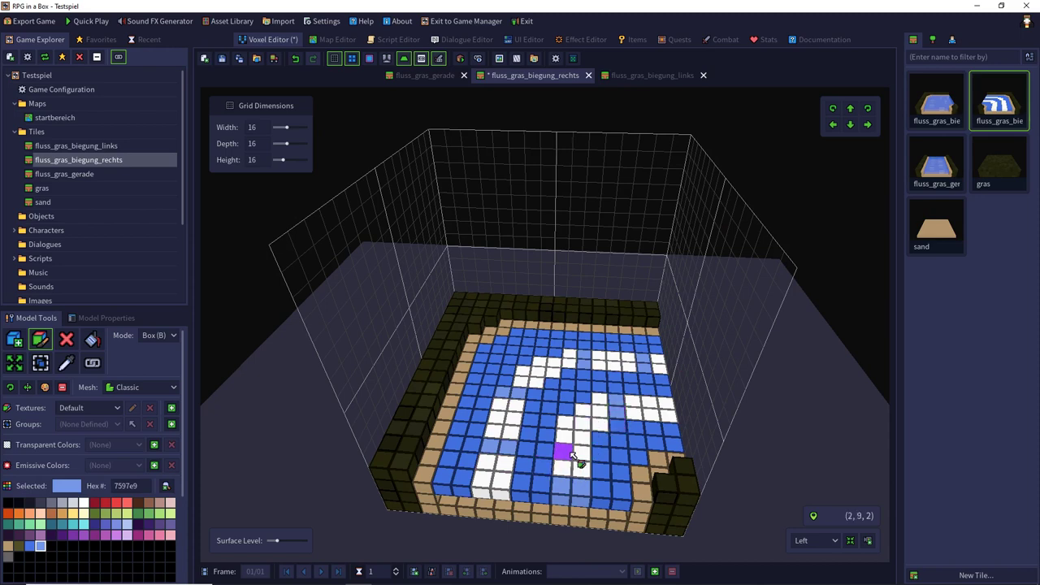
- In fluss_gras_biegung_rechts, paint the voxel pairs directly following the light blue ones along both stripes grey (a1a5b3)
{"action": "middle_click_drag", "start_coordinate": [594, 380], "coordinate": [602, 388]}
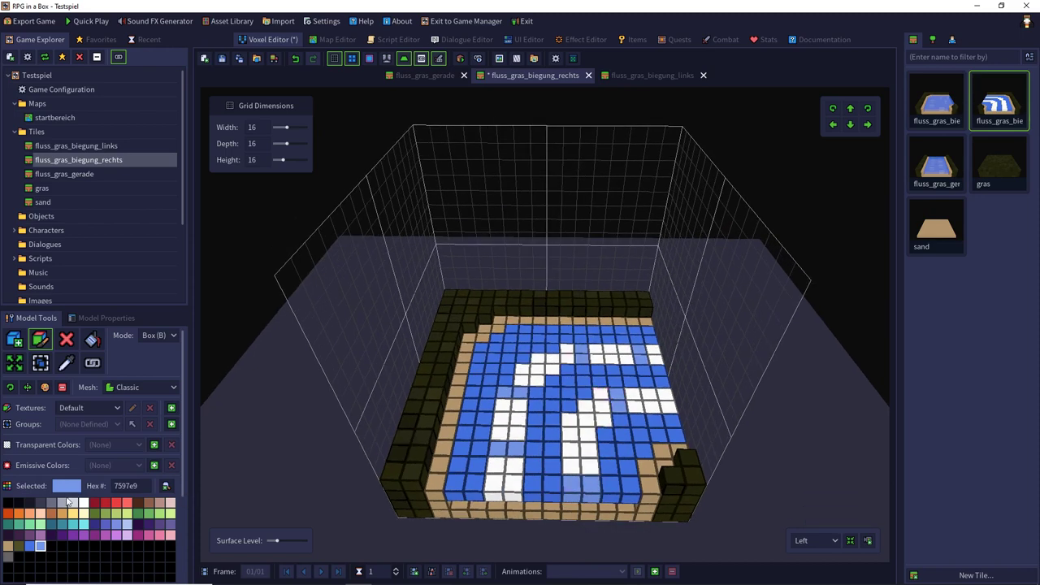
{"action": "left_click", "coordinate": [65, 502]}
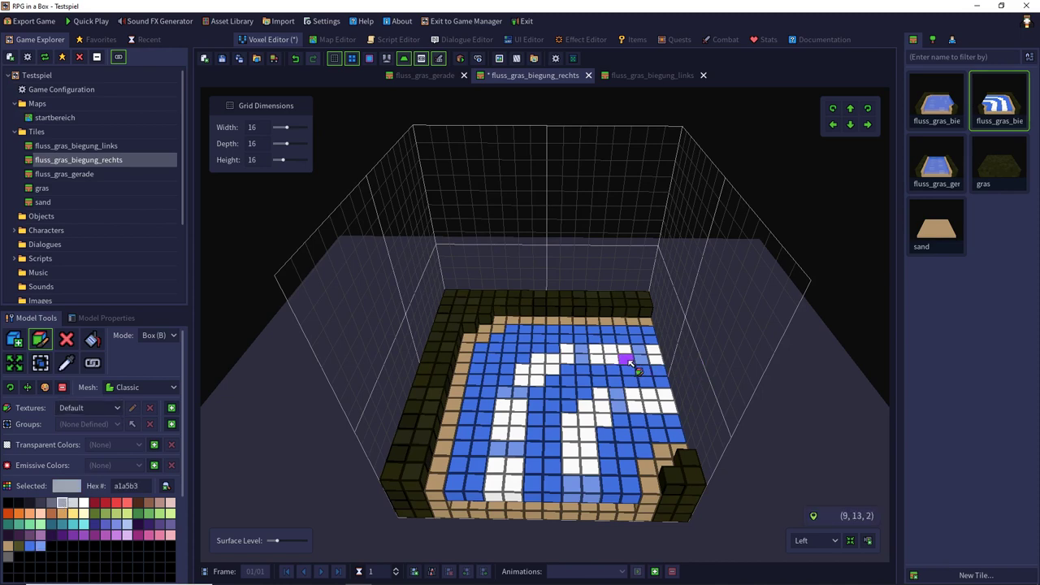
{"action": "left_click", "coordinate": [815, 540]}
{"action": "left_click", "coordinate": [808, 480]}
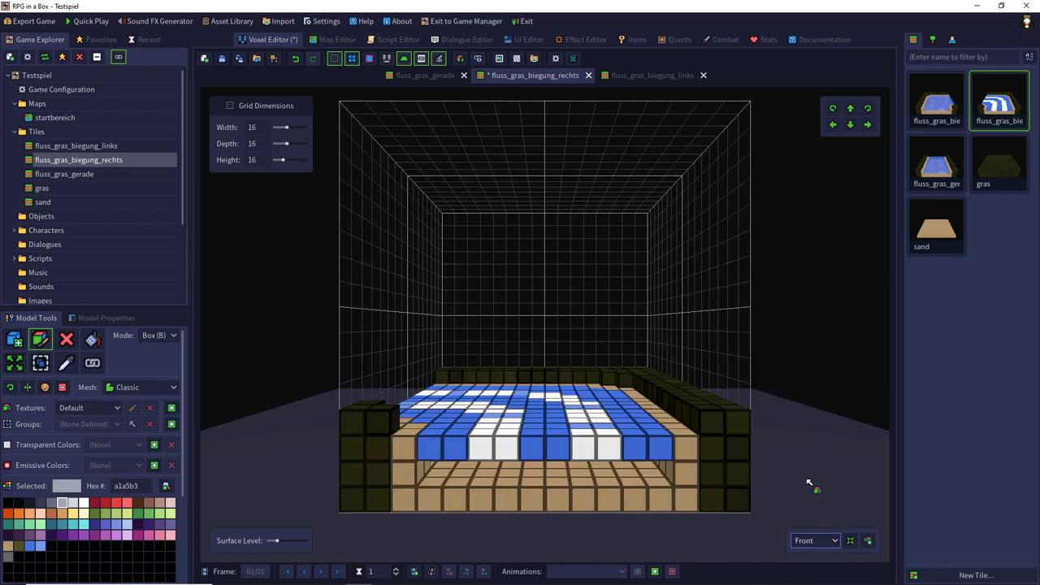
{"action": "right_click_drag", "start_coordinate": [639, 393], "coordinate": [608, 455]}
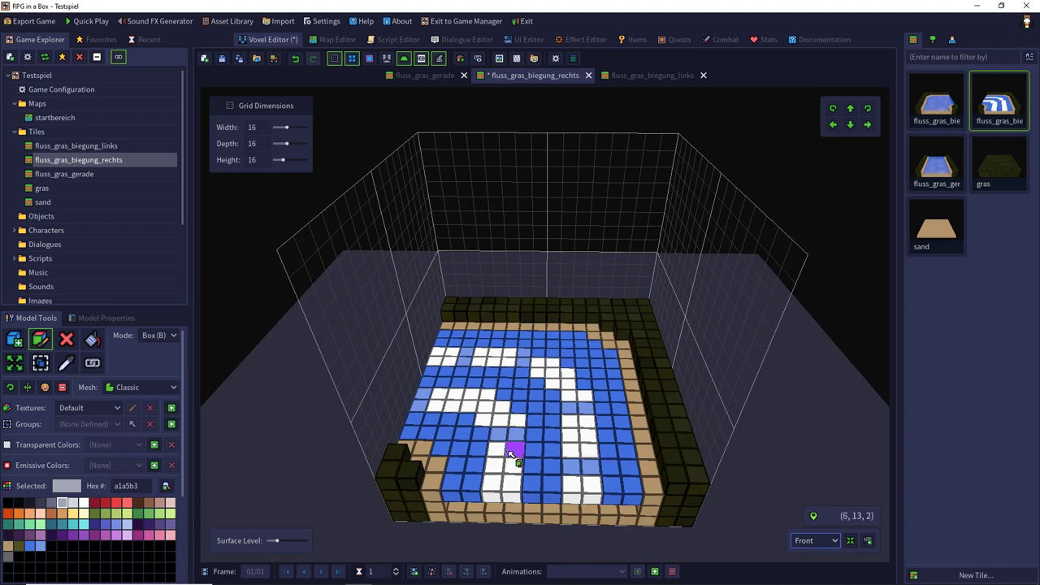
{"action": "left_click", "coordinate": [499, 453]}
{"action": "left_click", "coordinate": [514, 453]}
{"action": "left_click", "coordinate": [572, 485]}
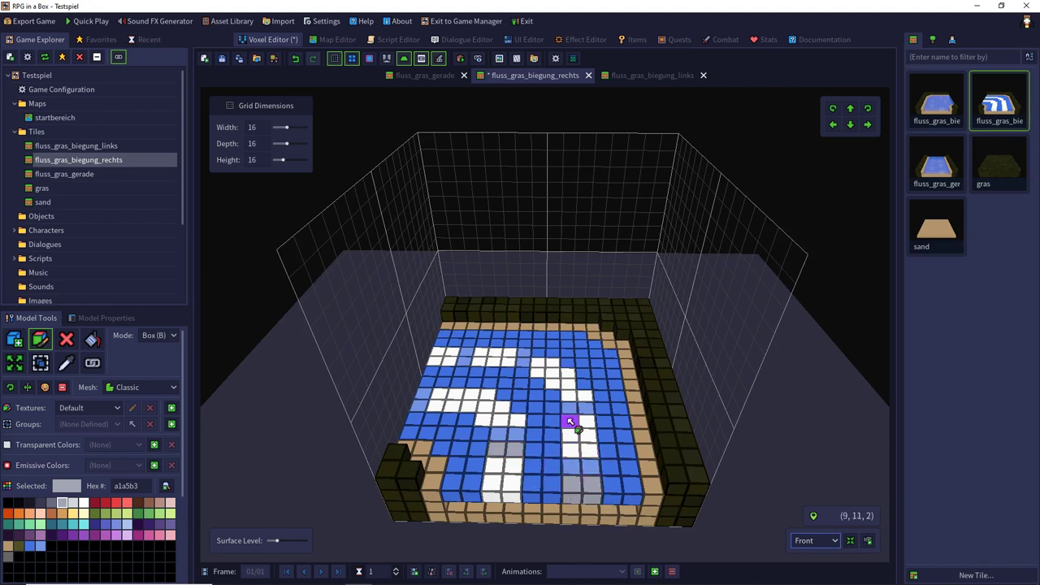
{"action": "left_click", "coordinate": [442, 404]}
{"action": "left_click", "coordinate": [446, 396]}
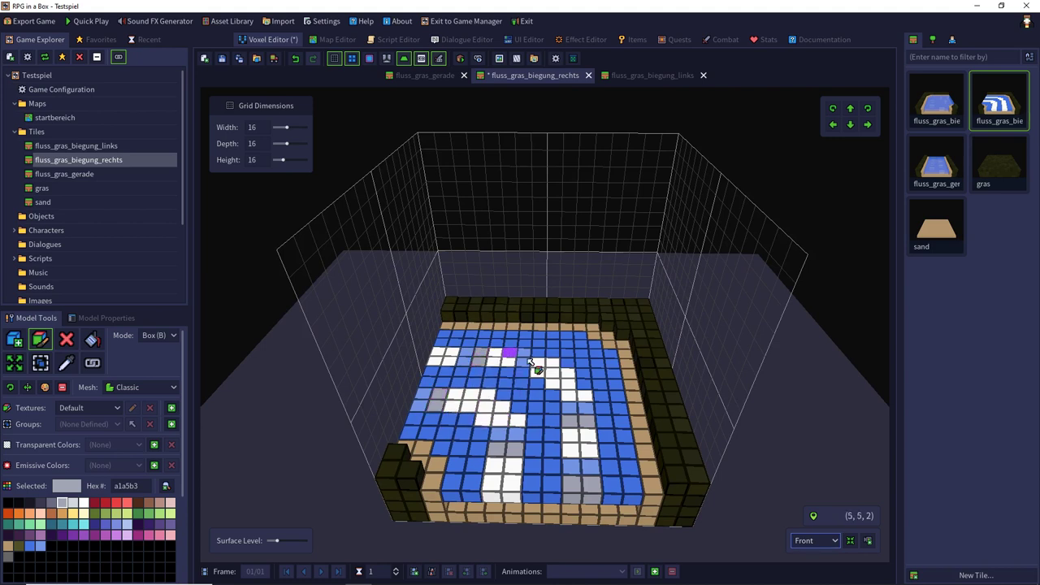
- Paint the voxel pairs beside the grey ones along both white stripes dark grey (3a394d)
{"action": "left_click", "coordinate": [40, 502]}
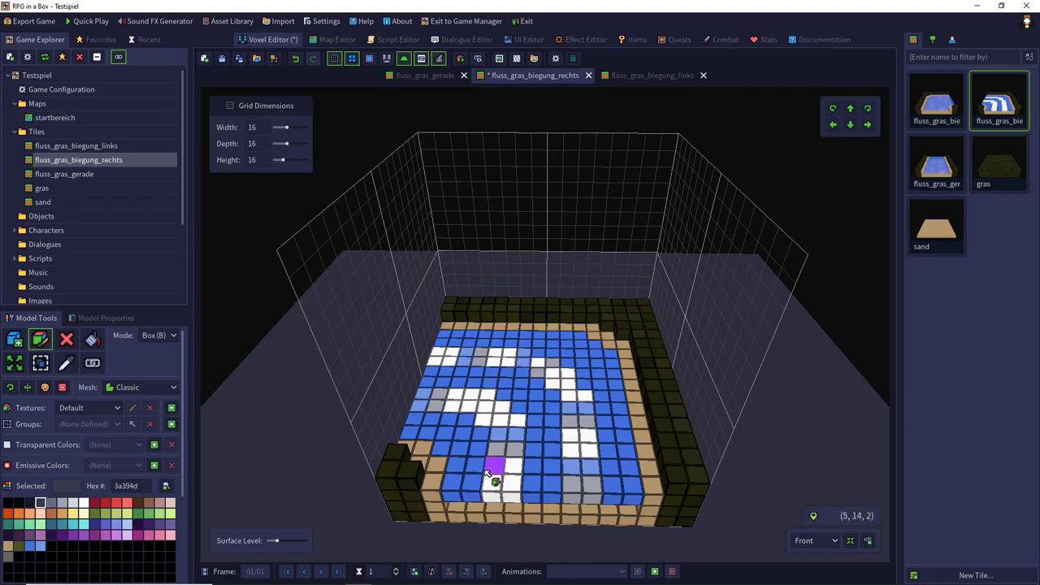
{"action": "left_click", "coordinate": [494, 464]}
{"action": "left_click", "coordinate": [509, 469]}
{"action": "left_click", "coordinate": [433, 360]}
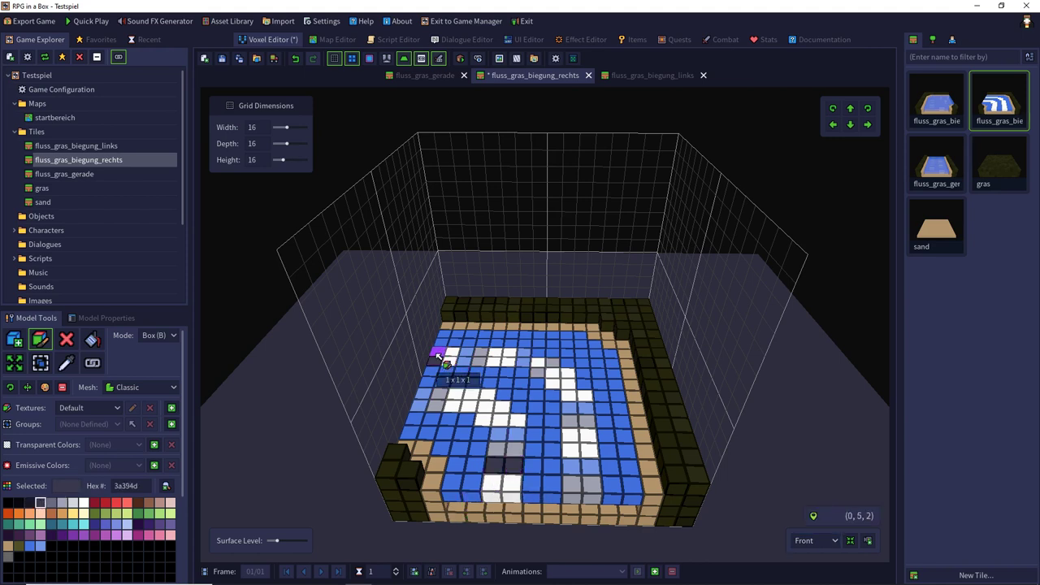
{"action": "left_click", "coordinate": [452, 405]}
{"action": "left_click", "coordinate": [456, 396]}
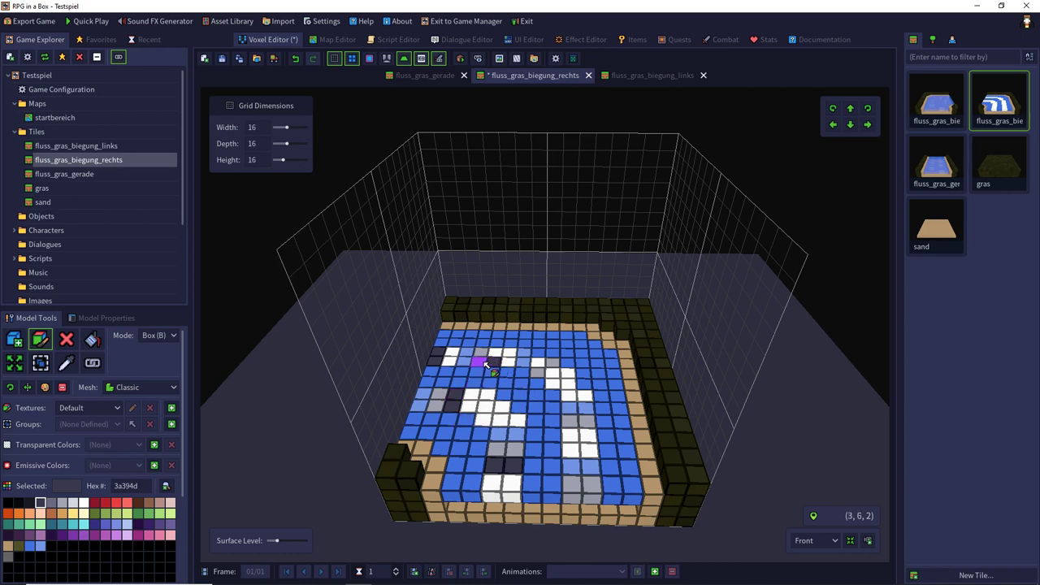
{"action": "left_click", "coordinate": [496, 354]}
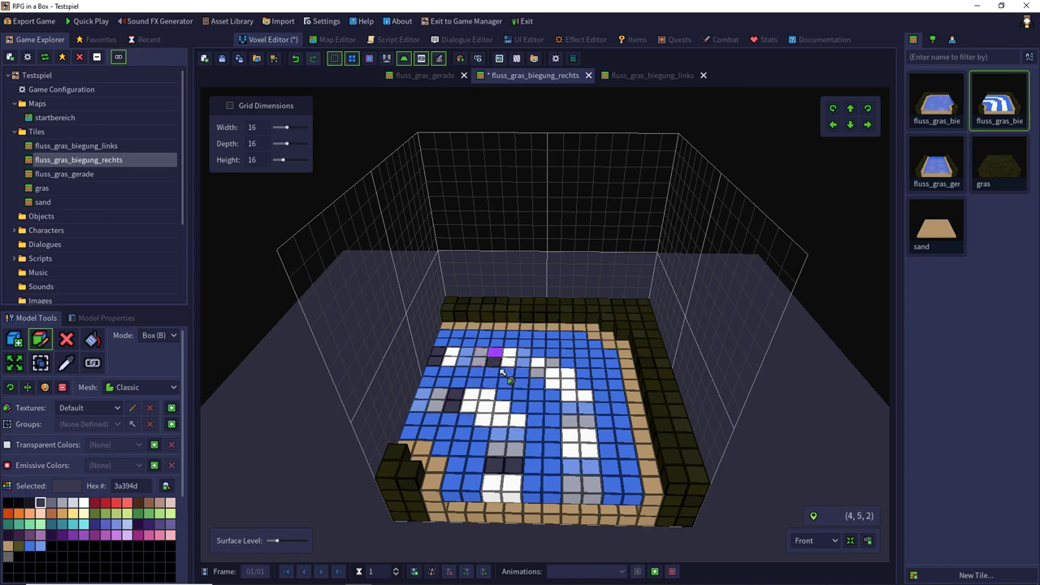
{"action": "left_click", "coordinate": [551, 384]}
{"action": "left_click", "coordinate": [575, 376]}
{"action": "left_click", "coordinate": [569, 435]}
{"action": "left_click", "coordinate": [587, 435]}
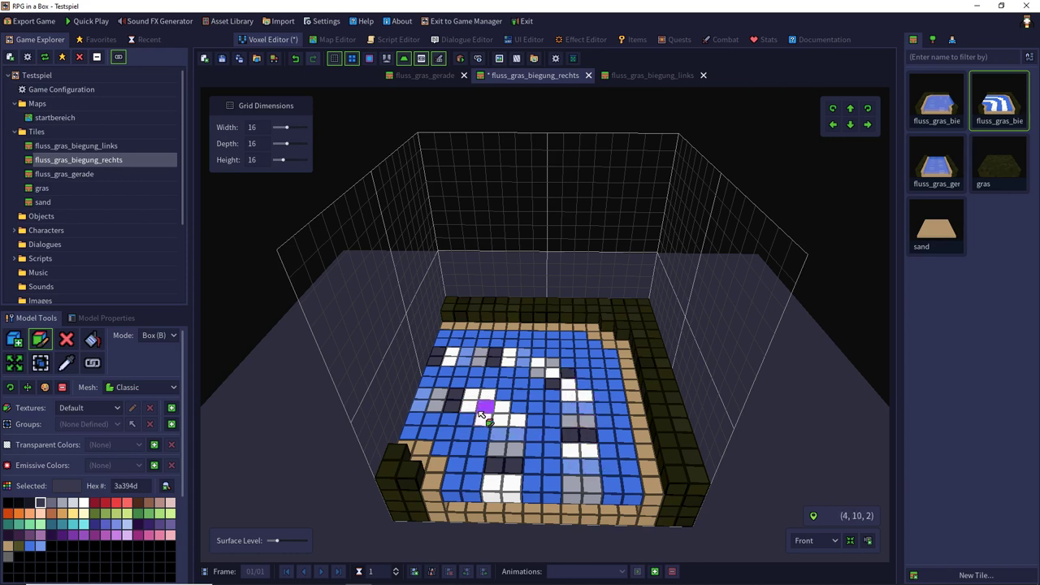
- Sample the water blue (4572e3) and paint over the surplus white voxels in the outer stripe's bend and the inner stripe's dark grey pair
{"action": "left_click", "coordinate": [17, 513]}
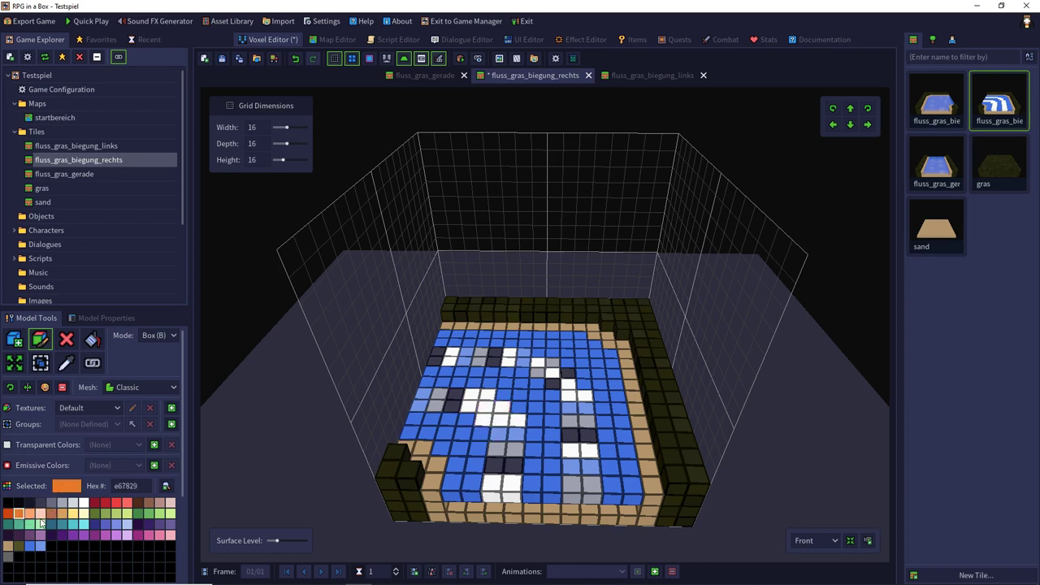
{"action": "left_click", "coordinate": [74, 365]}
{"action": "left_click", "coordinate": [446, 438]}
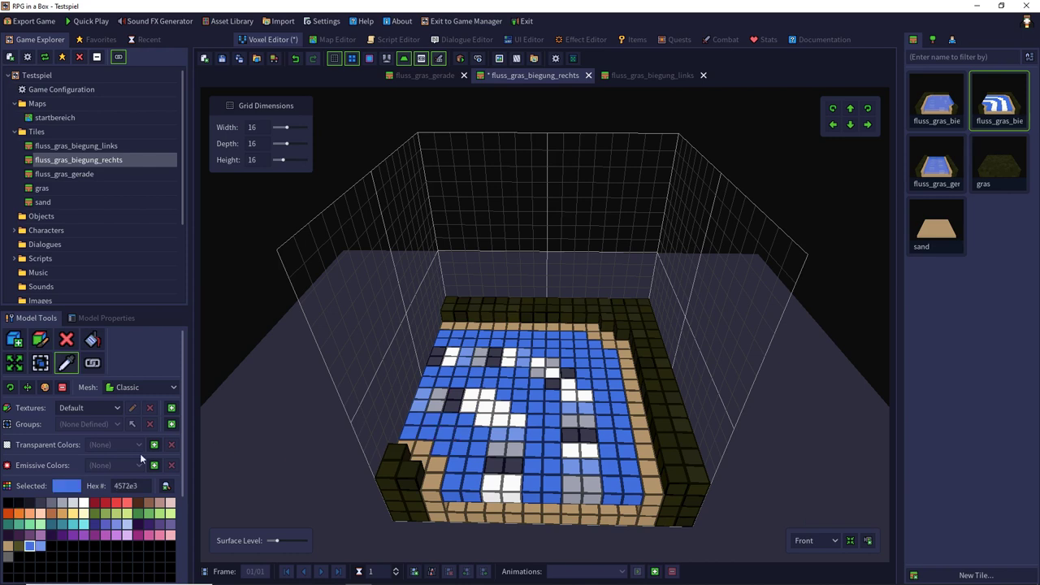
{"action": "left_click", "coordinate": [48, 340]}
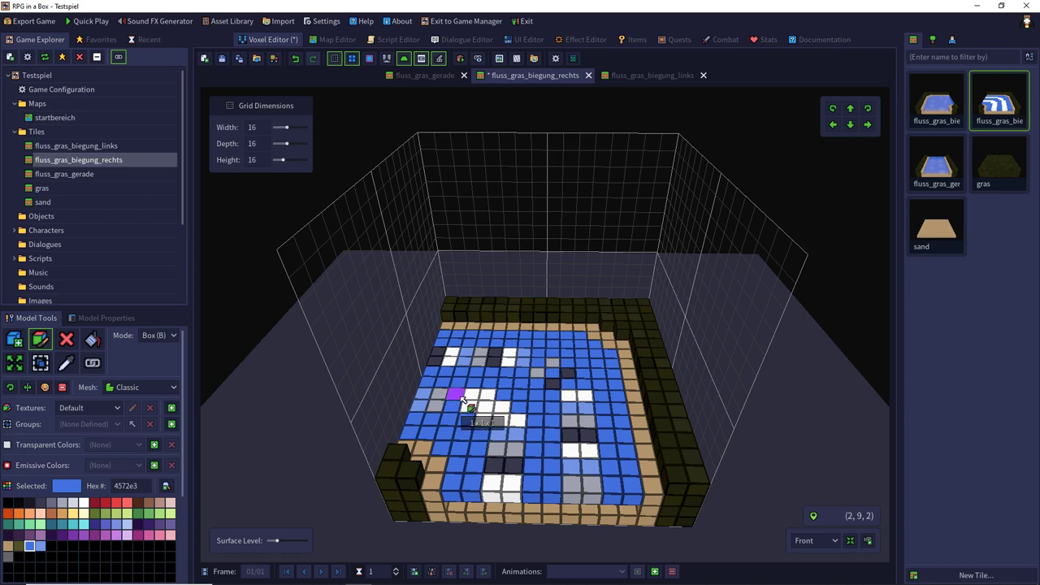
- Paint a near-black (191824) voxel pair in the inner stripe and cover surplus voxels of that stripe with water blue (4572e3)
{"action": "left_click", "coordinate": [30, 503]}
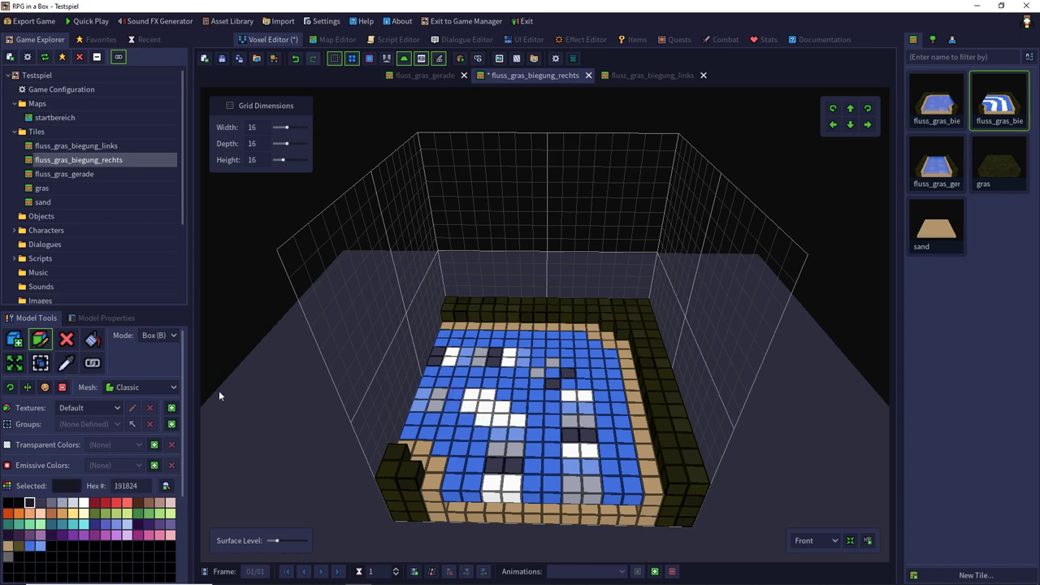
{"action": "left_click", "coordinate": [469, 403]}
{"action": "left_click", "coordinate": [66, 362]}
{"action": "left_click", "coordinate": [431, 423]}
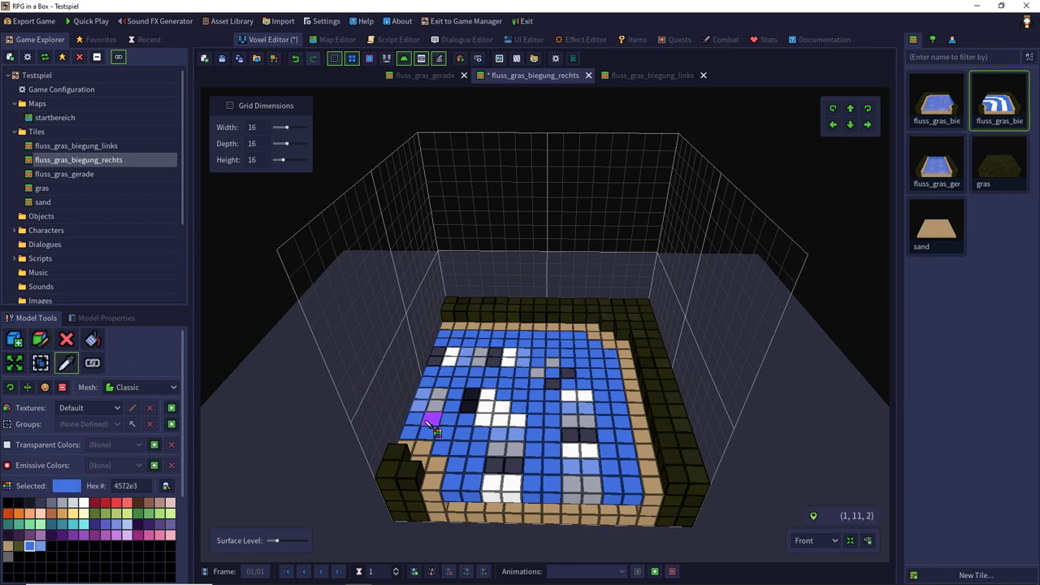
{"action": "left_click", "coordinate": [41, 340]}
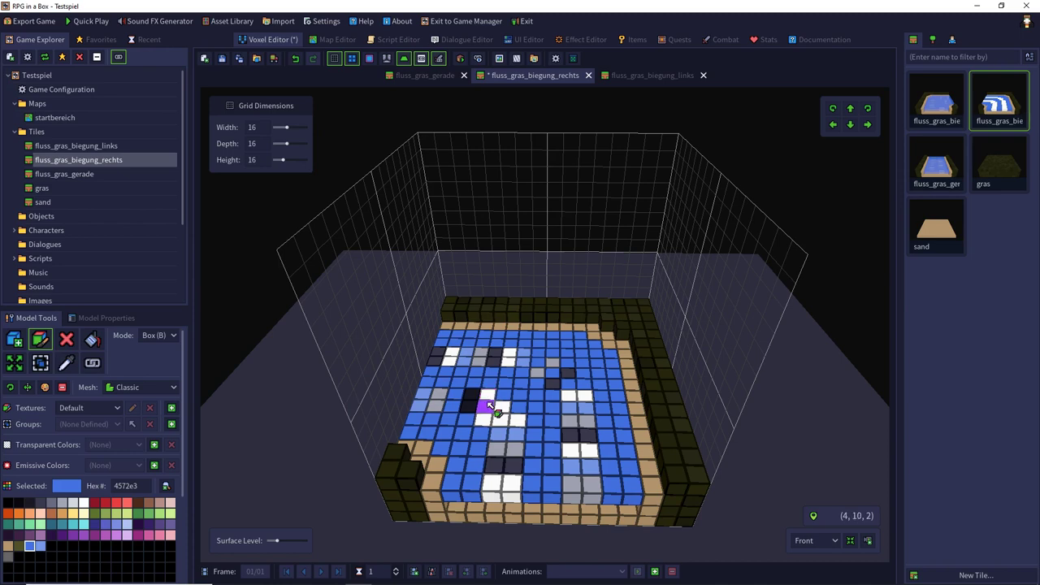
{"action": "left_click", "coordinate": [518, 420]}
{"action": "right_click_drag", "start_coordinate": [582, 382], "coordinate": [748, 365]}
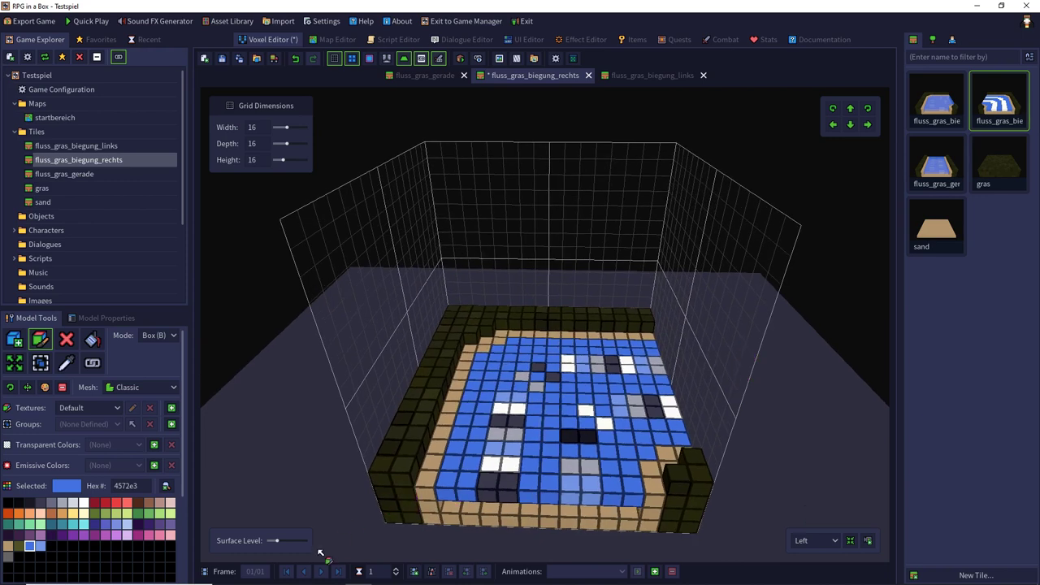
- Duplicate the frame until there are four, and in frame 1 paint every stripe voxel except the light blue pairs water blue (4572e3)
{"action": "left_click", "coordinate": [431, 572]}
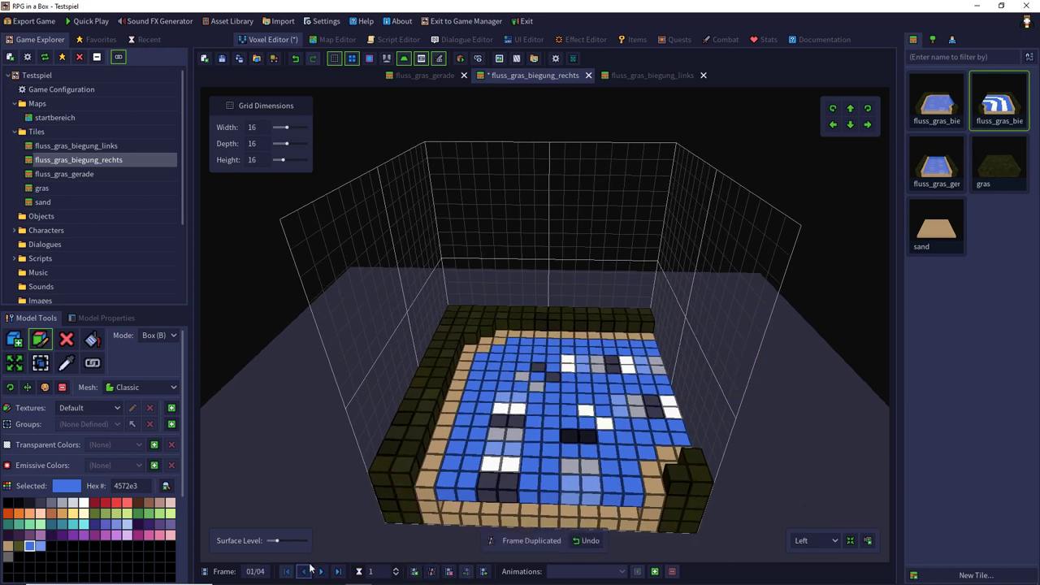
{"action": "left_click", "coordinate": [510, 483]}
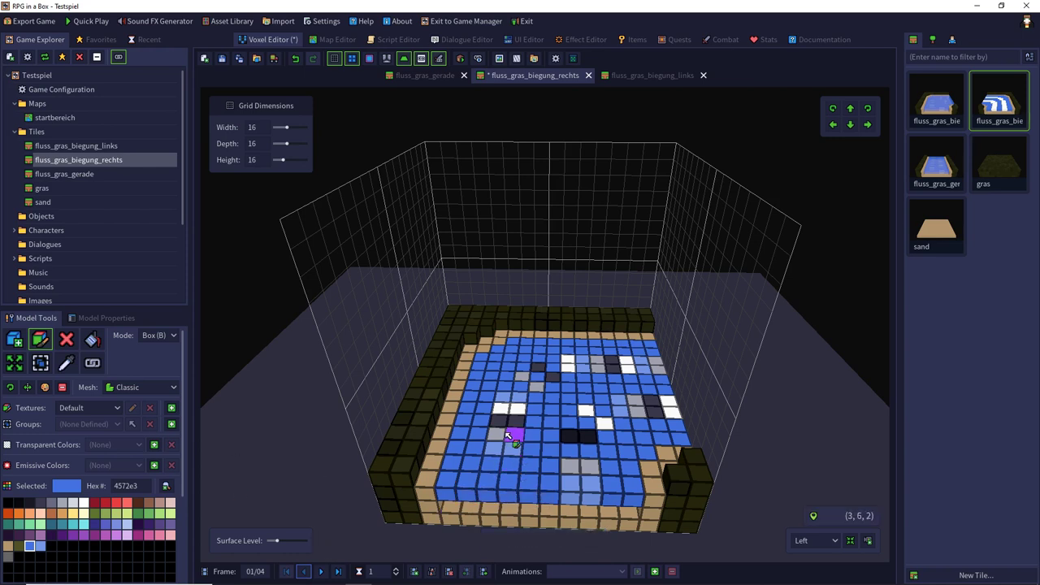
{"action": "mouse_move", "coordinate": [500, 436]}
{"action": "left_mouse_down"}
{"action": "mouse_move", "coordinate": [539, 363]}
{"action": "mouse_move", "coordinate": [529, 374]}
{"action": "mouse_move", "coordinate": [623, 367]}
{"action": "mouse_move", "coordinate": [675, 382]}
{"action": "mouse_move", "coordinate": [681, 416]}
{"action": "mouse_move", "coordinate": [648, 428]}
{"action": "mouse_move", "coordinate": [611, 403]}
{"action": "mouse_move", "coordinate": [579, 437]}
{"action": "mouse_move", "coordinate": [577, 484]}
{"action": "mouse_move", "coordinate": [600, 465]}
{"action": "mouse_move", "coordinate": [585, 476]}
{"action": "left_mouse_up"}
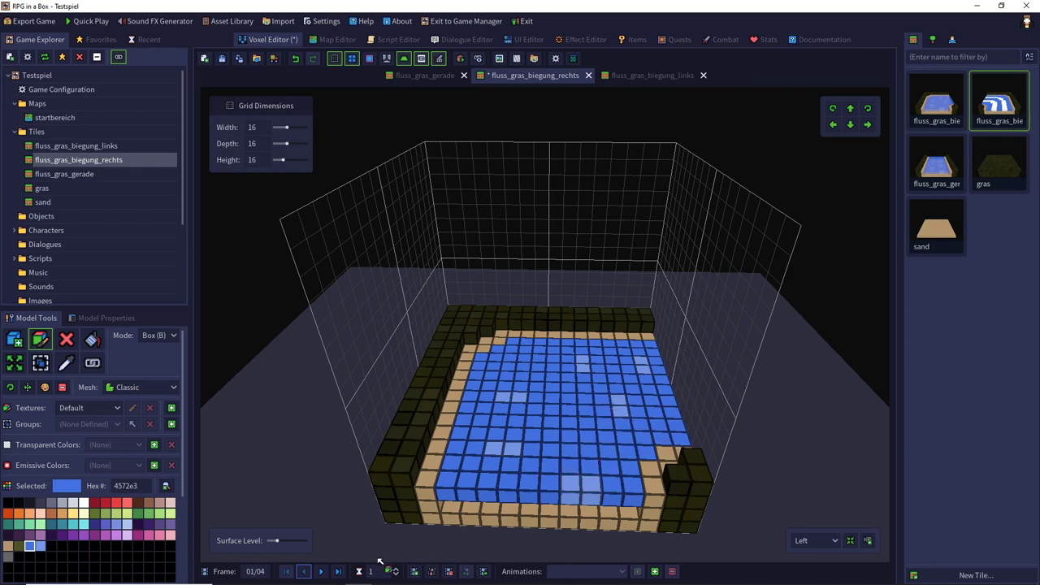
- In frame 2, paint the stripe voxels water blue (4572e3), keeping the light grey pairs as markers
{"action": "left_click", "coordinate": [323, 573]}
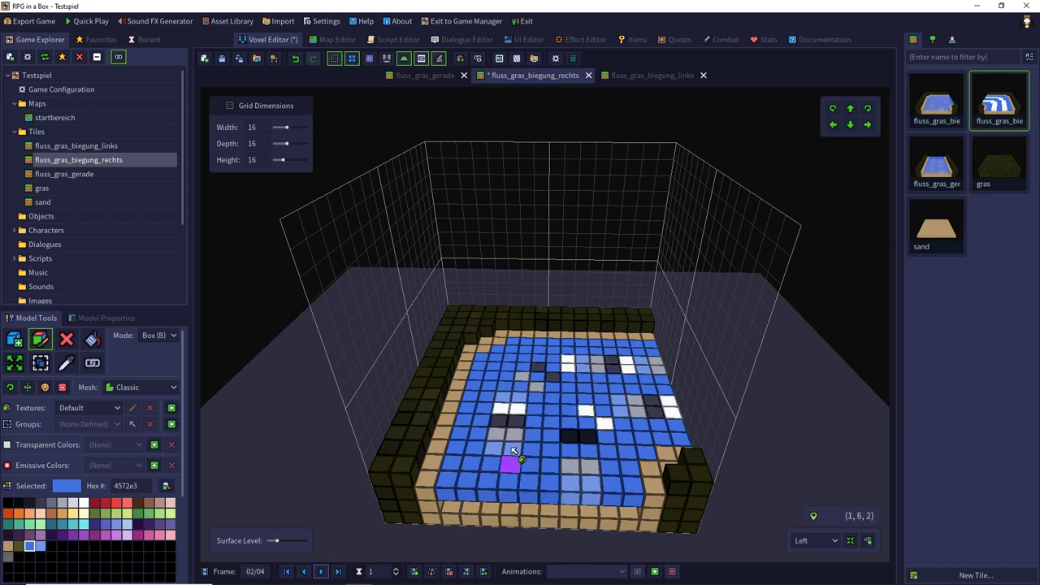
{"action": "mouse_move", "coordinate": [513, 452]}
{"action": "left_mouse_down"}
{"action": "mouse_move", "coordinate": [494, 432]}
{"action": "mouse_move", "coordinate": [537, 399]}
{"action": "mouse_move", "coordinate": [554, 367]}
{"action": "mouse_move", "coordinate": [540, 368]}
{"action": "mouse_move", "coordinate": [618, 361]}
{"action": "mouse_move", "coordinate": [654, 374]}
{"action": "mouse_move", "coordinate": [648, 395]}
{"action": "mouse_move", "coordinate": [671, 418]}
{"action": "mouse_move", "coordinate": [607, 405]}
{"action": "mouse_move", "coordinate": [568, 448]}
{"action": "mouse_move", "coordinate": [587, 457]}
{"action": "mouse_move", "coordinate": [577, 485]}
{"action": "mouse_move", "coordinate": [593, 485]}
{"action": "left_mouse_up"}
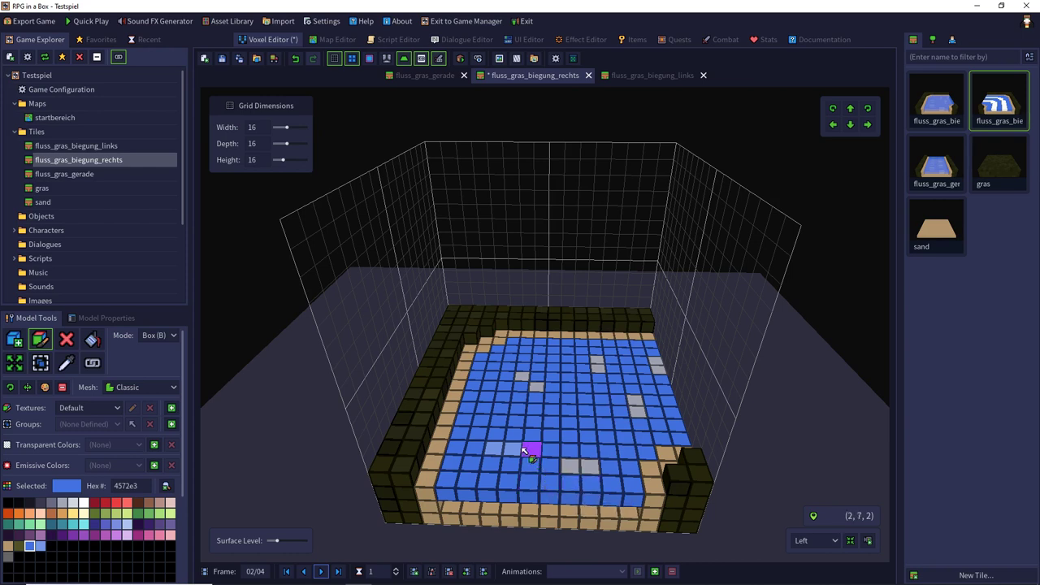
{"action": "left_click", "coordinate": [305, 572]}
{"action": "left_click", "coordinate": [322, 572]}
- In frame 2, restore the missing light grey (a1a5b3) pair in the outer stripe and cover the adjacent light blue pair with water blue (4572e3)
{"action": "left_click", "coordinate": [67, 363]}
{"action": "left_click", "coordinate": [538, 385]}
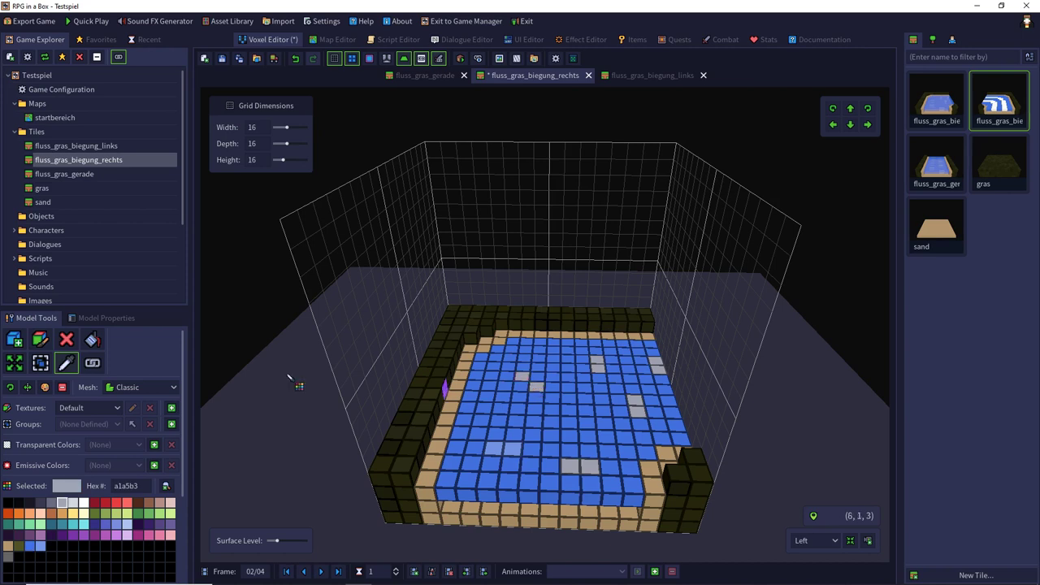
{"action": "left_click", "coordinate": [39, 339]}
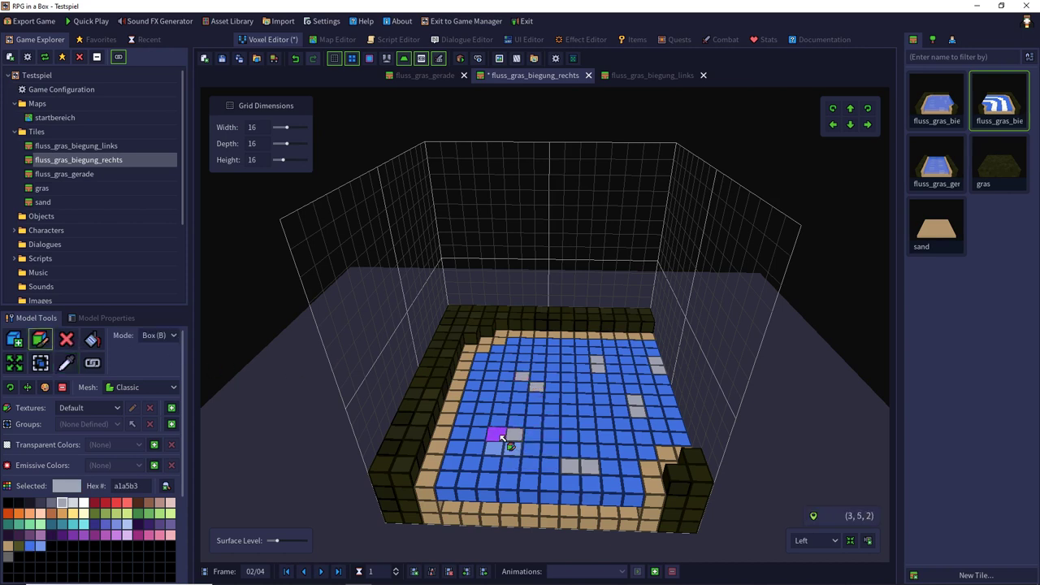
{"action": "left_click", "coordinate": [503, 435]}
{"action": "left_click", "coordinate": [68, 364]}
{"action": "left_click", "coordinate": [504, 399]}
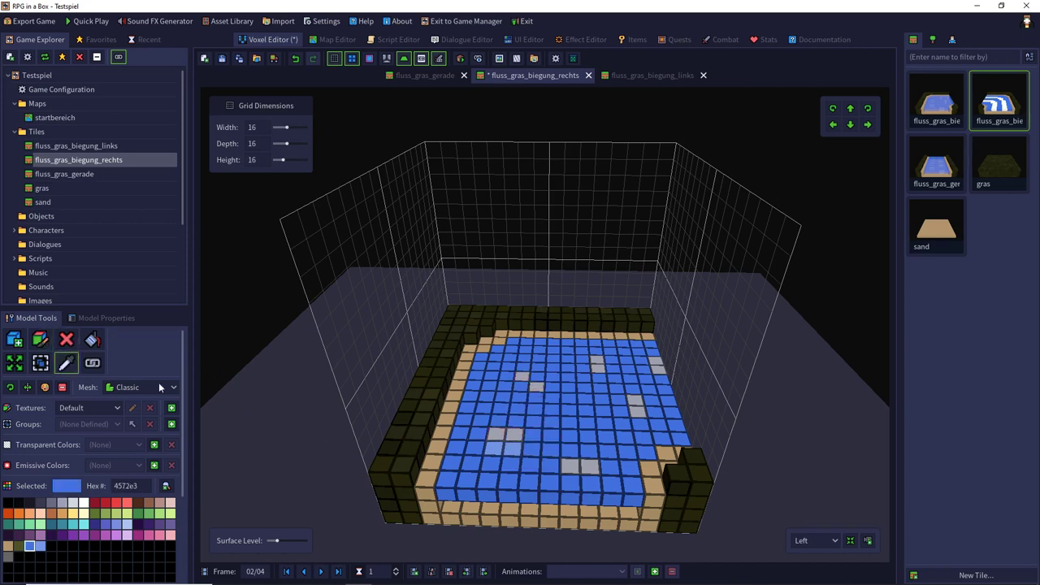
{"action": "left_click", "coordinate": [45, 339]}
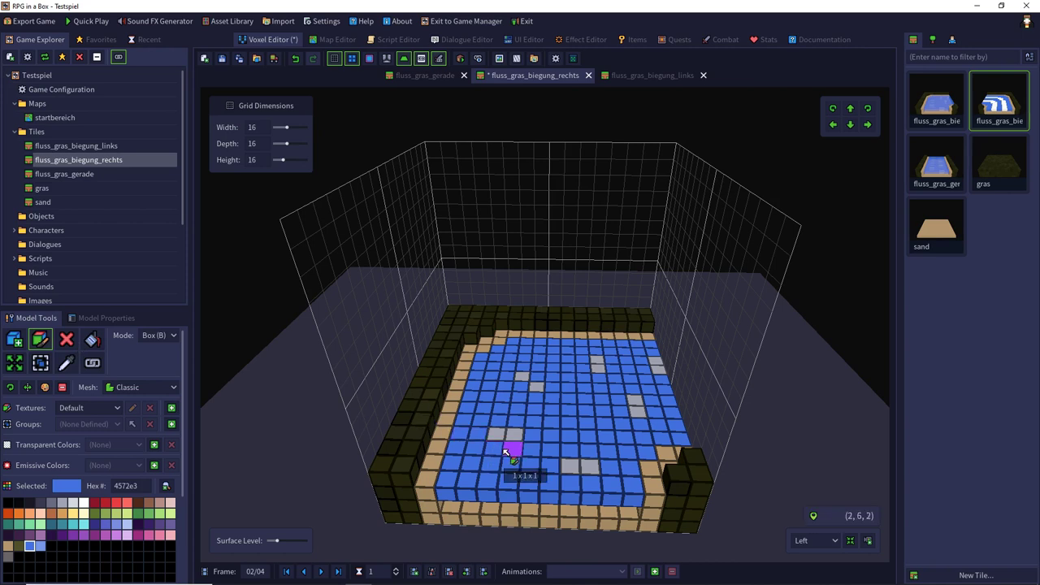
- In frame 3, paint every stripe voxel except the dark grey and near-black ones water blue (4572e3)
{"action": "left_click", "coordinate": [321, 571]}
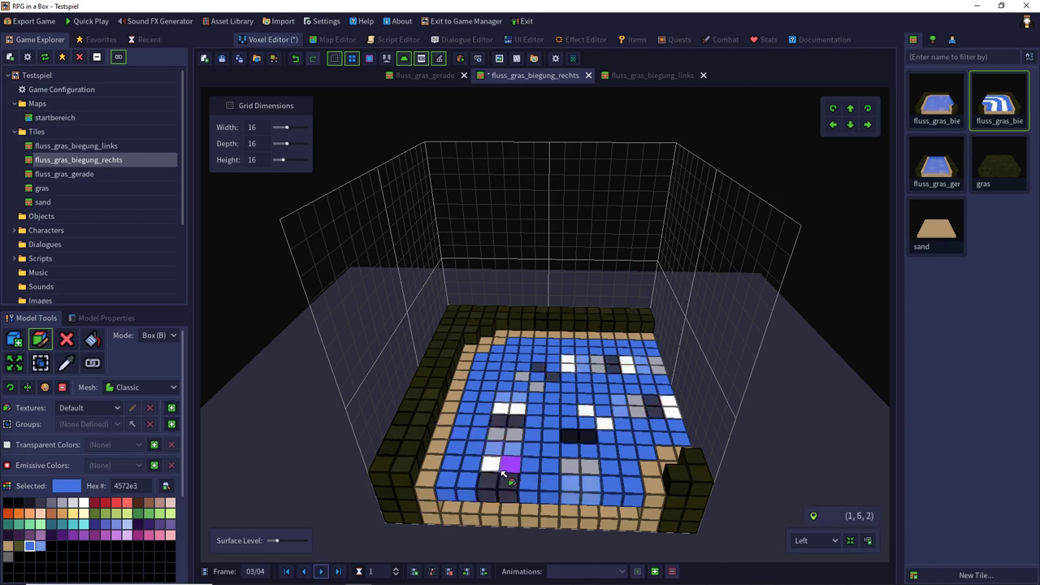
{"action": "left_click_drag", "start_coordinate": [498, 436], "coordinate": [512, 461]}
{"action": "mouse_move", "coordinate": [501, 409]}
{"action": "left_mouse_down"}
{"action": "mouse_move", "coordinate": [532, 379]}
{"action": "mouse_move", "coordinate": [622, 360]}
{"action": "mouse_move", "coordinate": [657, 371]}
{"action": "mouse_move", "coordinate": [669, 400]}
{"action": "mouse_move", "coordinate": [551, 425]}
{"action": "mouse_move", "coordinate": [590, 490]}
{"action": "left_mouse_up"}
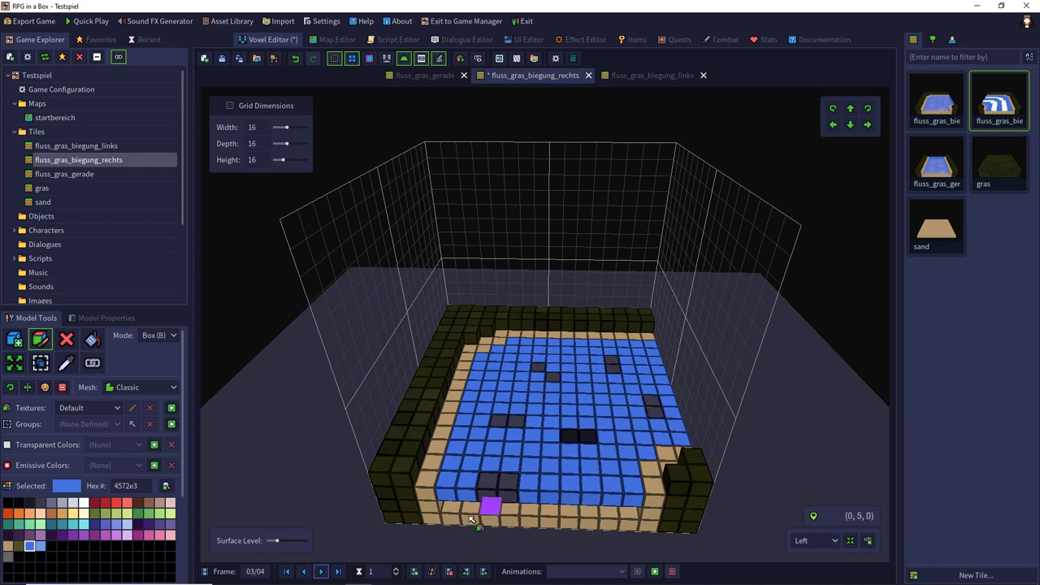
- In frame 4, paint every stripe voxel except the white pairs water blue (4572e3)
{"action": "left_click", "coordinate": [322, 572]}
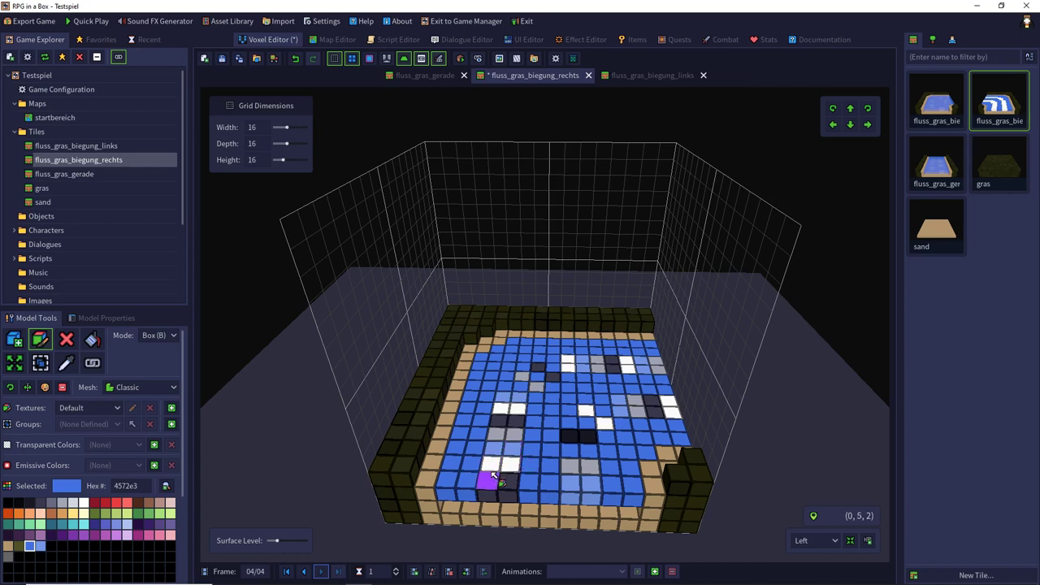
{"action": "mouse_move", "coordinate": [493, 475]}
{"action": "left_mouse_down"}
{"action": "mouse_move", "coordinate": [497, 425]}
{"action": "mouse_move", "coordinate": [515, 434]}
{"action": "mouse_move", "coordinate": [510, 481]}
{"action": "left_mouse_up"}
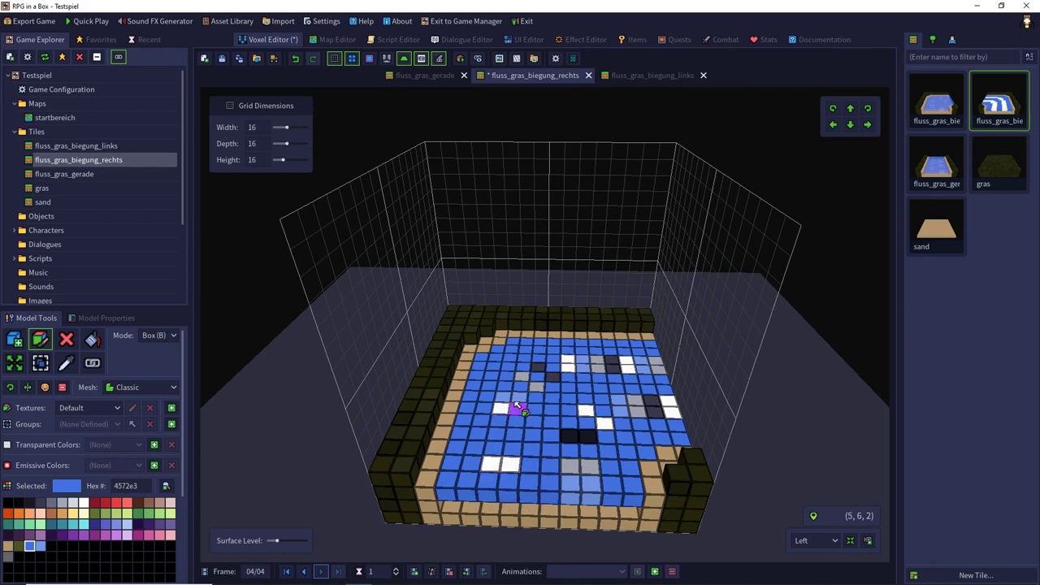
{"action": "mouse_move", "coordinate": [503, 397]}
{"action": "left_mouse_down"}
{"action": "mouse_move", "coordinate": [553, 367]}
{"action": "mouse_move", "coordinate": [657, 372]}
{"action": "mouse_move", "coordinate": [620, 412]}
{"action": "mouse_move", "coordinate": [571, 428]}
{"action": "mouse_move", "coordinate": [597, 488]}
{"action": "left_mouse_up"}
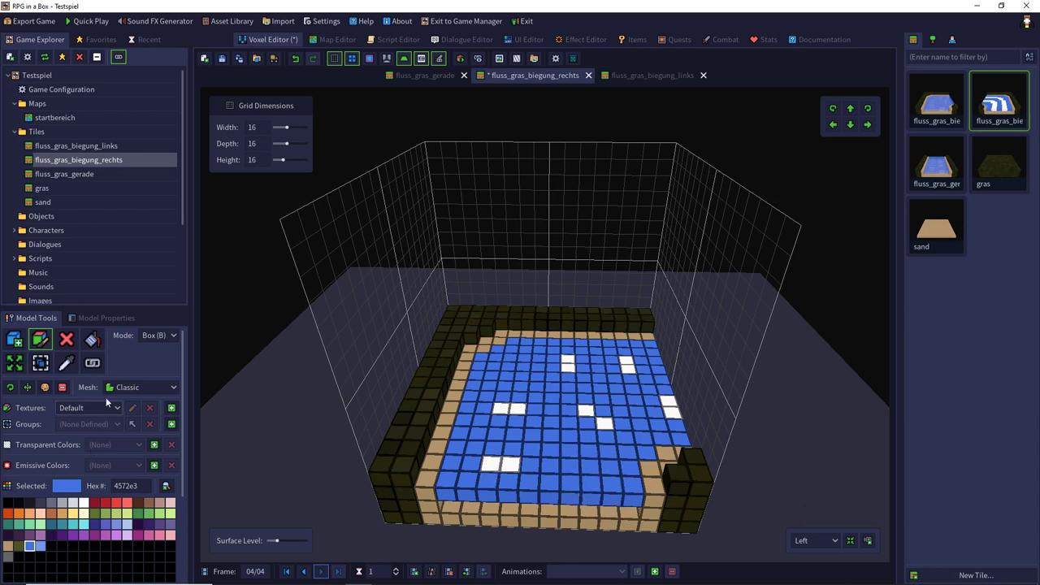
- Sample the light blue (7597e9) from frame 1 and recolour all light grey voxel pairs in frame 2 with it
{"action": "left_click", "coordinate": [67, 365]}
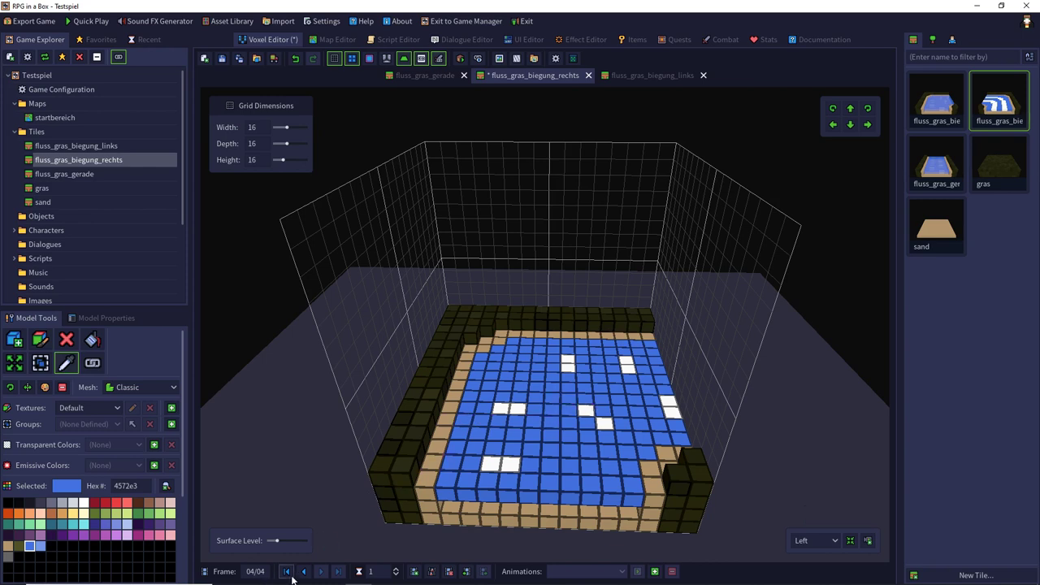
{"action": "left_click", "coordinate": [302, 573]}
{"action": "left_click", "coordinate": [303, 574]}
{"action": "left_click", "coordinate": [303, 574]}
{"action": "left_click", "coordinate": [499, 448]}
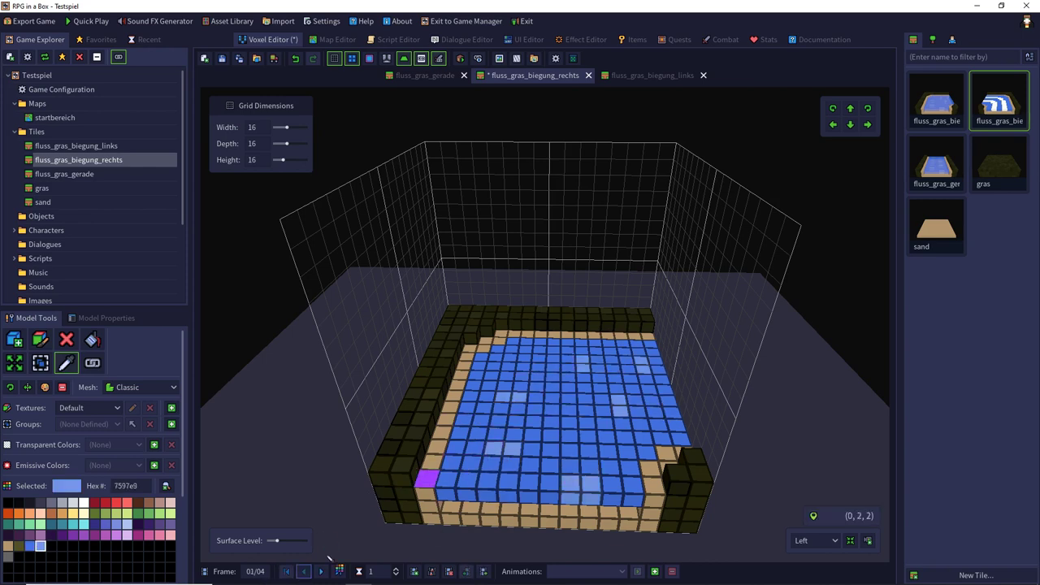
{"action": "left_click", "coordinate": [321, 571]}
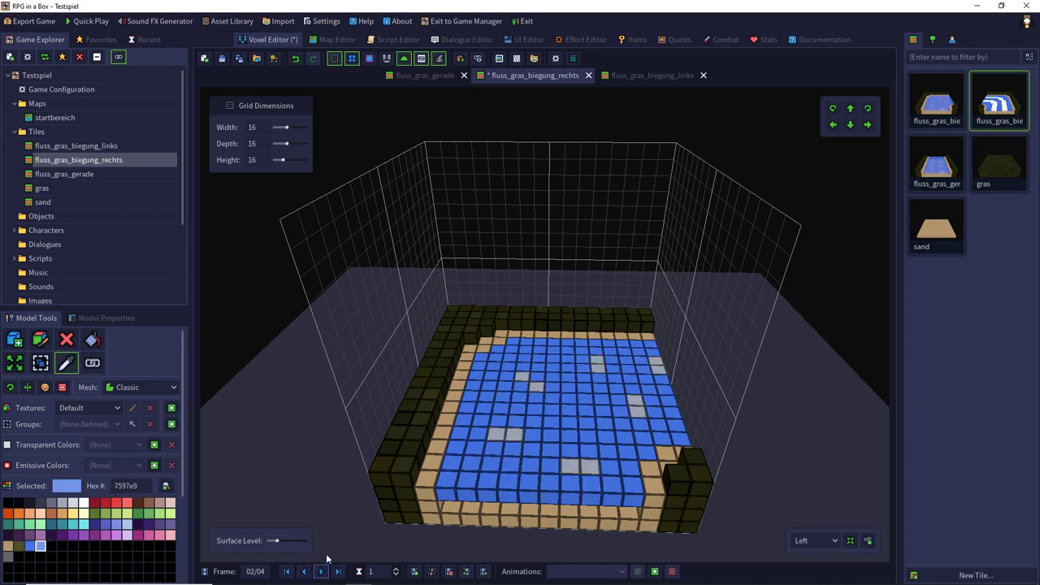
{"action": "left_click", "coordinate": [41, 340]}
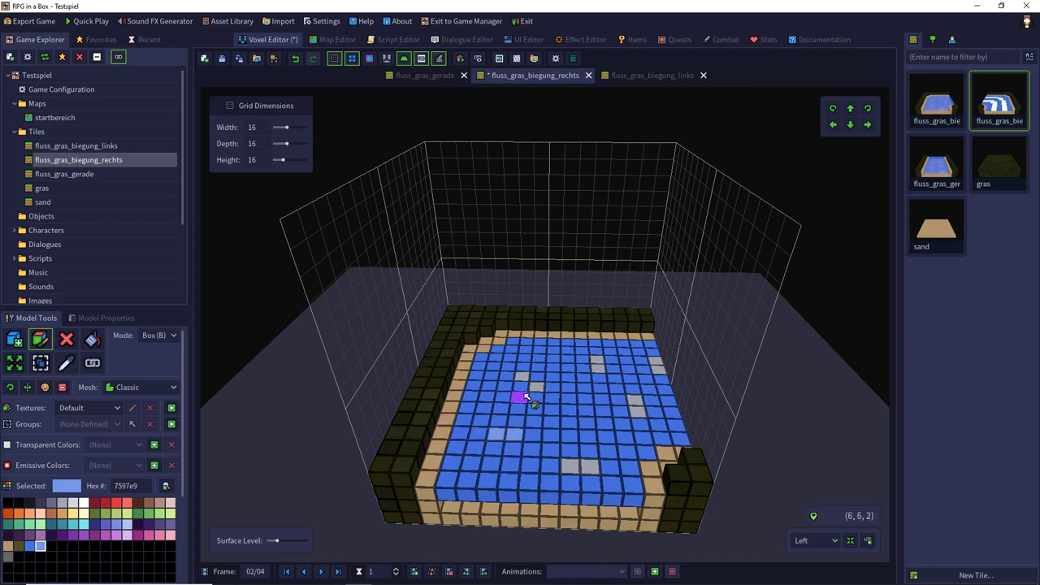
{"action": "left_click", "coordinate": [599, 366]}
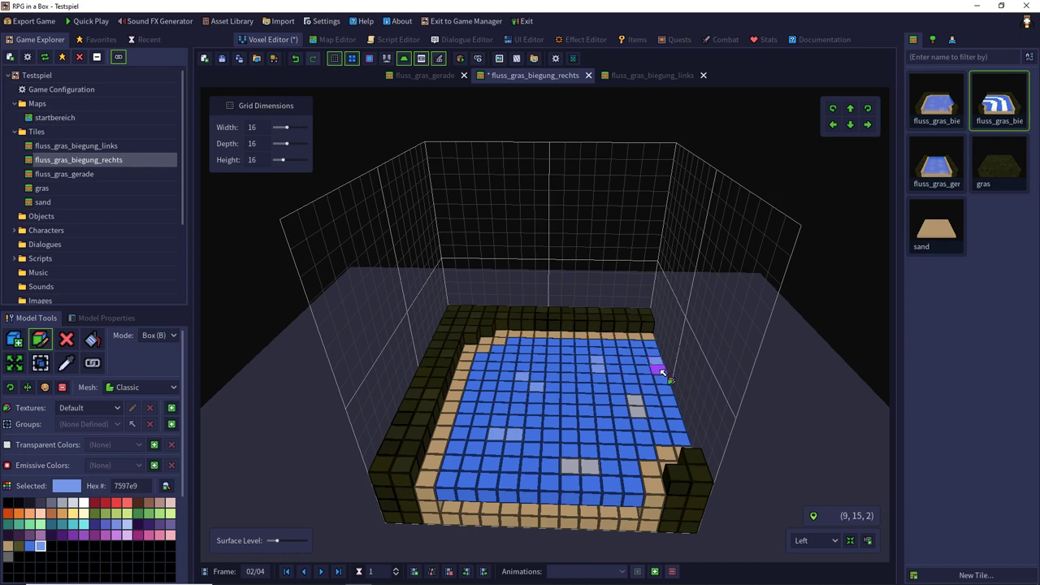
{"action": "left_click", "coordinate": [661, 371]}
{"action": "left_click", "coordinate": [636, 402]}
{"action": "left_click", "coordinate": [639, 412]}
{"action": "left_click", "coordinate": [588, 467]}
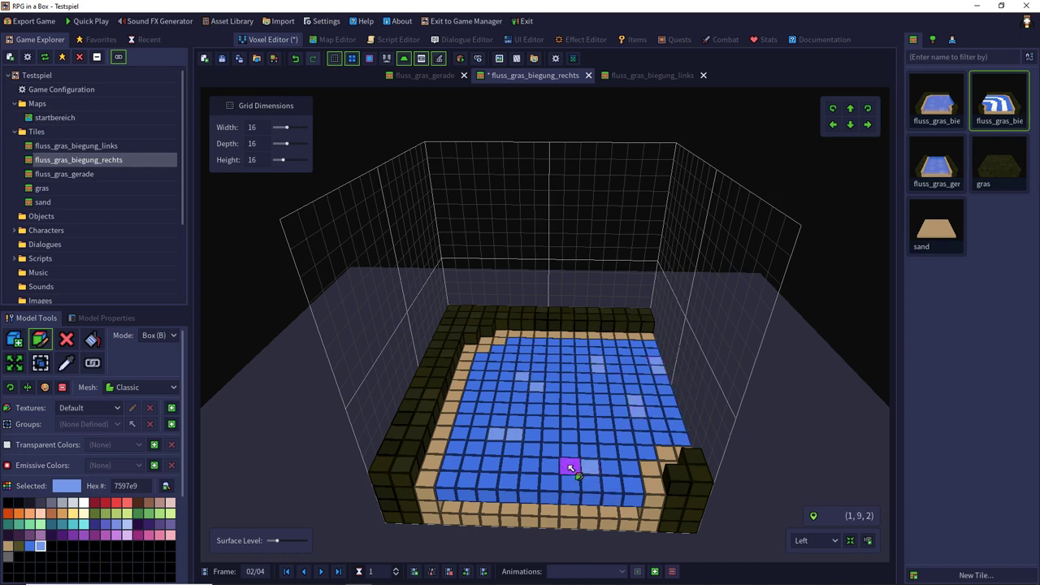
- In frame 3, recolour all dark grey and near-black voxels light blue (7597e9)
{"action": "left_click", "coordinate": [321, 571]}
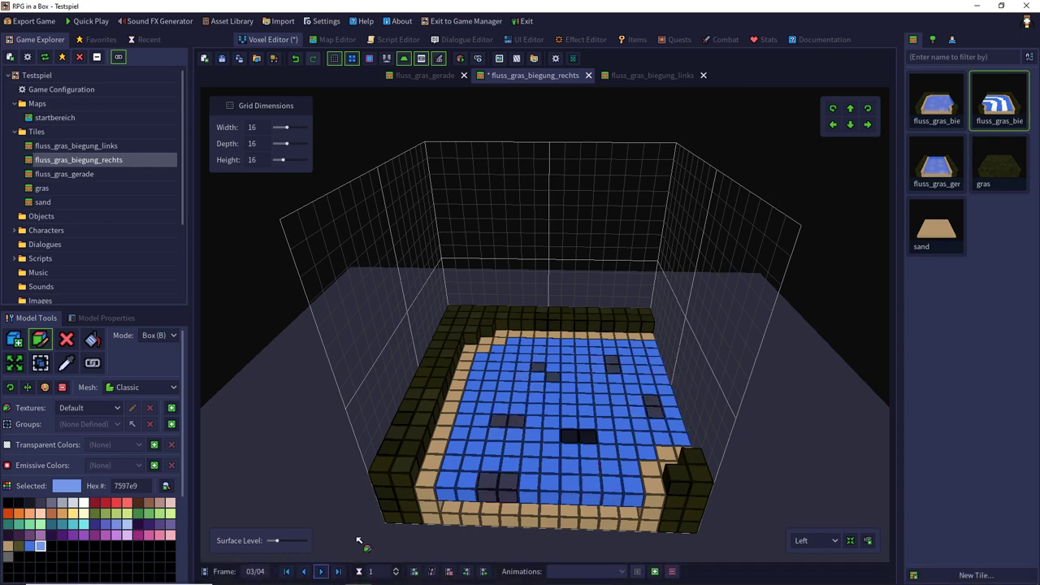
{"action": "left_click", "coordinate": [500, 486]}
{"action": "left_click", "coordinate": [493, 486]}
{"action": "left_click", "coordinate": [507, 419]}
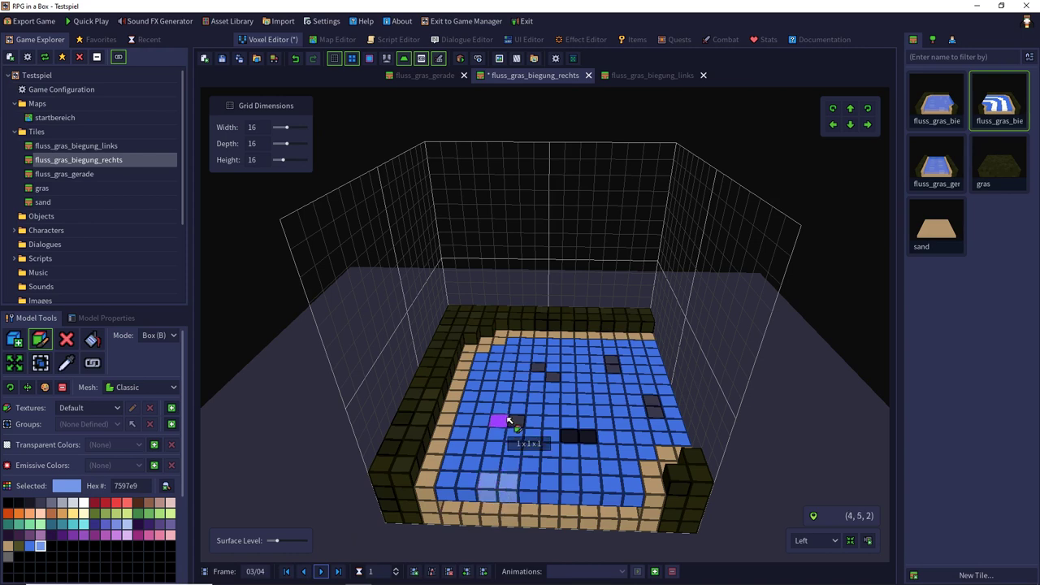
{"action": "left_click", "coordinate": [509, 421]}
{"action": "left_click", "coordinate": [520, 423]}
{"action": "left_click", "coordinate": [551, 375]}
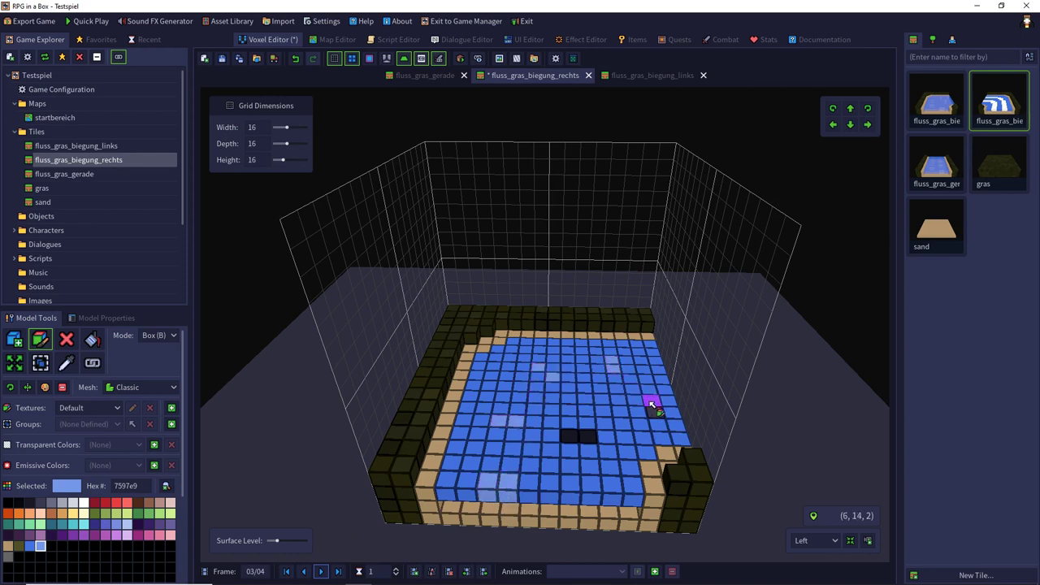
{"action": "left_click", "coordinate": [588, 434]}
{"action": "left_click", "coordinate": [569, 434]}
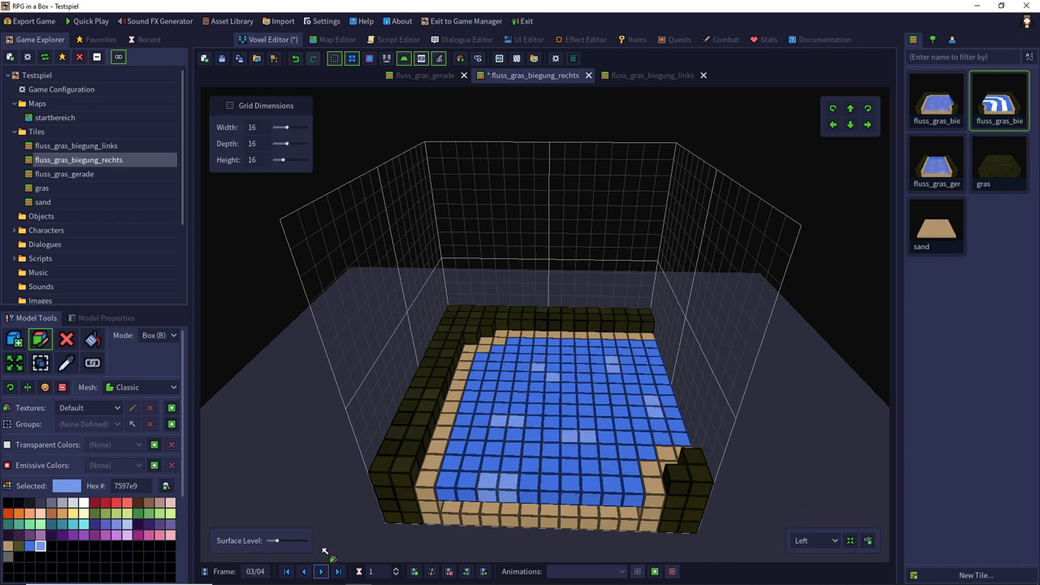
- In frame 4, recolour all white voxel pairs light blue (7597e9)
{"action": "left_click", "coordinate": [323, 572]}
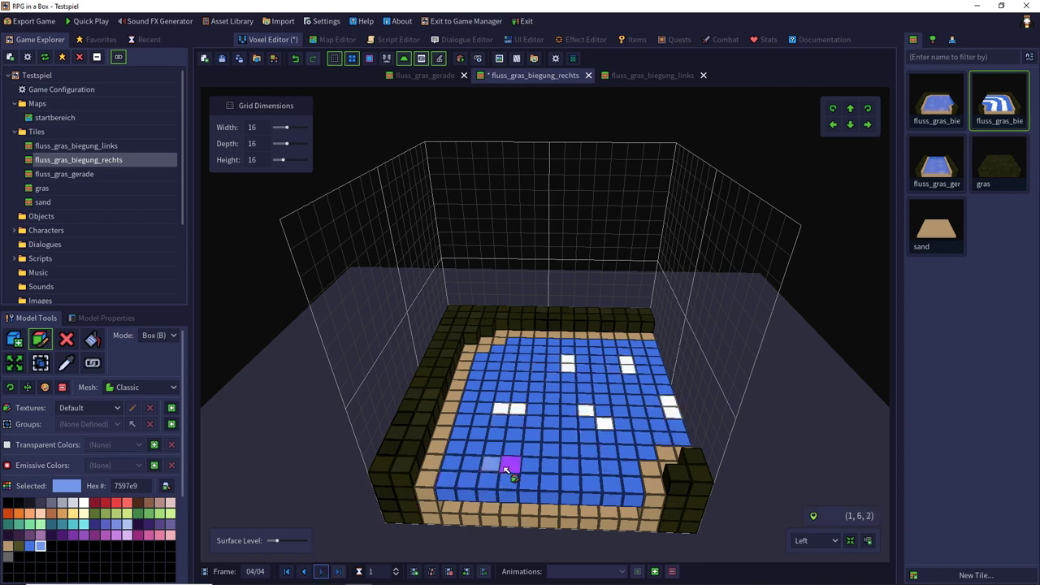
{"action": "left_click_drag", "start_coordinate": [509, 408], "coordinate": [502, 408]}
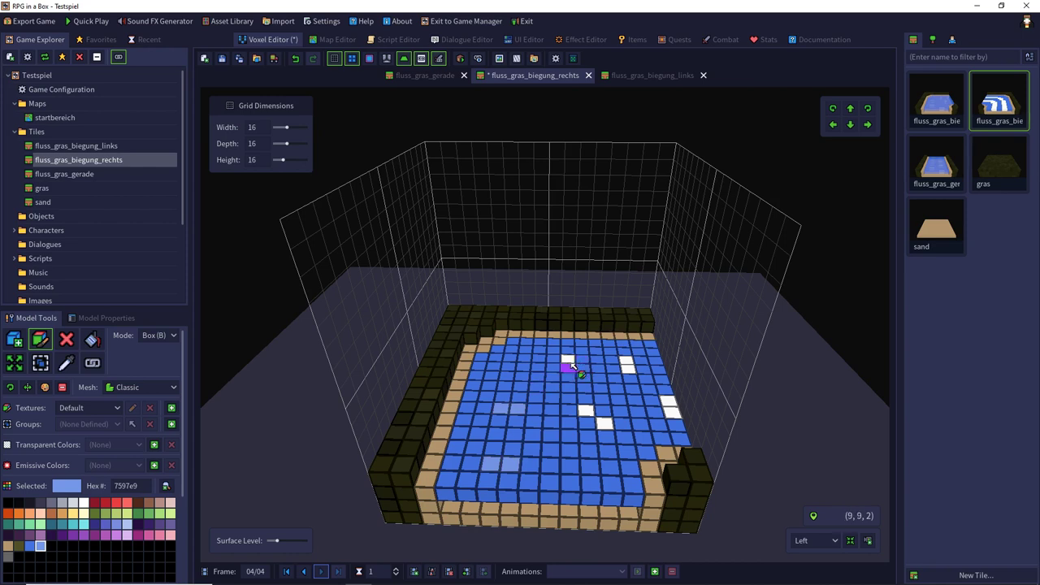
{"action": "left_click", "coordinate": [570, 362]}
{"action": "left_click", "coordinate": [629, 364]}
{"action": "left_click", "coordinate": [668, 403]}
{"action": "left_click", "coordinate": [671, 411]}
{"action": "left_click", "coordinate": [610, 425]}
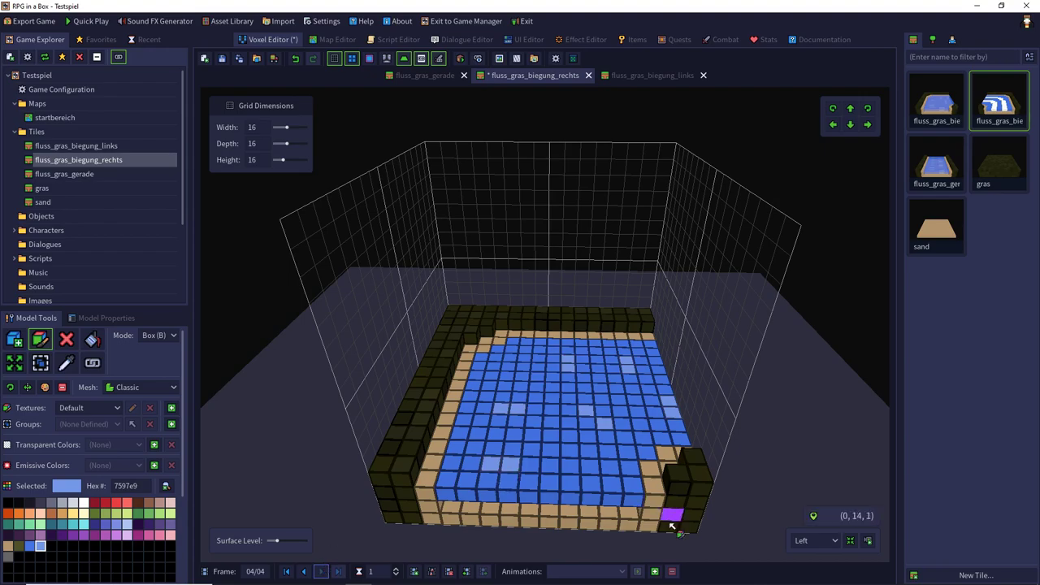
- Add a looping animation named default over frames 1 to 4 at 8 frames per second, and save the tile
{"action": "left_click", "coordinate": [654, 572]}
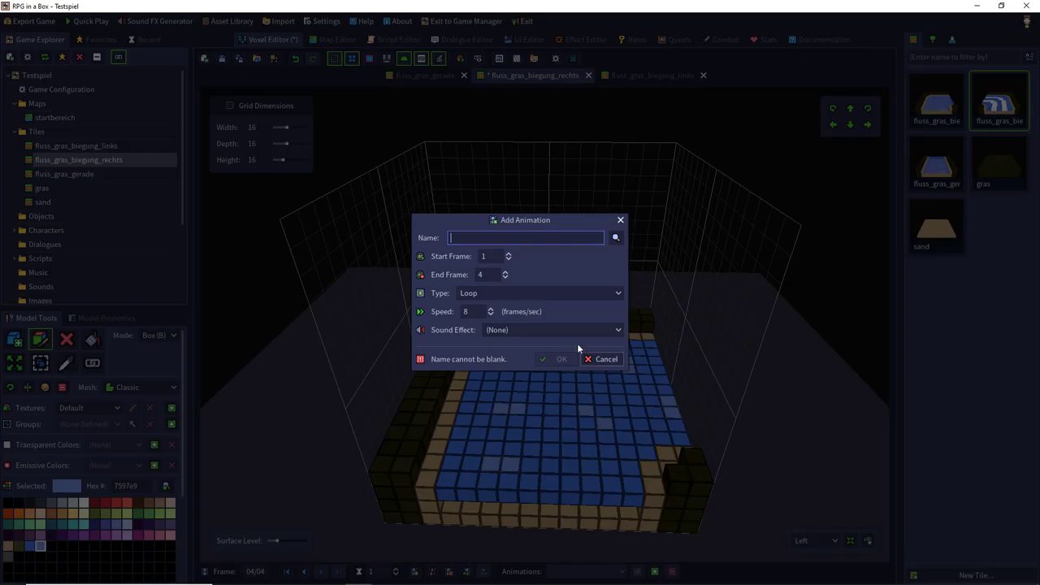
{"action": "left_click", "coordinate": [612, 240]}
{"action": "double_click", "coordinate": [515, 248]}
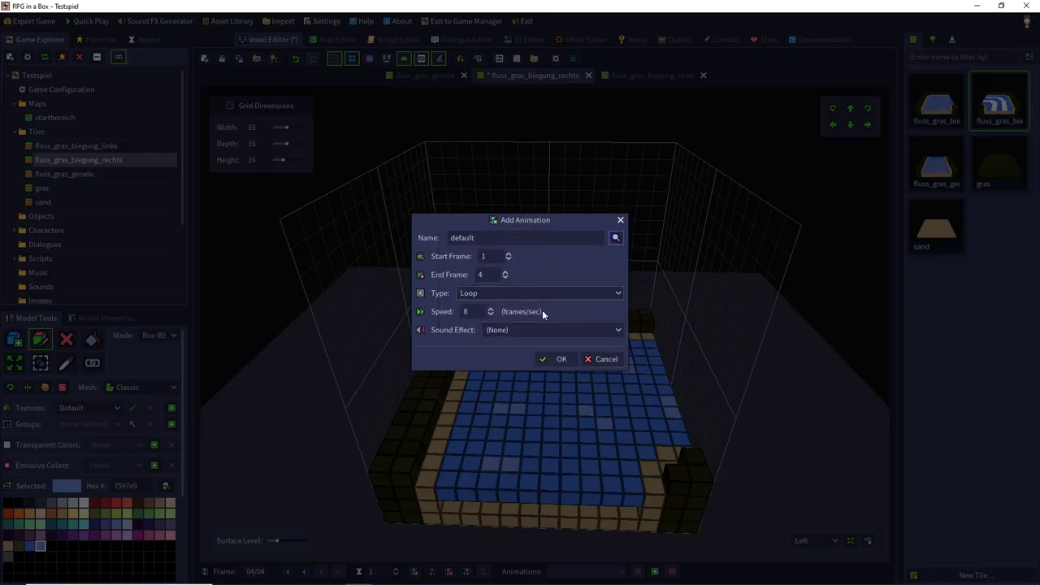
{"action": "left_click", "coordinate": [545, 359]}
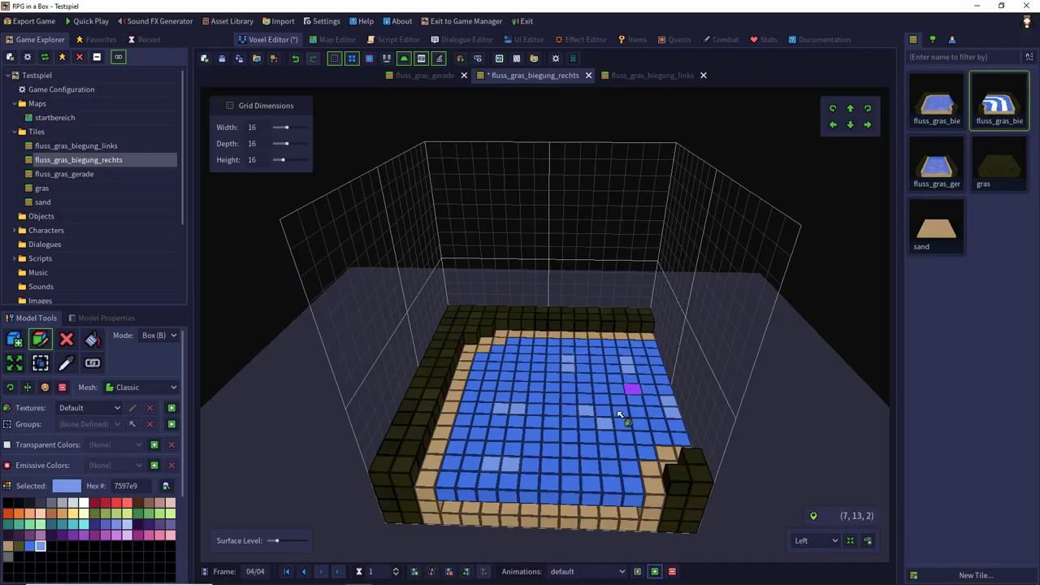
{"action": "left_click", "coordinate": [227, 60]}
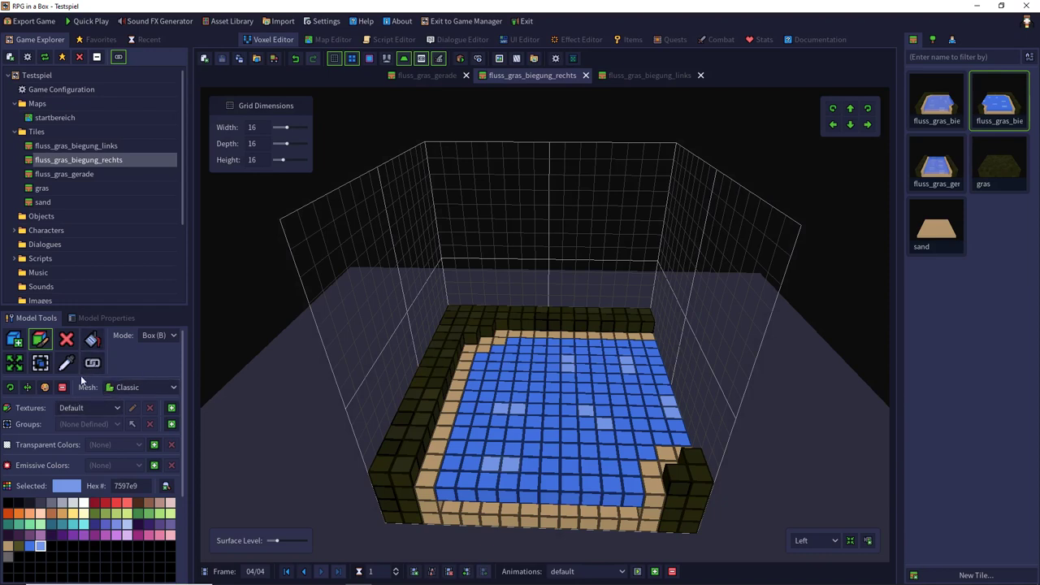
- Sample the water blue (4572e3) and add it as a transparent colour, adjusting its transparency level
{"action": "left_click", "coordinate": [67, 364]}
{"action": "left_click", "coordinate": [465, 412]}
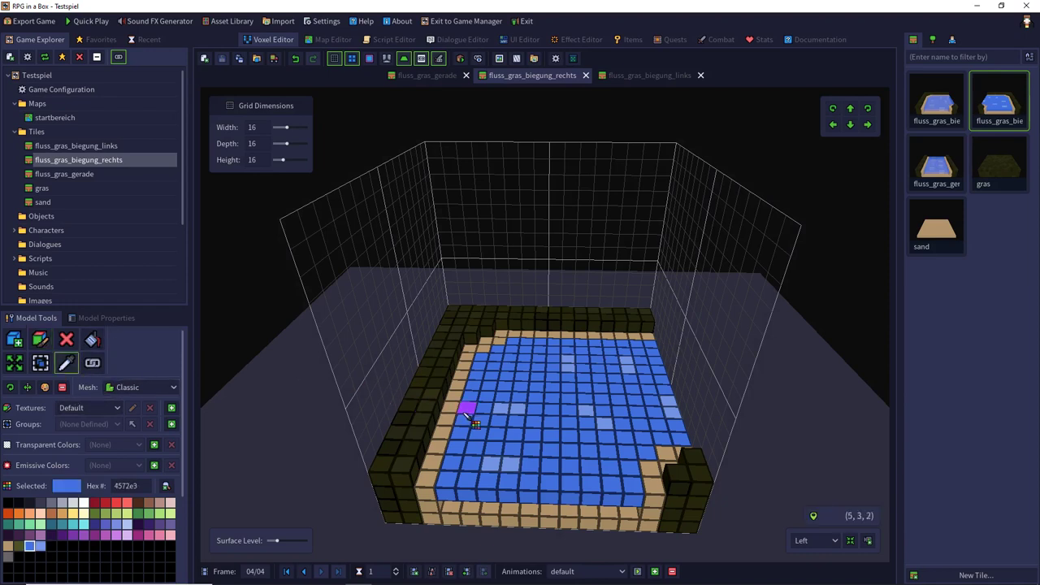
{"action": "left_click", "coordinate": [152, 446]}
{"action": "left_click", "coordinate": [130, 460]}
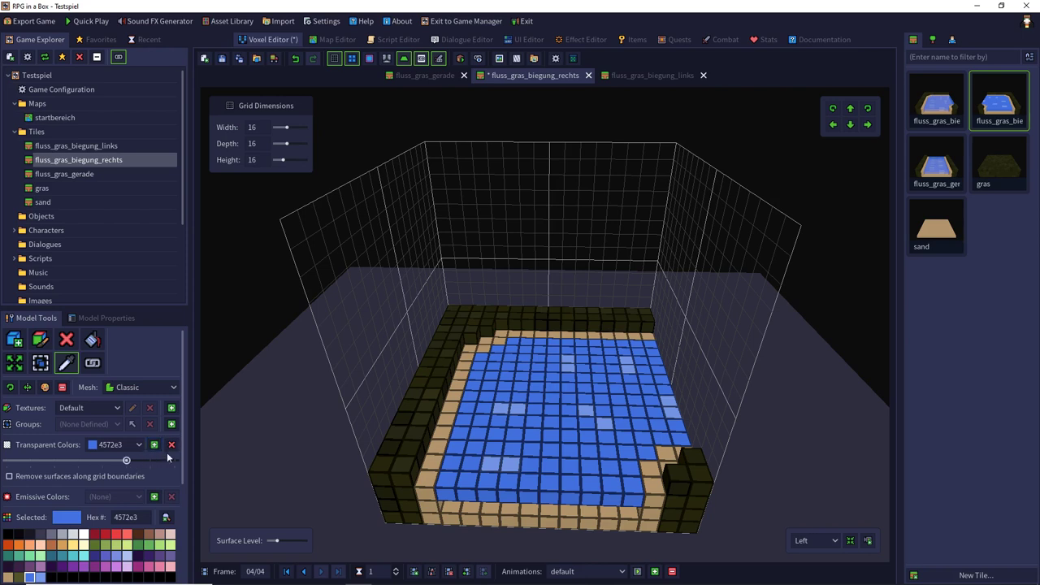
- Make the sampled light blue (7597e9) a transparent colour, adjust its transparency level and save the tile
{"action": "left_click", "coordinate": [492, 464]}
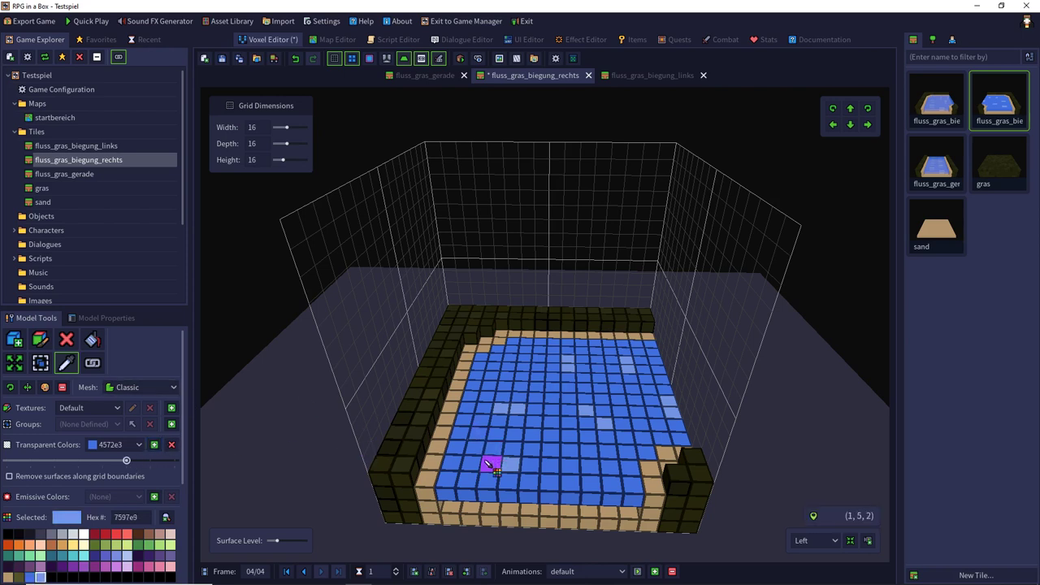
{"action": "left_click", "coordinate": [154, 446]}
{"action": "left_click", "coordinate": [127, 460]}
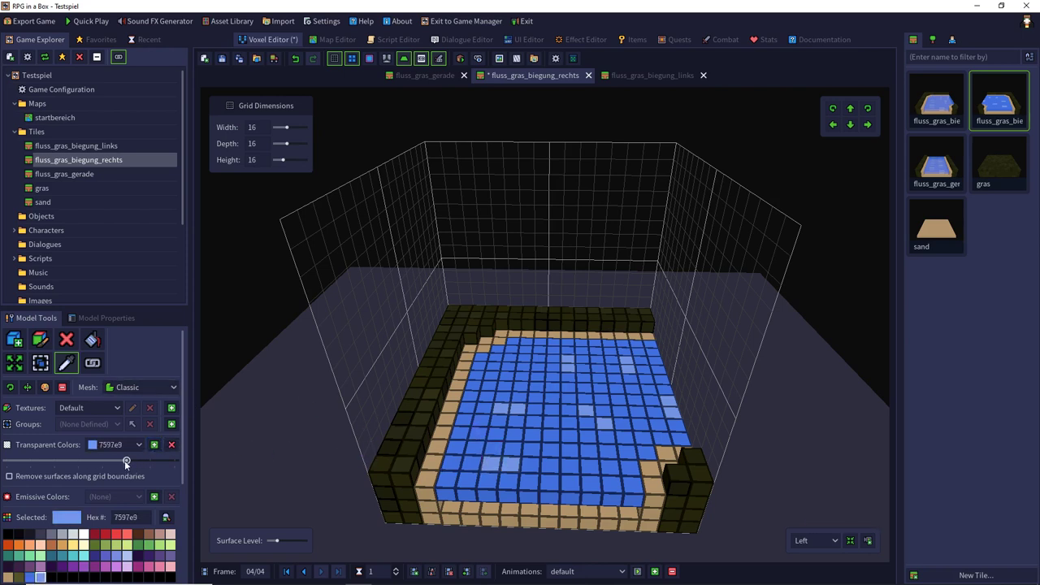
{"action": "left_click", "coordinate": [223, 60]}
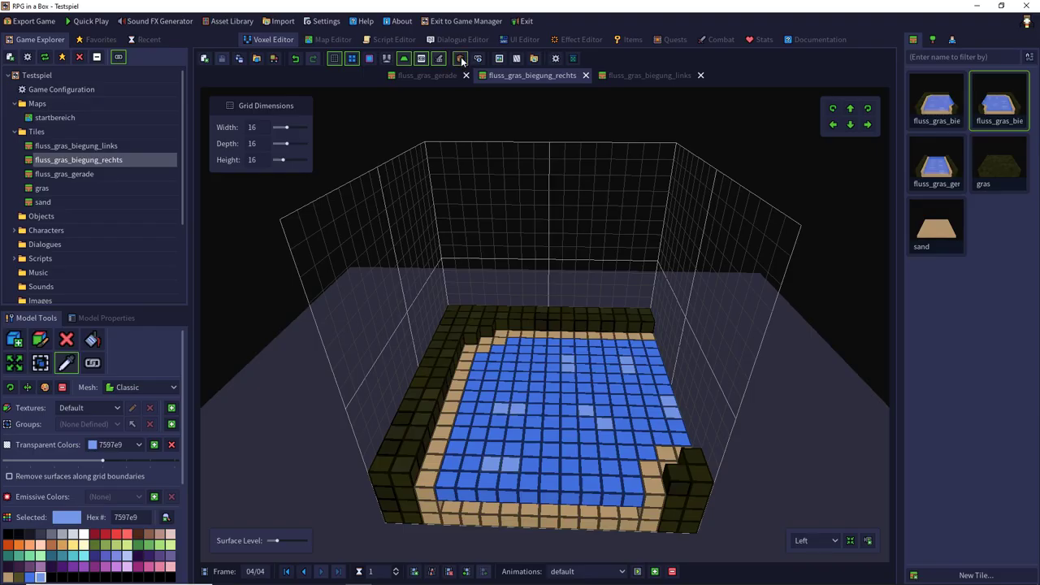
- Preview the finished tile without the editing grid and play its default animation
{"action": "left_click", "coordinate": [461, 58]}
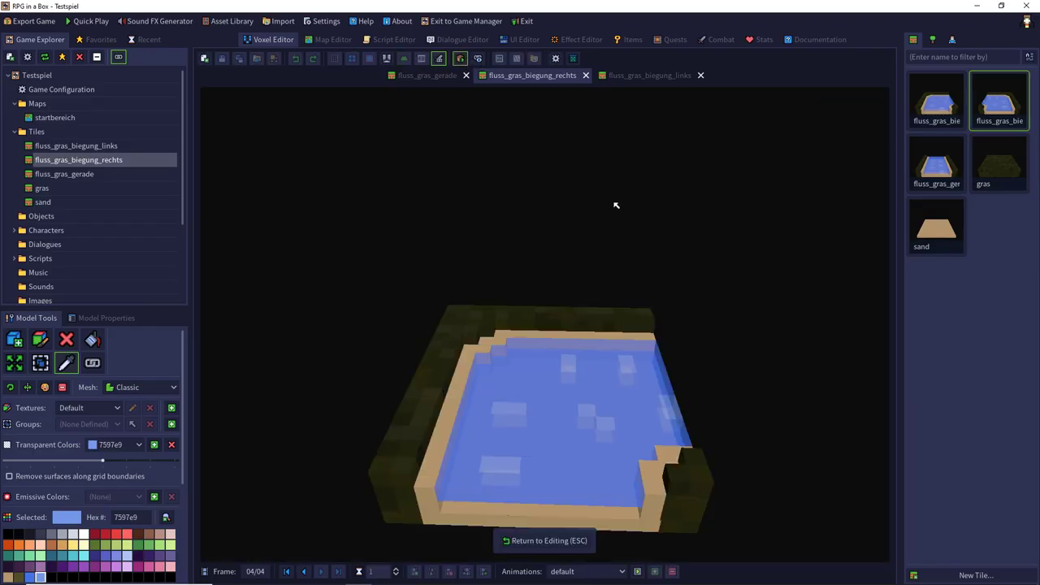
{"action": "left_click", "coordinate": [639, 571]}
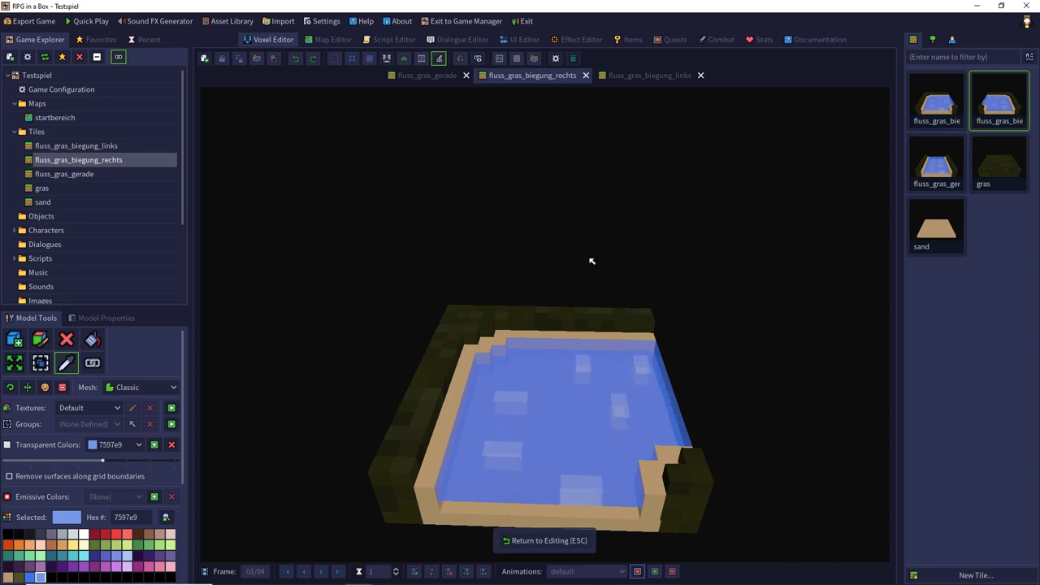
- Stop the preview, place the right-bend river tile at (0, 2, 0) on the startbereich map over the existing tile, and save the map
{"action": "left_click", "coordinate": [637, 570]}
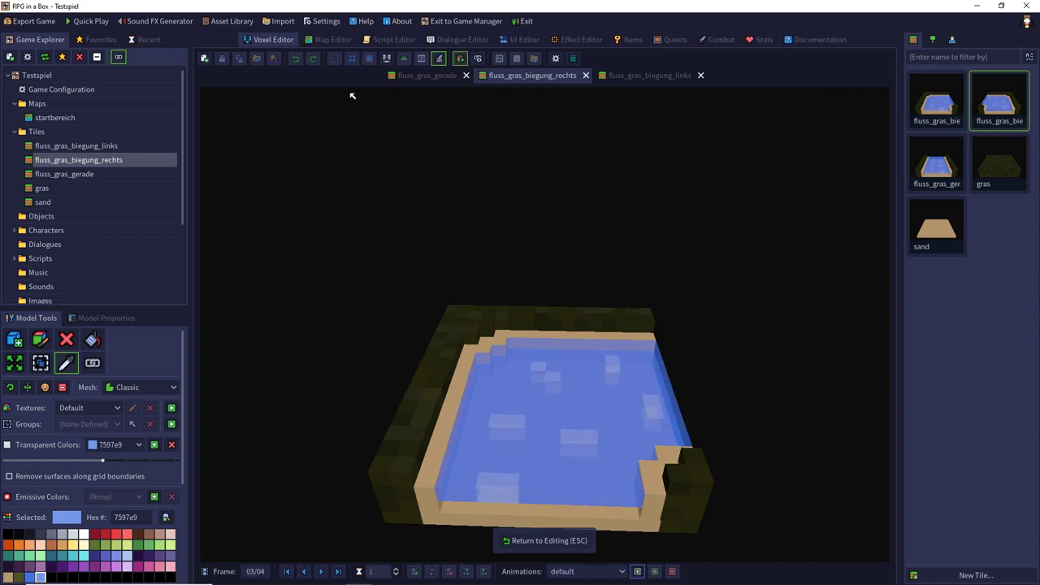
{"action": "left_click", "coordinate": [335, 40]}
{"action": "double_click", "coordinate": [510, 203]}
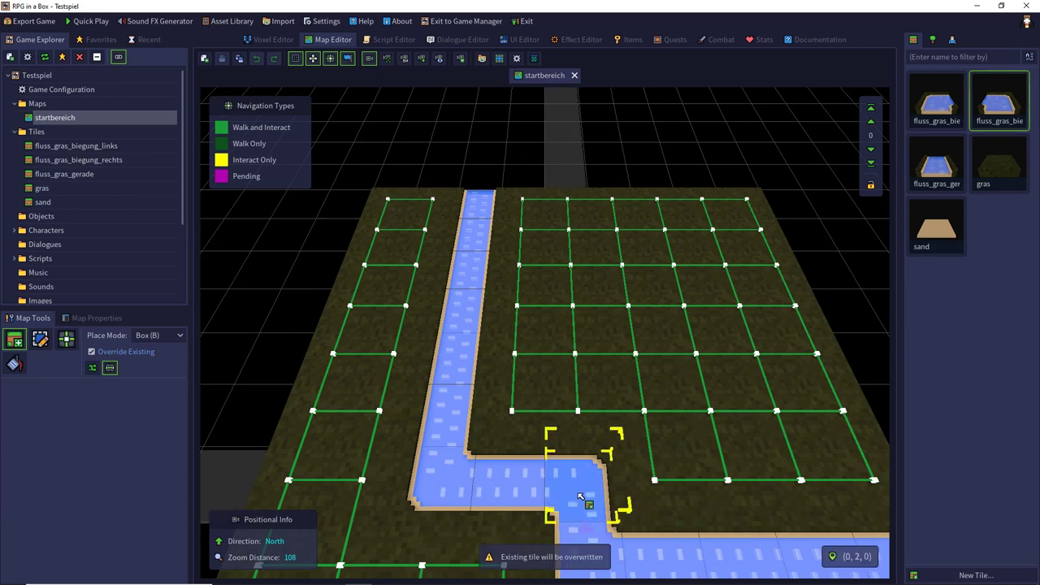
{"action": "left_click", "coordinate": [588, 486]}
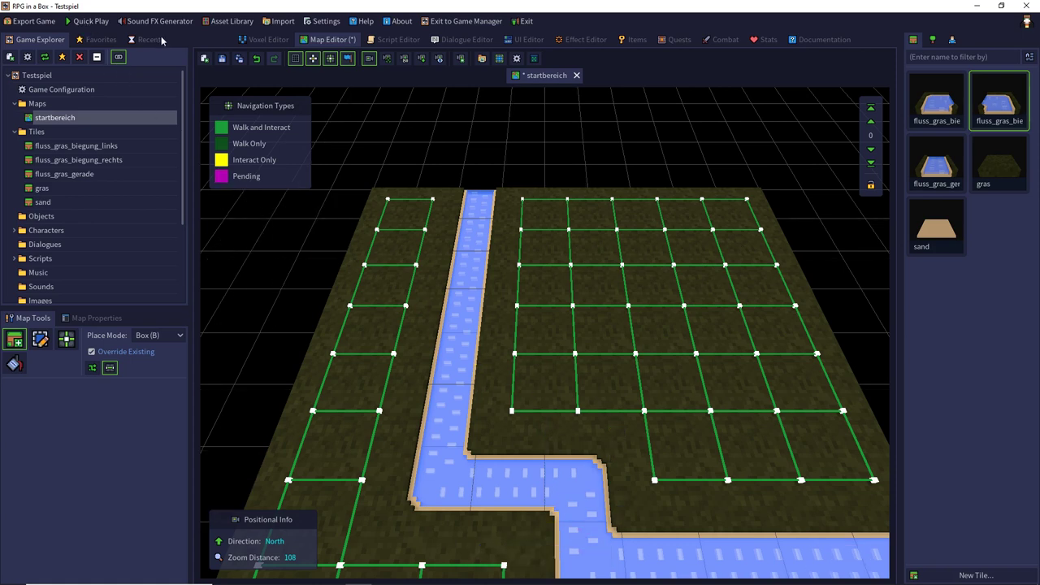
{"action": "key", "text": "ctrl+s"}
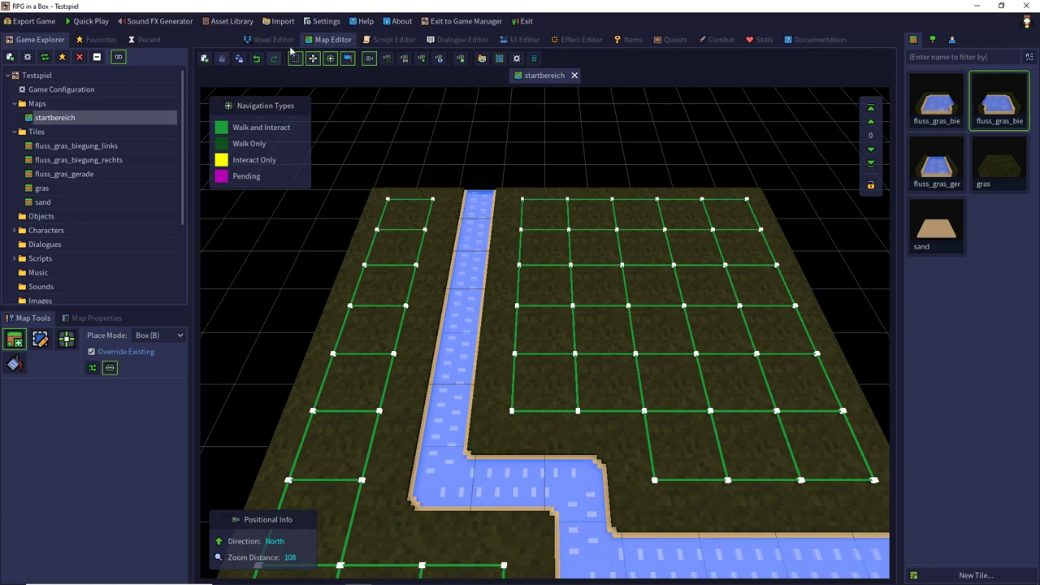
- Test-play a new game past the welcome message to examine the river's flow on the map, and quit back to the editor
{"action": "left_click", "coordinate": [90, 21]}
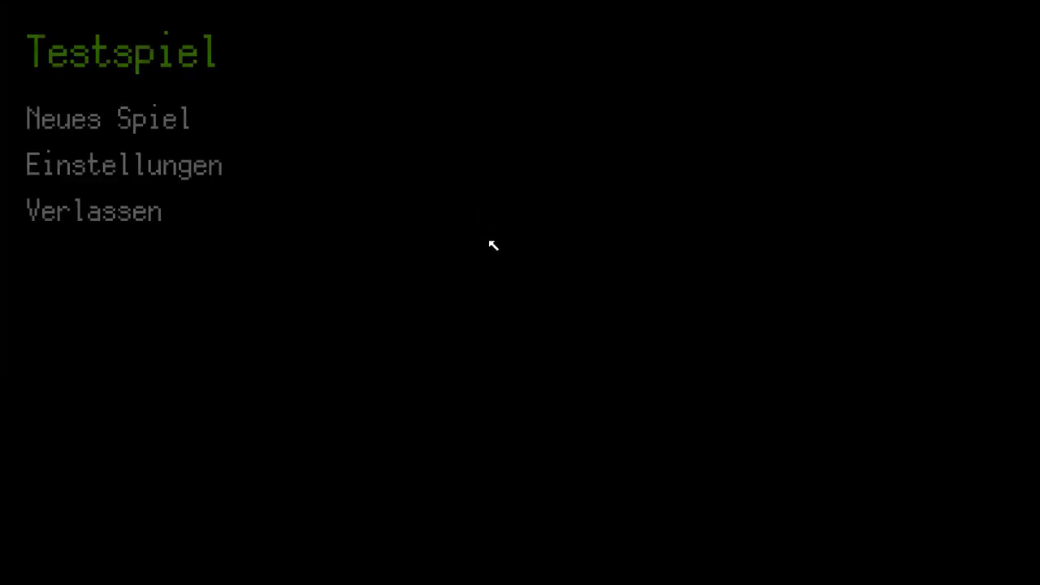
{"action": "left_click", "coordinate": [167, 122]}
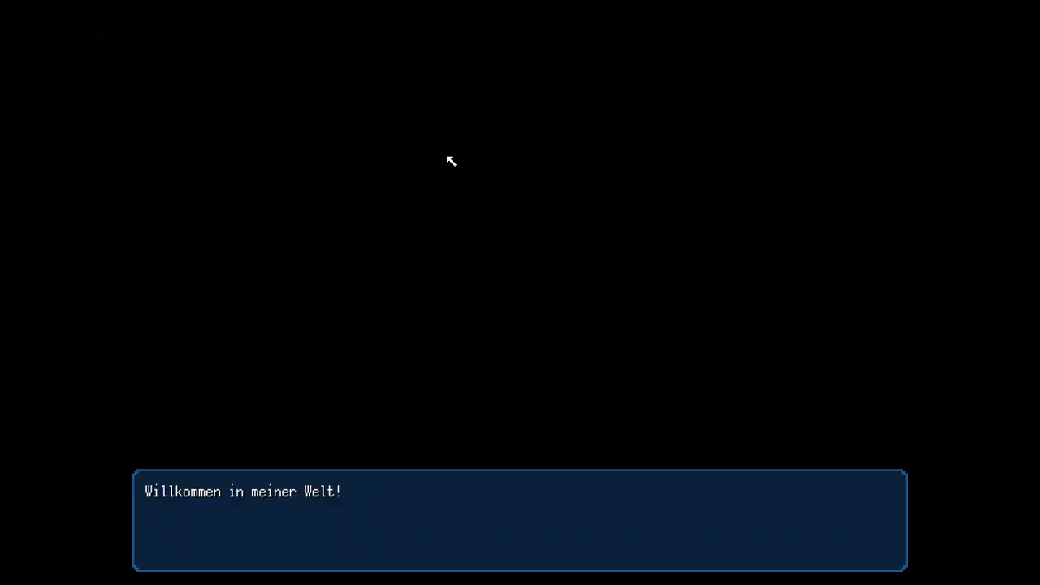
{"action": "left_click", "coordinate": [532, 203]}
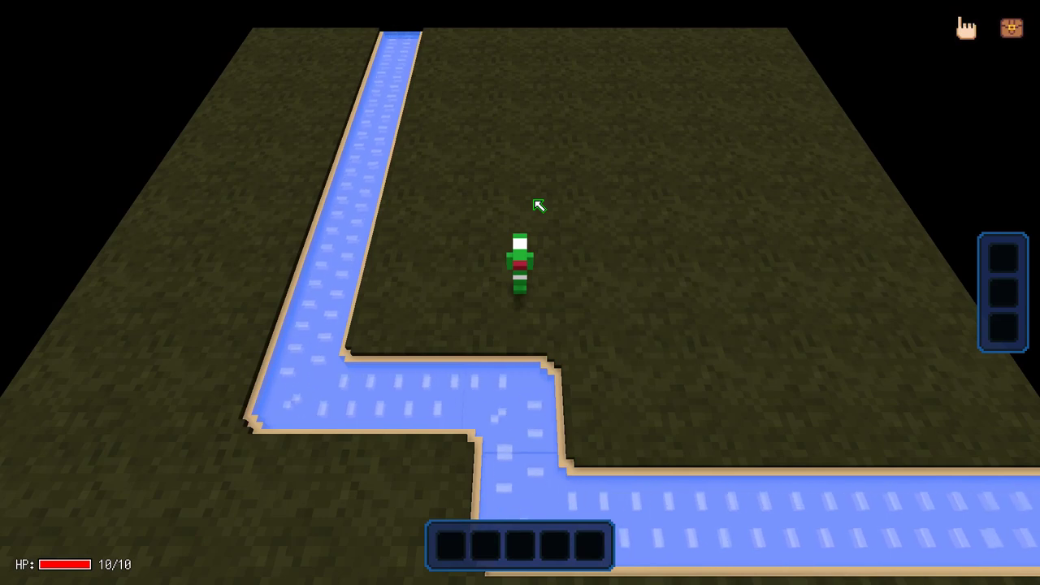
{"action": "key", "text": "Escape"}
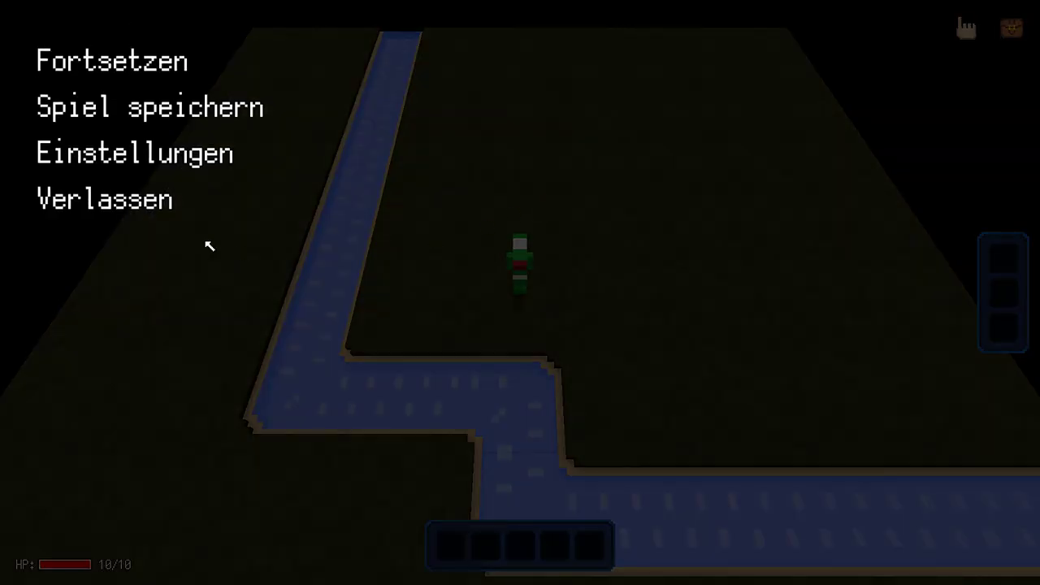
{"action": "left_click", "coordinate": [167, 201]}
{"action": "left_click", "coordinate": [460, 320]}
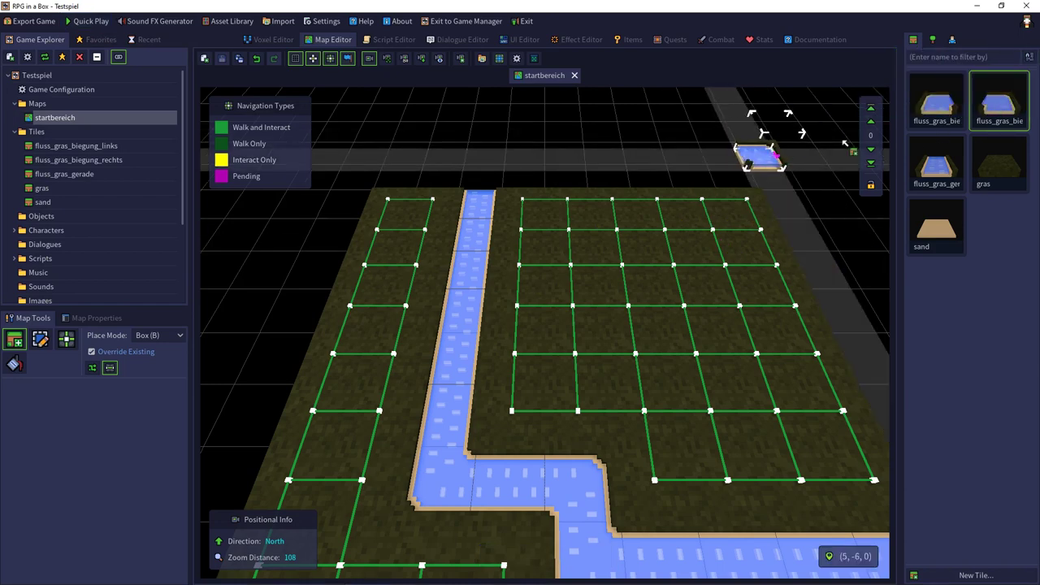
- Play the default animations of the left-bend and right-bend river tiles, returning the right-bend tile to its editing view
{"action": "left_click", "coordinate": [956, 104]}
{"action": "double_click", "coordinate": [956, 104]}
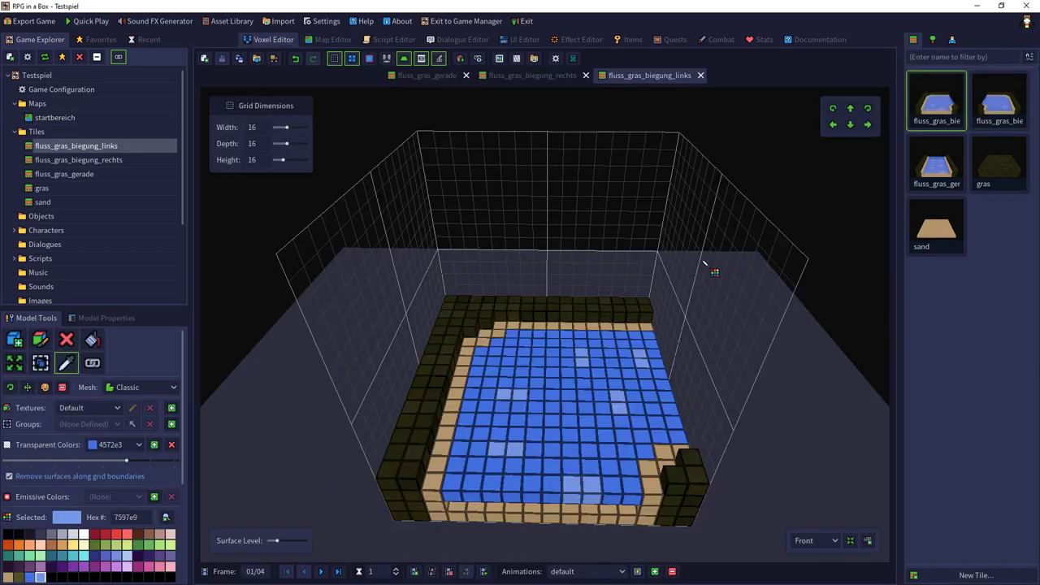
{"action": "left_click", "coordinate": [637, 573]}
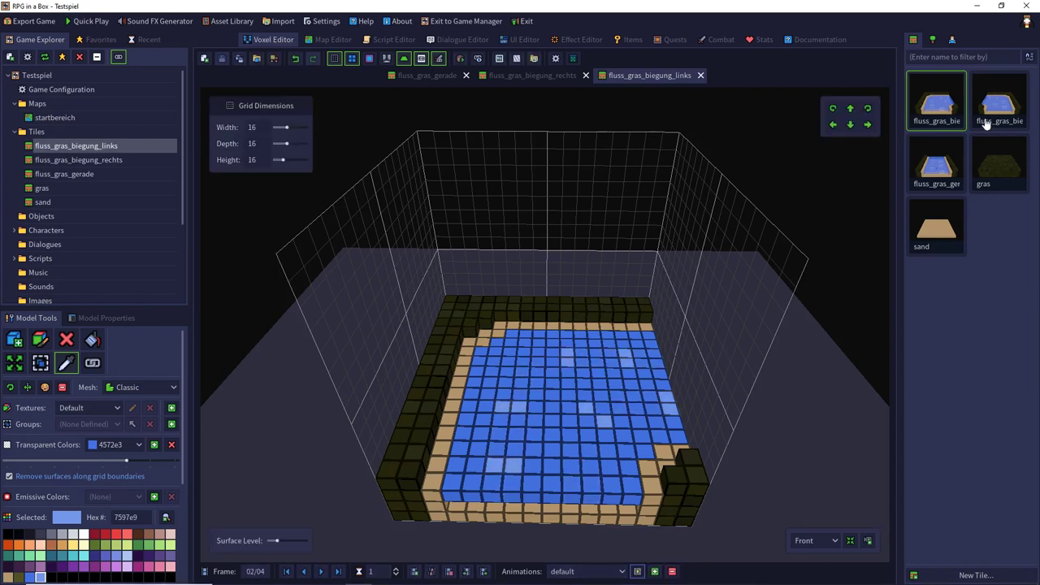
{"action": "left_click", "coordinate": [1008, 101]}
{"action": "double_click", "coordinate": [1008, 101]}
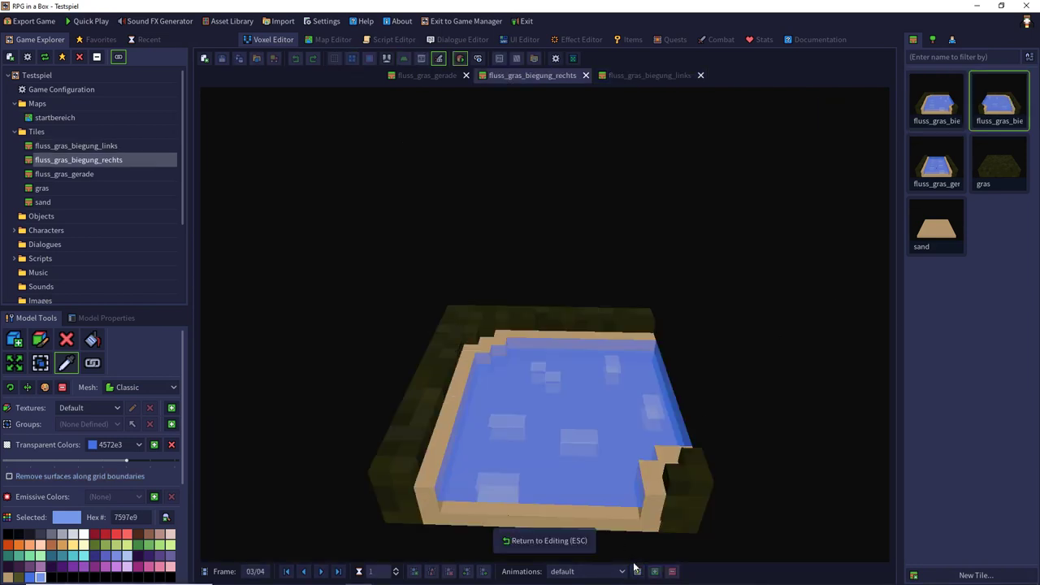
{"action": "left_click", "coordinate": [457, 59]}
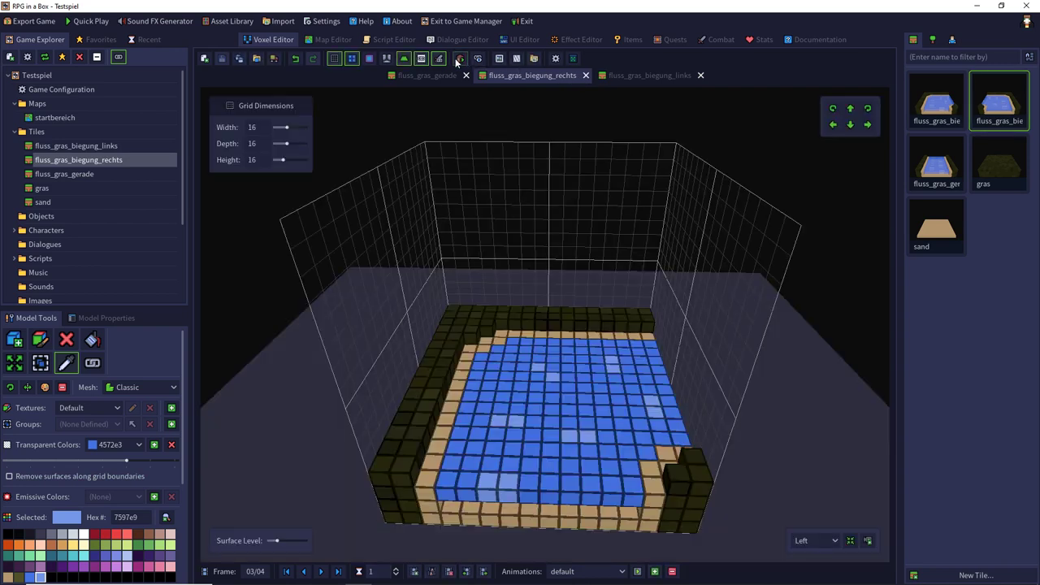
{"action": "left_click", "coordinate": [637, 572]}
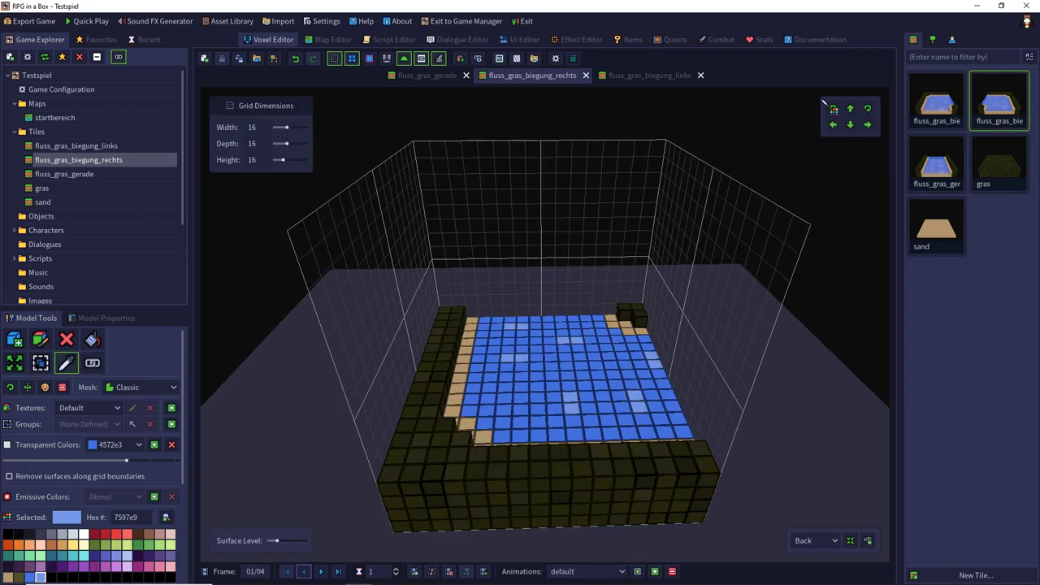
- Compare the straight and left-bend river tiles with frames 1 and 2 of the right-bend tile to check the flow direction
{"action": "double_click", "coordinate": [952, 166]}
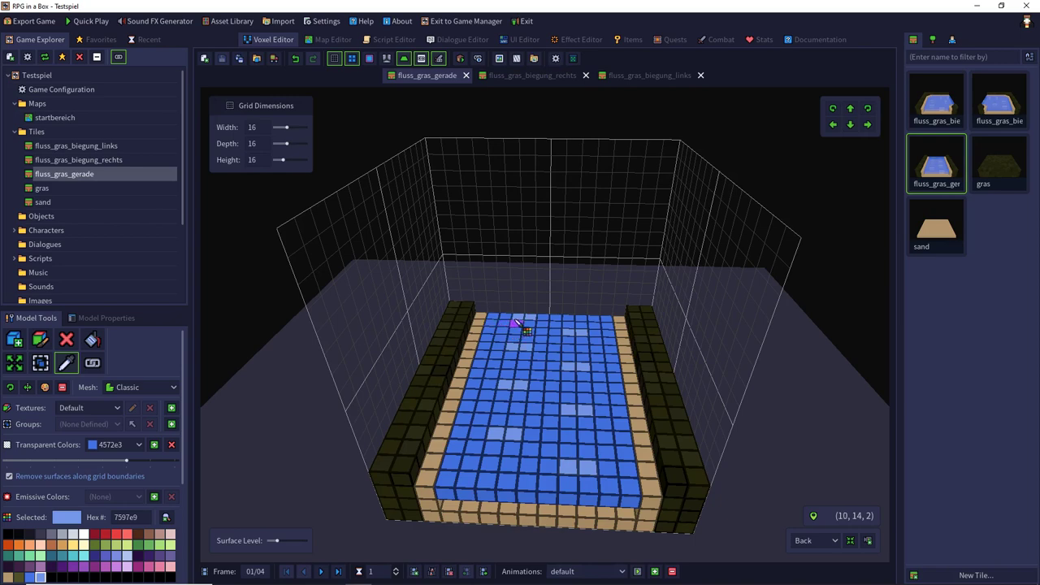
{"action": "double_click", "coordinate": [938, 98]}
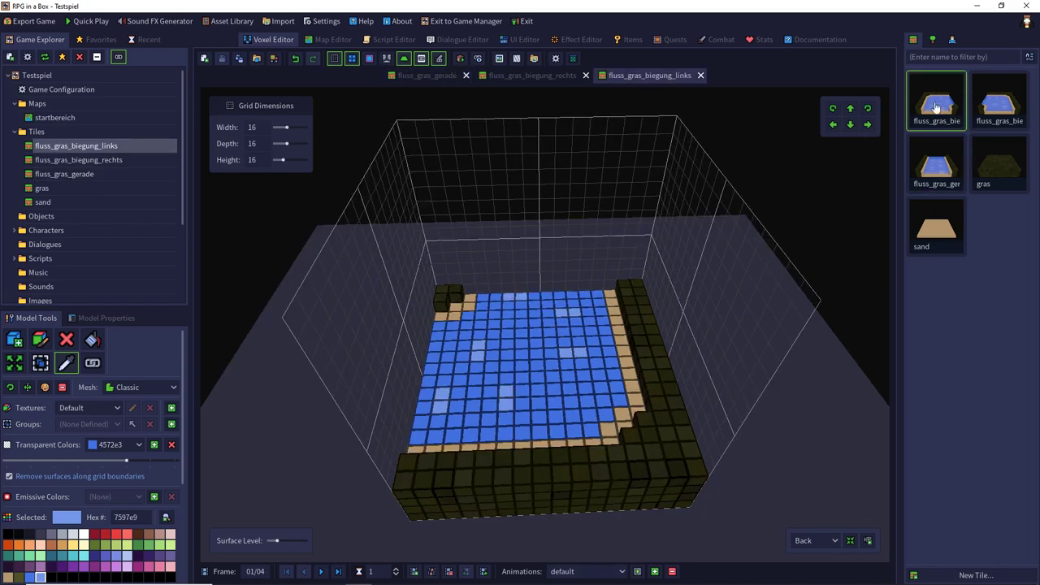
{"action": "double_click", "coordinate": [999, 100]}
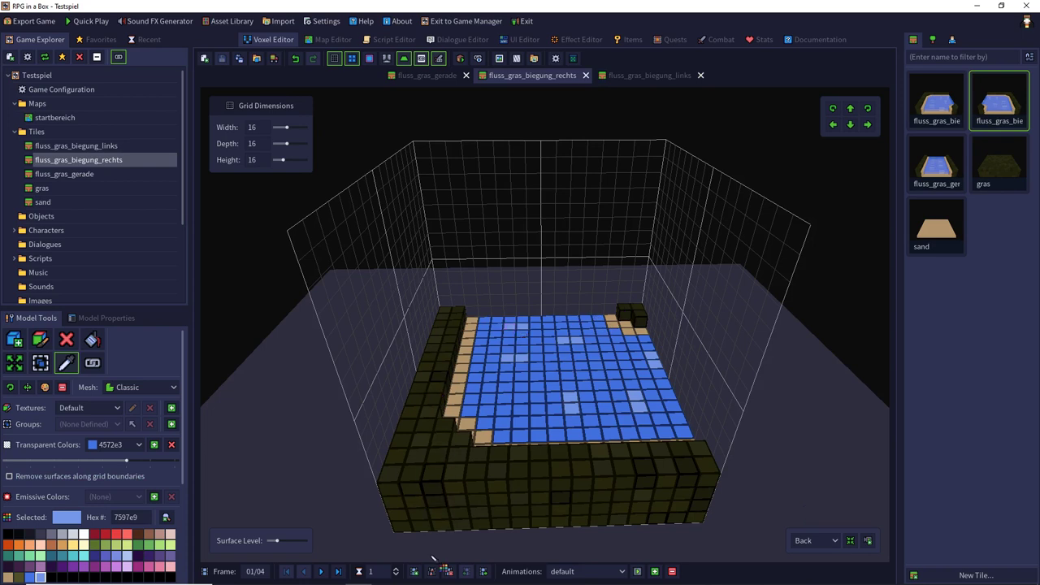
{"action": "left_click", "coordinate": [322, 572]}
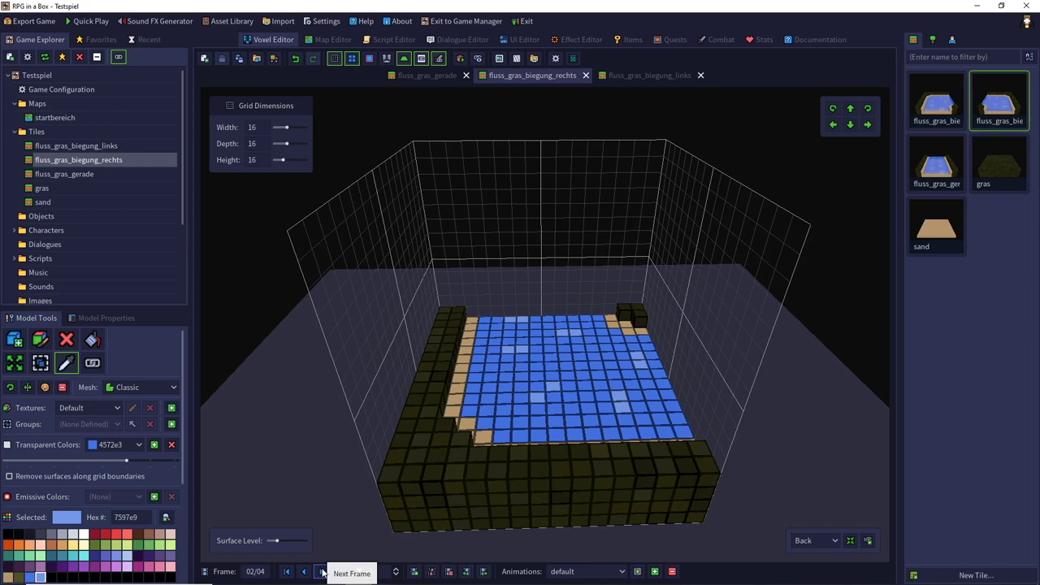
{"action": "left_click", "coordinate": [305, 573]}
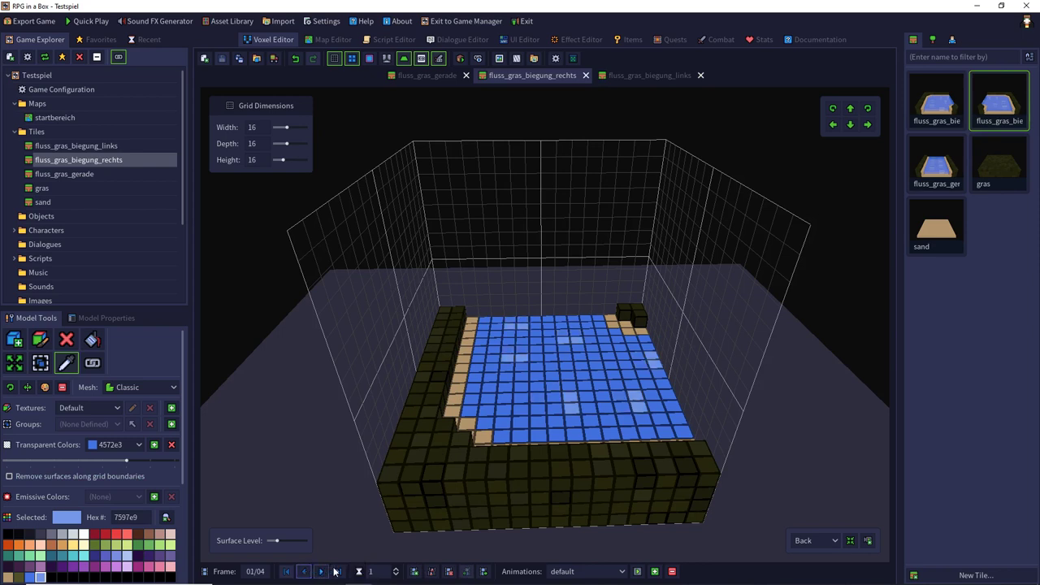
- Move the right-bend river tile's first frame to position 4, check the frame order and save the tile
{"action": "left_click", "coordinate": [483, 572]}
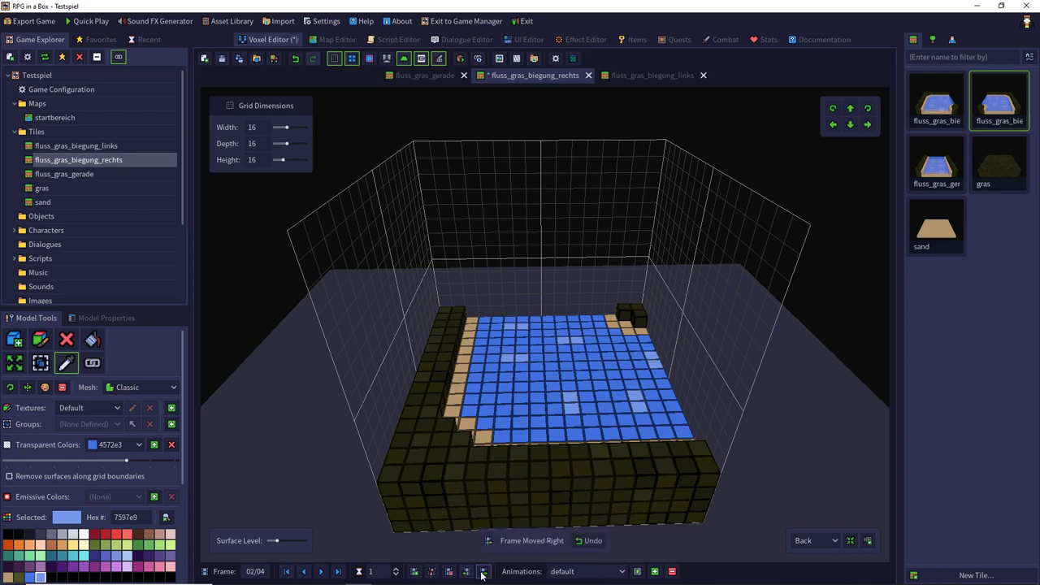
{"action": "left_click", "coordinate": [482, 575]}
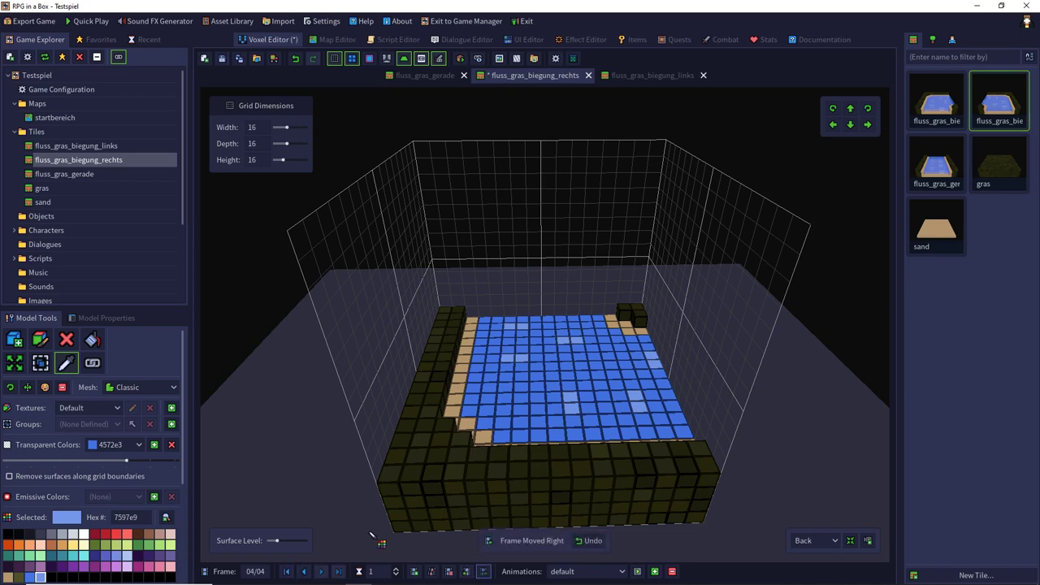
{"action": "left_click", "coordinate": [302, 573]}
{"action": "left_click", "coordinate": [302, 573]}
{"action": "left_click", "coordinate": [301, 573]}
{"action": "left_click", "coordinate": [322, 572]}
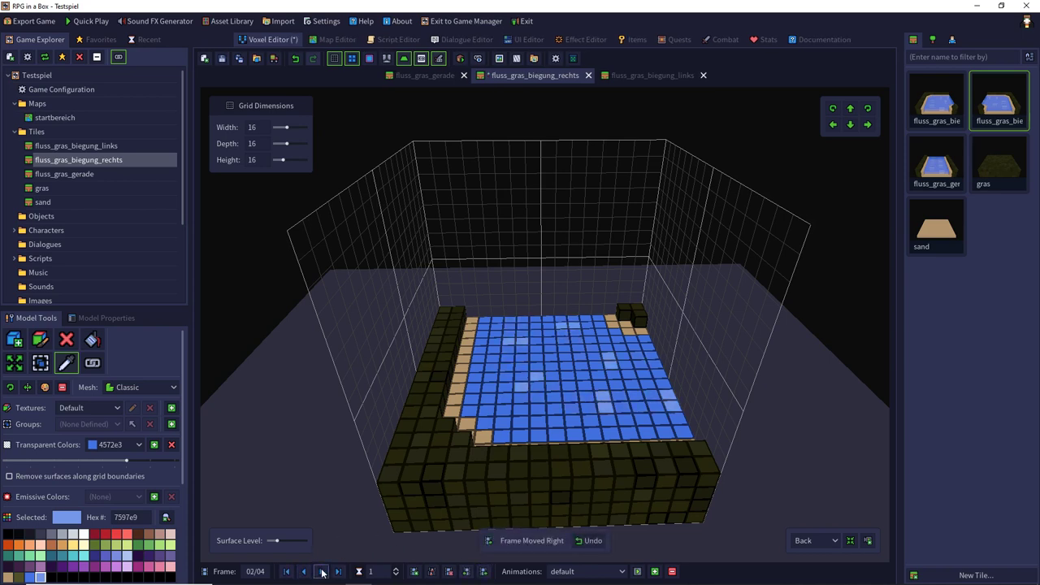
{"action": "left_click", "coordinate": [323, 572]}
{"action": "left_click", "coordinate": [322, 573]}
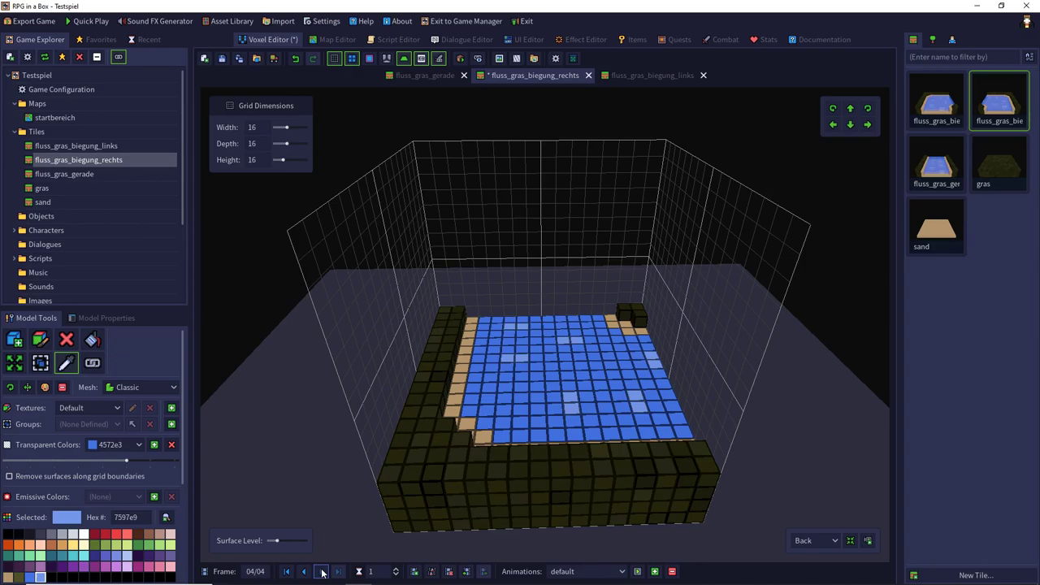
{"action": "left_click", "coordinate": [222, 59]}
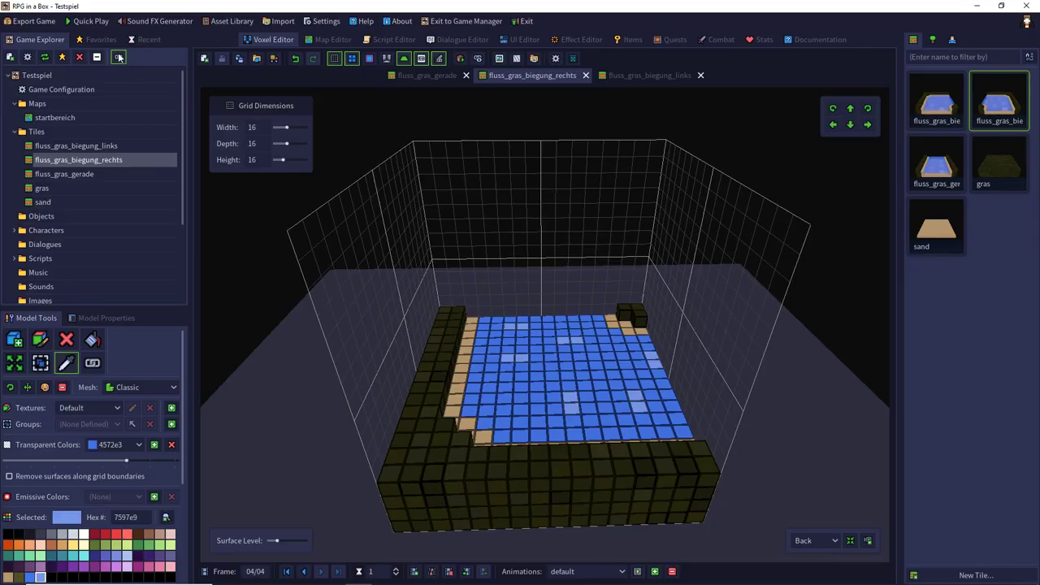
- Test-play the game again to check the reordered right-bend animation on the map, and quit back to the editor
{"action": "left_click", "coordinate": [87, 21]}
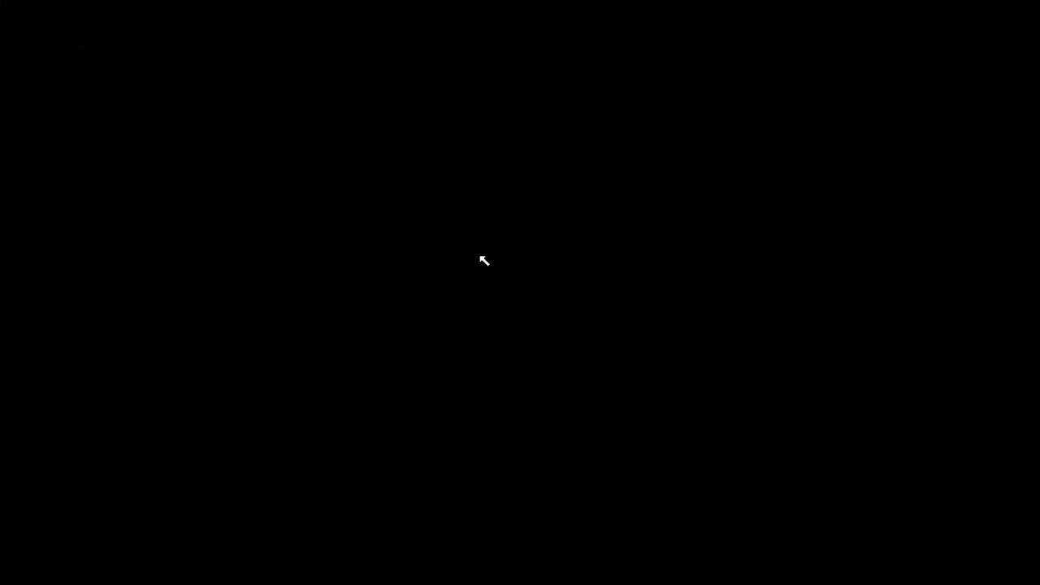
{"action": "left_click", "coordinate": [170, 130]}
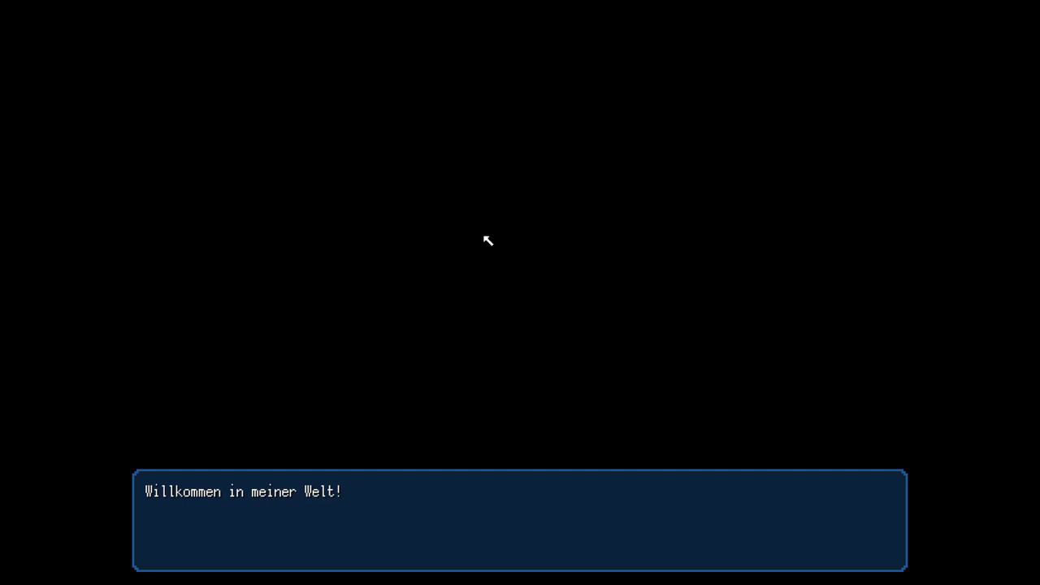
{"action": "left_click", "coordinate": [485, 237]}
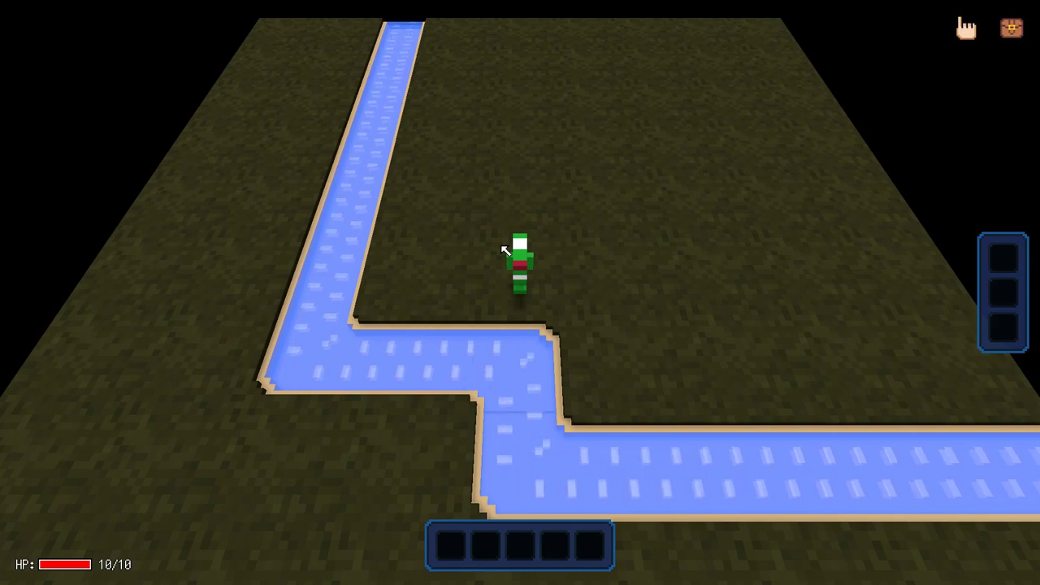
{"action": "key", "text": "Escape"}
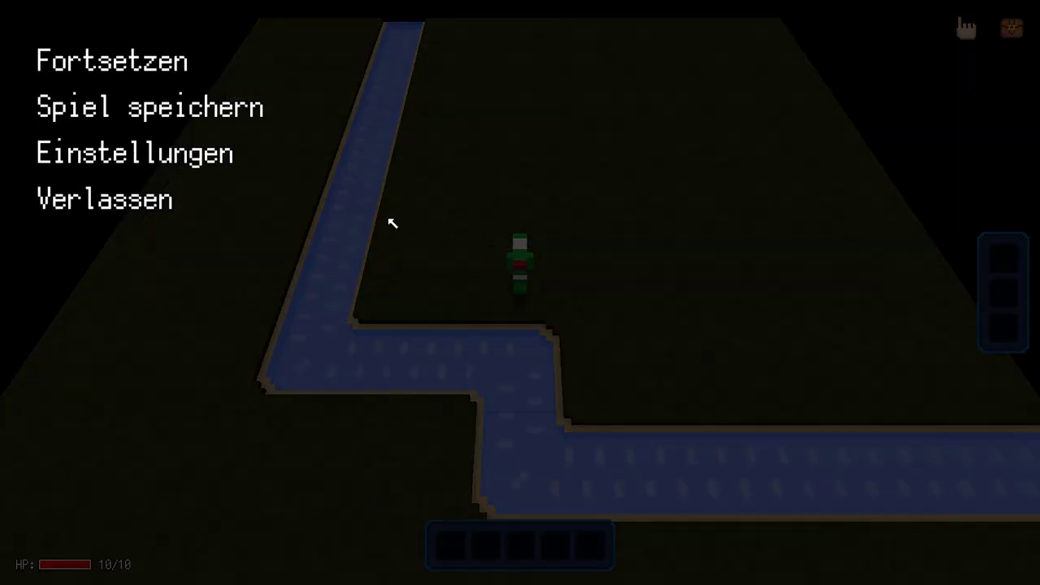
{"action": "left_click", "coordinate": [155, 209]}
{"action": "left_click", "coordinate": [439, 313]}
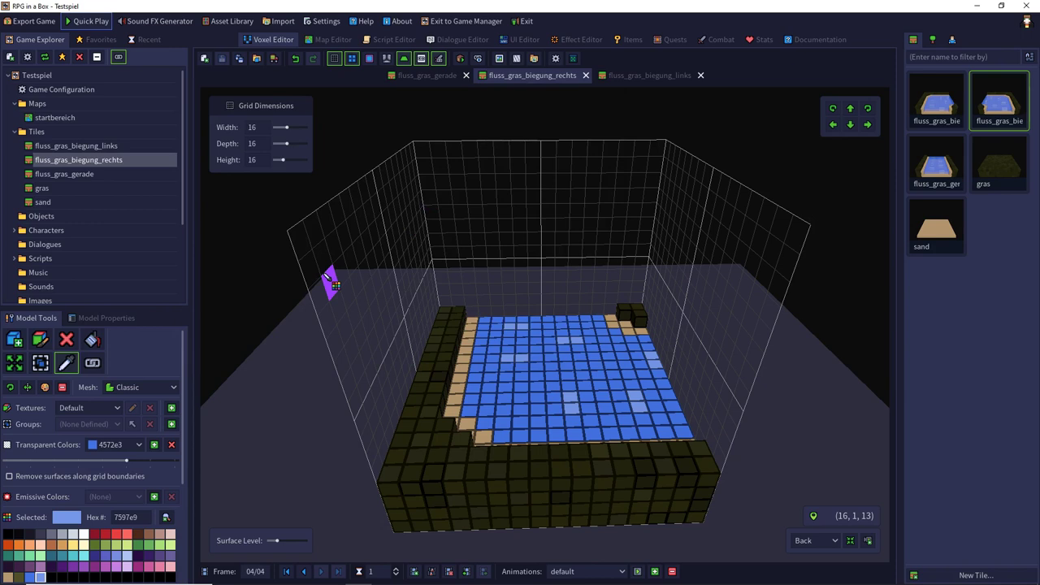
- Select the grey 676565 in the custom palette and inspect it in the colour picker
{"action": "scroll", "coordinate": [98, 420], "scroll_direction": "down", "scroll_amount": 5}
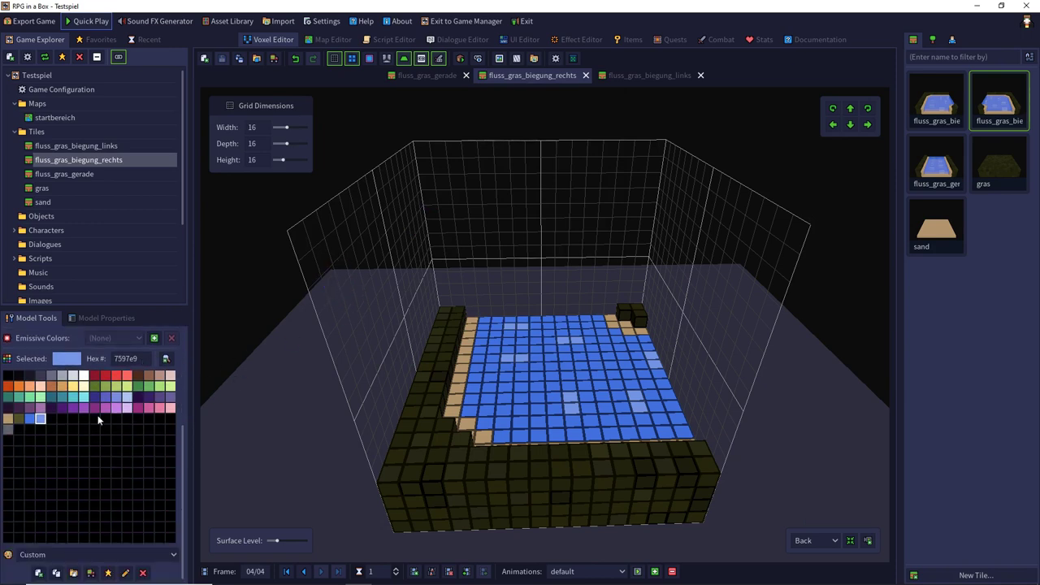
{"action": "double_click", "coordinate": [4, 430]}
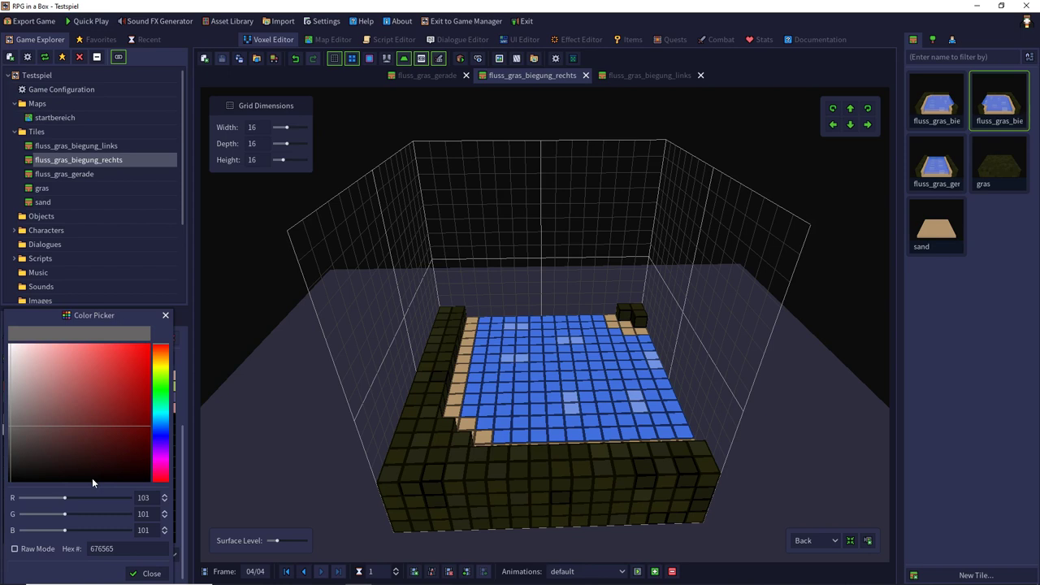
{"action": "left_click", "coordinate": [341, 376]}
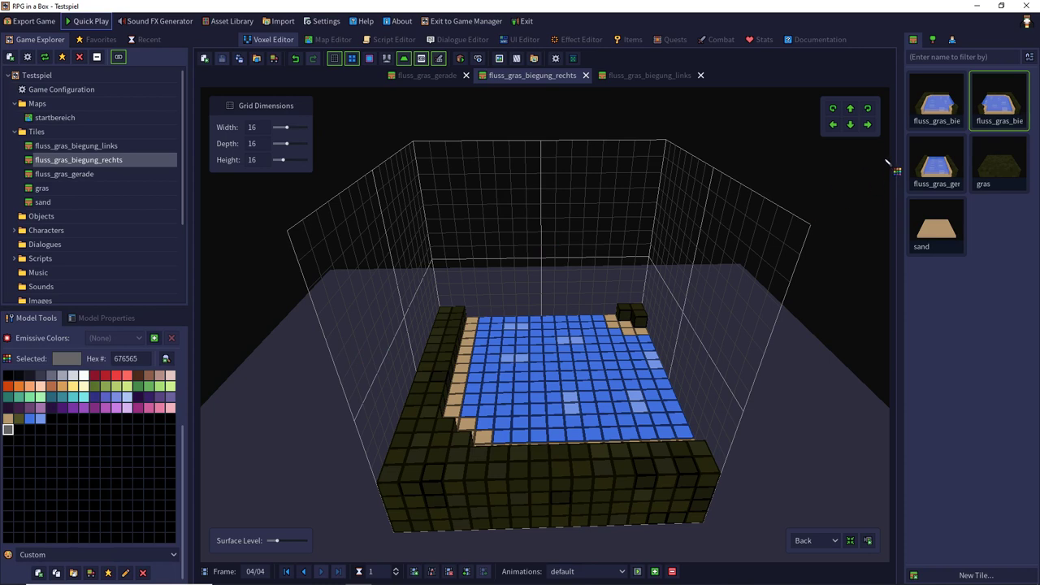
- Create a new impassable tile named stein_block with a 16x16x16 grid
{"action": "left_click", "coordinate": [919, 168]}
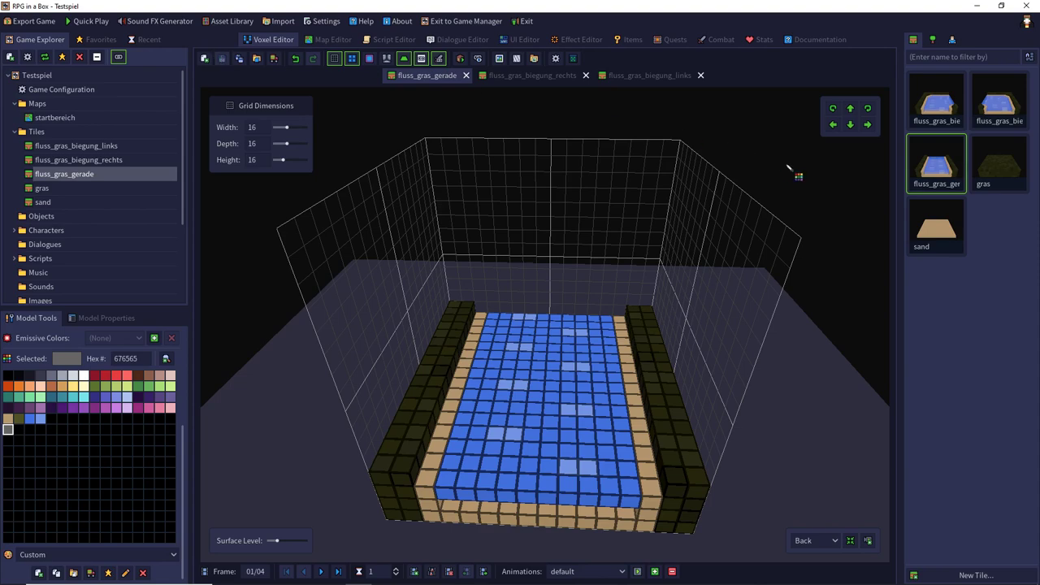
{"action": "left_click", "coordinate": [205, 58]}
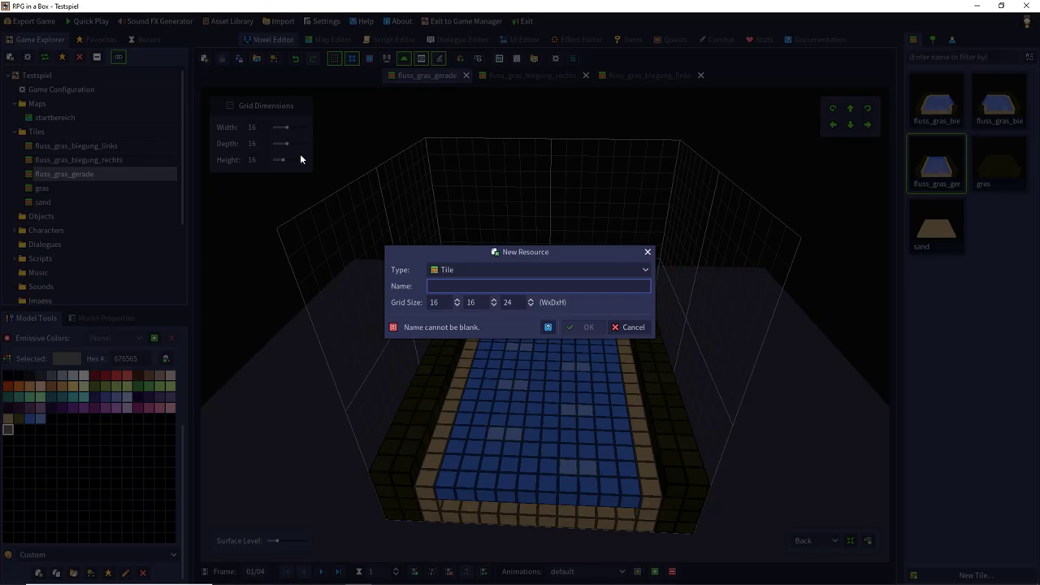
{"action": "type", "text": "stein_block"}
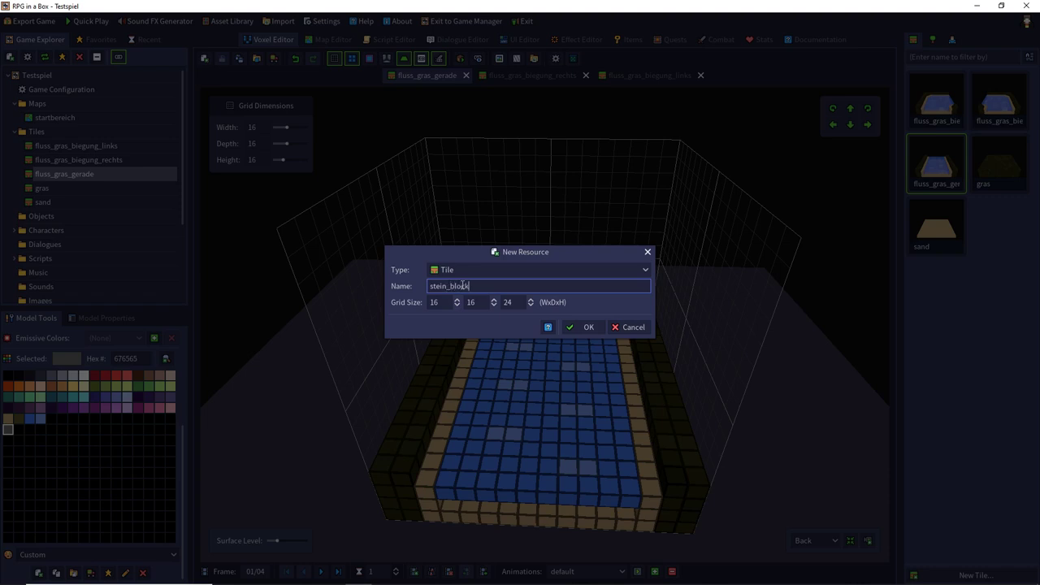
{"action": "left_click", "coordinate": [503, 304]}
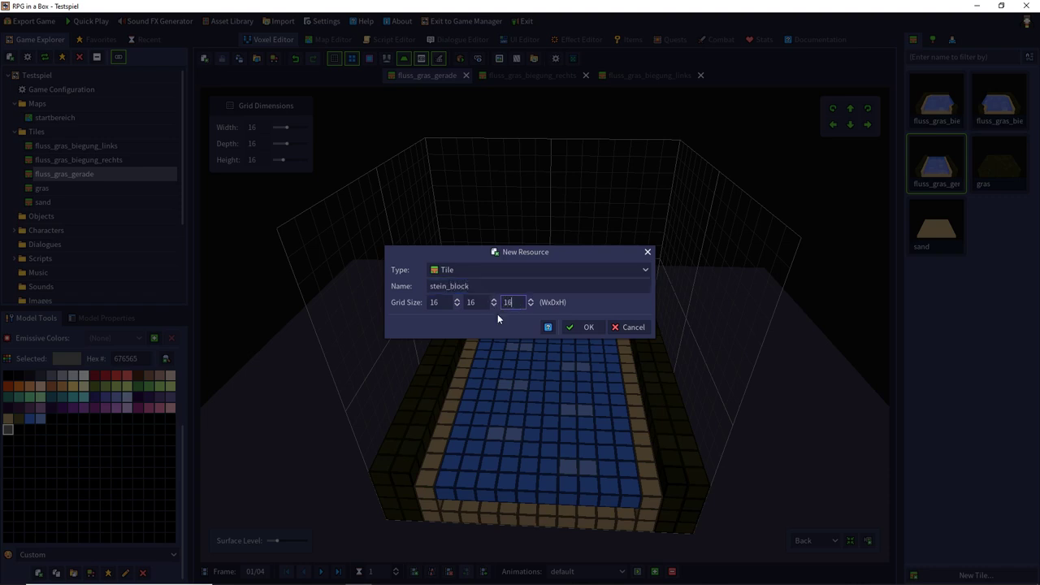
{"action": "left_click", "coordinate": [585, 327]}
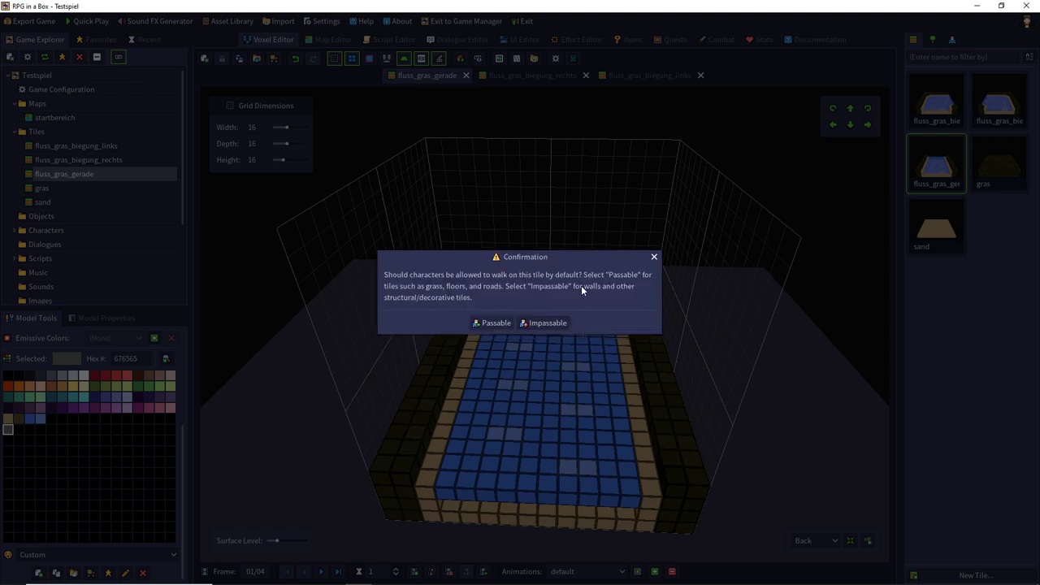
{"action": "left_click", "coordinate": [540, 323]}
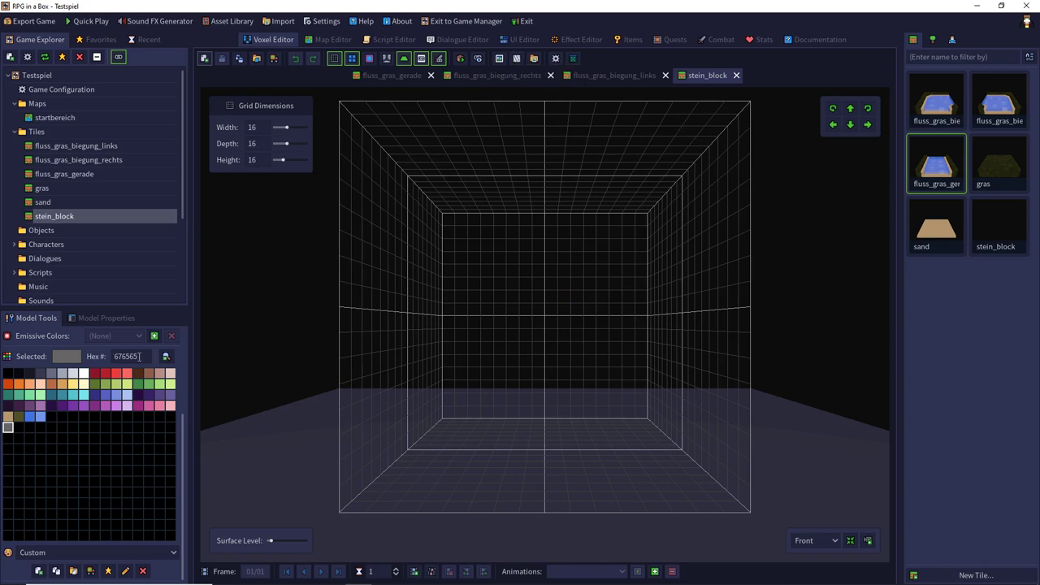
- Copy the grey hex value 676565 and set it as the base color in the Noise Generator
{"action": "left_click_drag", "start_coordinate": [139, 356], "coordinate": [109, 355]}
{"action": "key", "text": "ctrl+c"}
{"action": "left_click", "coordinate": [499, 58]}
{"action": "left_click", "coordinate": [406, 250]}
{"action": "key", "text": "ctrl+v"}
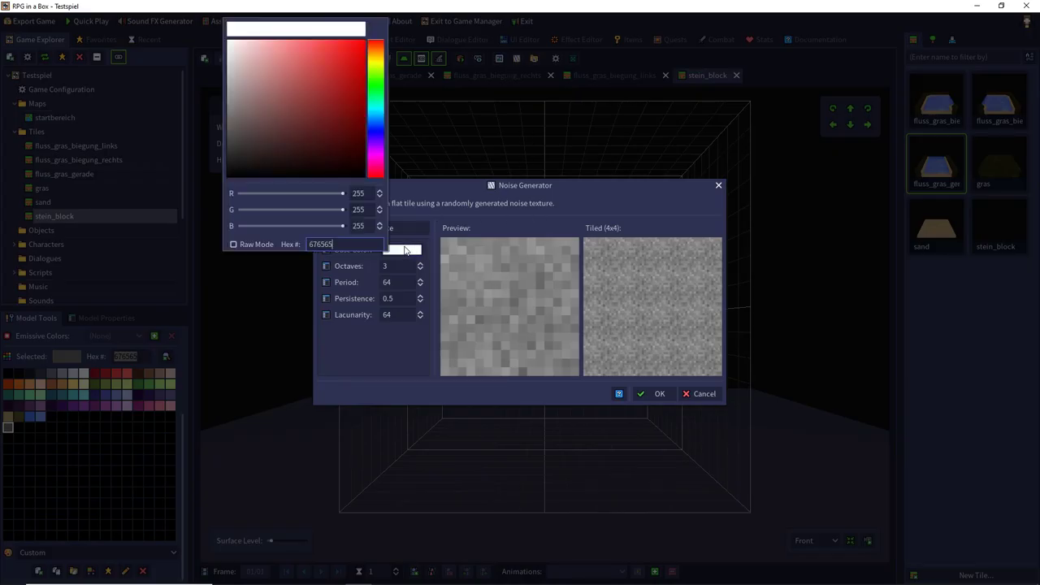
{"action": "key", "text": "Return"}
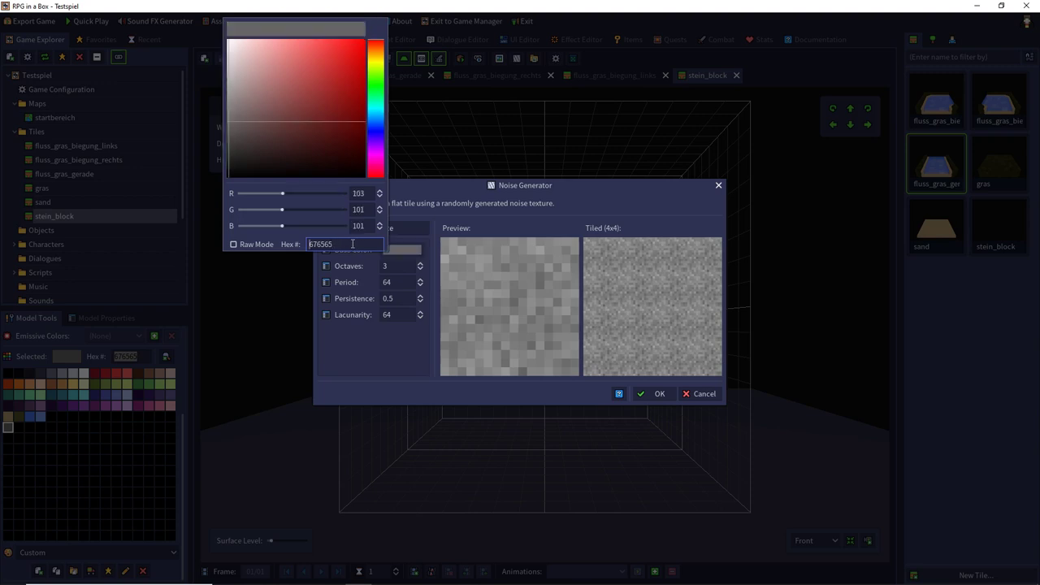
{"action": "left_click", "coordinate": [387, 327]}
- Regenerate the grey noise texture several times and apply the last variant as the tile's bottom layer
{"action": "left_click", "coordinate": [383, 228]}
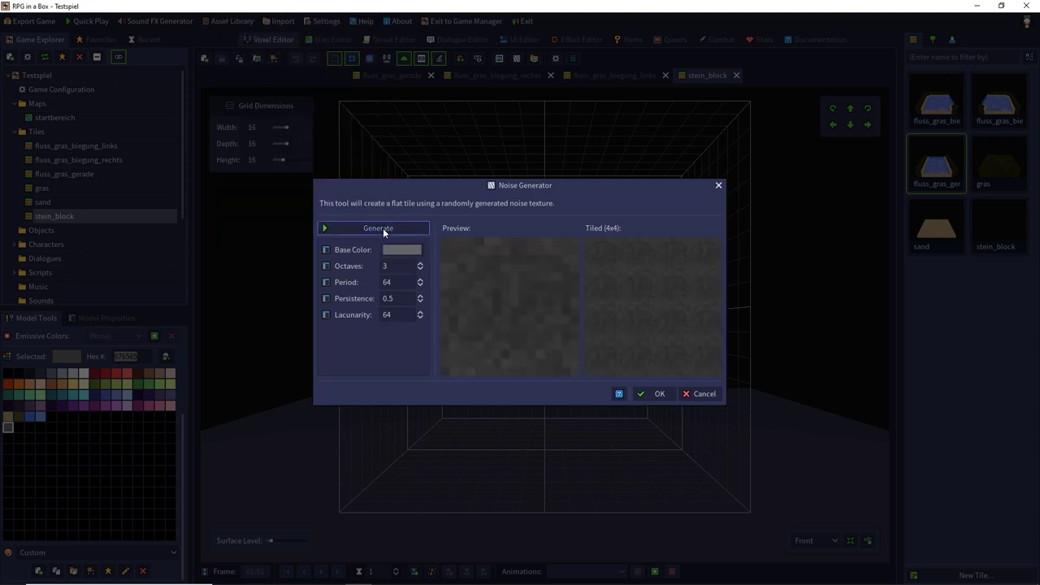
{"action": "left_click", "coordinate": [383, 228]}
{"action": "left_click", "coordinate": [383, 228]}
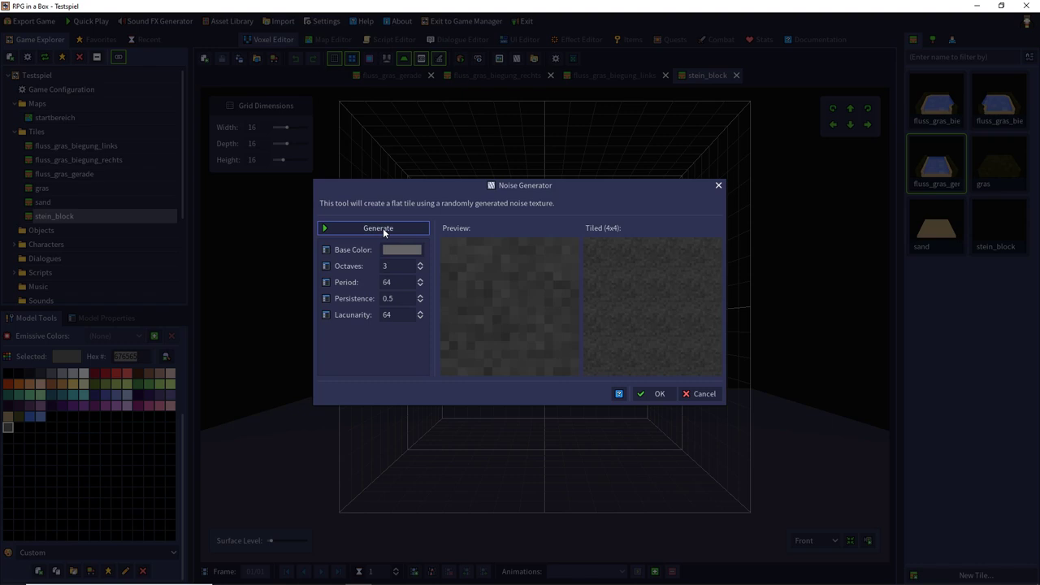
{"action": "left_click", "coordinate": [383, 228]}
{"action": "left_click", "coordinate": [383, 227]}
{"action": "left_click", "coordinate": [383, 228]}
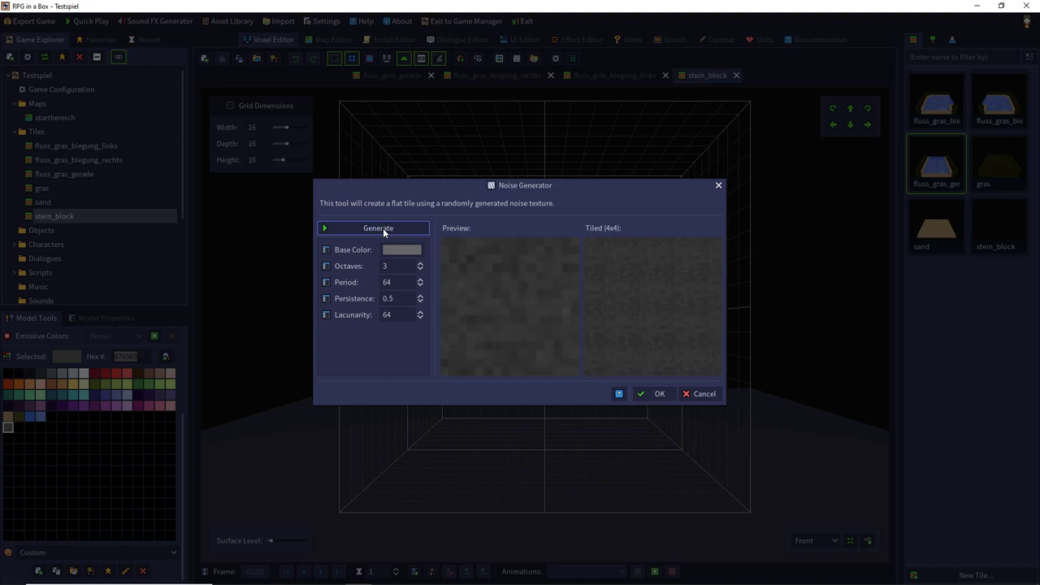
{"action": "left_click", "coordinate": [383, 227]}
{"action": "left_click", "coordinate": [383, 227]}
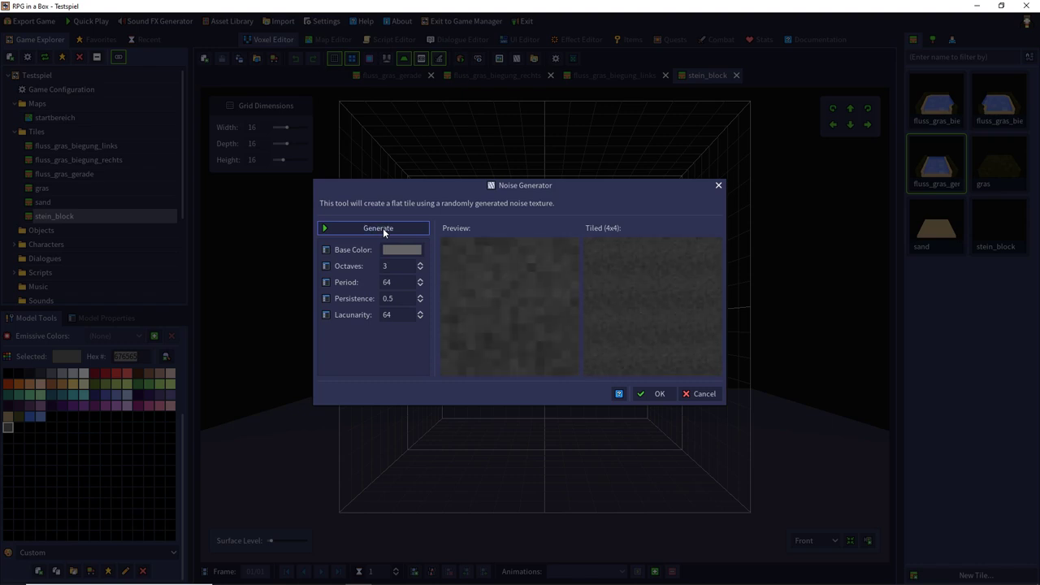
{"action": "left_click", "coordinate": [383, 227]}
{"action": "left_click", "coordinate": [382, 227]}
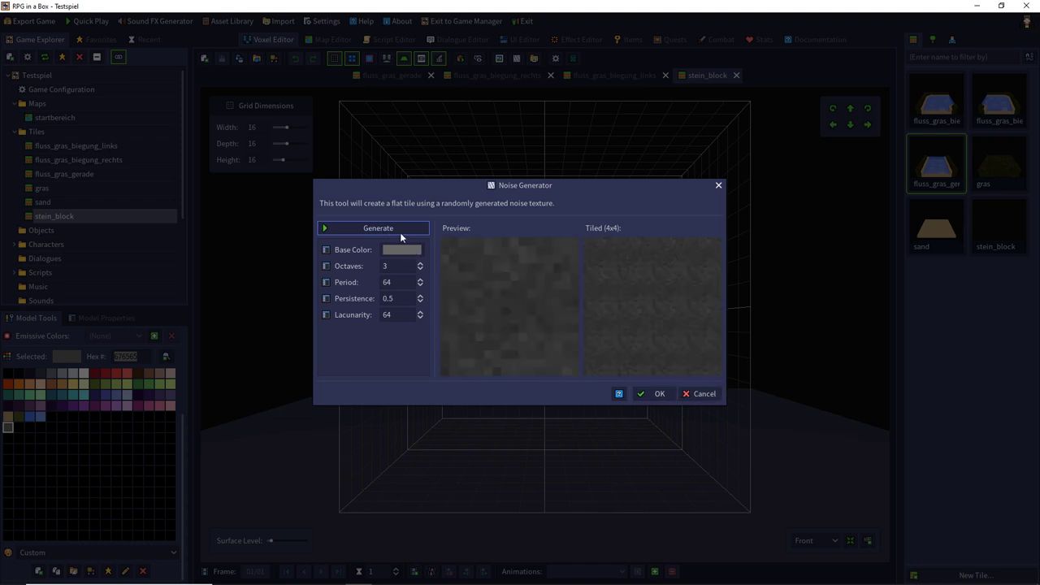
{"action": "left_click", "coordinate": [400, 233]}
{"action": "left_click", "coordinate": [400, 233]}
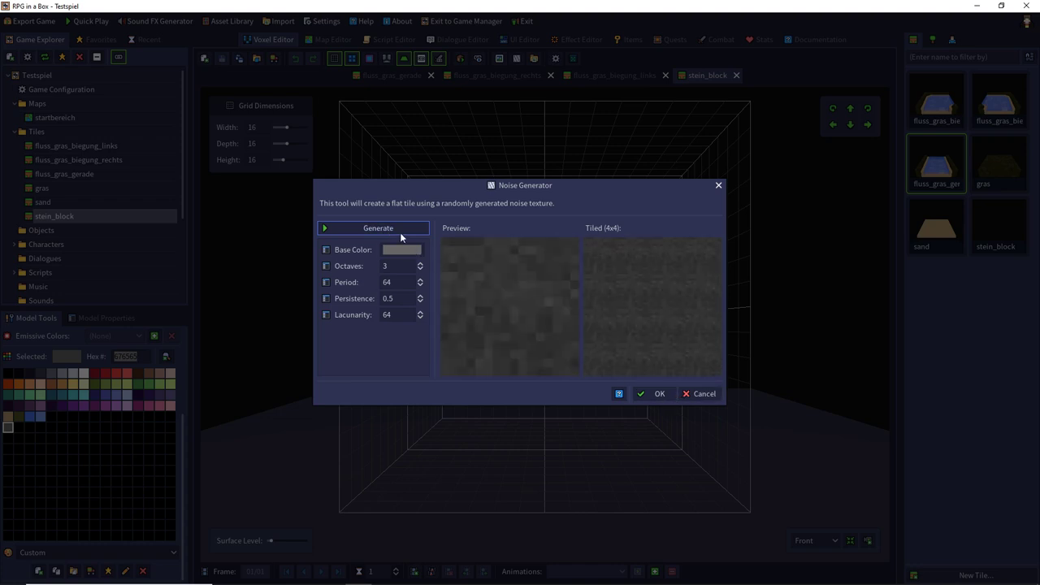
{"action": "left_click", "coordinate": [400, 232]}
{"action": "left_click", "coordinate": [655, 394]}
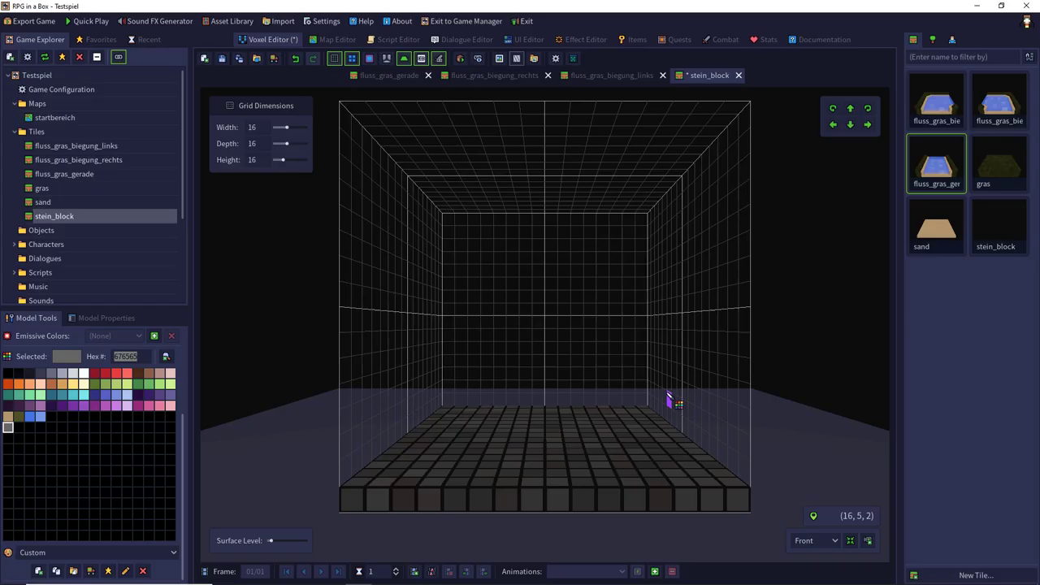
- Copy the whole stone layer, paste it, raise the copy one voxel and accept the placement
{"action": "key", "text": "ctrl+c"}
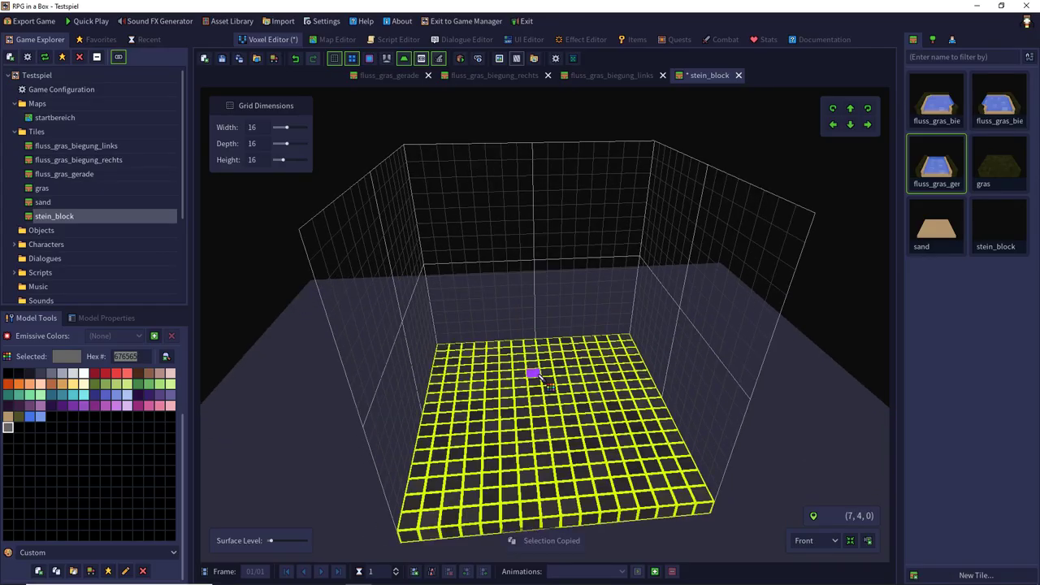
{"action": "key", "text": "ctrl+v"}
{"action": "middle_click_drag", "start_coordinate": [570, 402], "coordinate": [573, 368]}
{"action": "right_click_drag", "start_coordinate": [572, 370], "coordinate": [589, 346]}
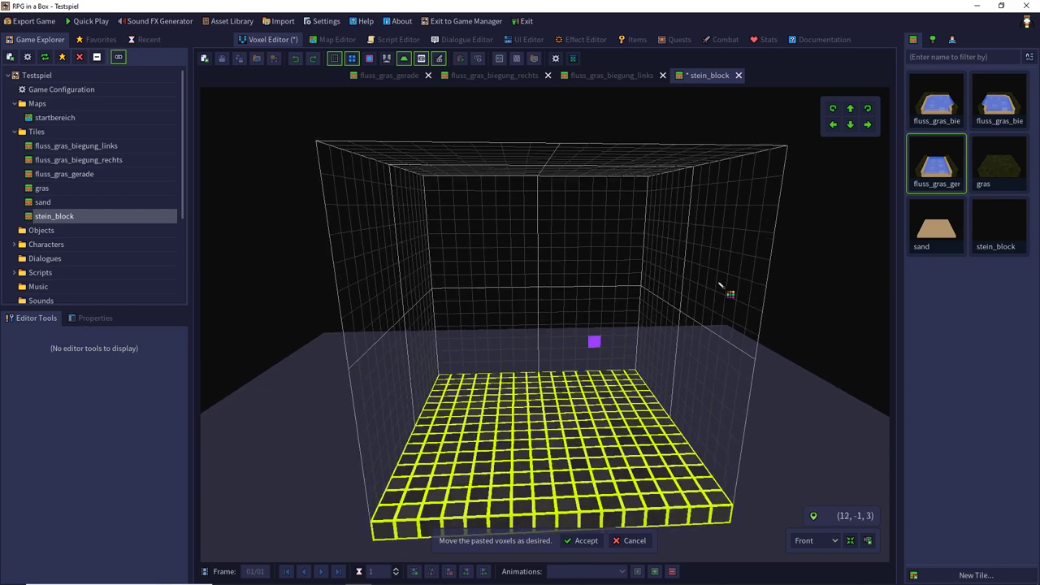
{"action": "left_click", "coordinate": [850, 108]}
{"action": "left_click", "coordinate": [587, 541]}
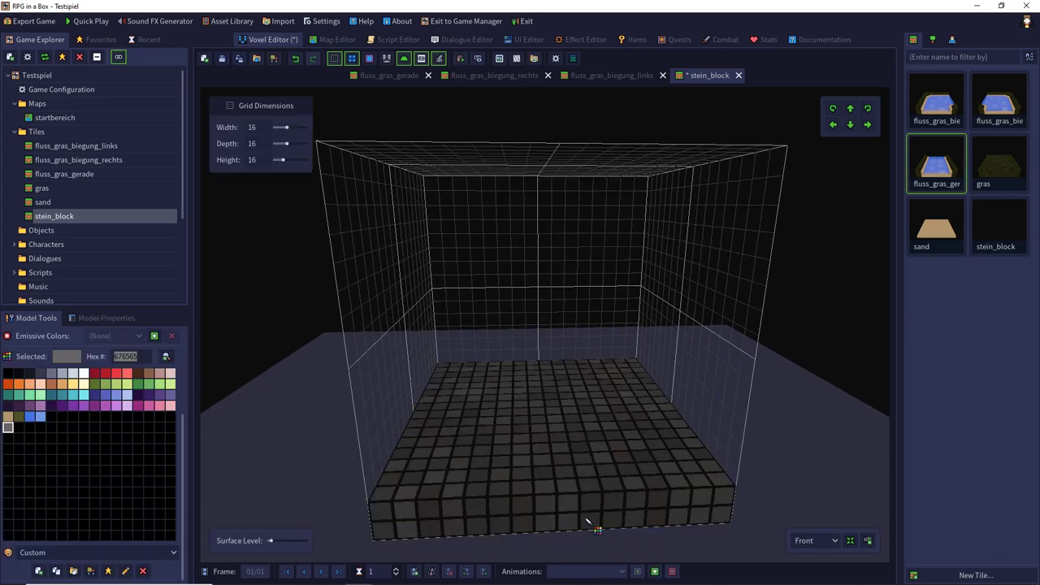
- Try to stack a copy of both stone layers on top, cancel the paste and undo the second layer
{"action": "left_click", "coordinate": [563, 392]}
{"action": "key", "text": "ctrl+c"}
{"action": "key", "text": "ctrl+v"}
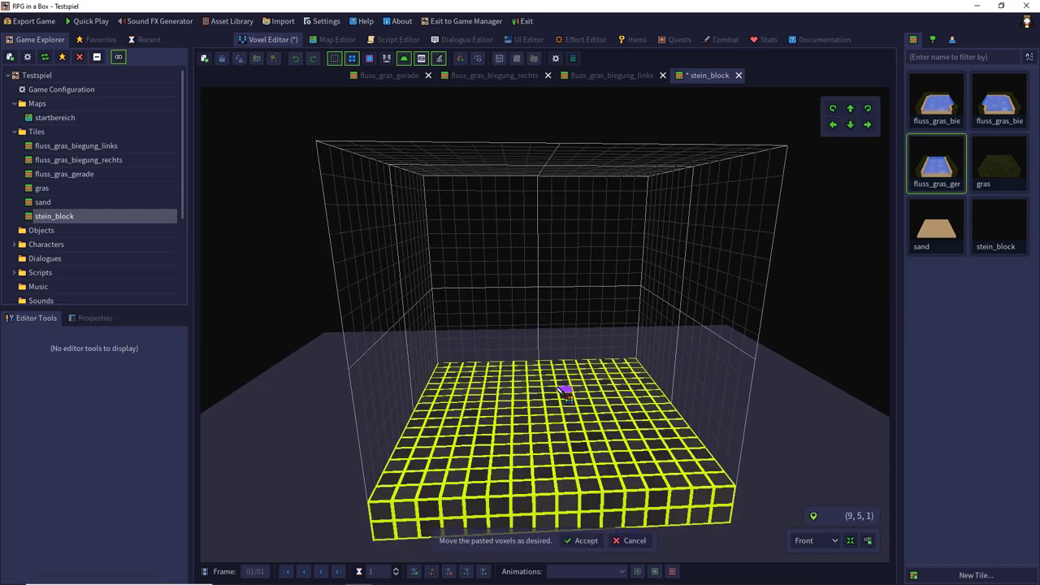
{"action": "left_click", "coordinate": [851, 108]}
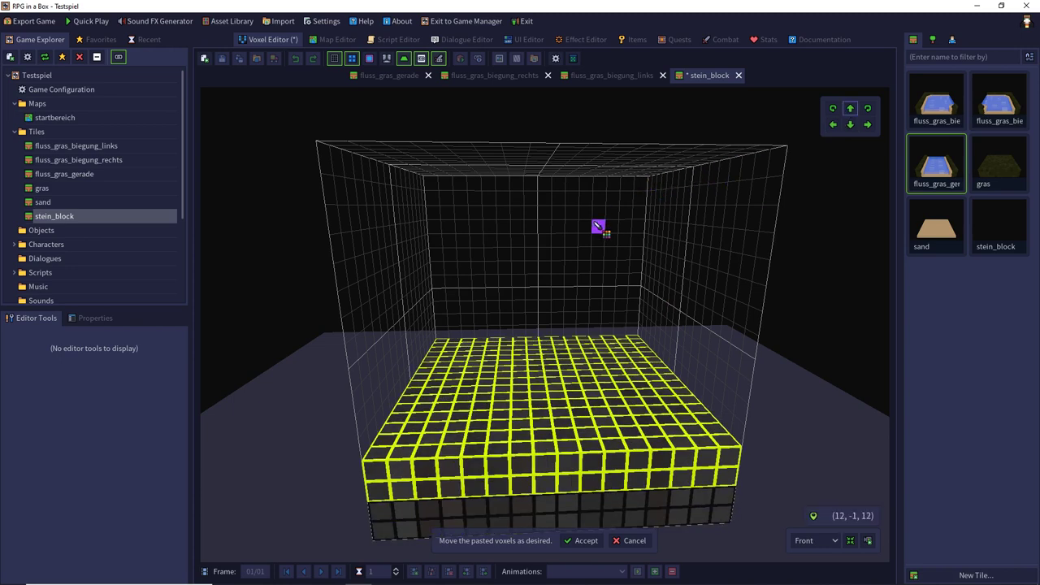
{"action": "left_click", "coordinate": [632, 541]}
{"action": "key", "text": "ctrl+z"}
{"action": "key", "text": "ctrl+a"}
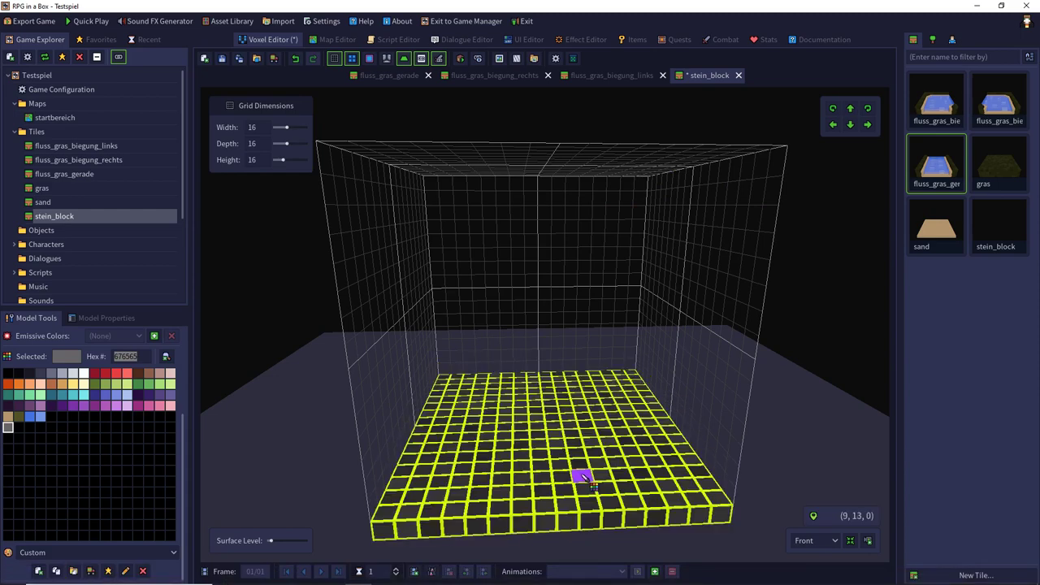
{"action": "key", "text": "ctrl+c"}
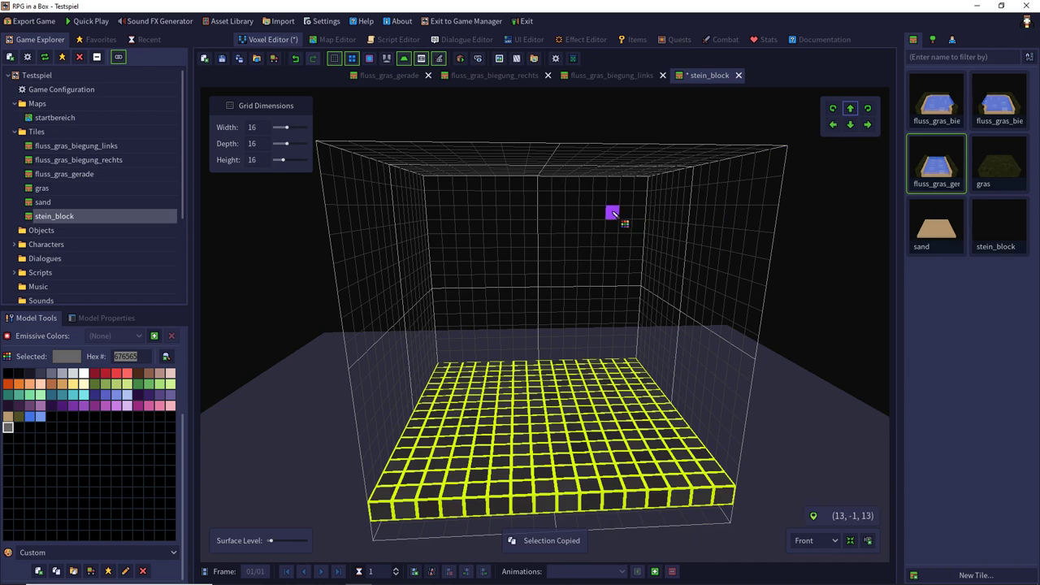
{"action": "left_click", "coordinate": [617, 221]}
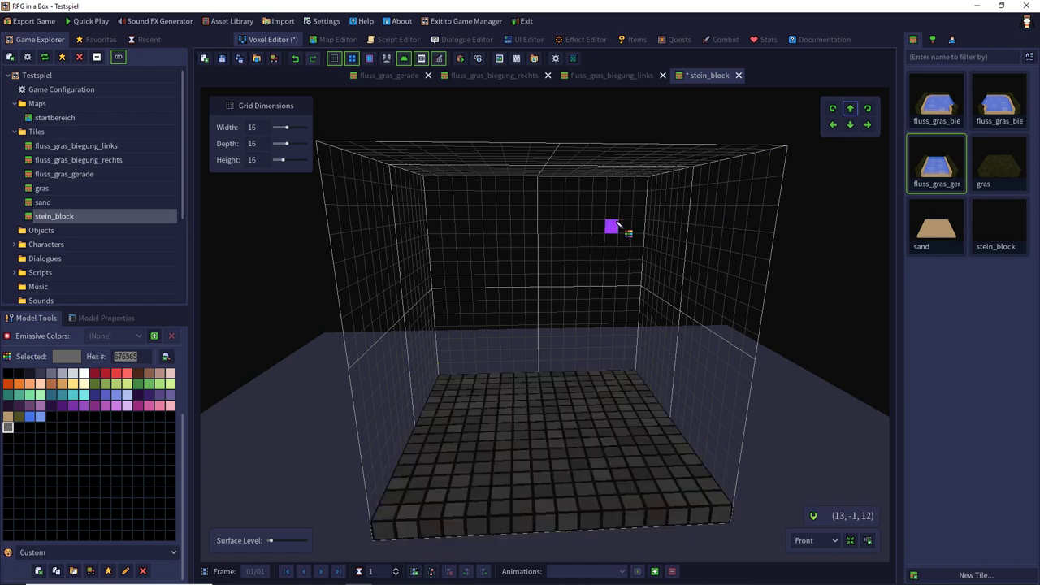
- Paste a copy of the stone layer one voxel higher, offset its pattern horizontally in top view and accept the placement
{"action": "key", "text": "ctrl+a"}
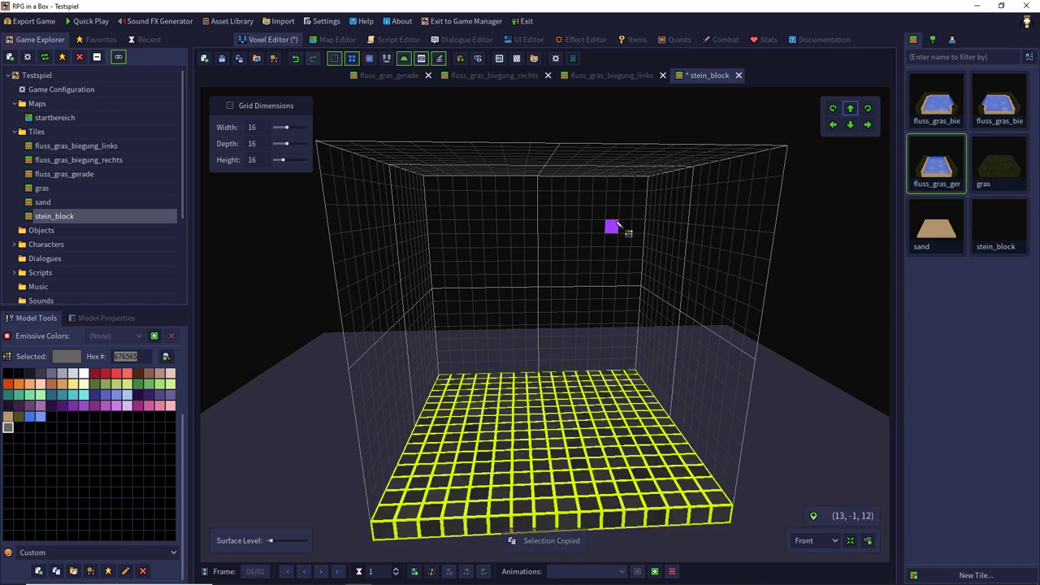
{"action": "key", "text": "ctrl+v"}
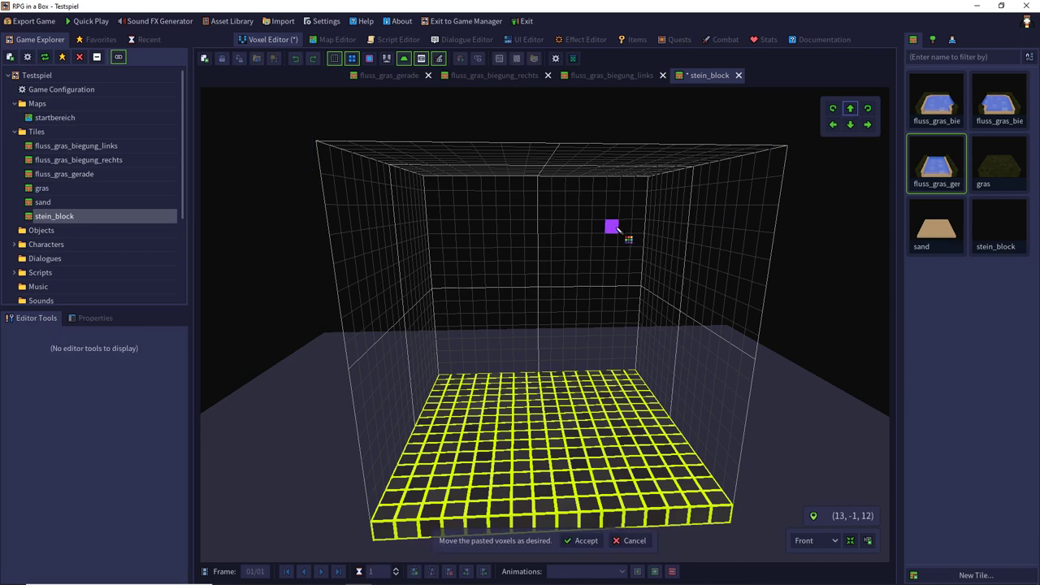
{"action": "left_click", "coordinate": [850, 110]}
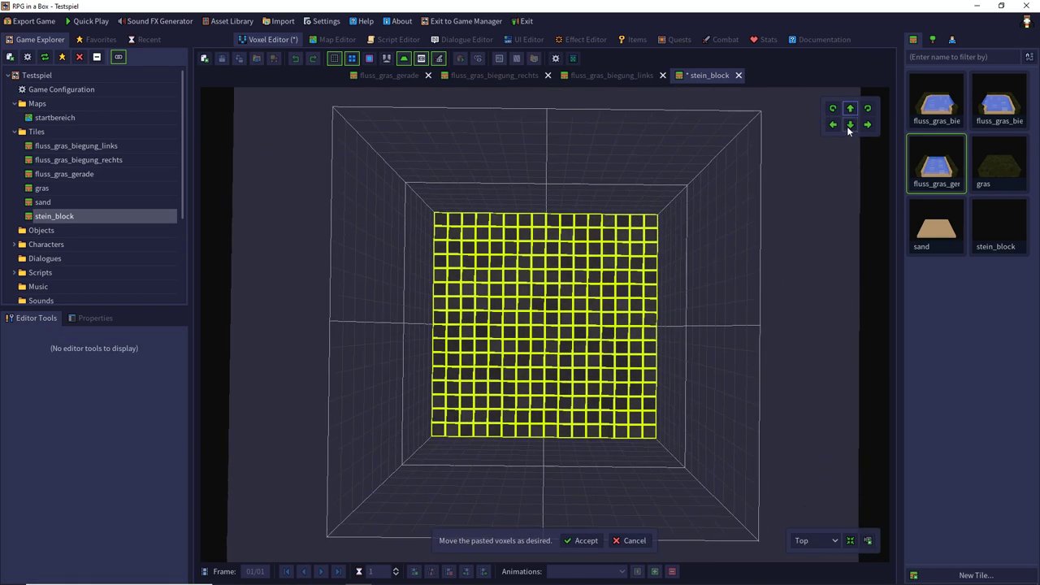
{"action": "left_click", "coordinate": [868, 124]}
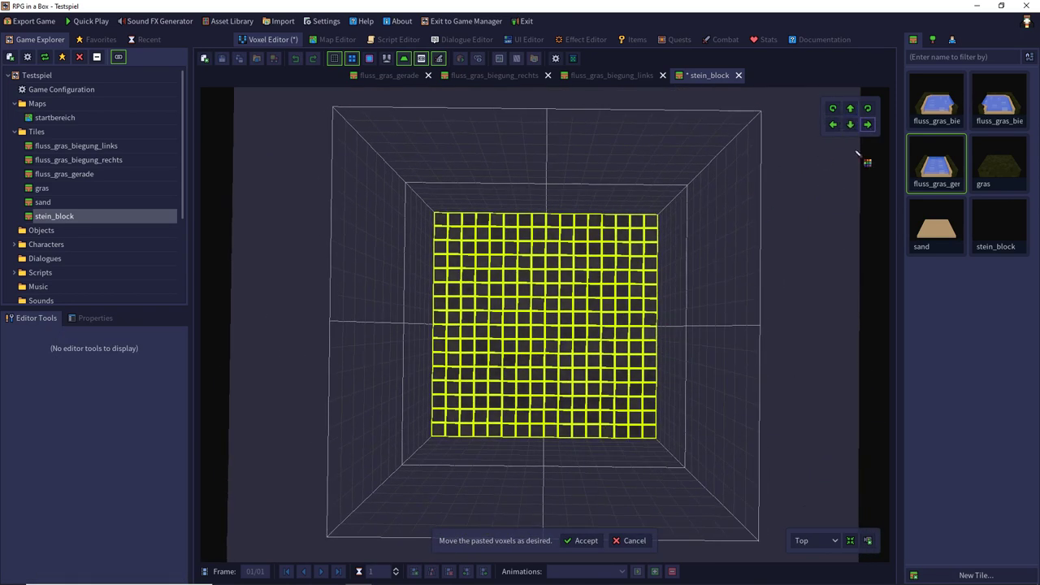
{"action": "left_click", "coordinate": [582, 540]}
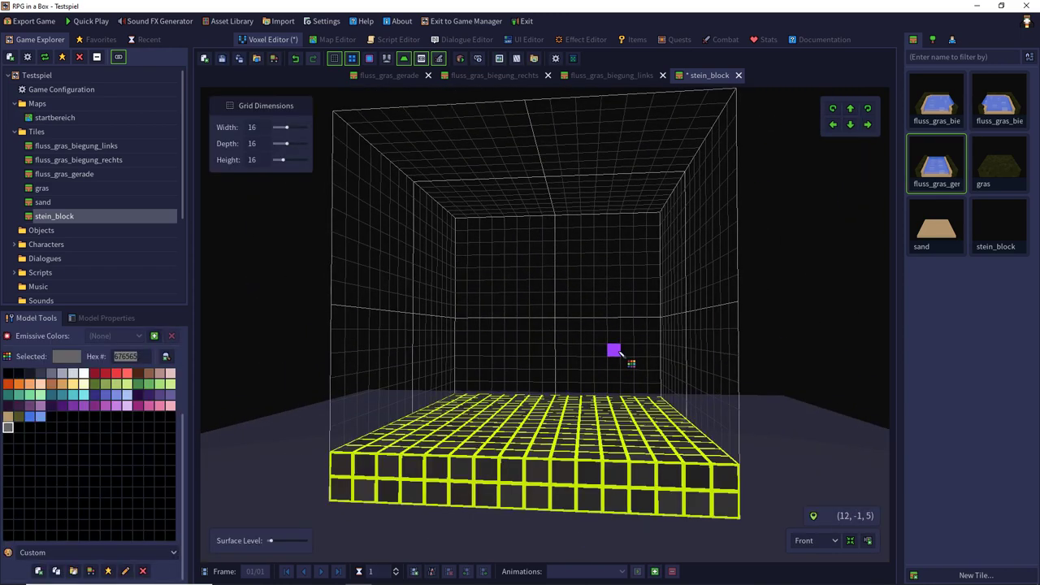
{"action": "left_click", "coordinate": [850, 108]}
{"action": "left_click", "coordinate": [850, 109]}
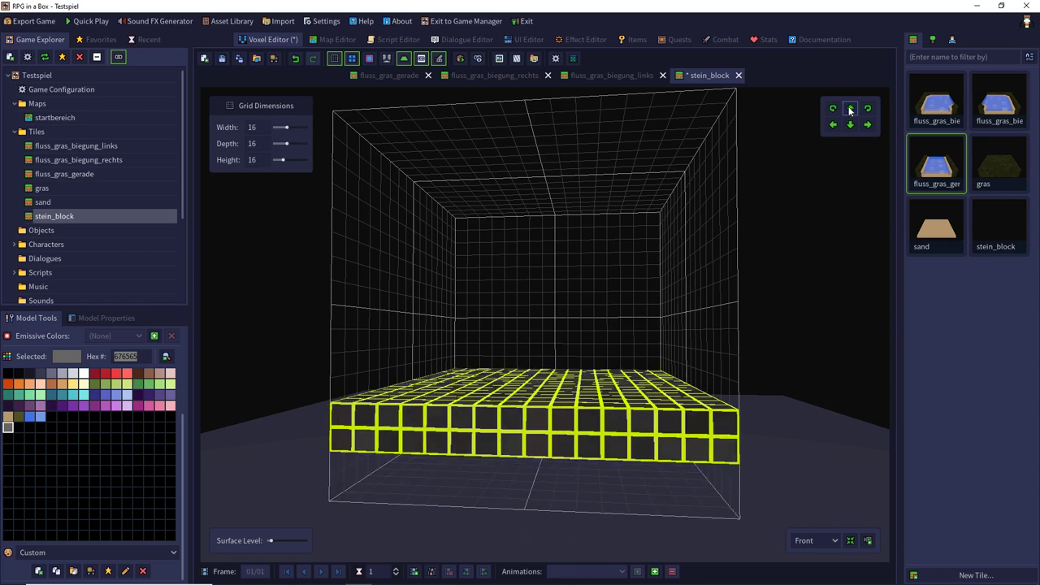
{"action": "left_click", "coordinate": [713, 170]}
{"action": "key", "text": "ctrl+z"}
{"action": "key", "text": "ctrl+z"}
{"action": "key", "text": "ctrl+z"}
{"action": "key", "text": "ctrl+z"}
- Paste a copy of both stone layers two voxels higher, offset its pattern horizontally in top view and accept the placement
{"action": "key", "text": "ctrl+a"}
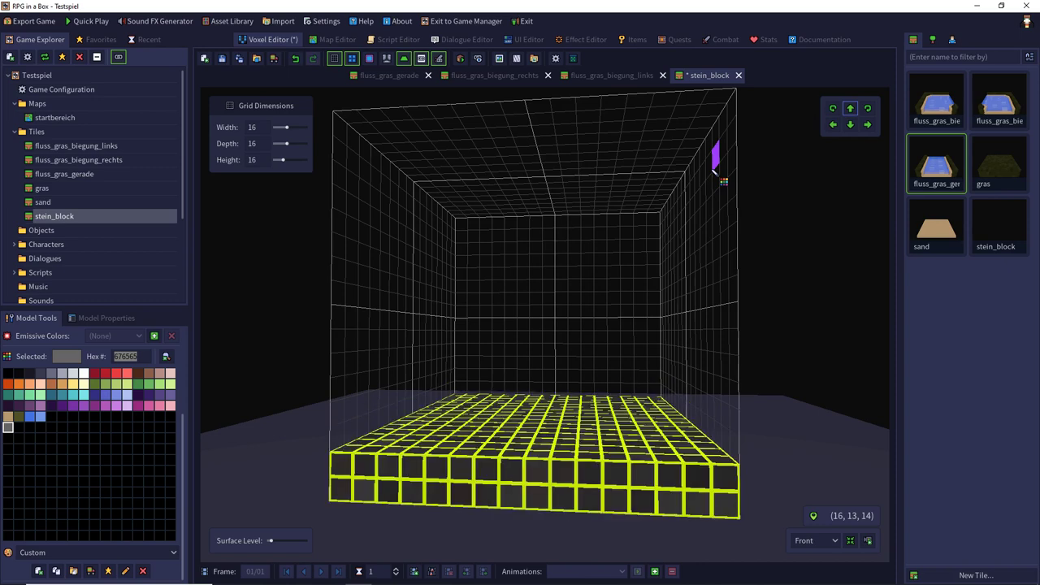
{"action": "key", "text": "ctrl+c"}
{"action": "key", "text": "ctrl+v"}
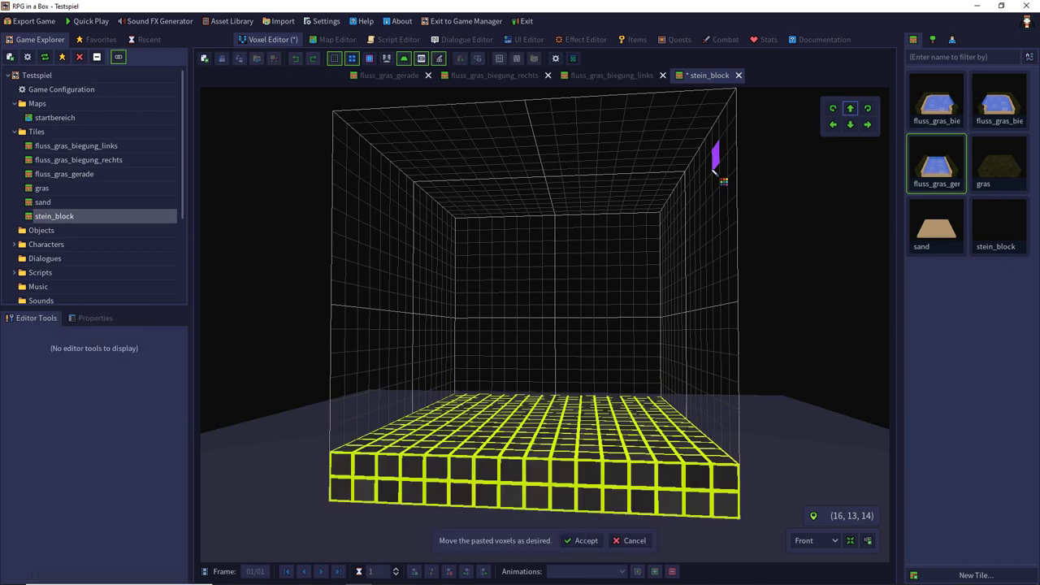
{"action": "left_click", "coordinate": [850, 111]}
{"action": "left_click", "coordinate": [850, 111]}
{"action": "middle_click_drag", "start_coordinate": [626, 173], "coordinate": [628, 437]}
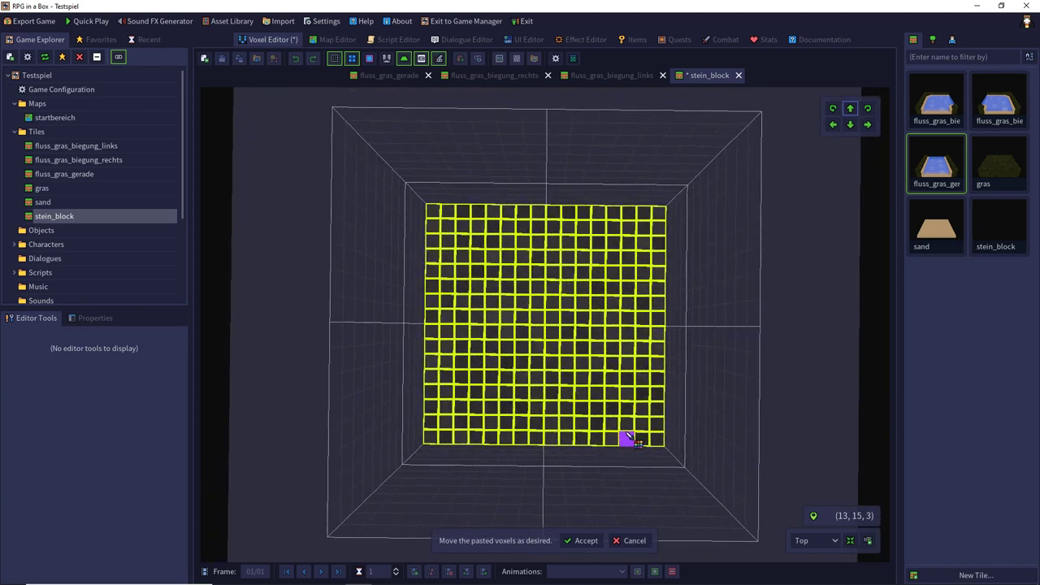
{"action": "left_click", "coordinate": [850, 124]}
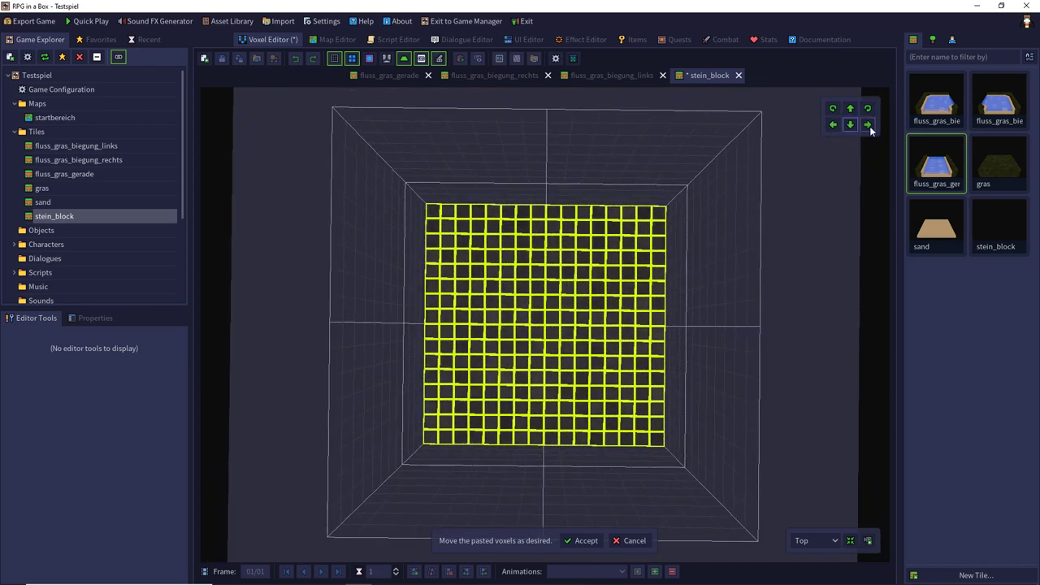
{"action": "left_click", "coordinate": [868, 125]}
{"action": "key", "text": "KP_1"}
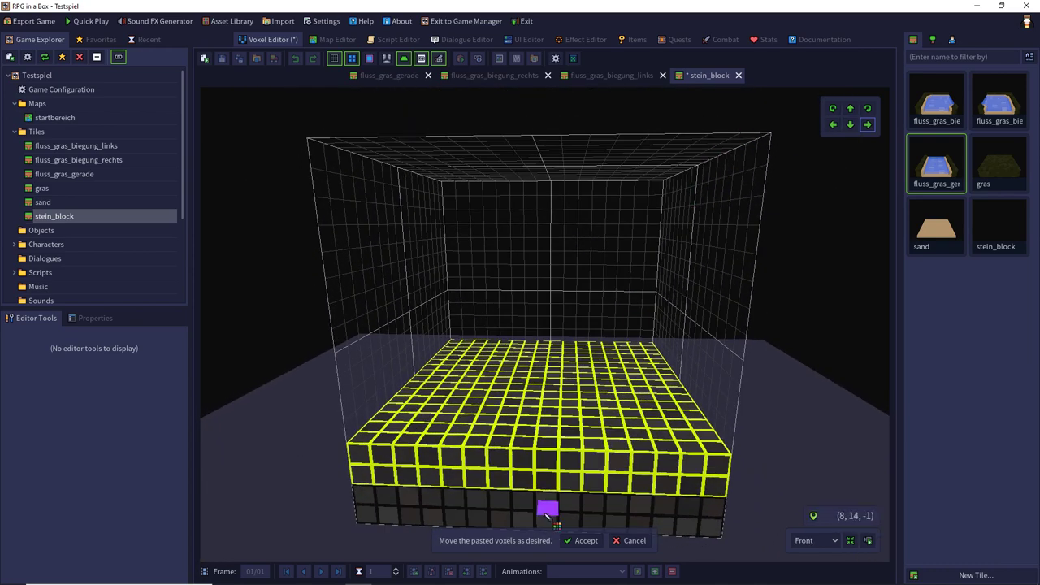
{"action": "left_click", "coordinate": [581, 541]}
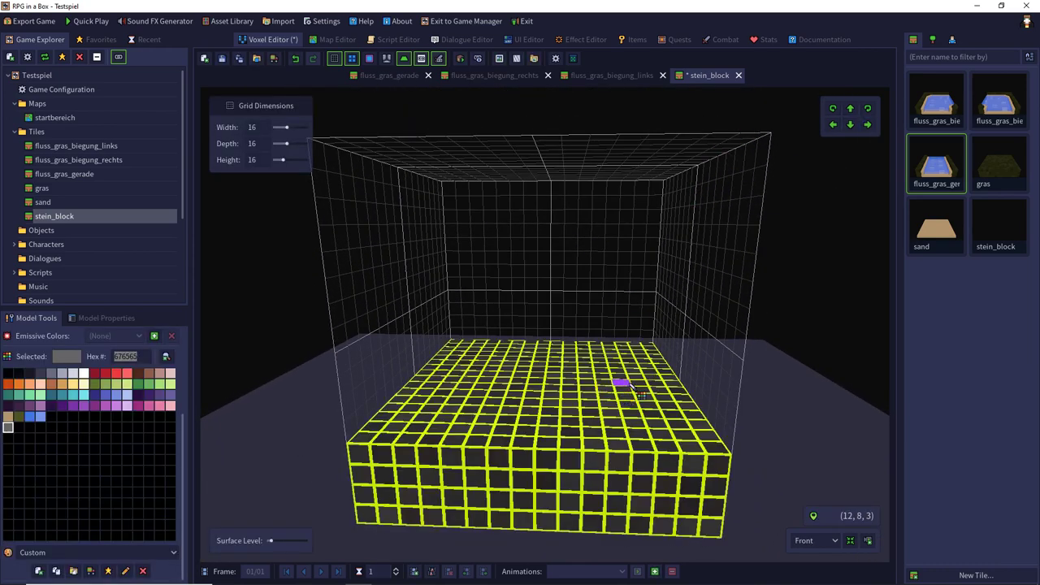
- Paste a copy of the four stone layers and raise it four voxels so it sits on top of the originals
{"action": "key", "text": "ctrl+v"}
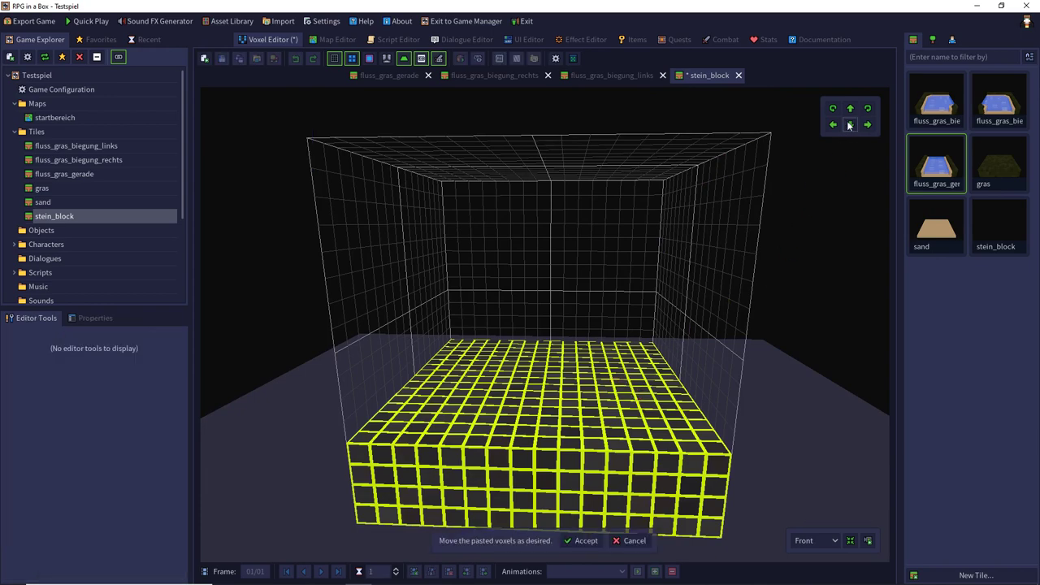
{"action": "left_click", "coordinate": [851, 115]}
{"action": "left_click", "coordinate": [851, 114]}
{"action": "left_click", "coordinate": [851, 114]}
{"action": "left_click", "coordinate": [851, 115]}
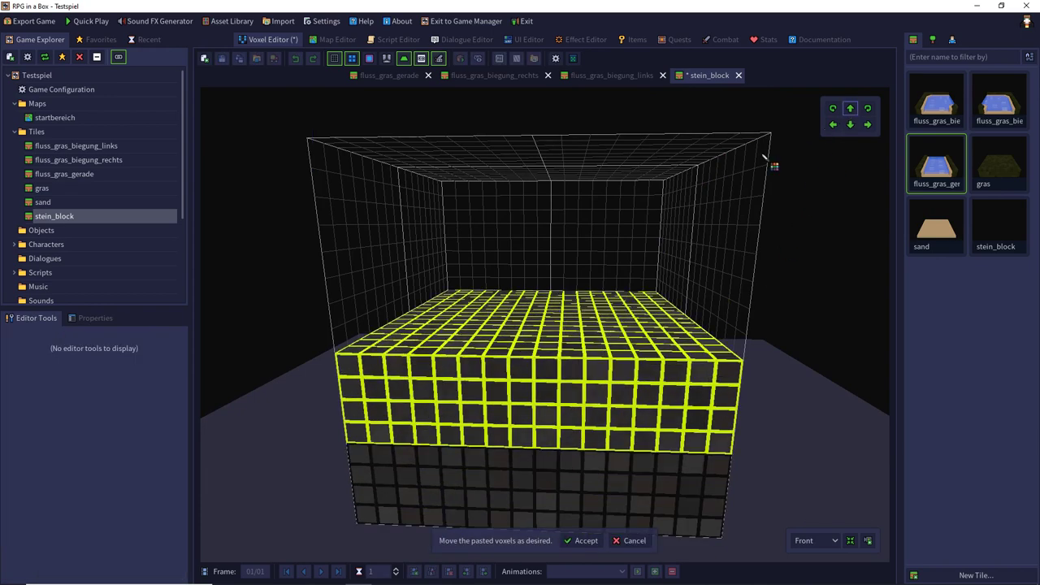
- Offset the pasted layers' stone pattern horizontally in top view and accept the placement
{"action": "middle_click_drag", "start_coordinate": [703, 180], "coordinate": [695, 355]}
{"action": "right_click_drag", "start_coordinate": [697, 356], "coordinate": [723, 401]}
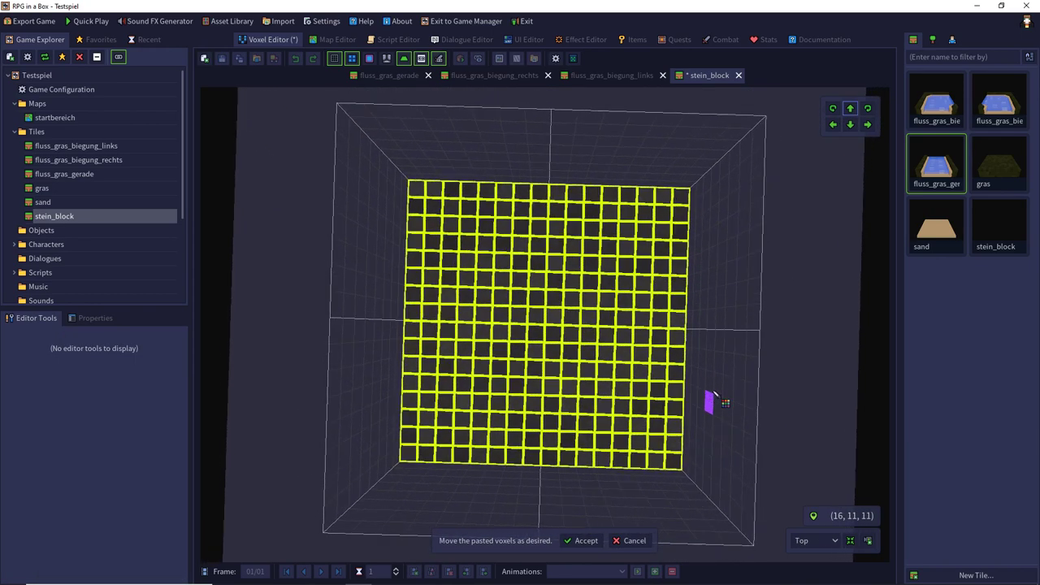
{"action": "left_click", "coordinate": [856, 128]}
{"action": "left_click", "coordinate": [856, 128]}
{"action": "left_click", "coordinate": [855, 128]}
{"action": "left_click", "coordinate": [855, 127]}
{"action": "left_click", "coordinate": [855, 127]}
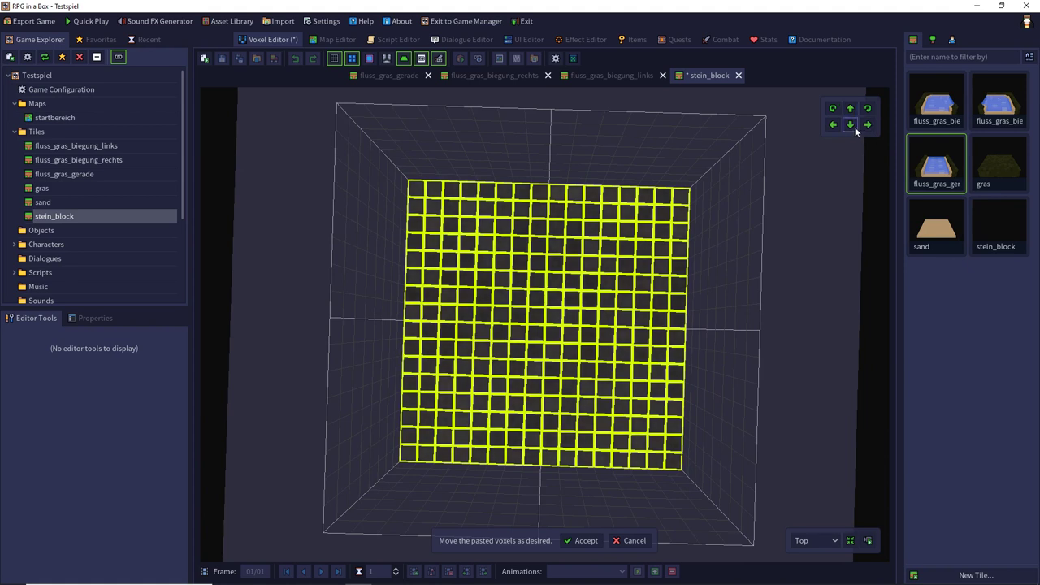
{"action": "left_click", "coordinate": [855, 128]}
{"action": "left_click", "coordinate": [855, 128]}
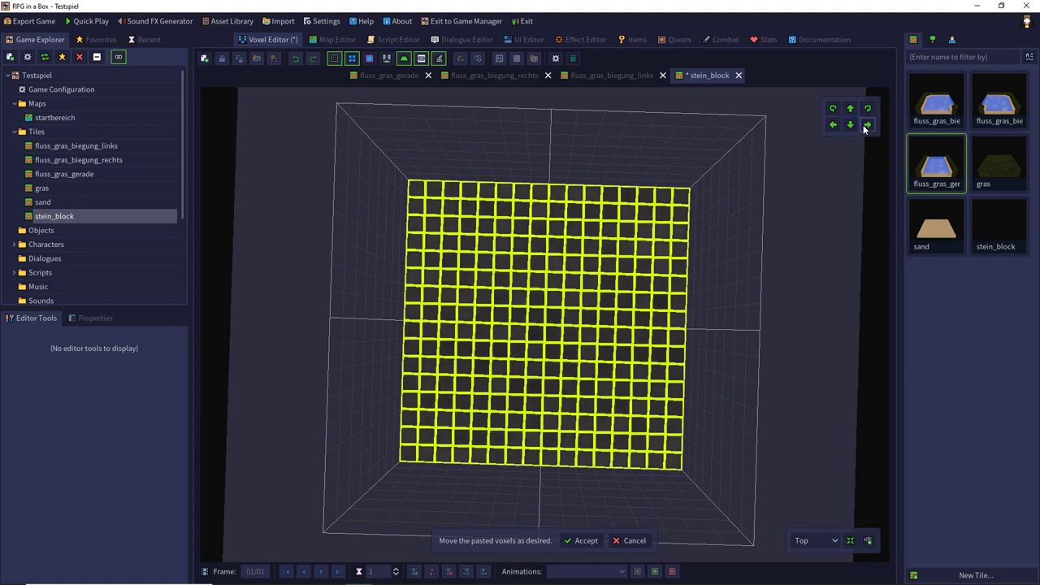
{"action": "left_click", "coordinate": [581, 541]}
- Copy all eight stone layers, paste them eight voxels higher to fill the 16-voxel grid and accept the placement
{"action": "middle_click_drag", "start_coordinate": [634, 376], "coordinate": [647, 214]}
{"action": "key", "text": "ctrl+a"}
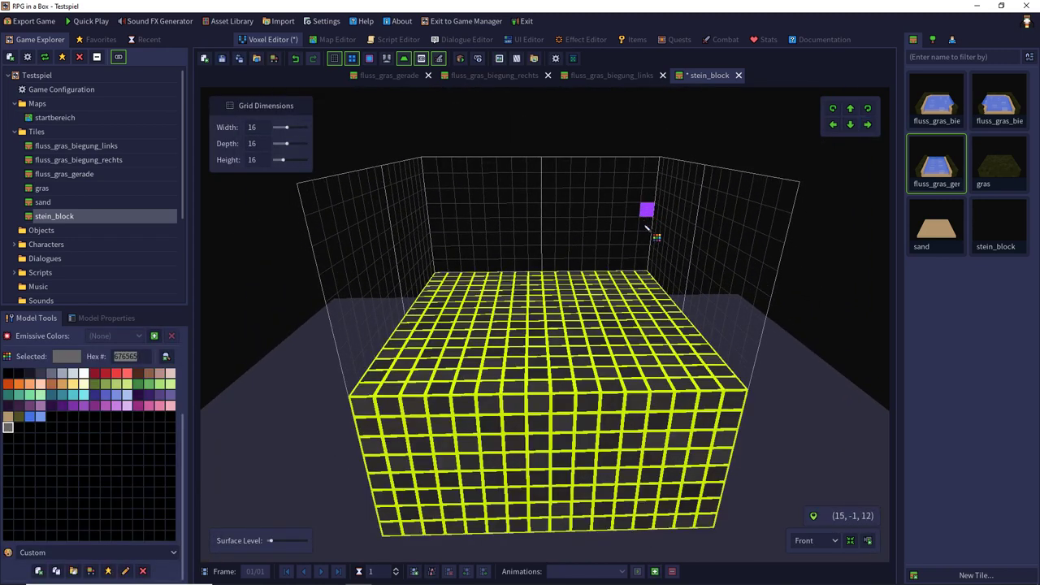
{"action": "key", "text": "ctrl+c"}
{"action": "key", "text": "ctrl+v"}
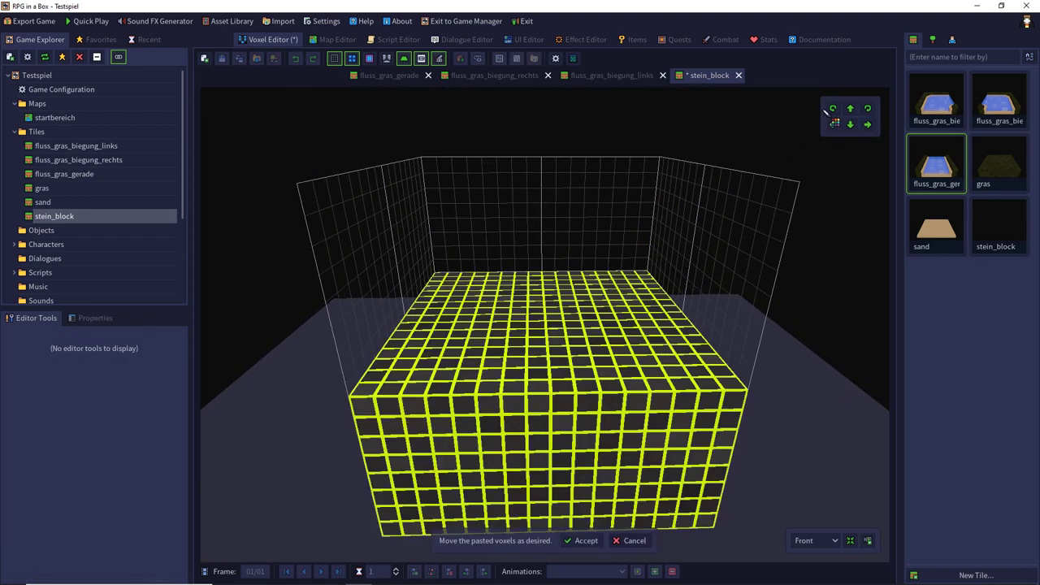
{"action": "left_click", "coordinate": [851, 109]}
{"action": "left_click", "coordinate": [850, 109]}
{"action": "left_click", "coordinate": [851, 109]}
{"action": "left_click", "coordinate": [851, 109]}
{"action": "left_click", "coordinate": [851, 108]}
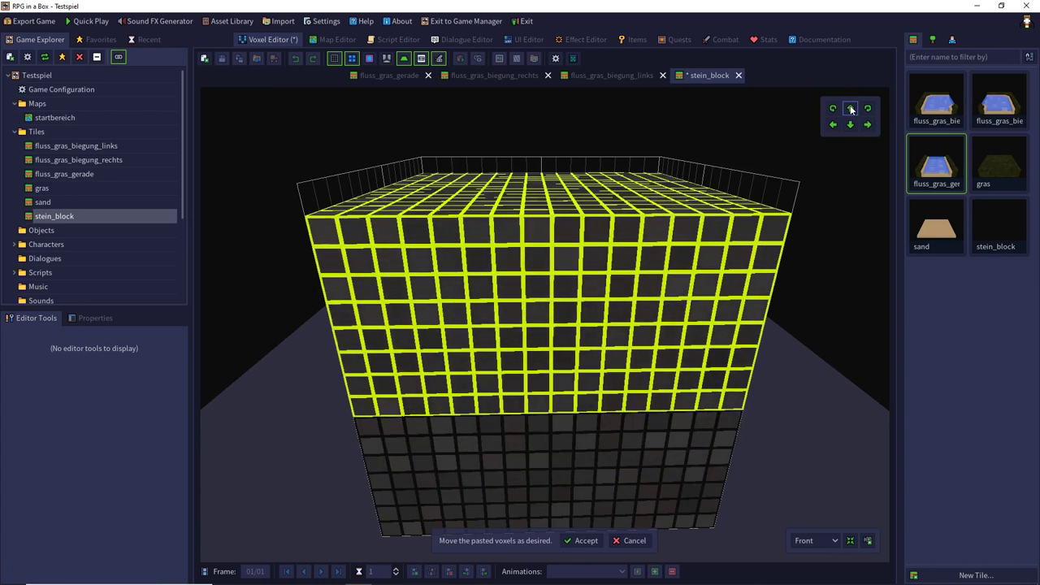
{"action": "left_click", "coordinate": [851, 109]}
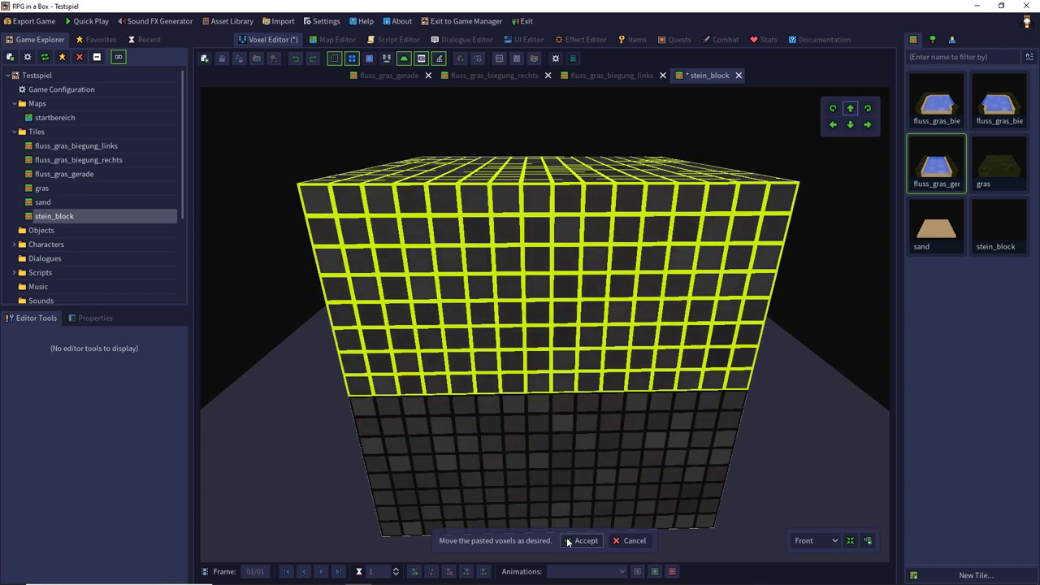
{"action": "key", "text": "Return"}
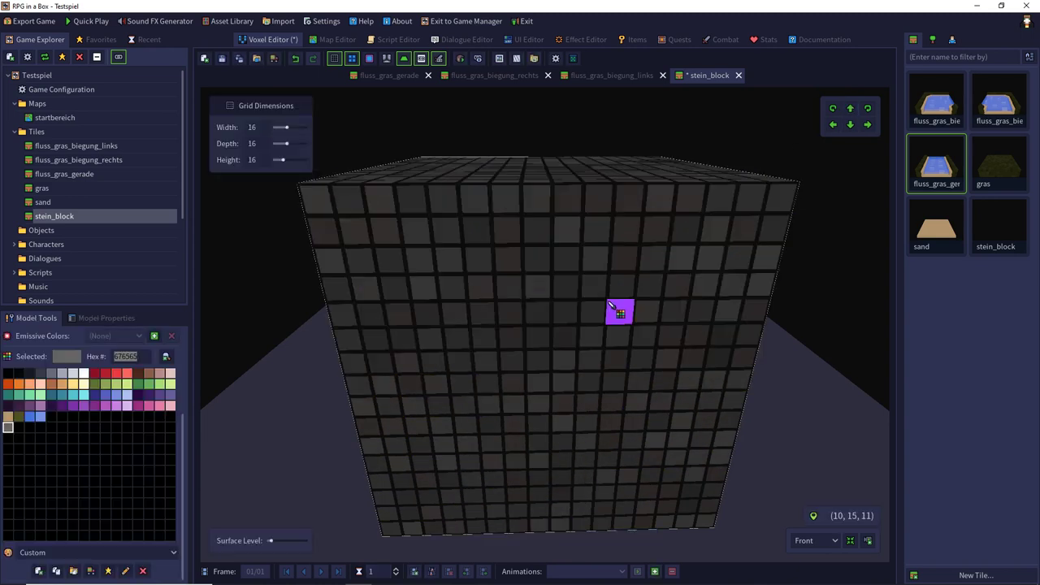
- Save the stein_block tile and save a copy of it as a tile named bruecke
{"action": "left_click", "coordinate": [227, 58]}
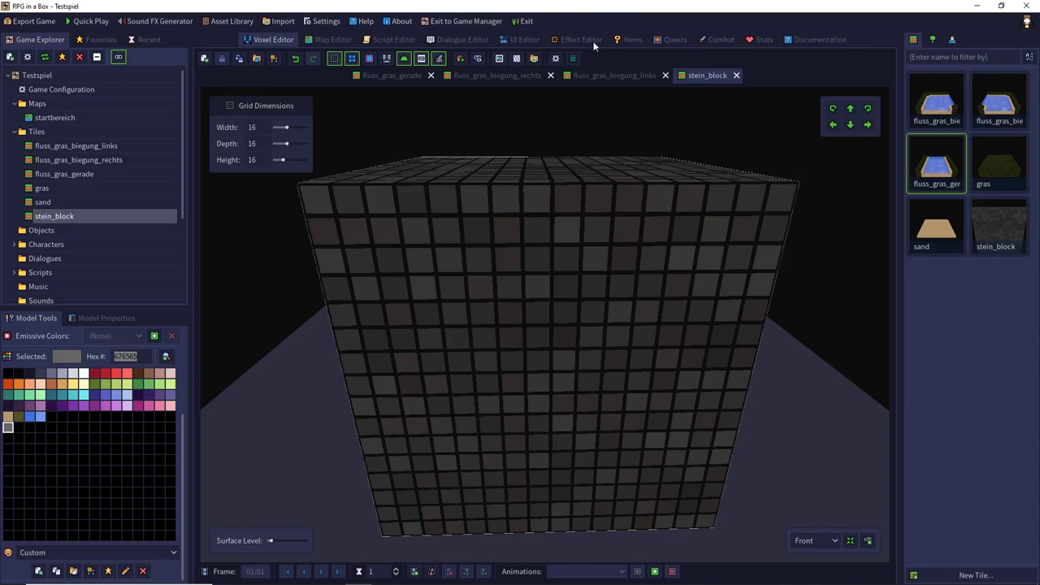
{"action": "left_click", "coordinate": [239, 59]}
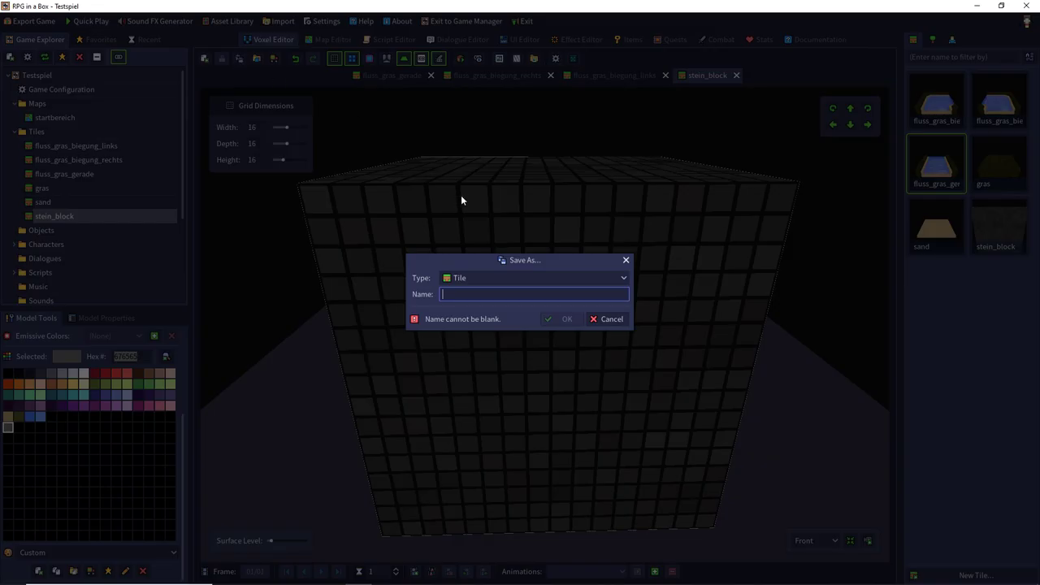
{"action": "type", "text": "b"}
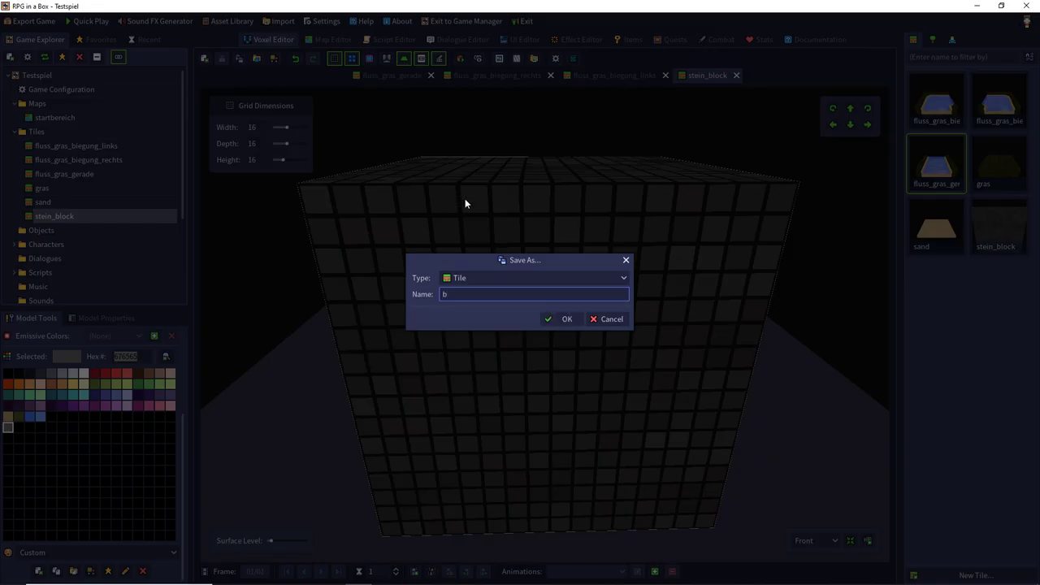
{"action": "type", "text": "ruecke"}
{"action": "key", "text": "Return"}
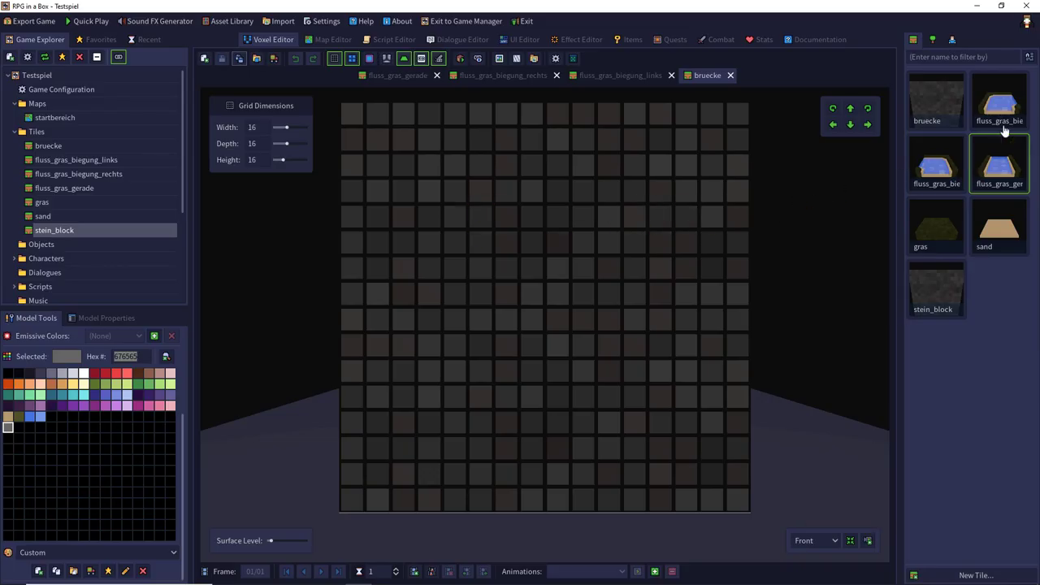
- Examine the bank and water layout of fluss_gras_gerade and fluss_gras_biegung_rechts, and activate the Delete tool in Box mode
{"action": "double_click", "coordinate": [1005, 161]}
{"action": "middle_click_drag", "start_coordinate": [579, 377], "coordinate": [586, 275]}
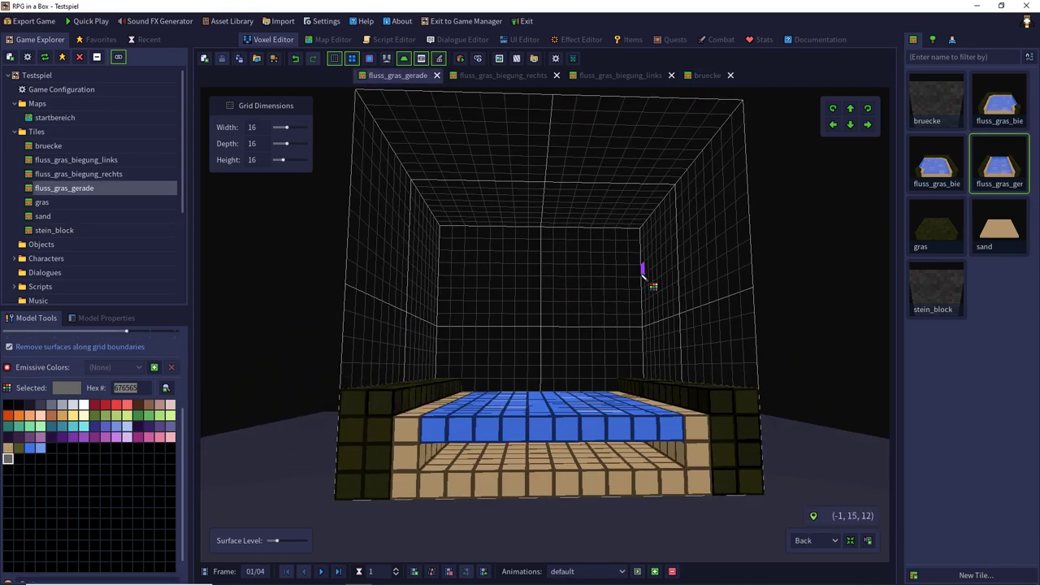
{"action": "double_click", "coordinate": [943, 288]}
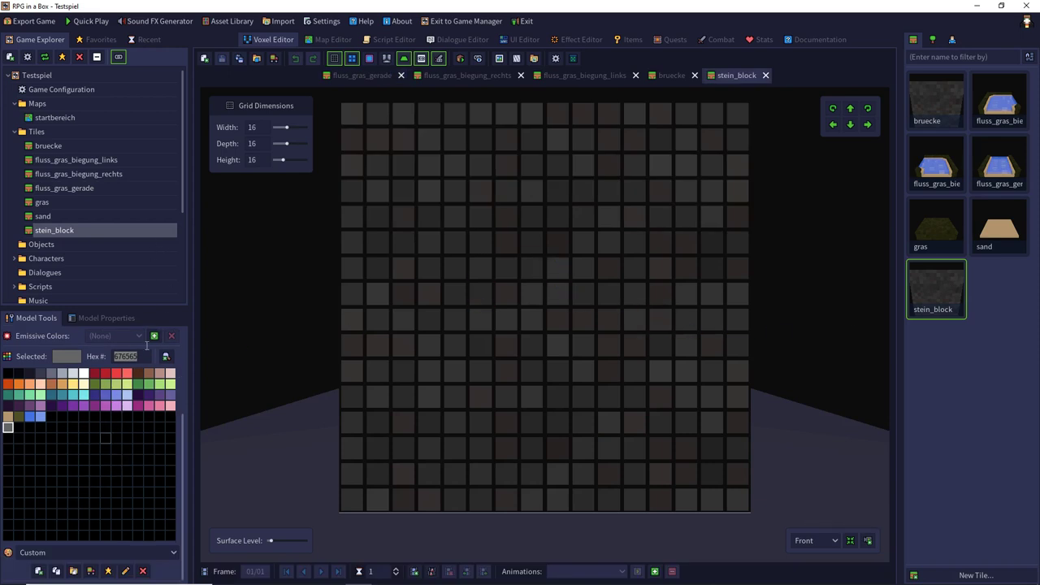
{"action": "scroll", "coordinate": [87, 430], "scroll_direction": "up", "scroll_amount": 3}
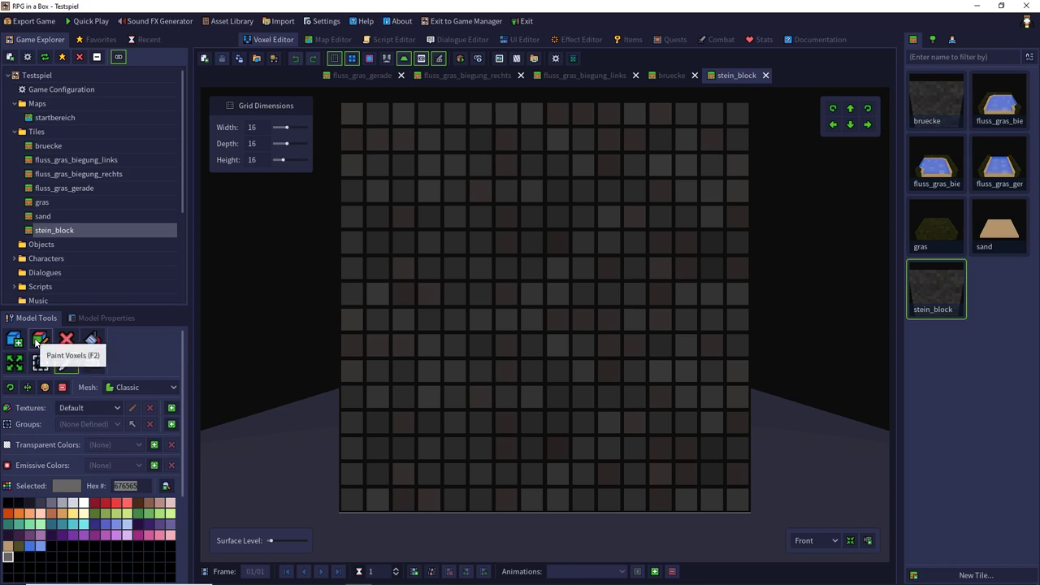
{"action": "left_click", "coordinate": [67, 339]}
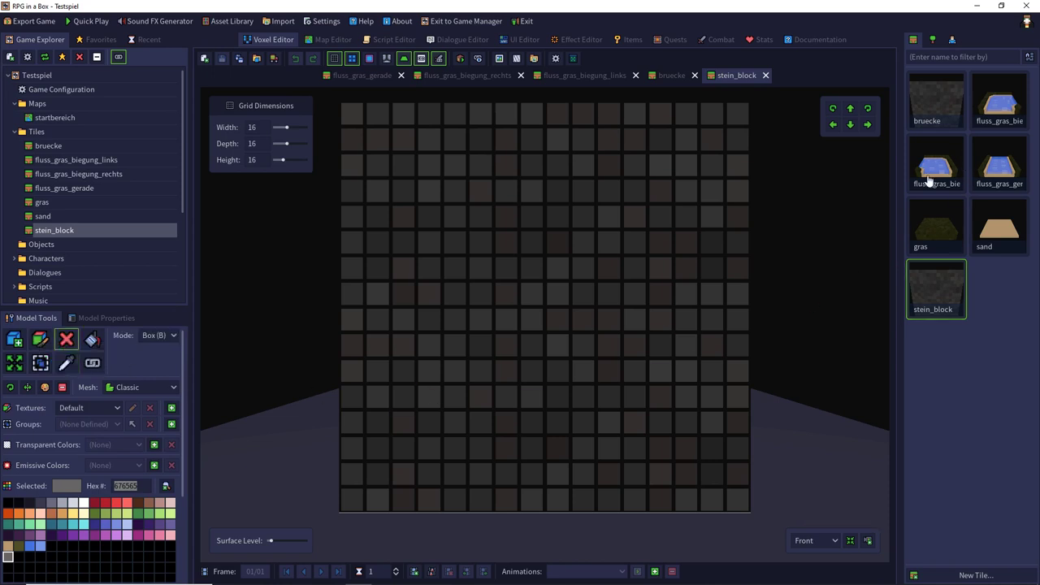
{"action": "left_click", "coordinate": [1000, 161]}
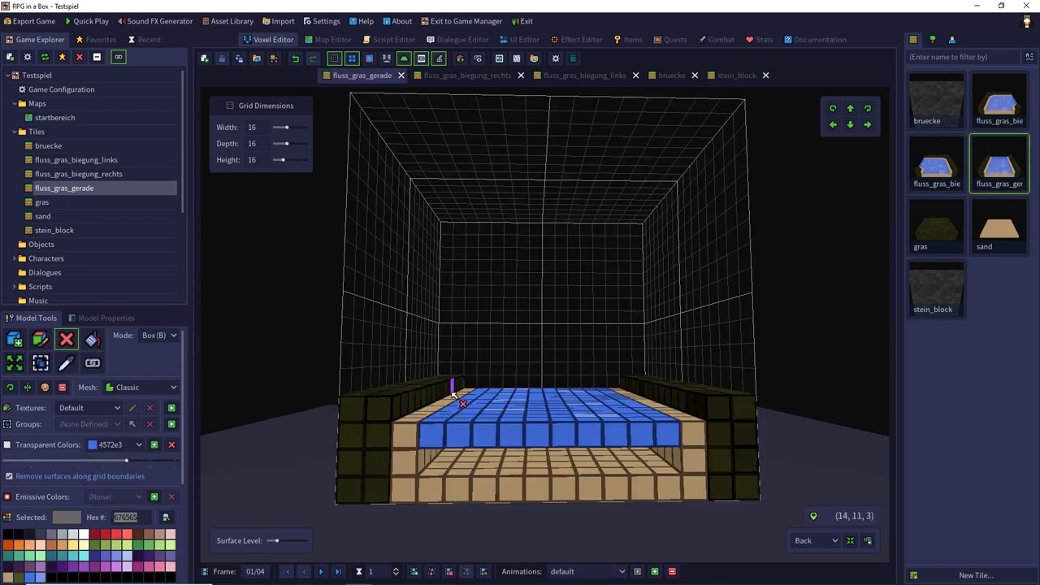
{"action": "left_click", "coordinate": [935, 166]}
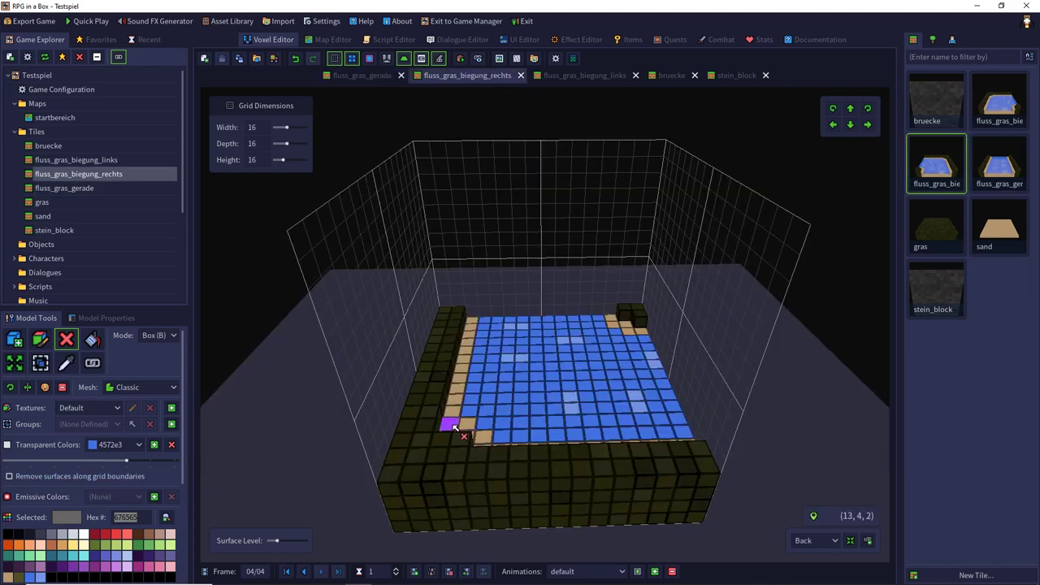
- In the bruecke tile's bottom layer, delete two-voxel-wide strips along both sides and the middle area, leaving two one-voxel-wide ridges
{"action": "left_click", "coordinate": [912, 120]}
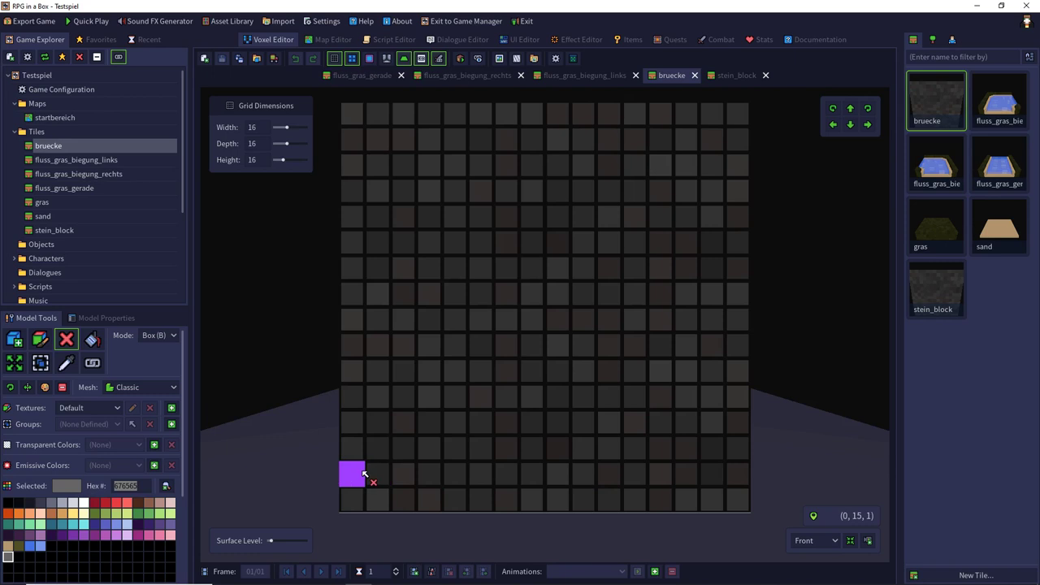
{"action": "left_click_drag", "start_coordinate": [356, 498], "coordinate": [376, 499]}
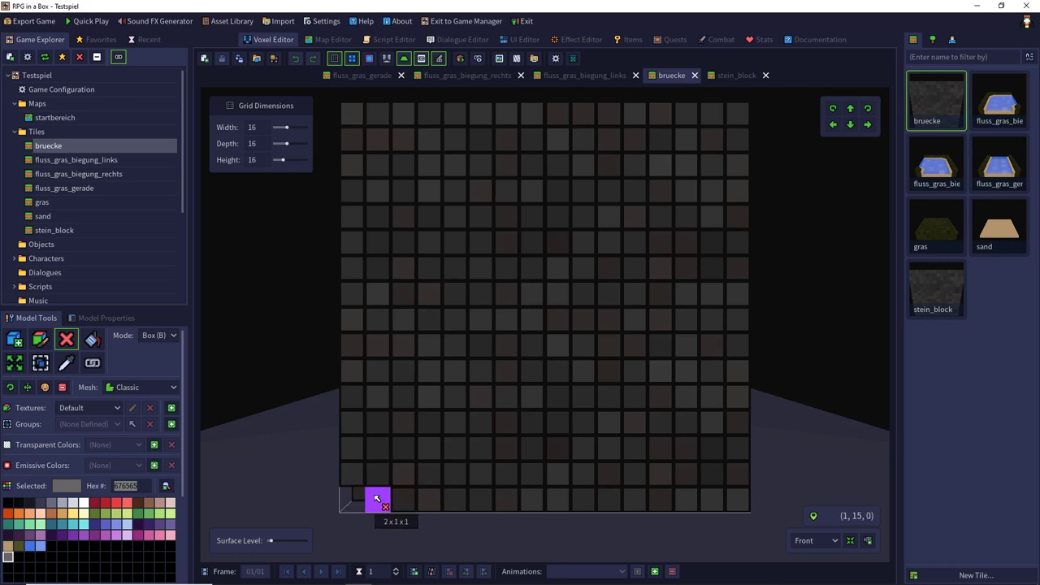
{"action": "middle_click_drag", "start_coordinate": [376, 498], "coordinate": [483, 352]}
{"action": "mouse_move", "coordinate": [483, 329]}
{"action": "left_mouse_down"}
{"action": "mouse_move", "coordinate": [350, 474]}
{"action": "mouse_move", "coordinate": [355, 463]}
{"action": "left_mouse_up"}
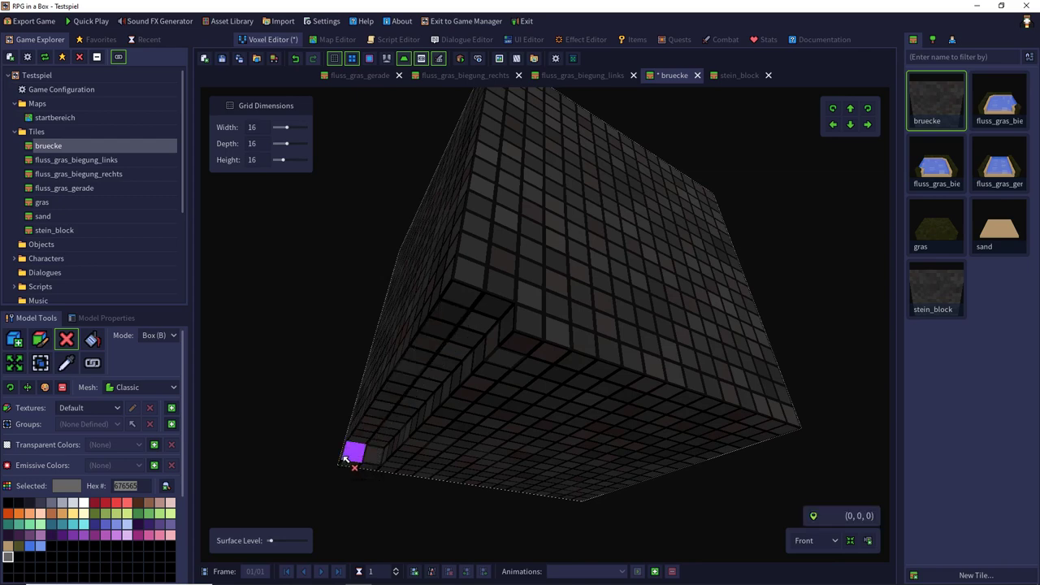
{"action": "right_click_drag", "start_coordinate": [417, 447], "coordinate": [460, 355]}
{"action": "mouse_move", "coordinate": [460, 355]}
{"action": "left_mouse_down"}
{"action": "mouse_move", "coordinate": [553, 473]}
{"action": "mouse_move", "coordinate": [598, 493]}
{"action": "left_mouse_up"}
{"action": "right_click_drag", "start_coordinate": [598, 493], "coordinate": [566, 485]}
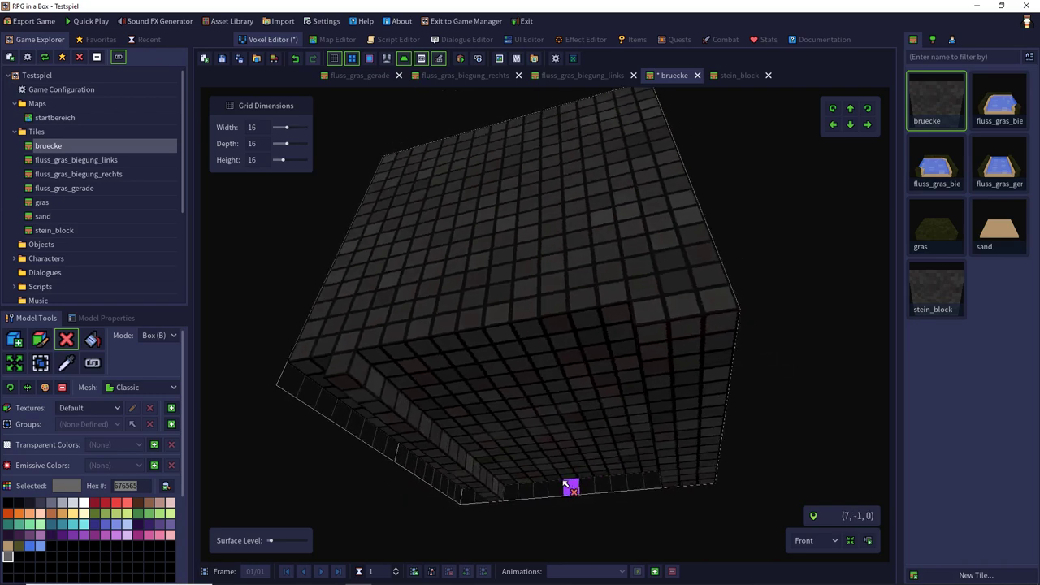
{"action": "left_click_drag", "start_coordinate": [684, 332], "coordinate": [720, 492]}
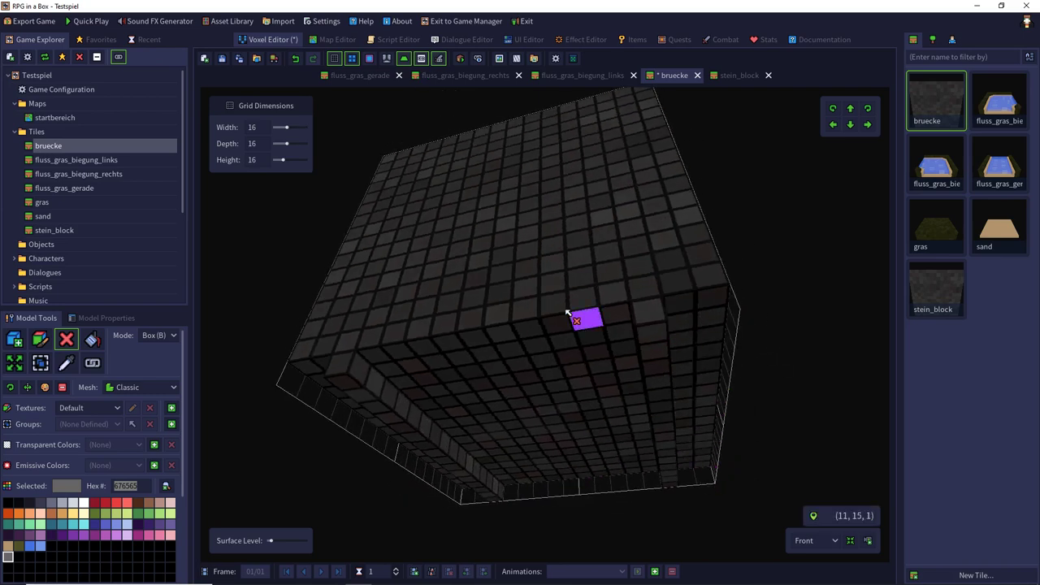
{"action": "mouse_move", "coordinate": [569, 308]}
{"action": "right_mouse_down"}
{"action": "mouse_move", "coordinate": [593, 397]}
{"action": "mouse_move", "coordinate": [602, 373]}
{"action": "right_mouse_up"}
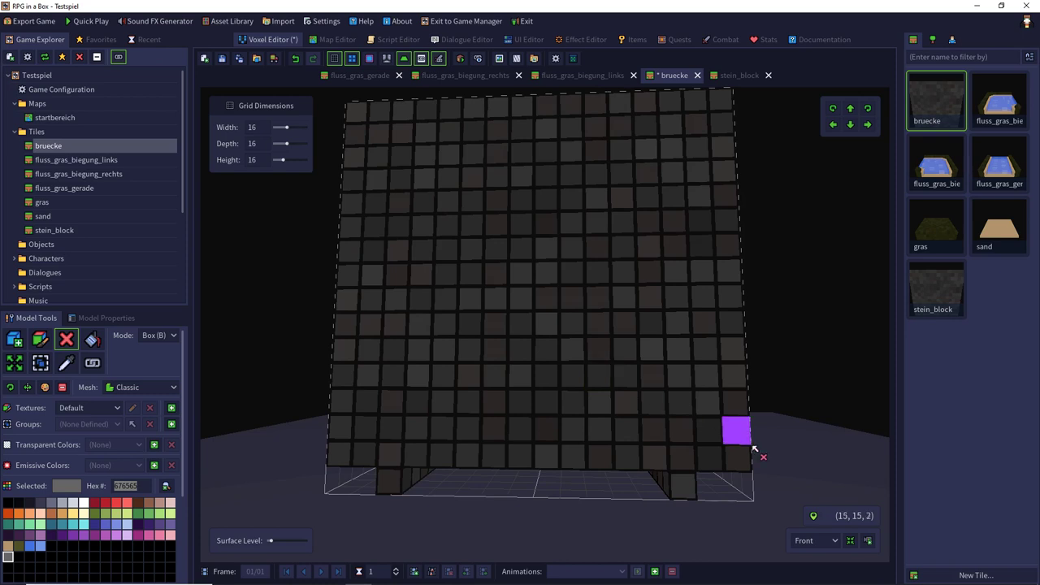
{"action": "left_click", "coordinate": [813, 541]}
{"action": "left_click", "coordinate": [804, 482]}
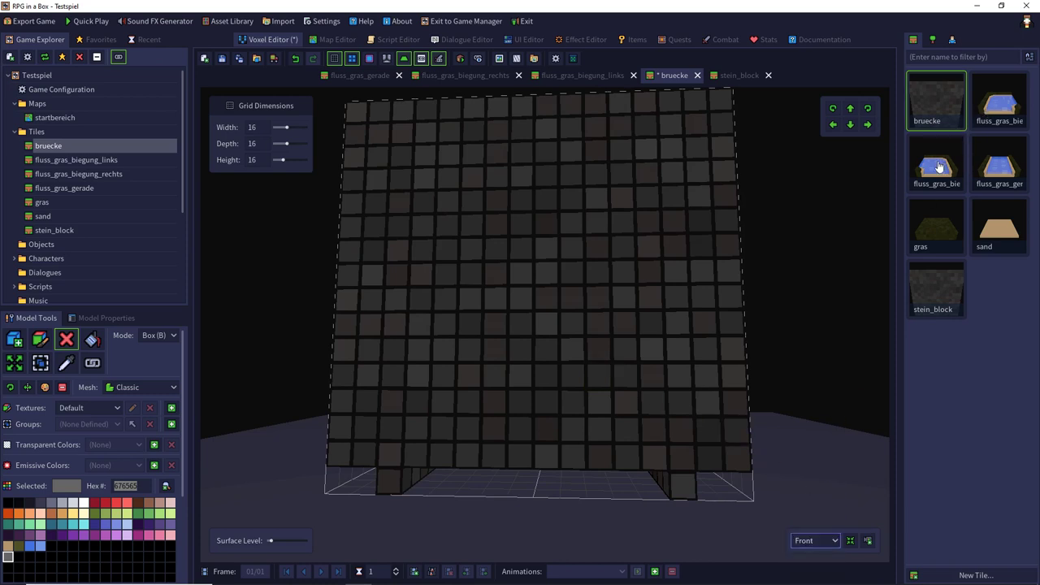
- In fluss_gras_gerade, add a white one-voxel row across the full width at the near end, with a supporting voxel on each sand bank
{"action": "left_click", "coordinate": [939, 167]}
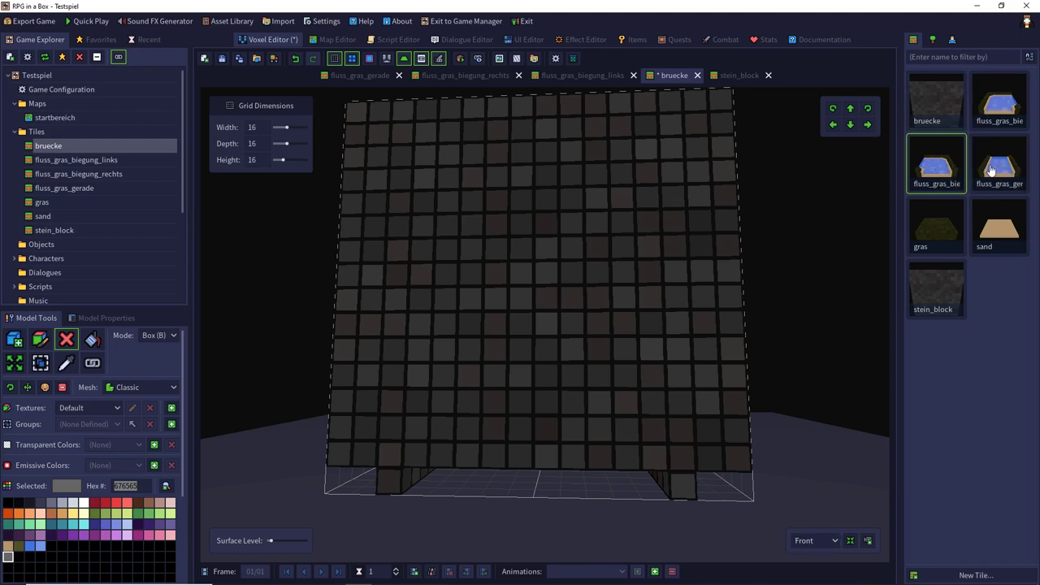
{"action": "double_click", "coordinate": [992, 169]}
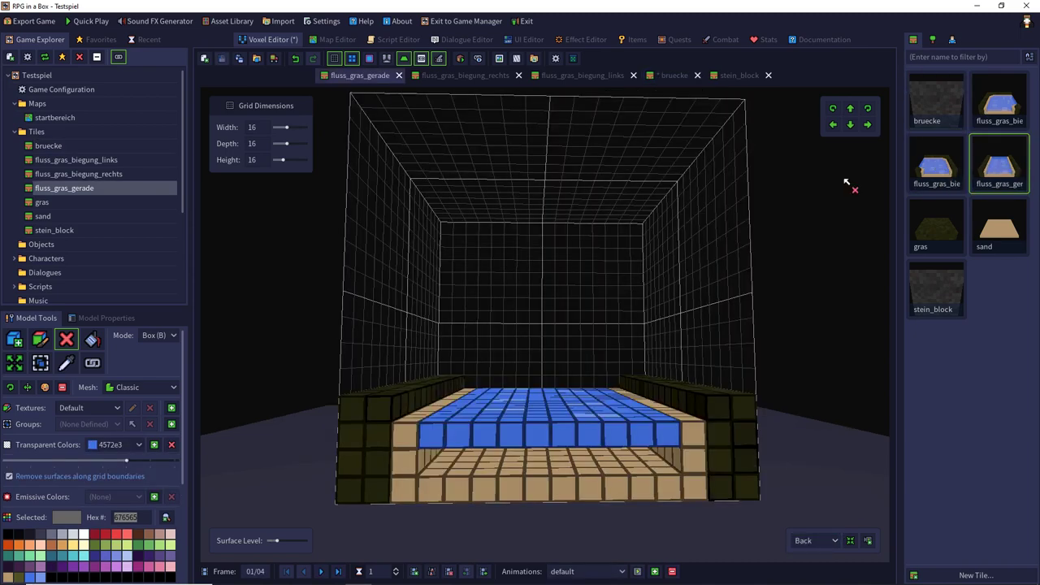
{"action": "middle_click_drag", "start_coordinate": [473, 282], "coordinate": [472, 313]}
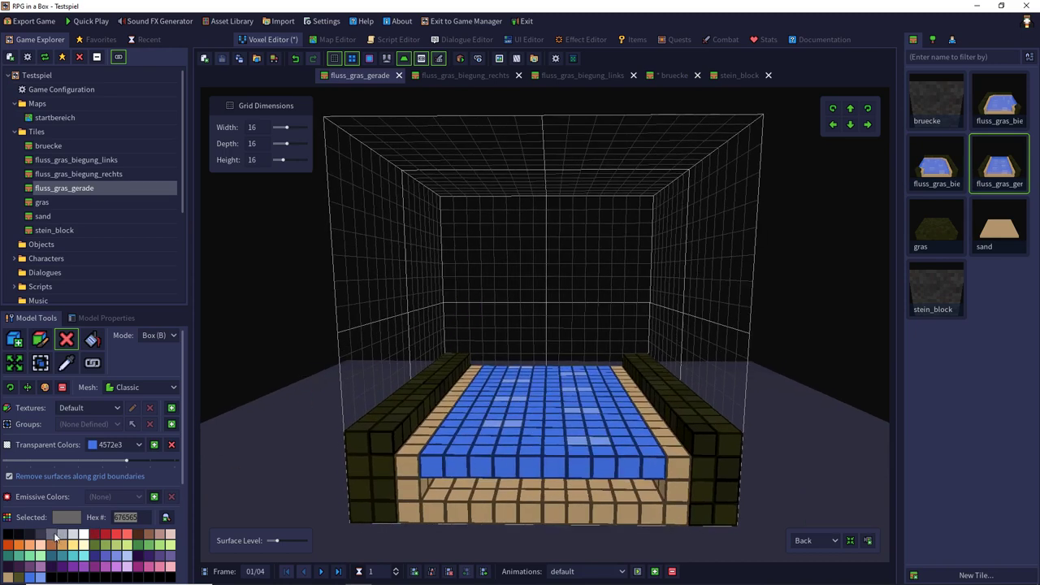
{"action": "left_click", "coordinate": [84, 535]}
{"action": "left_click", "coordinate": [13, 340]}
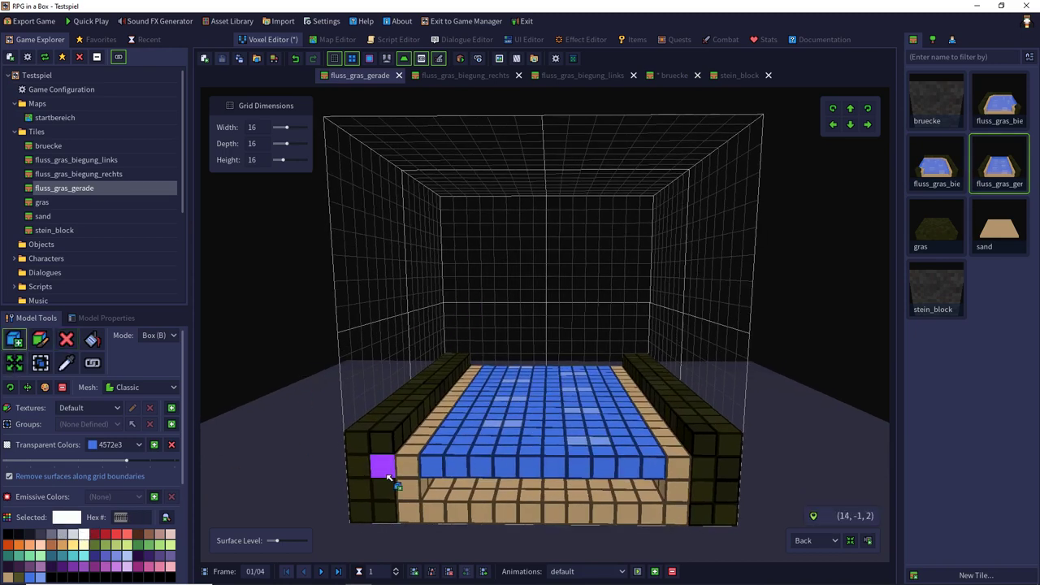
{"action": "left_click", "coordinate": [379, 429]}
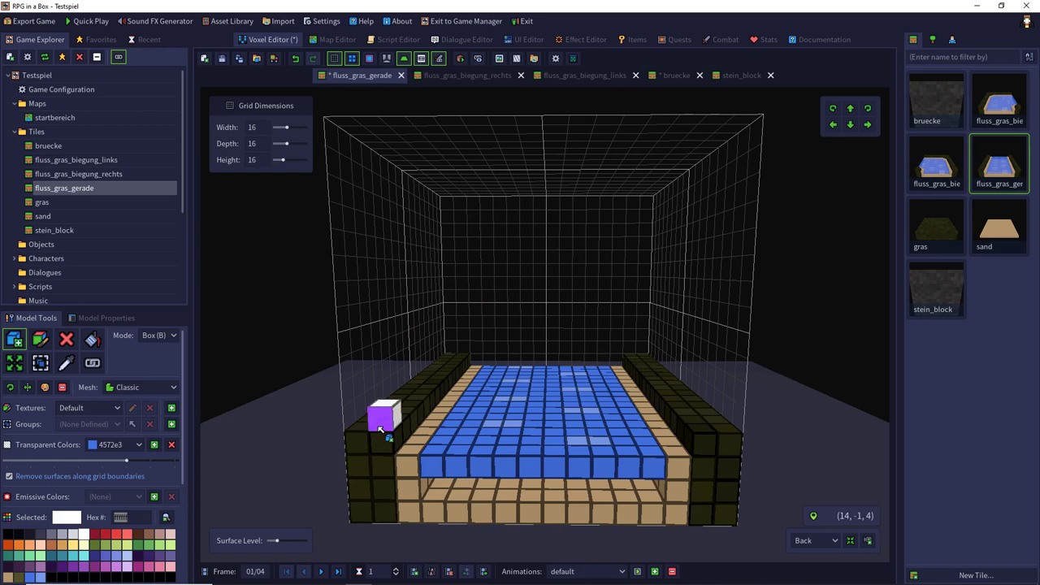
{"action": "left_click", "coordinate": [363, 428]}
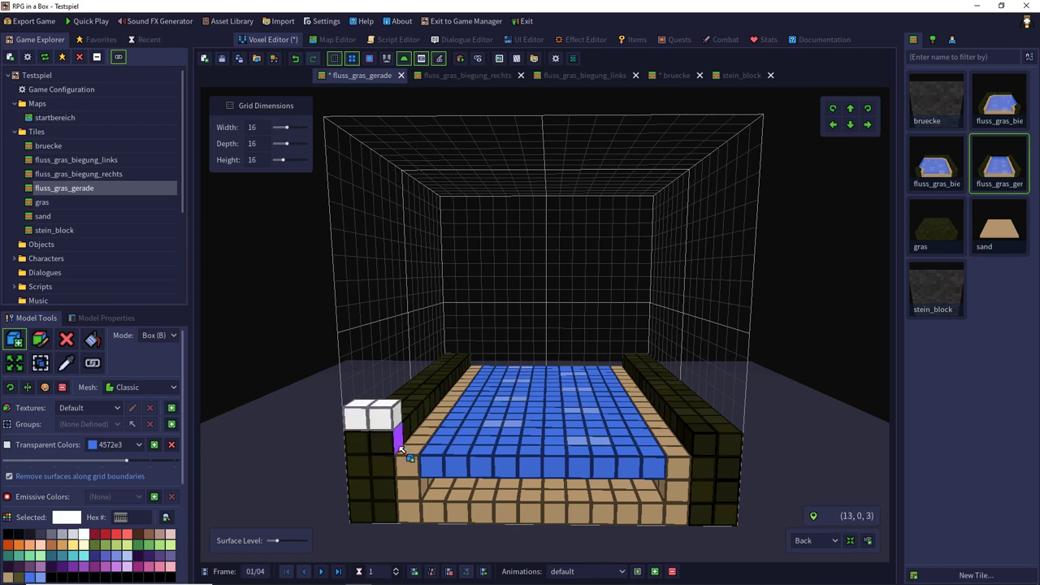
{"action": "left_click_drag", "start_coordinate": [404, 443], "coordinate": [734, 431]}
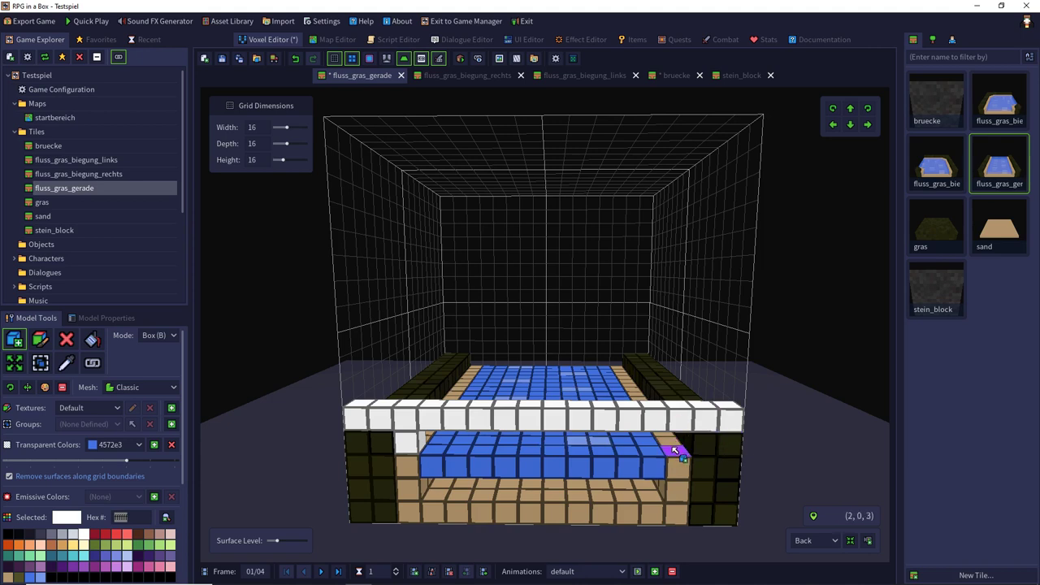
{"action": "left_click", "coordinate": [675, 449]}
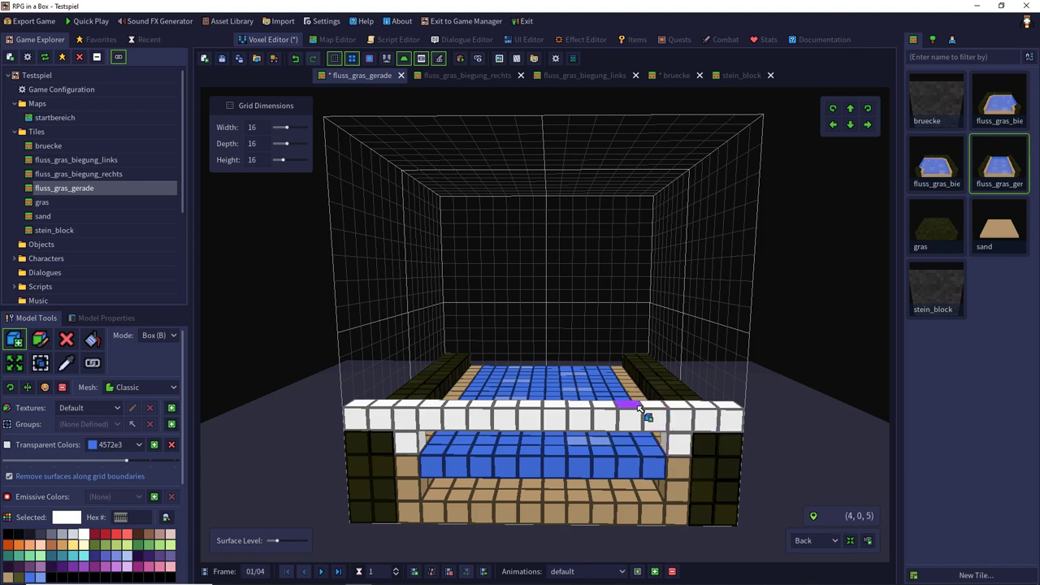
- Raise the middle of the white row: add eight voxels one level above its centre and delete the row beneath them
{"action": "left_click_drag", "start_coordinate": [627, 409], "coordinate": [466, 406]}
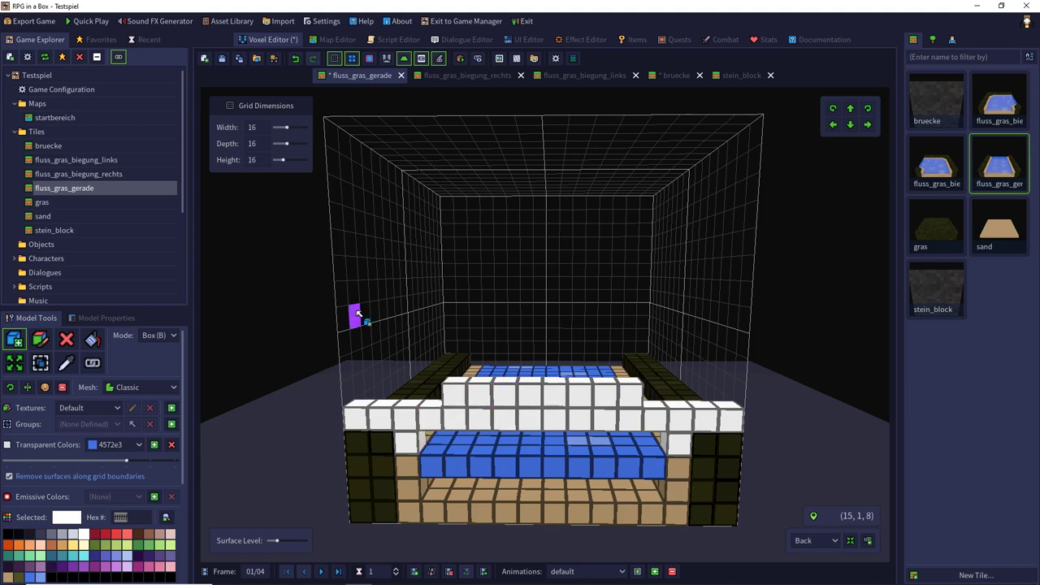
{"action": "left_click", "coordinate": [45, 342]}
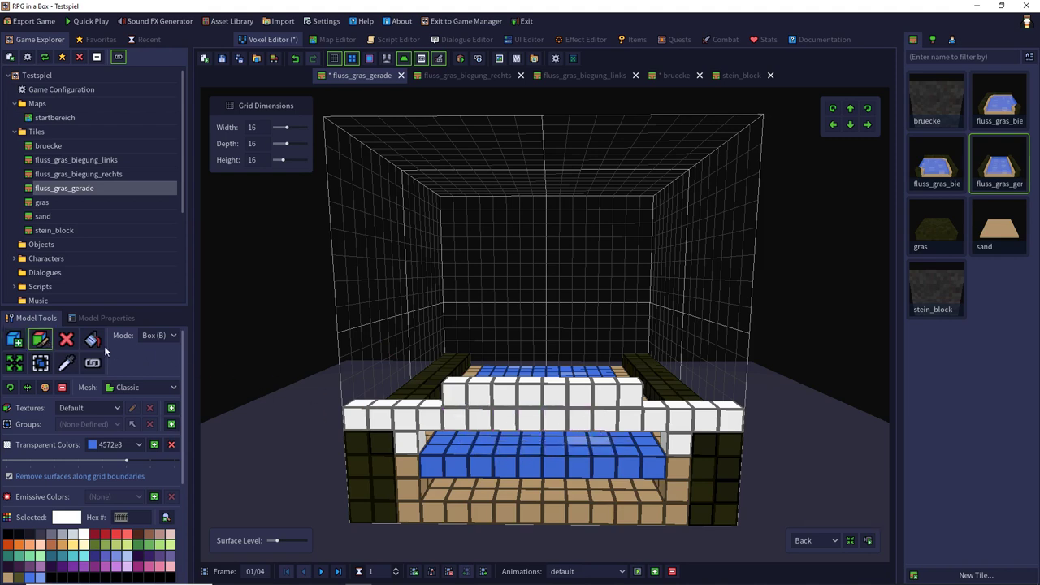
{"action": "left_click", "coordinate": [67, 340]}
{"action": "left_click_drag", "start_coordinate": [456, 423], "coordinate": [630, 420]}
{"action": "middle_click_drag", "start_coordinate": [432, 287], "coordinate": [448, 300]}
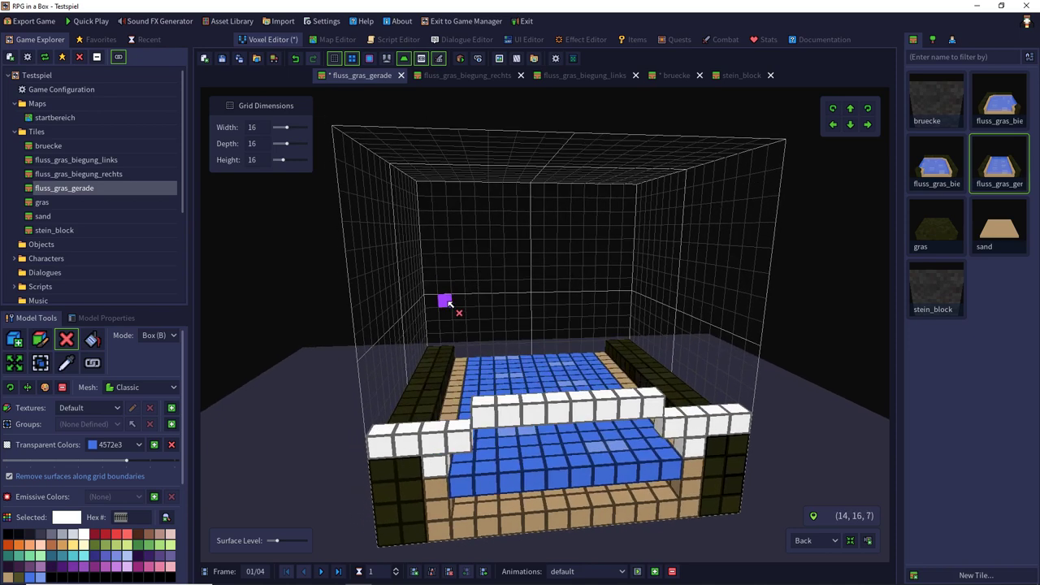
- Stack white voxels on the left end of the row into a step, two voxels high at the outer edge and three high inward
{"action": "left_click", "coordinate": [14, 340]}
{"action": "right_click_drag", "start_coordinate": [442, 399], "coordinate": [430, 390]}
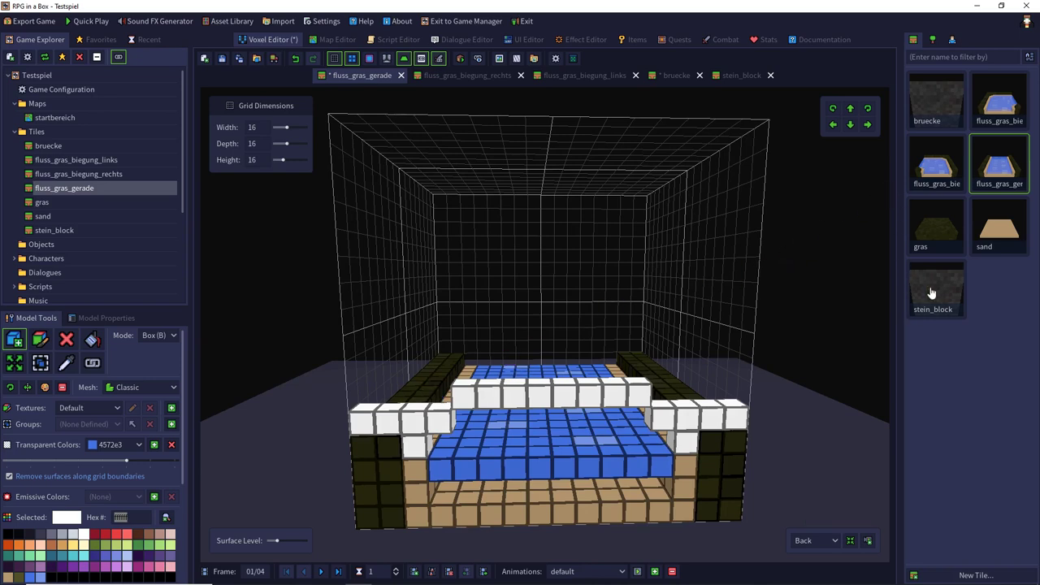
{"action": "right_click_drag", "start_coordinate": [425, 332], "coordinate": [425, 344]}
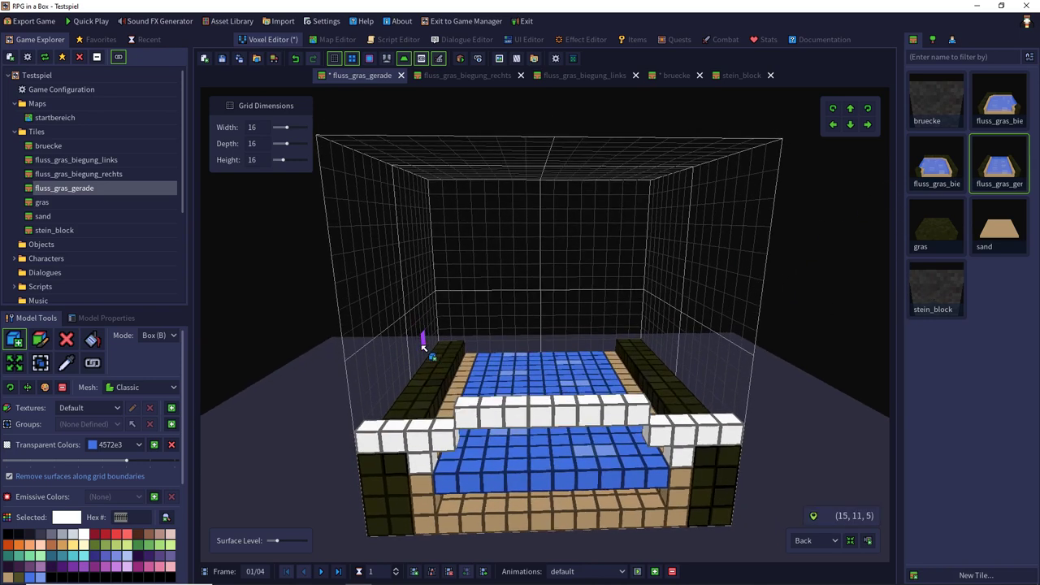
{"action": "left_click", "coordinate": [381, 428]}
{"action": "left_click", "coordinate": [372, 407]}
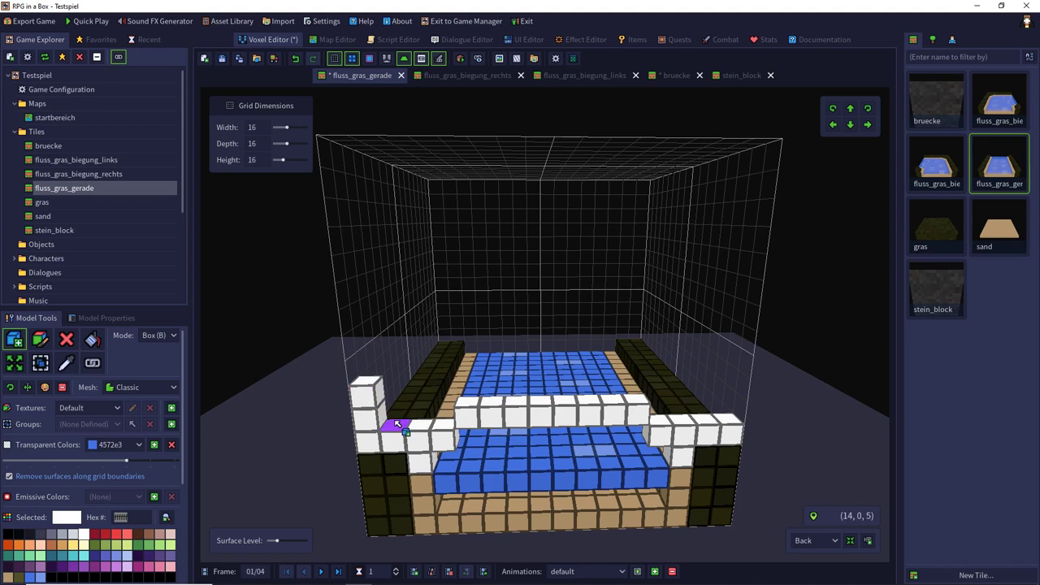
{"action": "left_click", "coordinate": [398, 424]}
{"action": "left_click", "coordinate": [445, 424]}
{"action": "left_click", "coordinate": [419, 419]}
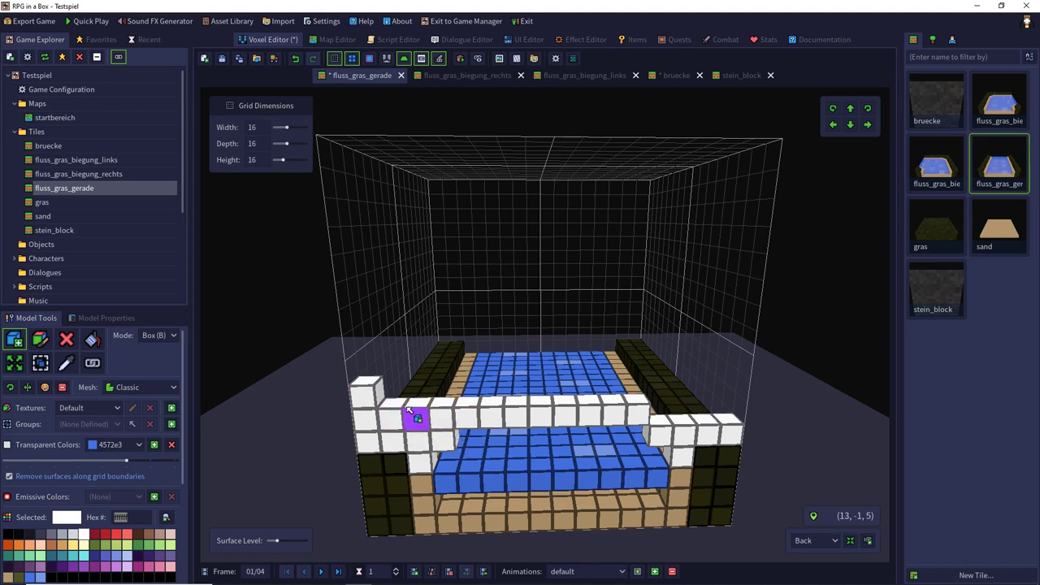
{"action": "left_click", "coordinate": [398, 404]}
{"action": "left_click", "coordinate": [421, 403]}
{"action": "left_click", "coordinate": [445, 403]}
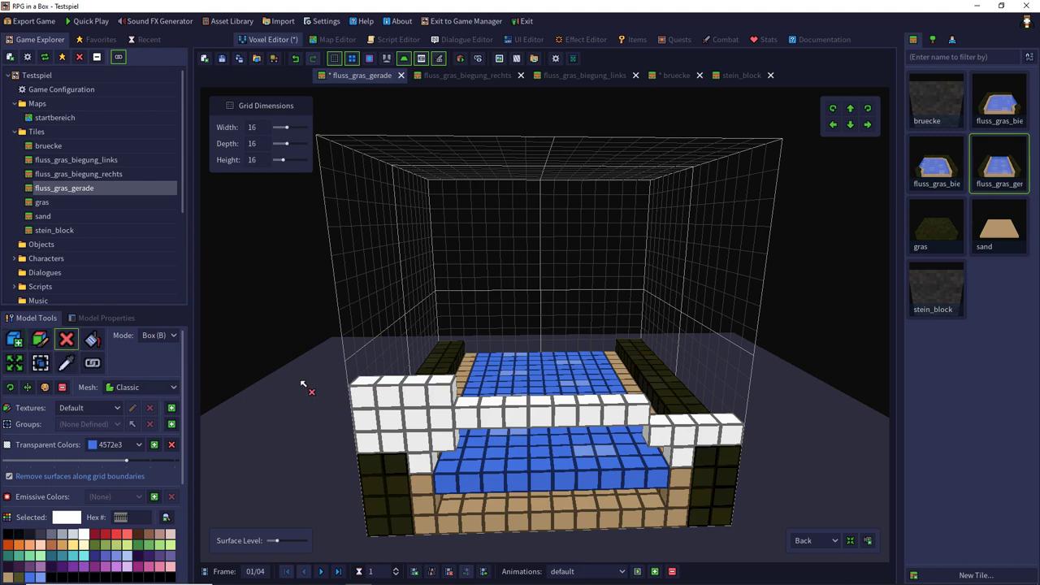
{"action": "left_click", "coordinate": [361, 393]}
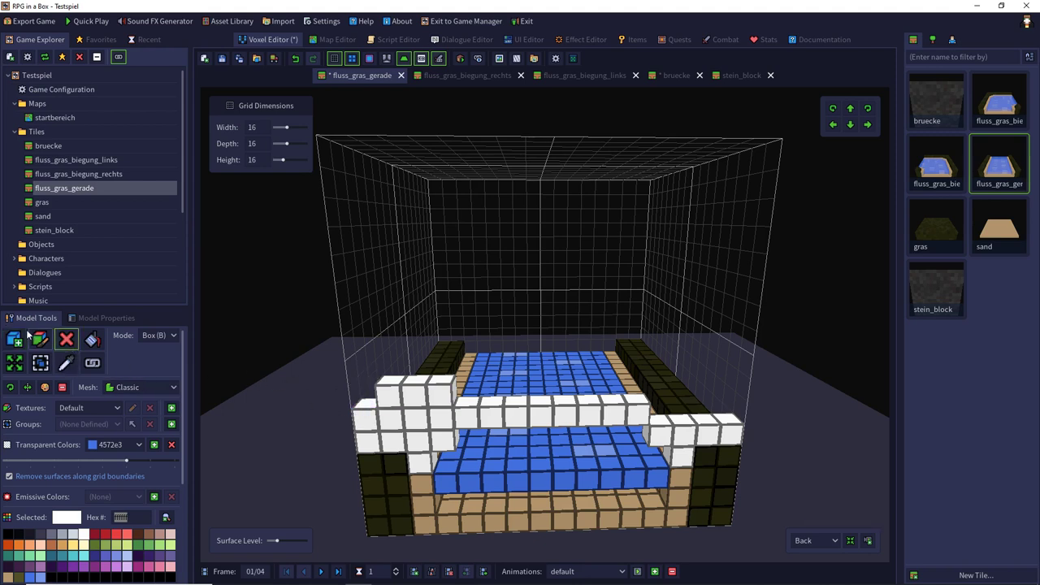
- Build the matching stepped end on the right side and add two rows of eight voxels on top of the middle section
{"action": "left_click", "coordinate": [724, 418]}
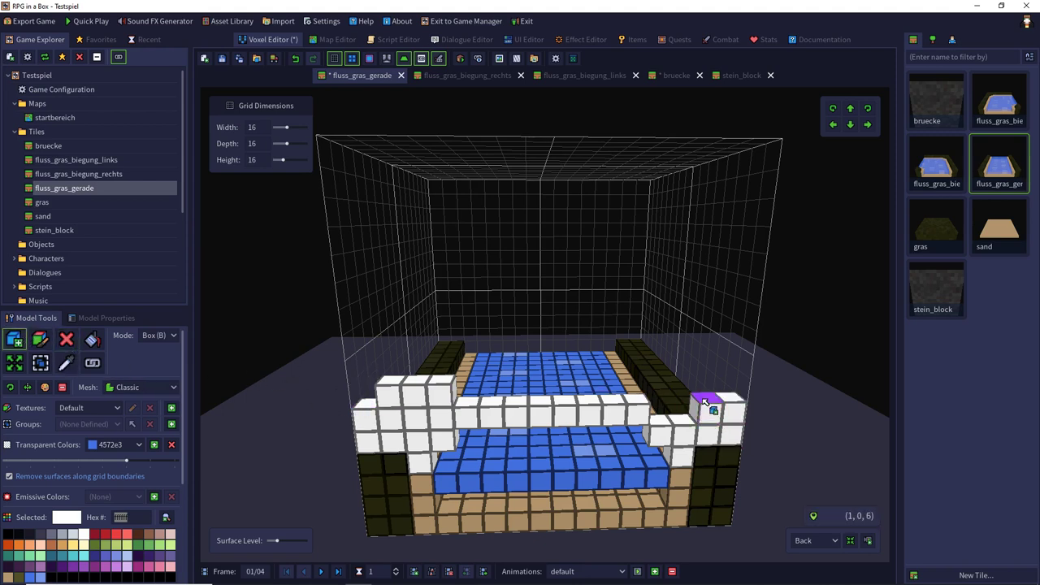
{"action": "left_click", "coordinate": [706, 401]}
{"action": "left_click", "coordinate": [682, 418]}
{"action": "left_click", "coordinate": [686, 400]}
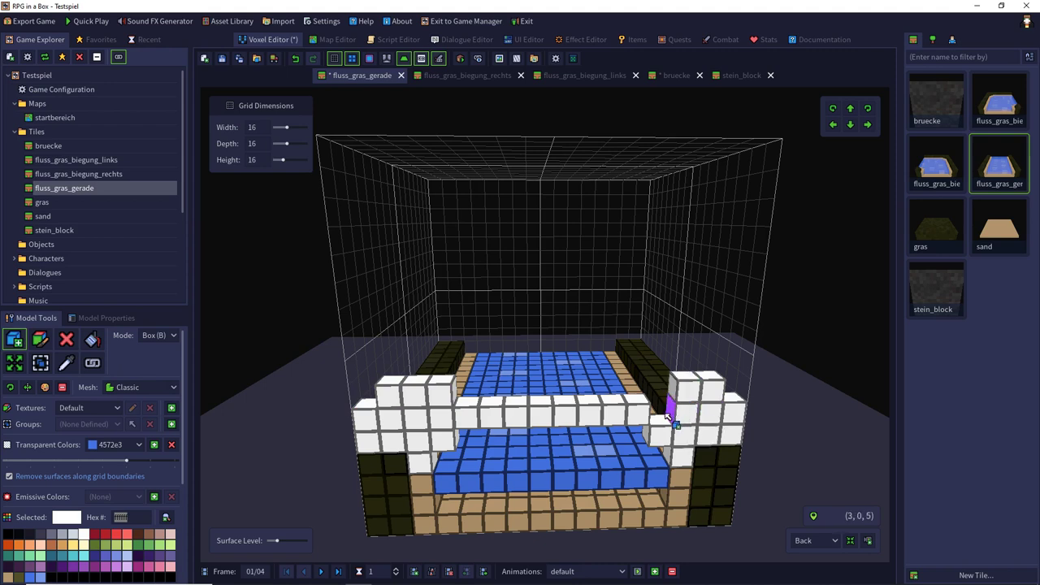
{"action": "left_click_drag", "start_coordinate": [661, 410], "coordinate": [641, 386]}
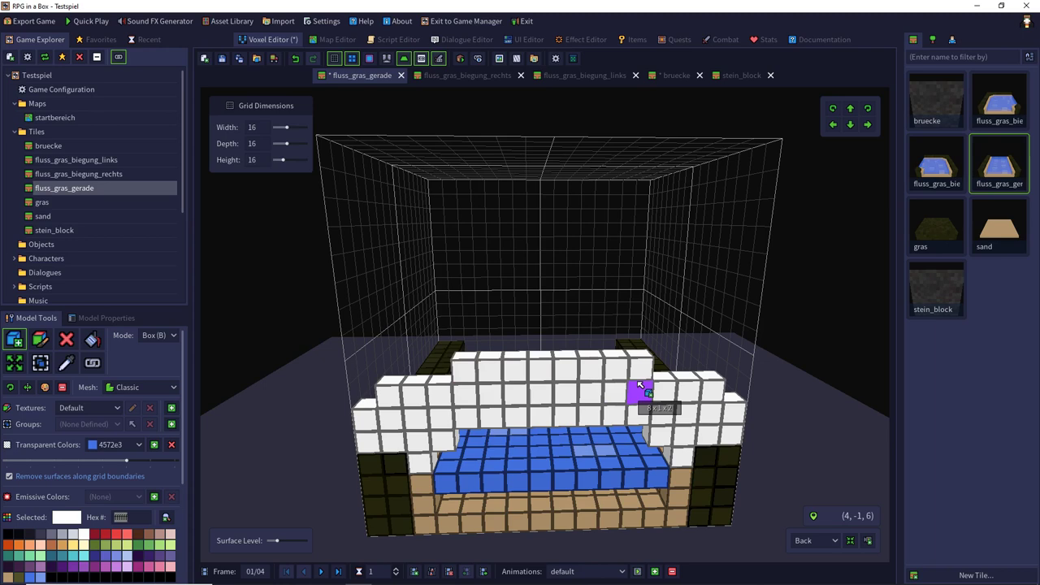
- Thicken the white railing by one voxel layer on its inner side, including the raised middle section
{"action": "middle_click_drag", "start_coordinate": [348, 442], "coordinate": [684, 392]}
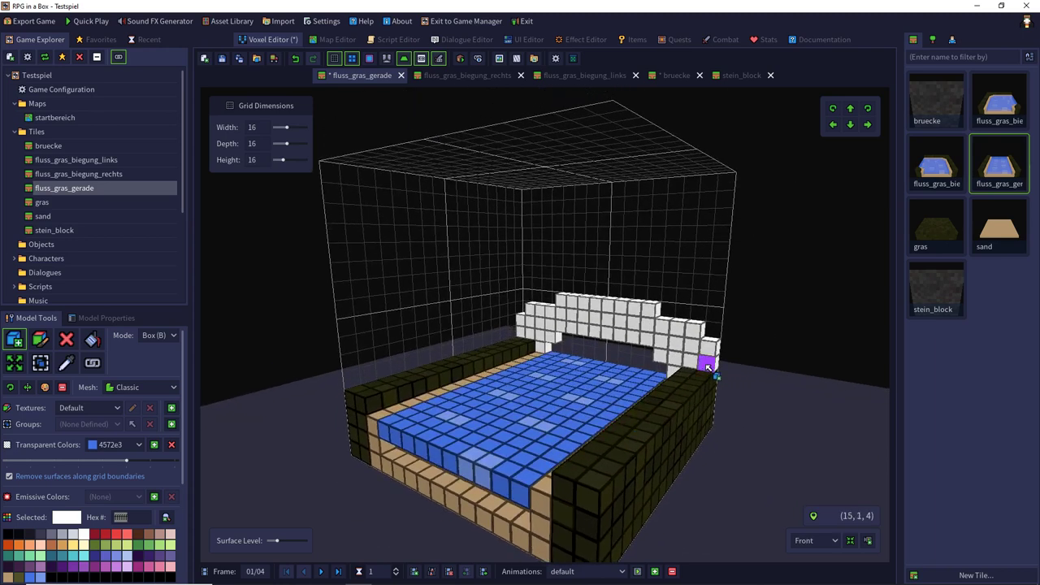
{"action": "left_click_drag", "start_coordinate": [707, 367], "coordinate": [529, 323]}
{"action": "middle_click_drag", "start_coordinate": [522, 329], "coordinate": [547, 332]}
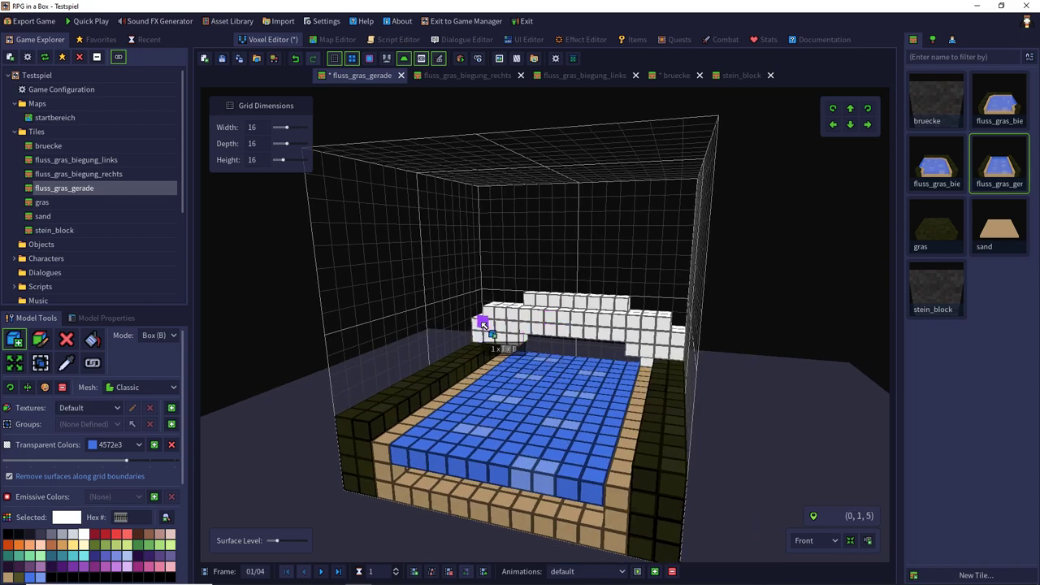
{"action": "left_click_drag", "start_coordinate": [532, 302], "coordinate": [620, 306]}
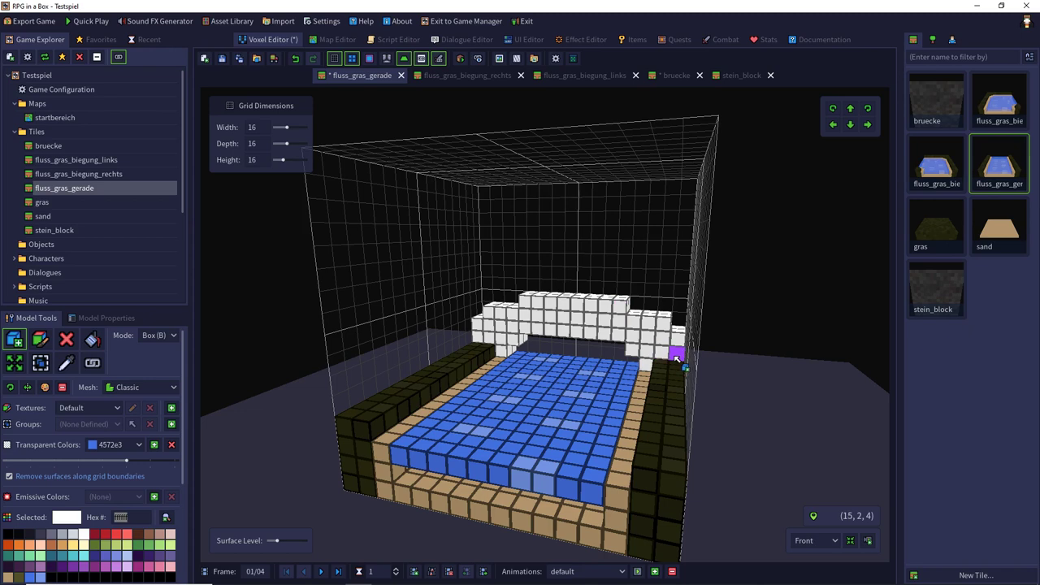
- Add a white deck strip along the right bank and a row across the water beside the railing, and trim the strip to three columns
{"action": "left_click_drag", "start_coordinate": [676, 357], "coordinate": [647, 460]}
{"action": "middle_click_drag", "start_coordinate": [647, 439], "coordinate": [681, 414]}
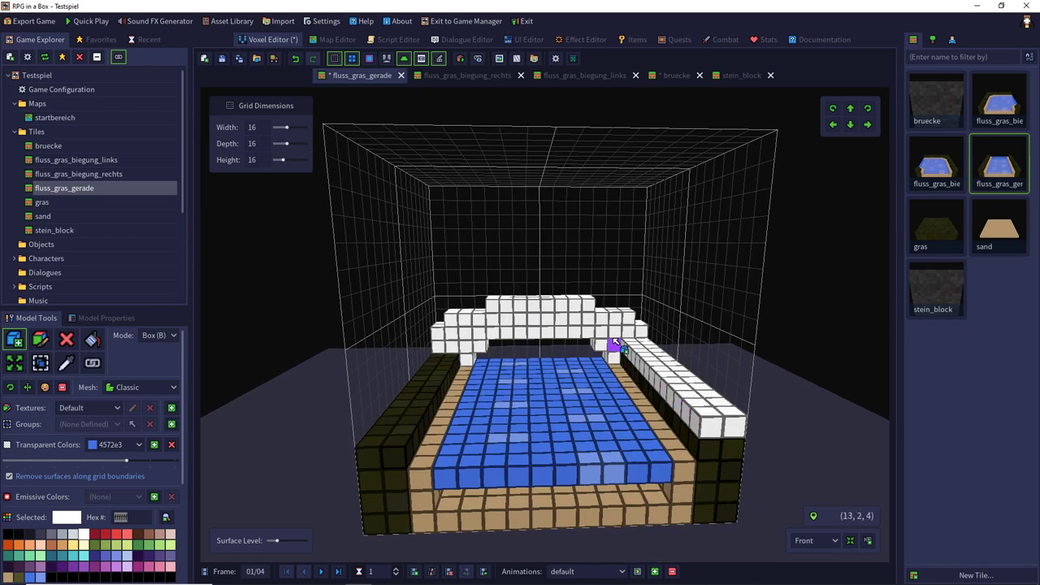
{"action": "left_click_drag", "start_coordinate": [614, 341], "coordinate": [693, 423]}
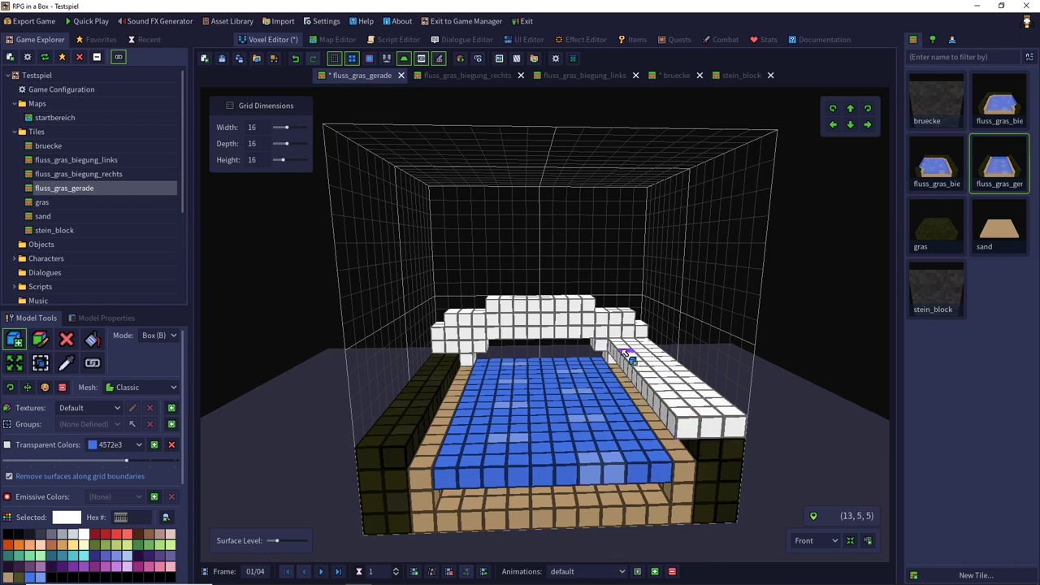
{"action": "left_click_drag", "start_coordinate": [606, 345], "coordinate": [458, 348]}
{"action": "right_click_drag", "start_coordinate": [555, 351], "coordinate": [104, 385]}
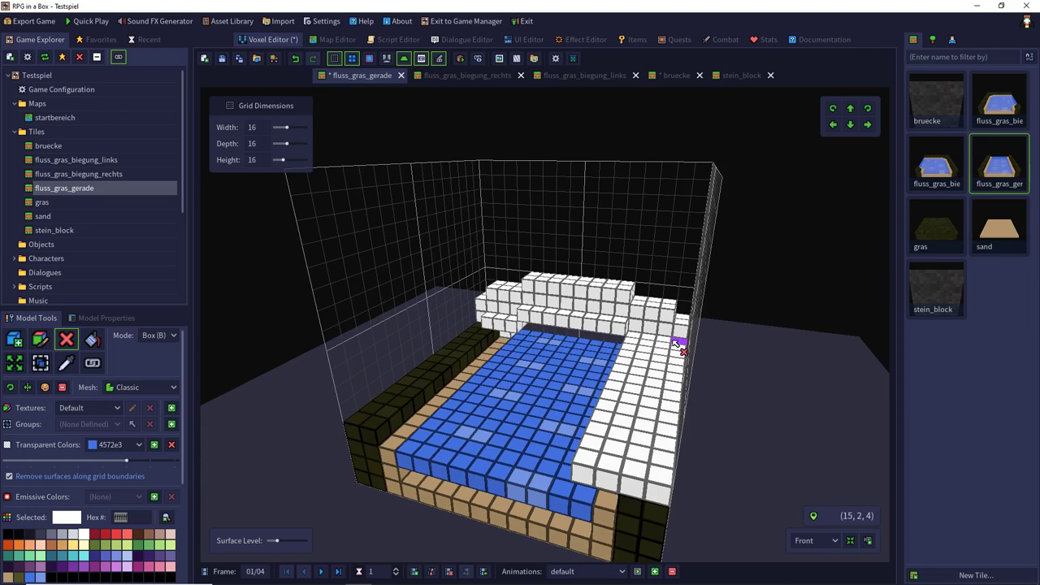
{"action": "right_click_drag", "start_coordinate": [674, 479], "coordinate": [290, 378]}
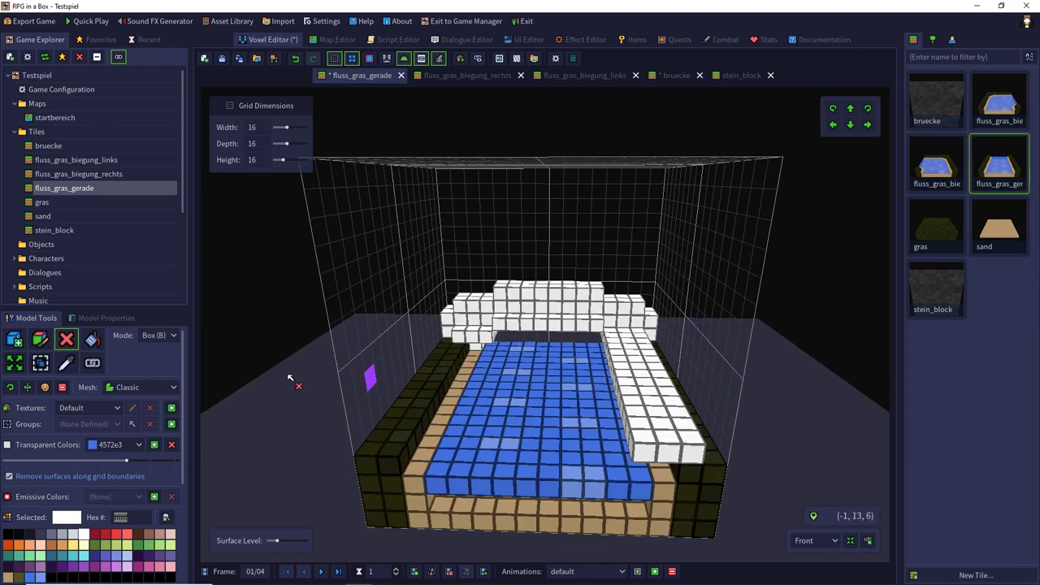
- Use the Add tool in Face mode to extend the white deck row by row over the water and along the left bank
{"action": "left_click", "coordinate": [27, 341]}
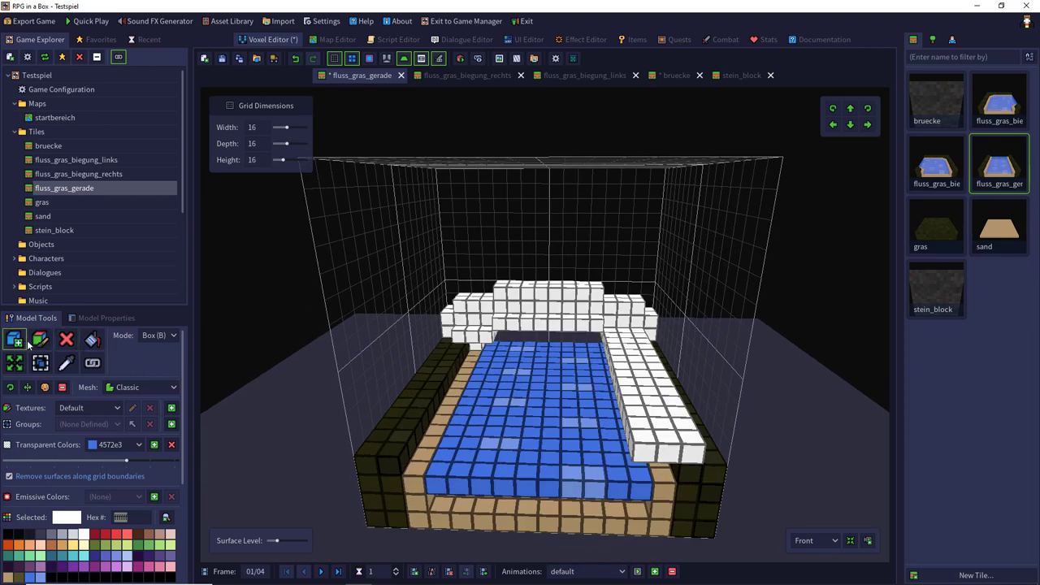
{"action": "left_click", "coordinate": [154, 336]}
{"action": "left_click", "coordinate": [155, 376]}
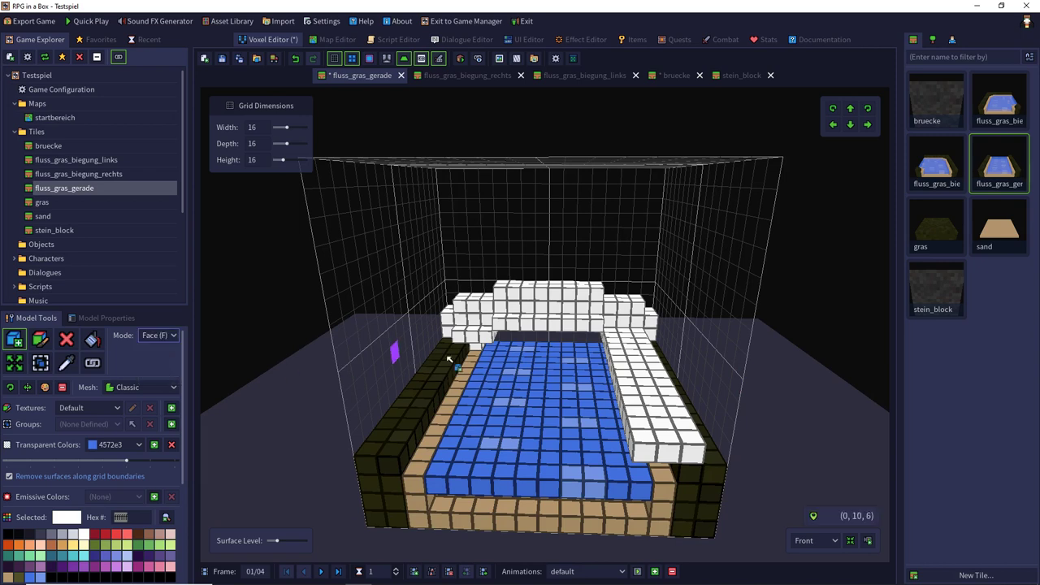
{"action": "left_click", "coordinate": [559, 326]}
{"action": "left_click", "coordinate": [555, 331]}
{"action": "left_click", "coordinate": [552, 338]}
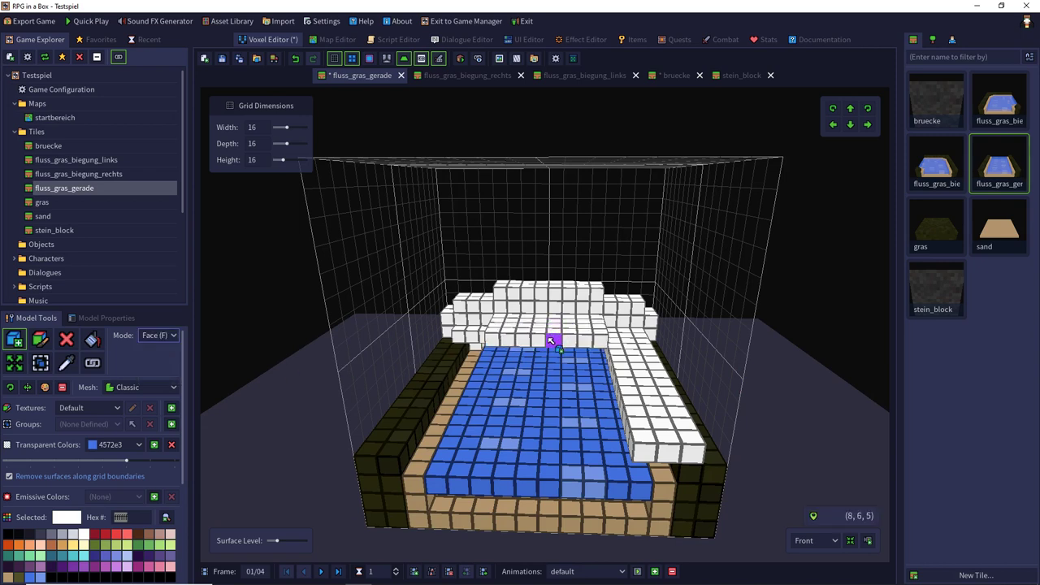
{"action": "left_click", "coordinate": [549, 344]}
{"action": "left_click", "coordinate": [547, 347]}
{"action": "left_click", "coordinate": [549, 354]}
{"action": "left_click", "coordinate": [550, 362]}
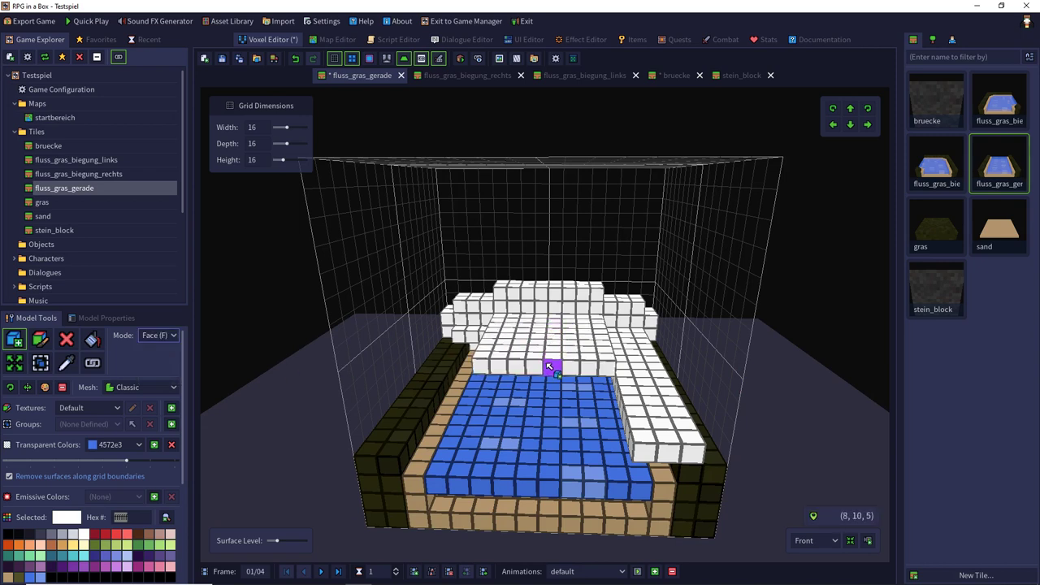
{"action": "left_click", "coordinate": [549, 368]}
{"action": "left_click", "coordinate": [550, 375]}
{"action": "left_click", "coordinate": [551, 385]}
{"action": "left_click", "coordinate": [550, 393]}
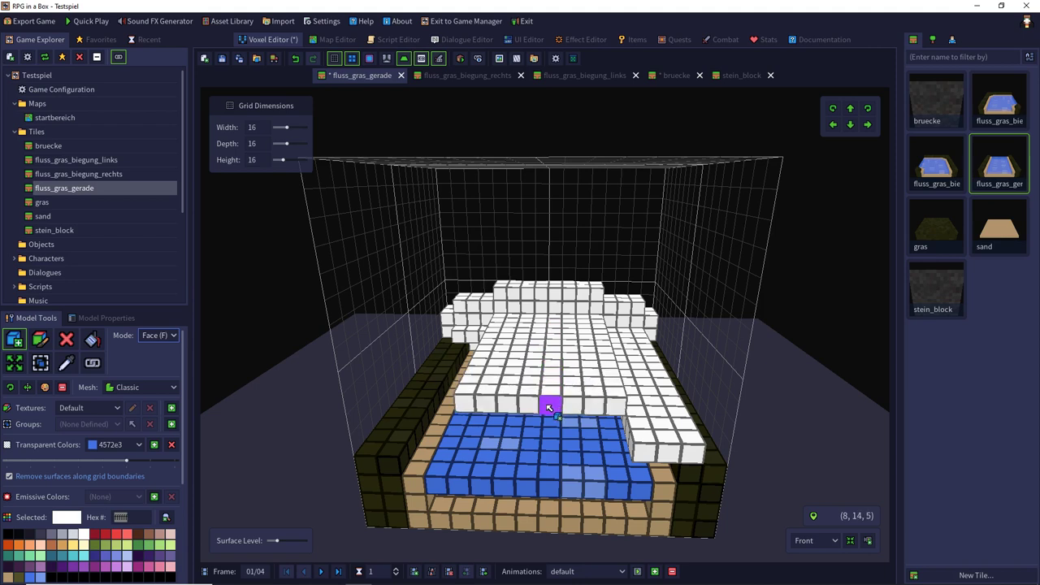
{"action": "left_click", "coordinate": [550, 408]}
{"action": "left_click", "coordinate": [551, 417]}
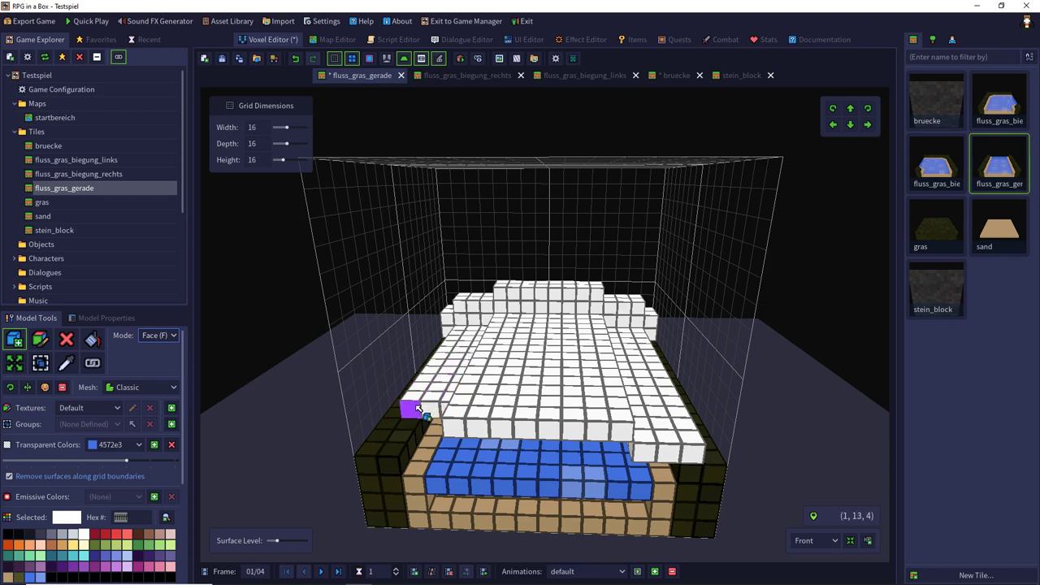
{"action": "left_click", "coordinate": [410, 429]}
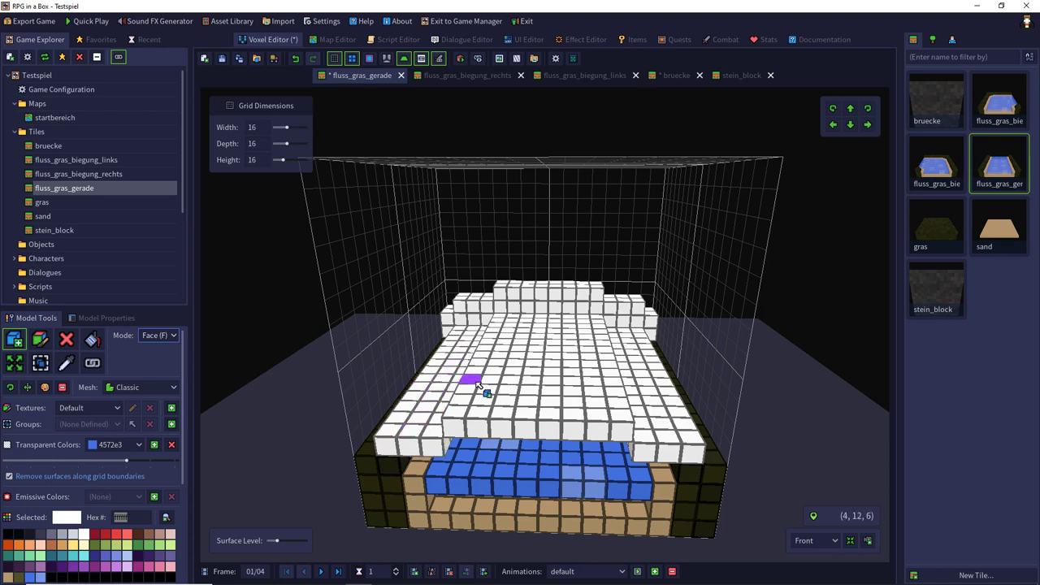
- Examine the white bridge shape from the back, and in the bruecke tile delete a small notch at the lower corner in Face mode
{"action": "middle_click_drag", "start_coordinate": [494, 364], "coordinate": [235, 340]}
{"action": "middle_click_drag", "start_coordinate": [560, 353], "coordinate": [460, 326]}
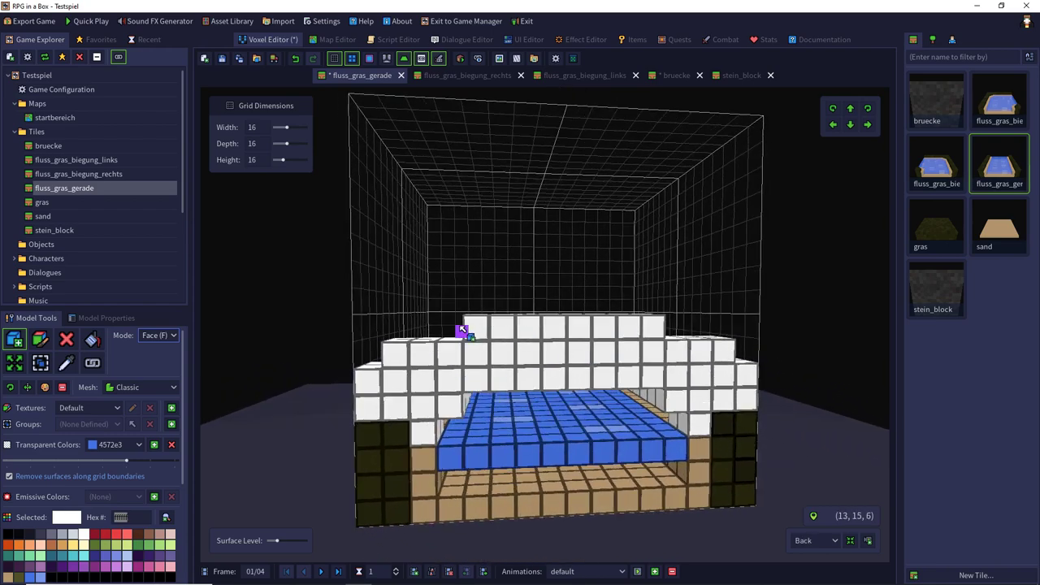
{"action": "middle_click_drag", "start_coordinate": [669, 242], "coordinate": [662, 239]}
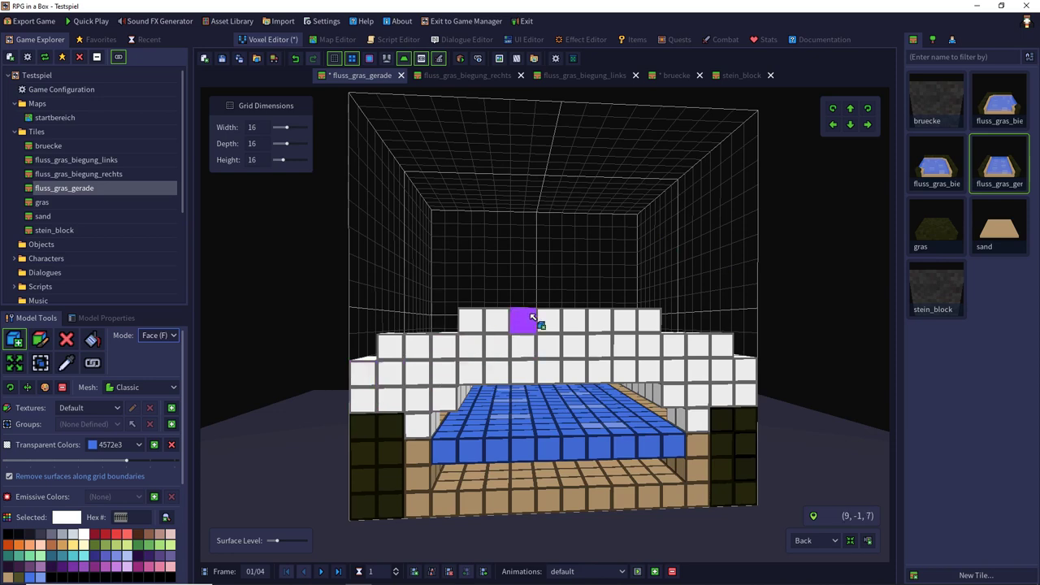
{"action": "left_click", "coordinate": [940, 285]}
{"action": "middle_click_drag", "start_coordinate": [513, 267], "coordinate": [618, 244]}
{"action": "left_click", "coordinate": [936, 102]}
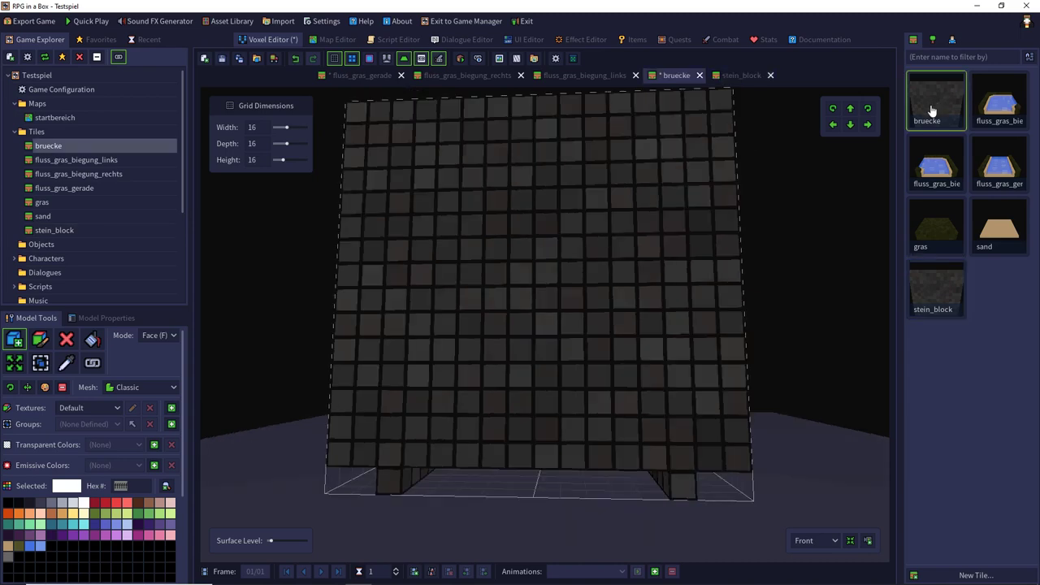
{"action": "left_click", "coordinate": [67, 339]}
{"action": "middle_click_drag", "start_coordinate": [260, 345], "coordinate": [432, 393]}
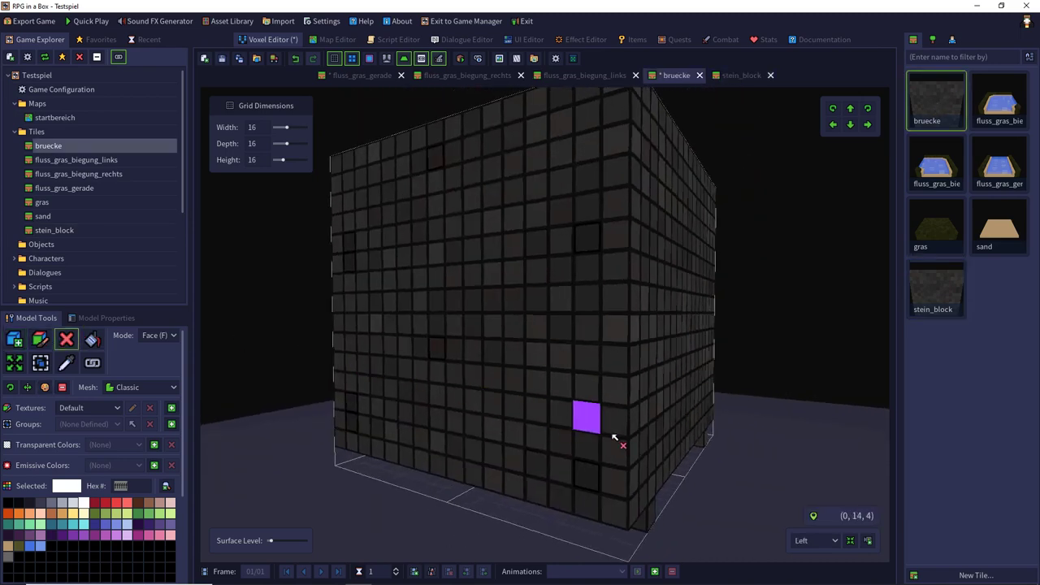
{"action": "left_click", "coordinate": [634, 450]}
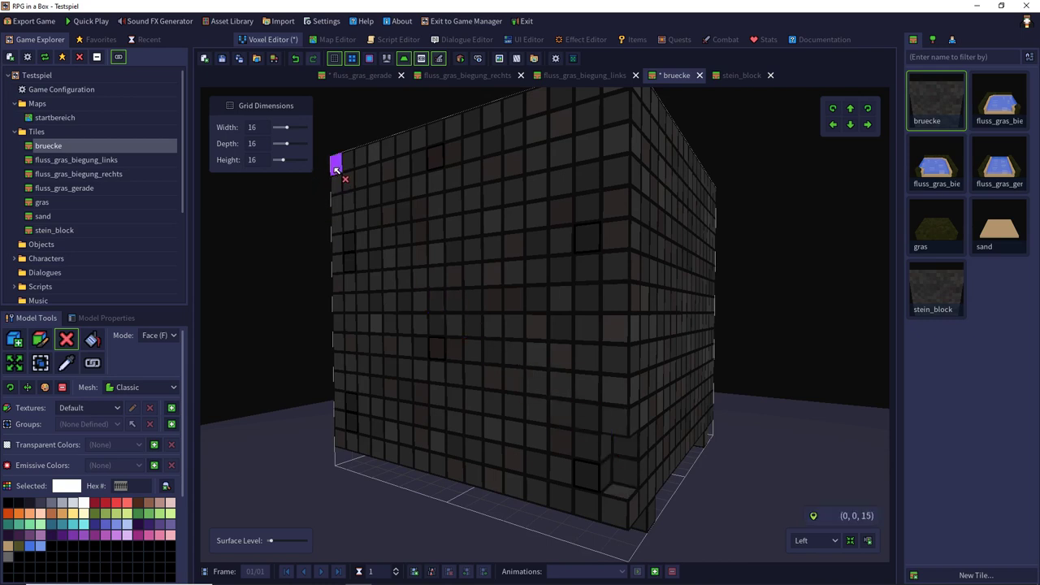
- In Box mode, delete one-voxel-deep layers from bruecke's left and right sides above the lower rows, covering 15 by 13 voxels on the right
{"action": "left_click", "coordinate": [169, 337]}
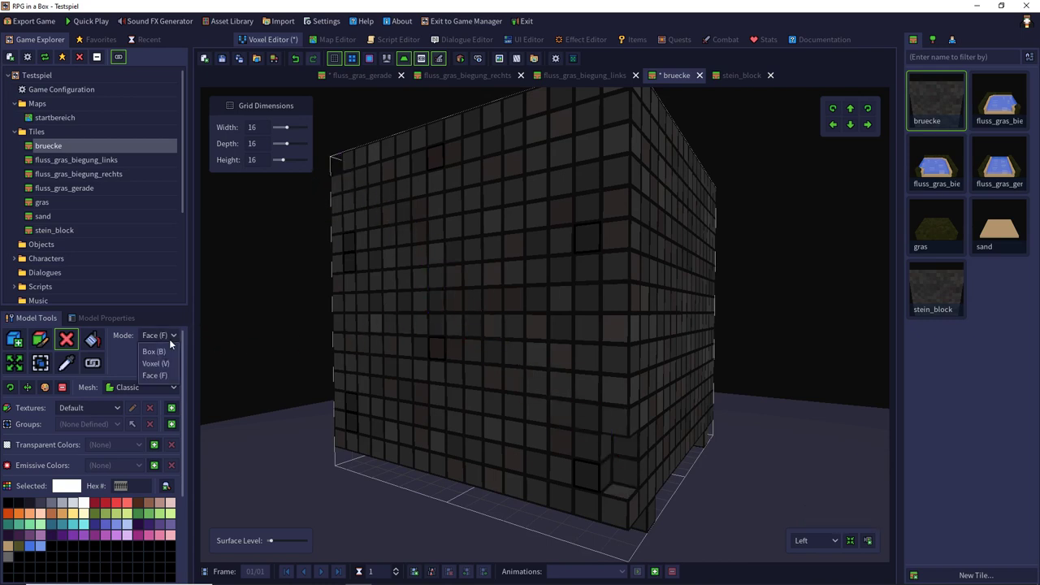
{"action": "left_click", "coordinate": [154, 351]}
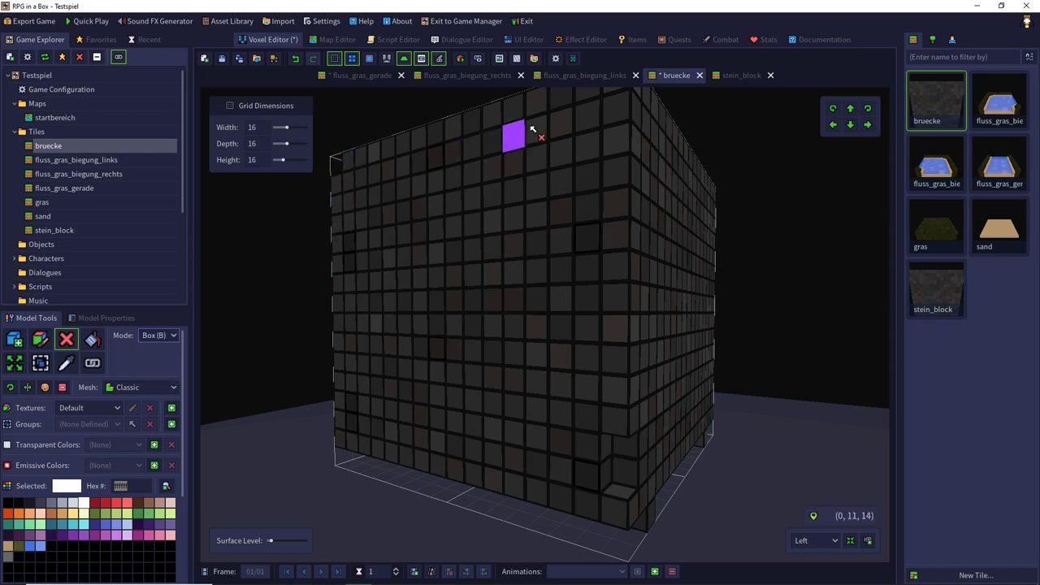
{"action": "mouse_move", "coordinate": [615, 97]}
{"action": "left_mouse_down"}
{"action": "mouse_move", "coordinate": [418, 265]}
{"action": "mouse_move", "coordinate": [327, 388]}
{"action": "mouse_move", "coordinate": [338, 398]}
{"action": "left_mouse_up"}
{"action": "key", "text": "ctrl+z"}
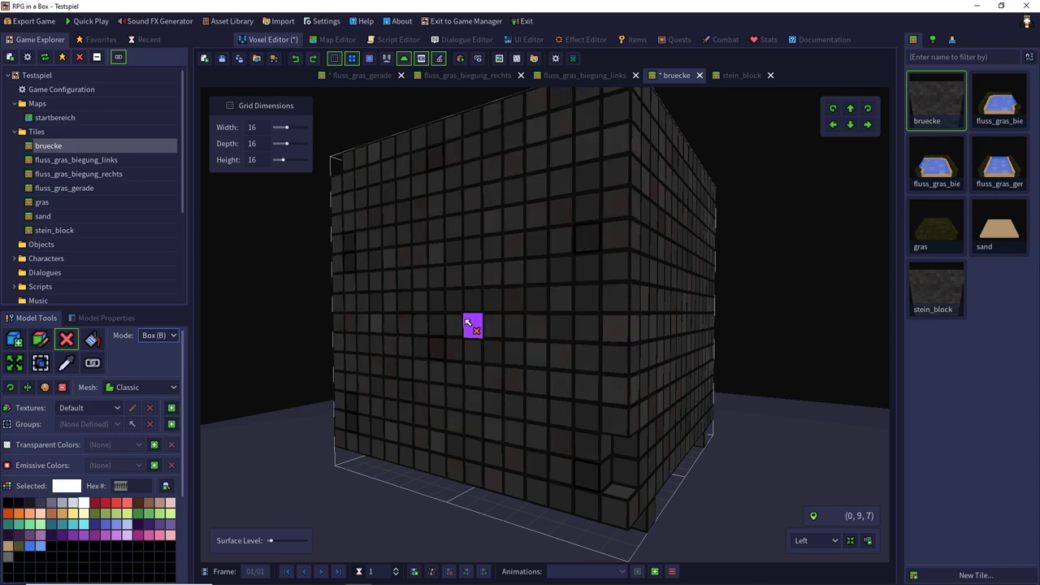
{"action": "left_click_drag", "start_coordinate": [616, 445], "coordinate": [336, 163]}
{"action": "right_click_drag", "start_coordinate": [634, 394], "coordinate": [332, 337]}
{"action": "left_click_drag", "start_coordinate": [333, 384], "coordinate": [668, 90]}
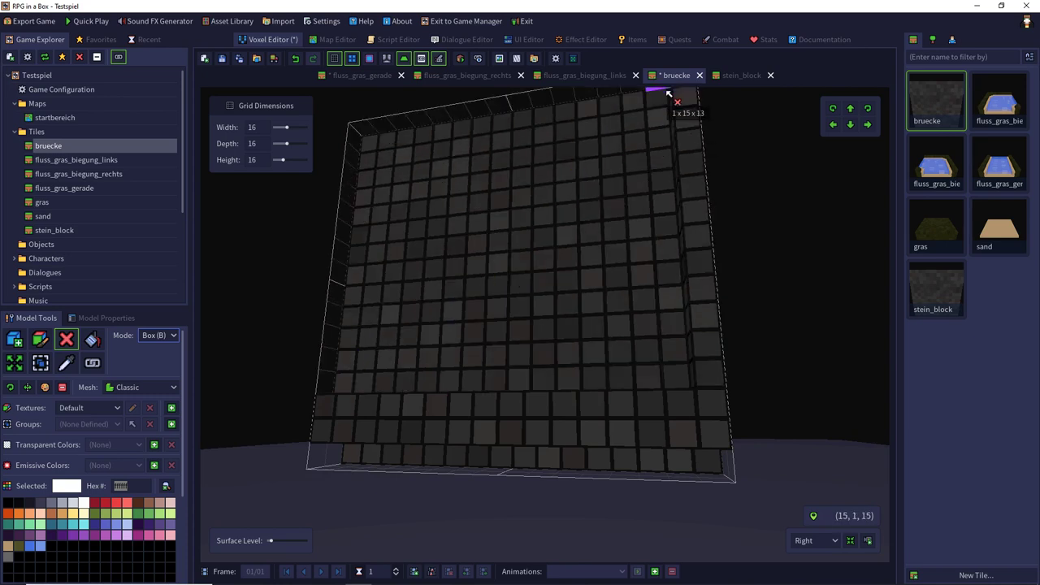
- Delete further one-voxel-deep layers in Box mode from one side of bruecke, above its stepped lower rows
{"action": "right_click_drag", "start_coordinate": [668, 94], "coordinate": [688, 116]}
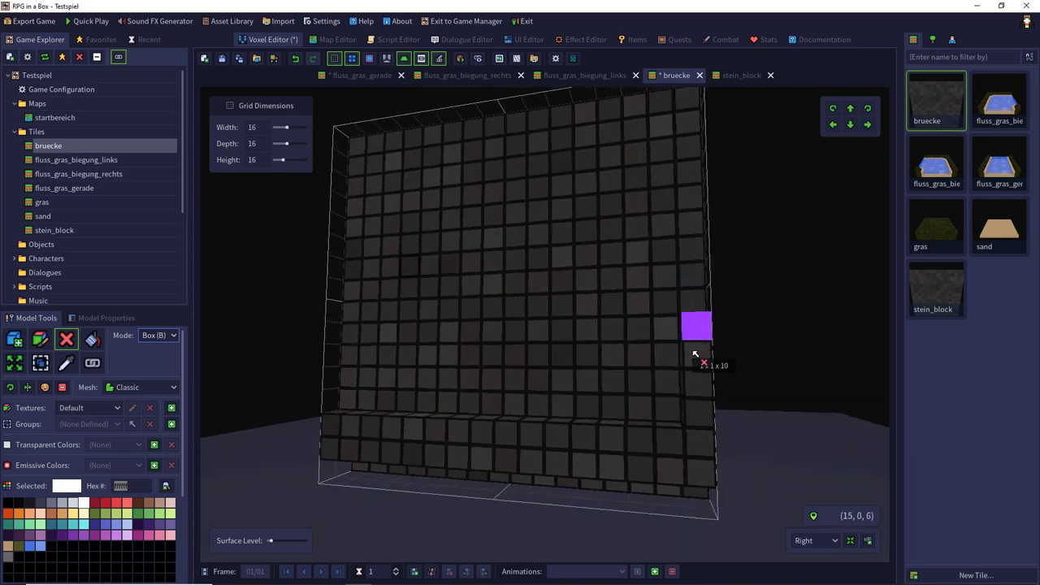
{"action": "left_click_drag", "start_coordinate": [694, 386], "coordinate": [366, 152]}
{"action": "right_click_drag", "start_coordinate": [367, 153], "coordinate": [478, 287]}
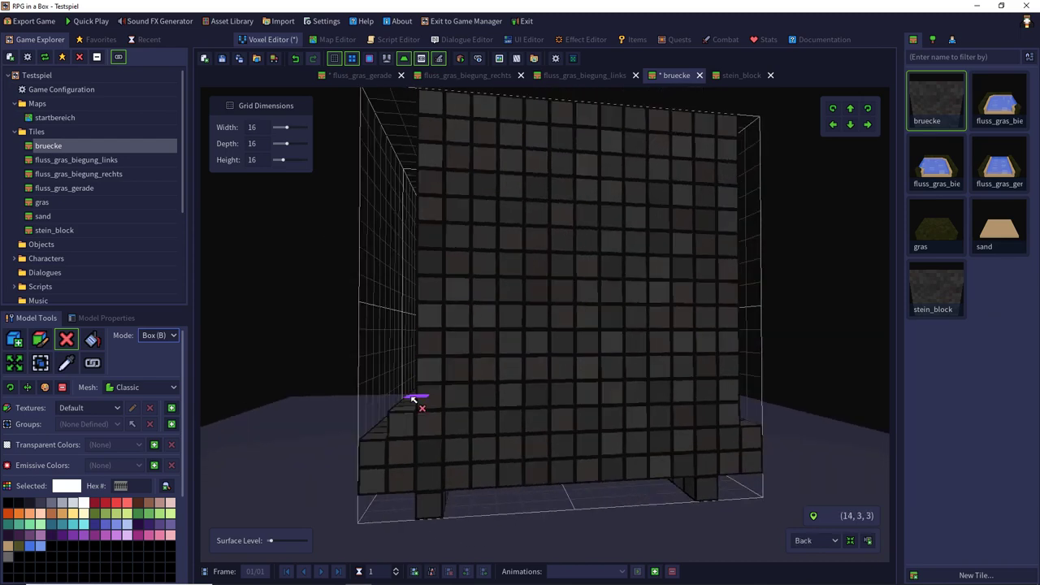
{"action": "right_click_drag", "start_coordinate": [442, 388], "coordinate": [499, 398]}
{"action": "left_click_drag", "start_coordinate": [498, 413], "coordinate": [442, 229]}
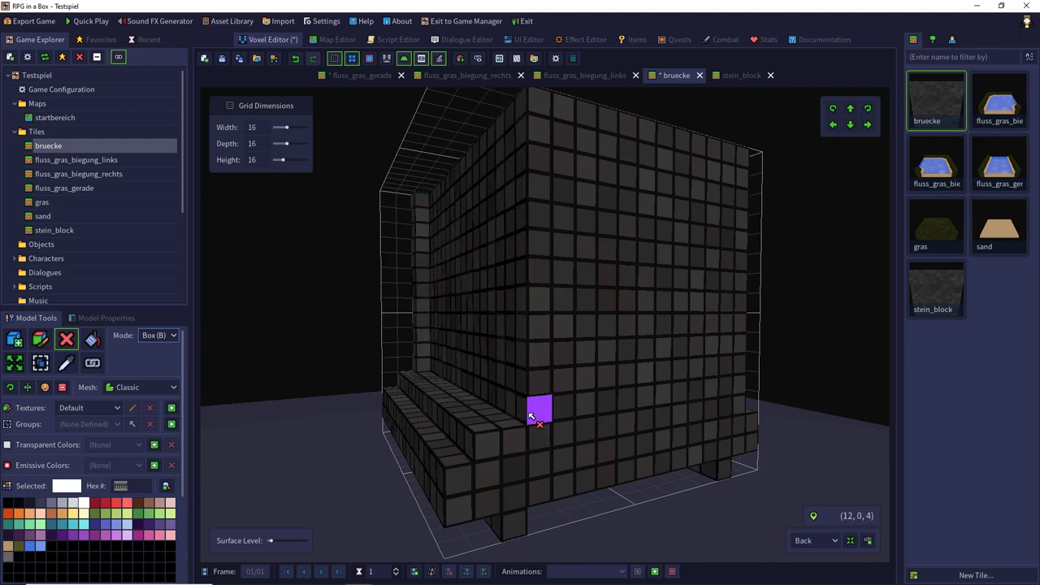
{"action": "mouse_move", "coordinate": [539, 411]}
{"action": "left_mouse_down"}
{"action": "mouse_move", "coordinate": [426, 261]}
{"action": "mouse_move", "coordinate": [426, 206]}
{"action": "left_mouse_up"}
- Delete four one-voxel-deep layers from bruecke's opposite side above the steps, the last one covering 16 by 11 voxels
{"action": "mouse_move", "coordinate": [520, 249]}
{"action": "right_mouse_down"}
{"action": "mouse_move", "coordinate": [409, 255]}
{"action": "mouse_move", "coordinate": [577, 416]}
{"action": "right_mouse_up"}
{"action": "left_click_drag", "start_coordinate": [565, 423], "coordinate": [713, 195]}
{"action": "left_click_drag", "start_coordinate": [545, 418], "coordinate": [697, 195]}
{"action": "left_click_drag", "start_coordinate": [520, 414], "coordinate": [688, 209]}
{"action": "left_click_drag", "start_coordinate": [497, 366], "coordinate": [664, 195]}
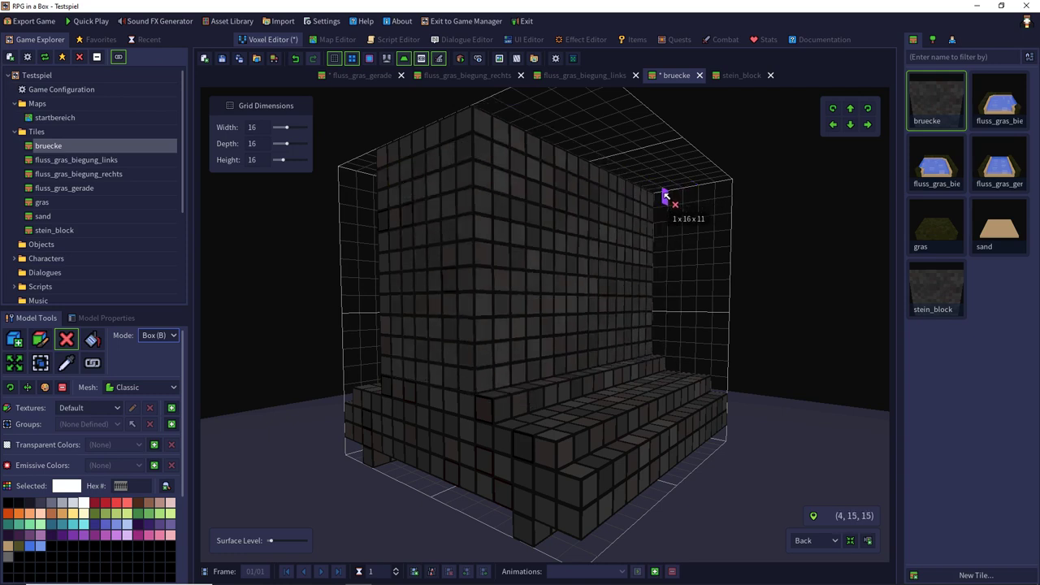
- Delete bruecke's remaining upper block down to the bridge height and cut away the underside layer between the supports
{"action": "mouse_move", "coordinate": [648, 349]}
{"action": "left_mouse_down"}
{"action": "mouse_move", "coordinate": [388, 189]}
{"action": "mouse_move", "coordinate": [387, 167]}
{"action": "left_mouse_up"}
{"action": "mouse_move", "coordinate": [395, 190]}
{"action": "middle_mouse_down"}
{"action": "mouse_move", "coordinate": [447, 189]}
{"action": "mouse_move", "coordinate": [465, 138]}
{"action": "middle_mouse_up"}
{"action": "mouse_move", "coordinate": [466, 140]}
{"action": "right_mouse_down"}
{"action": "mouse_move", "coordinate": [465, 108]}
{"action": "mouse_move", "coordinate": [457, 158]}
{"action": "right_mouse_up"}
{"action": "mouse_move", "coordinate": [454, 352]}
{"action": "left_mouse_down"}
{"action": "mouse_move", "coordinate": [531, 431]}
{"action": "mouse_move", "coordinate": [594, 476]}
{"action": "left_mouse_up"}
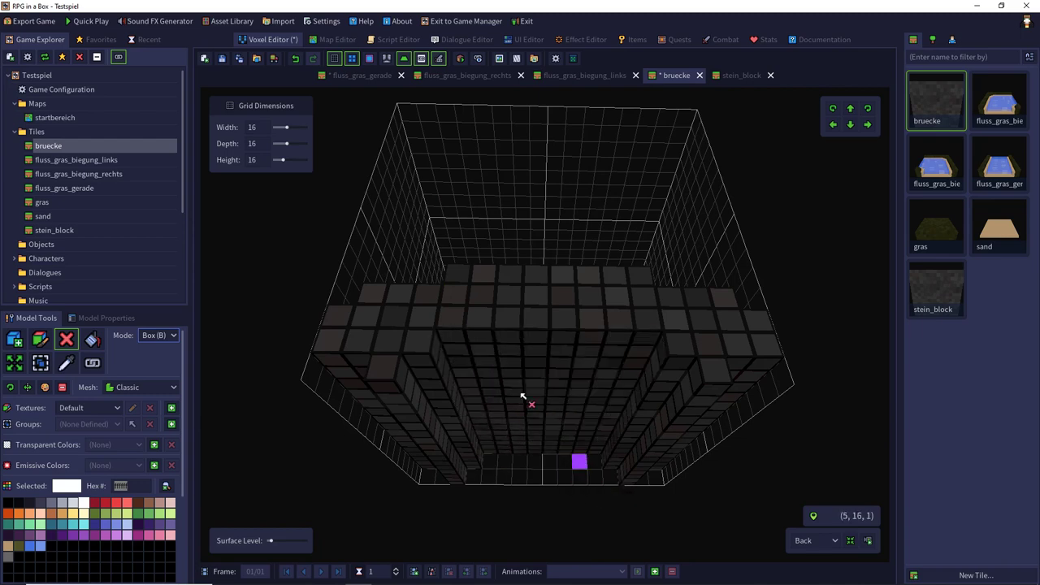
- Delete a one-voxel-deep strip, 12 by 2 voxels, from the lower right and left sides of bruecke between the end blocks
{"action": "mouse_move", "coordinate": [525, 399]}
{"action": "right_mouse_down"}
{"action": "mouse_move", "coordinate": [425, 226]}
{"action": "mouse_move", "coordinate": [481, 271]}
{"action": "mouse_move", "coordinate": [520, 274]}
{"action": "right_mouse_up"}
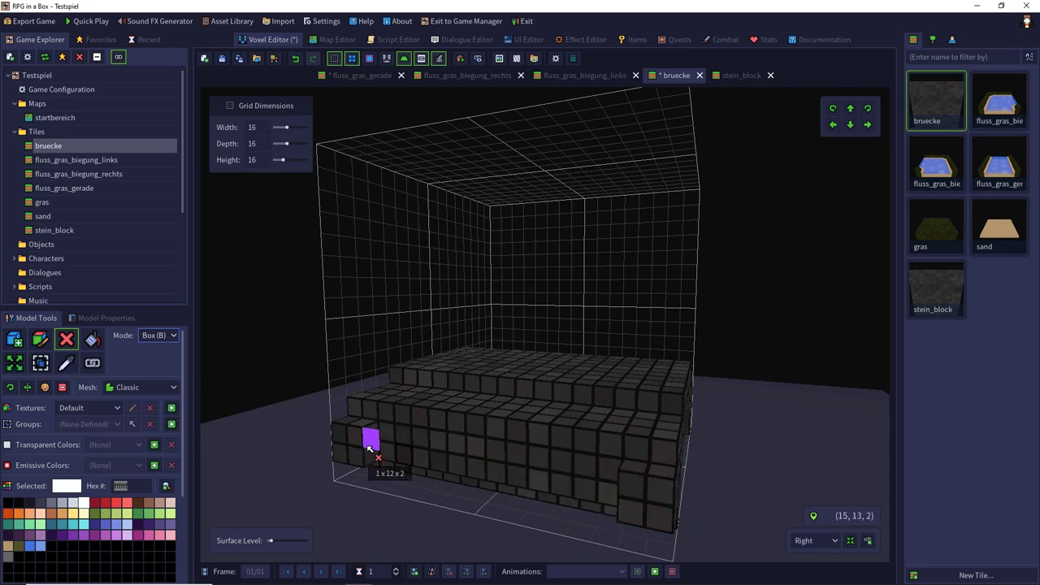
{"action": "right_click_drag", "start_coordinate": [618, 330], "coordinate": [398, 402]}
{"action": "left_click_drag", "start_coordinate": [419, 495], "coordinate": [660, 494]}
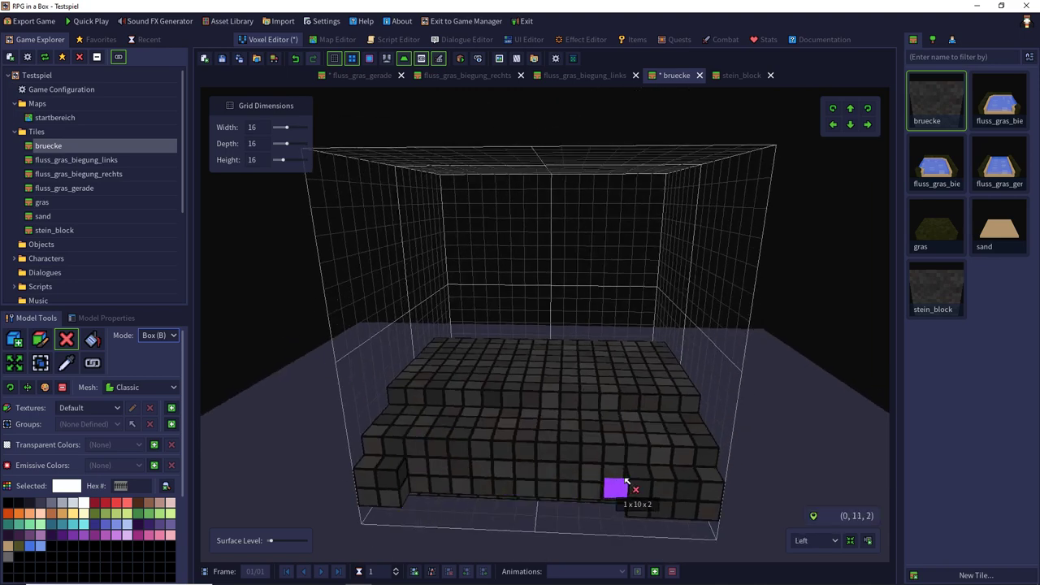
- Lower bruecke's deck between the two railings by deleting its upper voxels, and cut the step at the deck's end
{"action": "mouse_move", "coordinate": [599, 471]}
{"action": "left_mouse_down"}
{"action": "mouse_move", "coordinate": [429, 433]}
{"action": "mouse_move", "coordinate": [650, 433]}
{"action": "mouse_move", "coordinate": [440, 421]}
{"action": "mouse_move", "coordinate": [552, 365]}
{"action": "mouse_move", "coordinate": [634, 349]}
{"action": "left_mouse_up"}
{"action": "middle_click_drag", "start_coordinate": [640, 337], "coordinate": [552, 327]}
{"action": "mouse_move", "coordinate": [552, 325]}
{"action": "right_mouse_down"}
{"action": "mouse_move", "coordinate": [395, 345]}
{"action": "mouse_move", "coordinate": [528, 431]}
{"action": "right_mouse_up"}
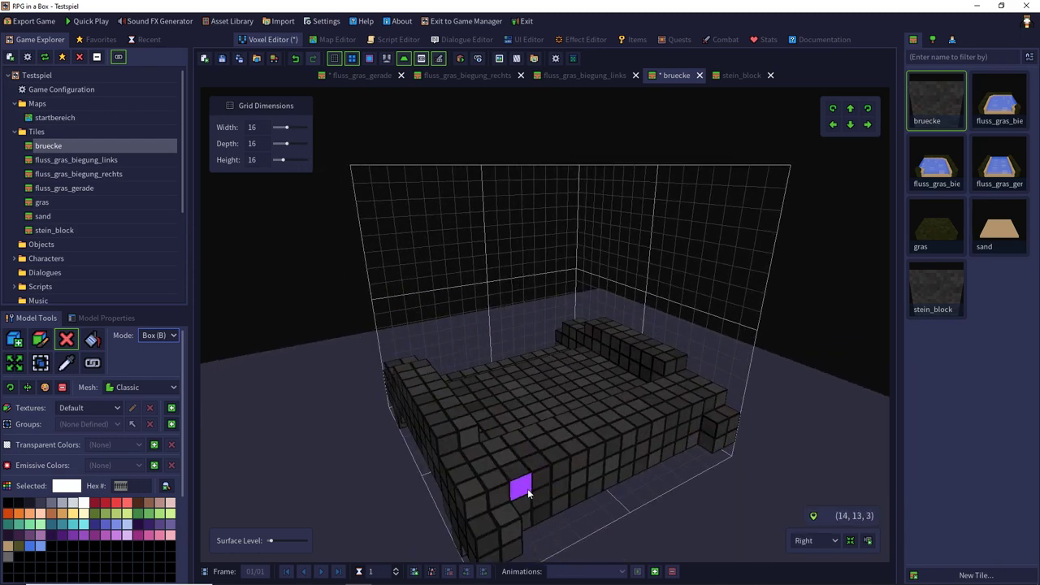
{"action": "mouse_move", "coordinate": [528, 499]}
{"action": "left_mouse_down"}
{"action": "mouse_move", "coordinate": [696, 429]}
{"action": "mouse_move", "coordinate": [659, 392]}
{"action": "mouse_move", "coordinate": [660, 381]}
{"action": "left_mouse_up"}
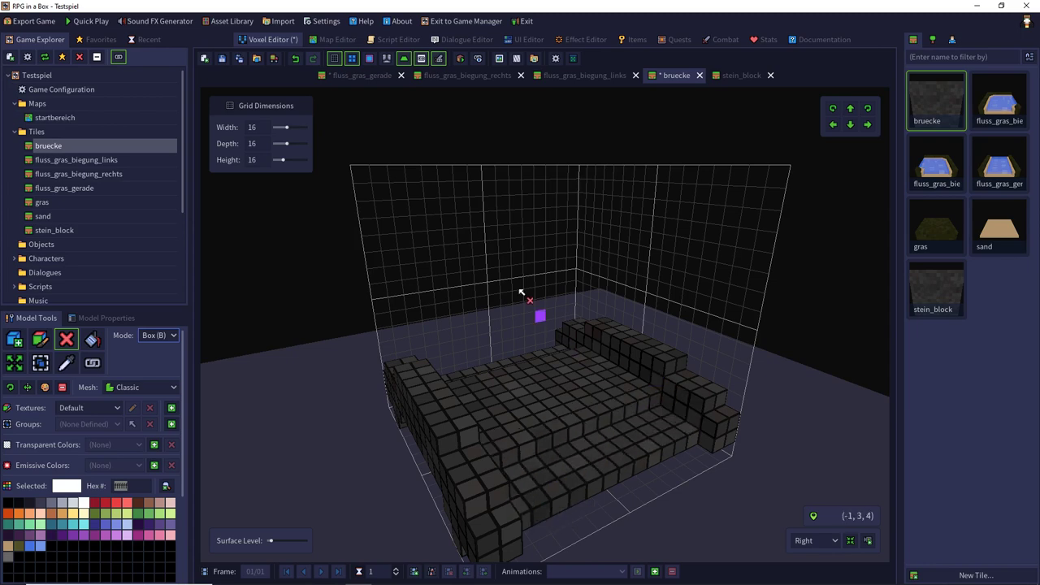
- Select and copy all of bruecke's voxels and open the fluss_gras_gerade tile
{"action": "mouse_move", "coordinate": [523, 295]}
{"action": "right_mouse_down"}
{"action": "mouse_move", "coordinate": [592, 258]}
{"action": "mouse_move", "coordinate": [636, 260]}
{"action": "right_mouse_up"}
{"action": "key", "text": "ctrl+a"}
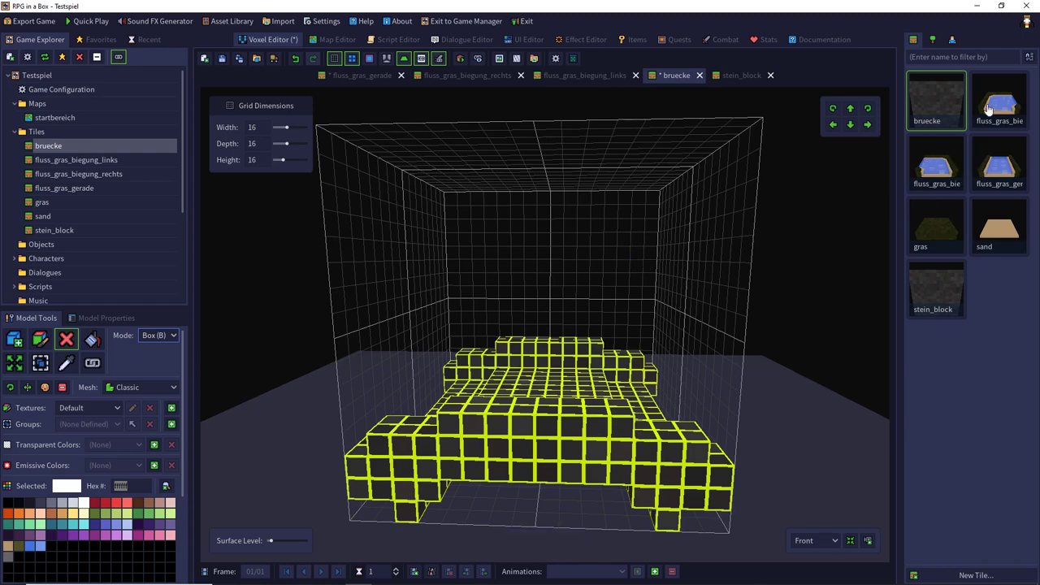
{"action": "double_click", "coordinate": [984, 151]}
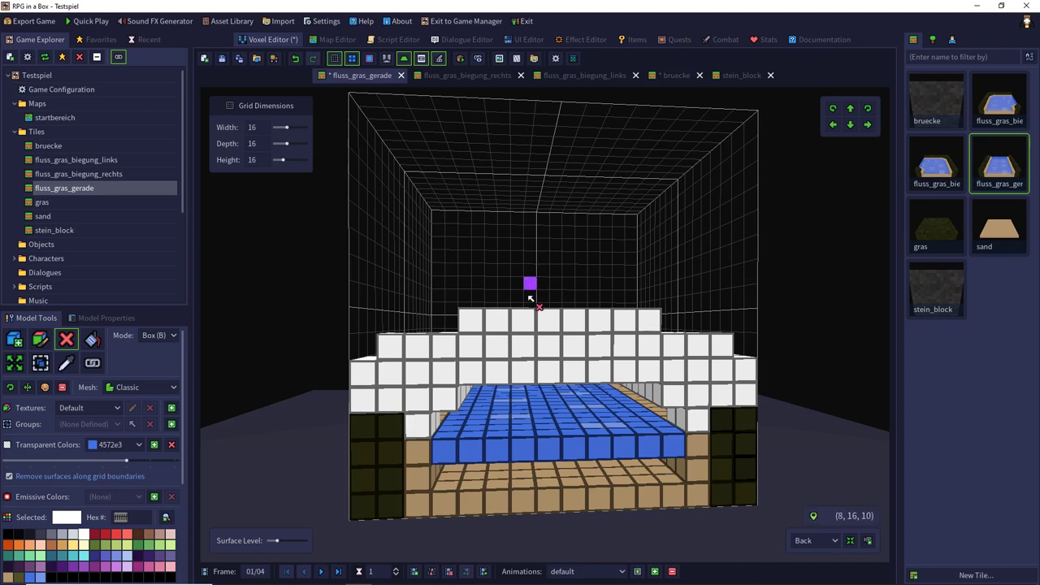
- Delete the entire white mock-up bridge from fluss_gras_gerade, including its remaining feet on both banks, and save the tile
{"action": "right_click_drag", "start_coordinate": [530, 300], "coordinate": [478, 288]}
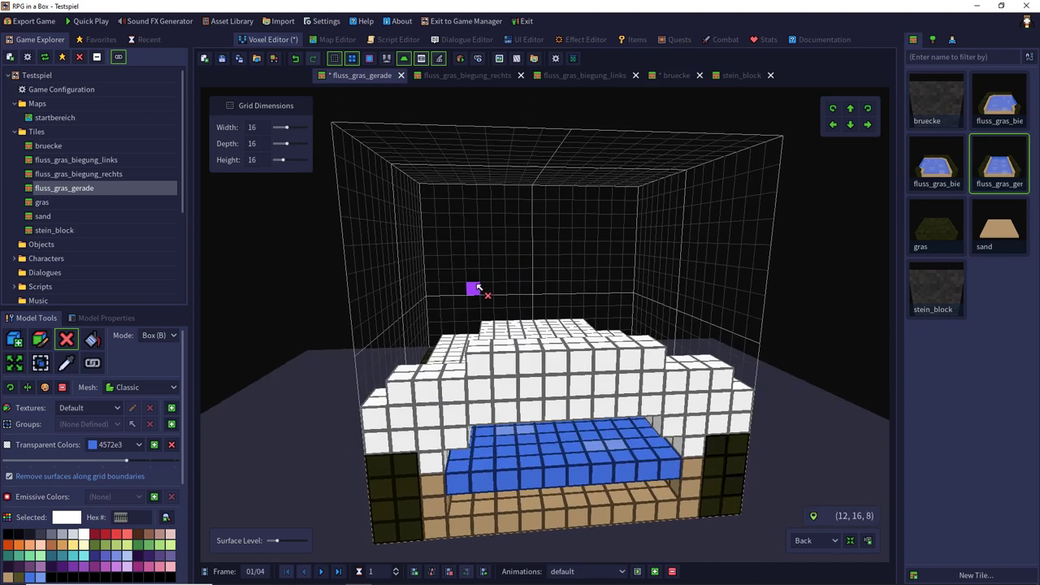
{"action": "left_click", "coordinate": [40, 364]}
{"action": "left_click_drag", "start_coordinate": [373, 436], "coordinate": [580, 323]}
{"action": "key", "text": "Escape"}
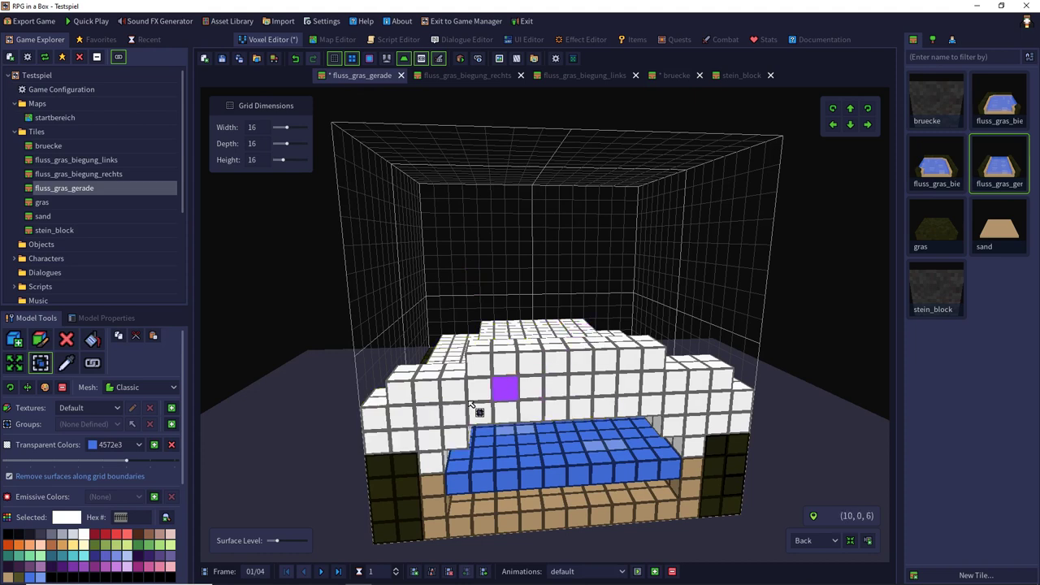
{"action": "left_click_drag", "start_coordinate": [372, 438], "coordinate": [632, 301]}
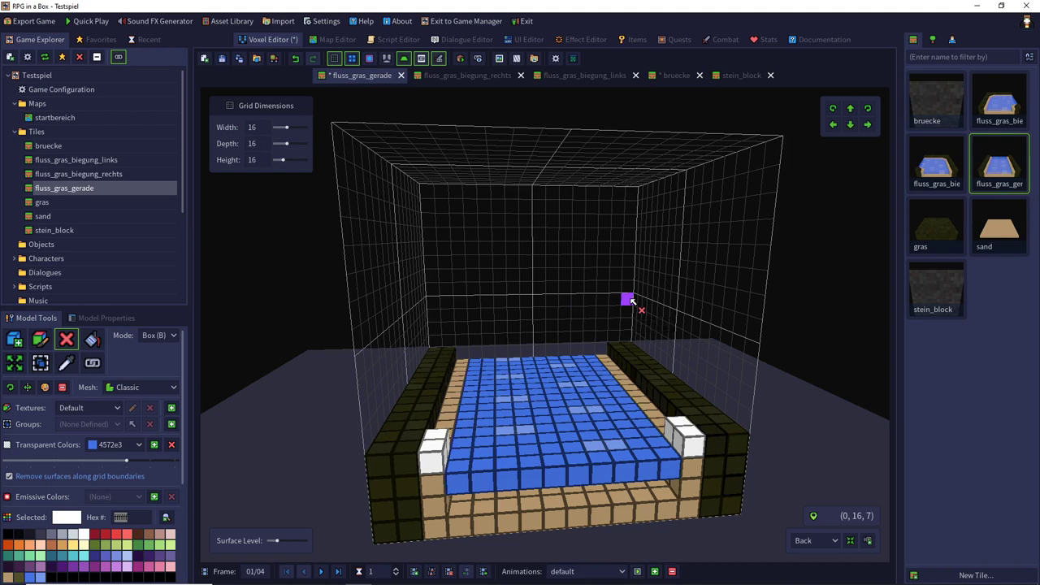
{"action": "left_click_drag", "start_coordinate": [431, 465], "coordinate": [434, 439]}
{"action": "left_click_drag", "start_coordinate": [683, 445], "coordinate": [679, 424]}
{"action": "key", "text": "ctrl+s"}
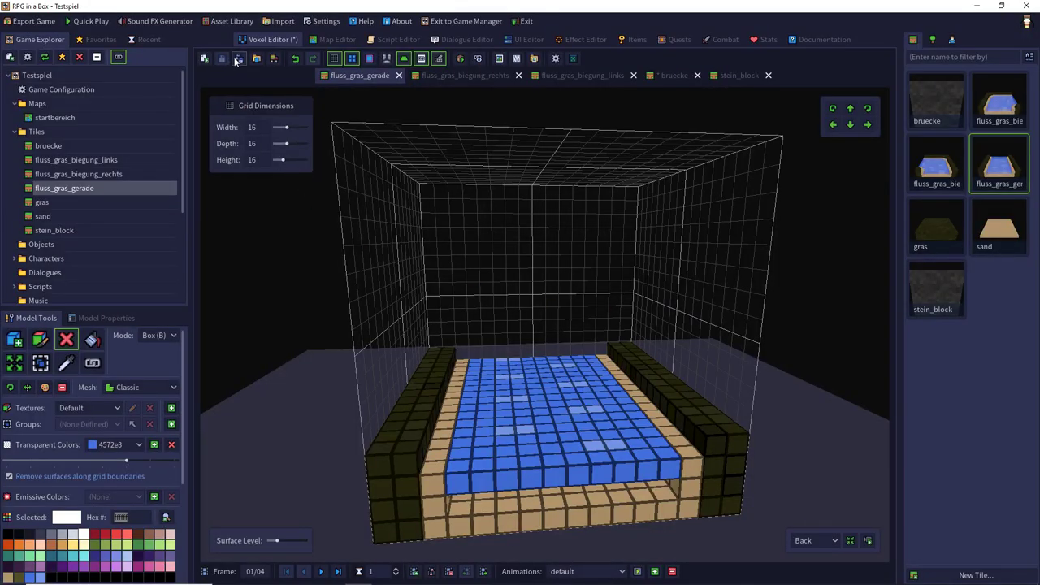
- Save a copy of the river tile as a new tile named fluss_gras_bruecke
{"action": "left_click", "coordinate": [238, 60]}
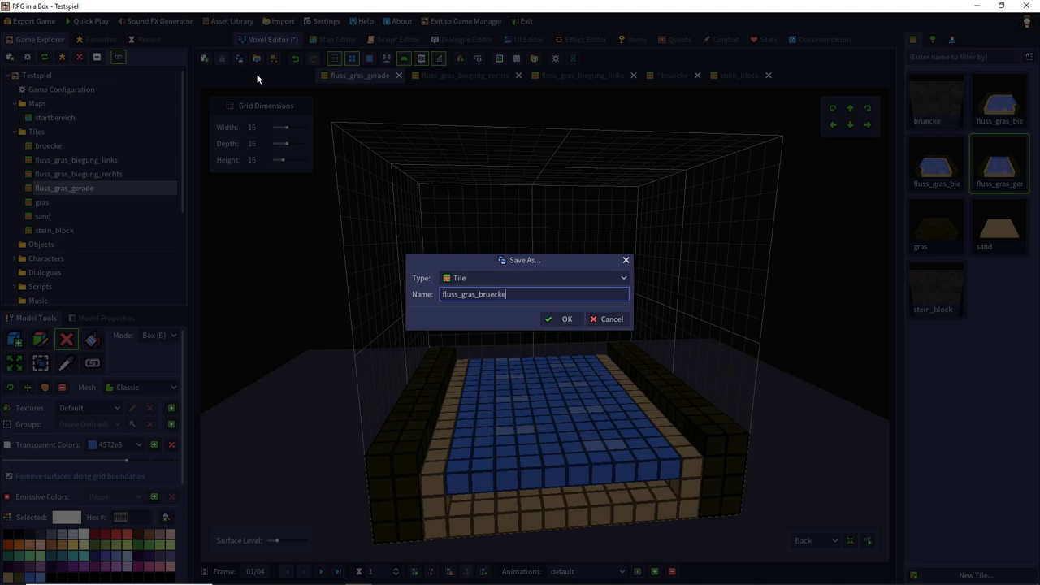
{"action": "key", "text": "Return"}
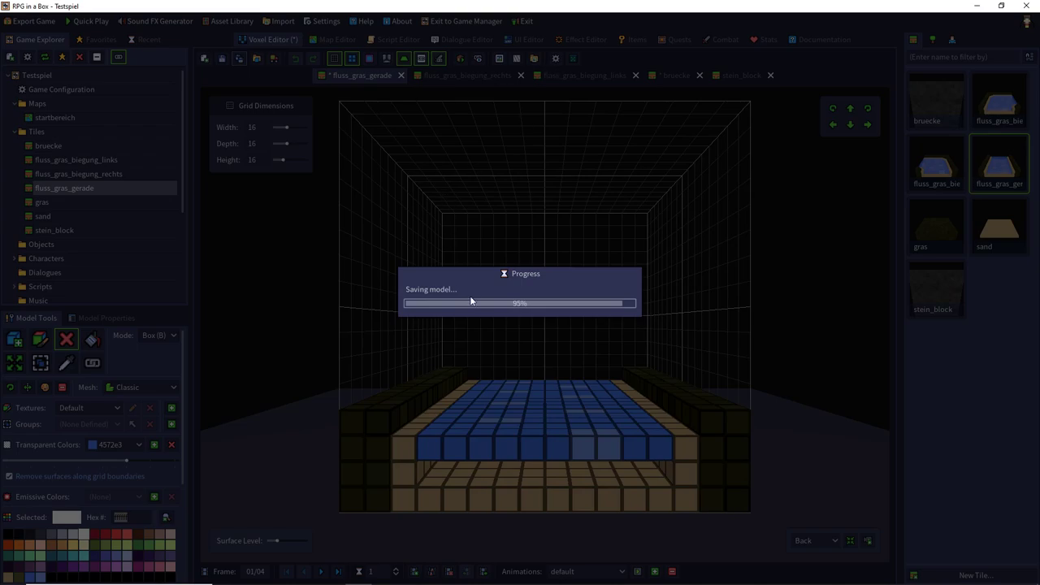
{"action": "key", "text": "ctrl+v"}
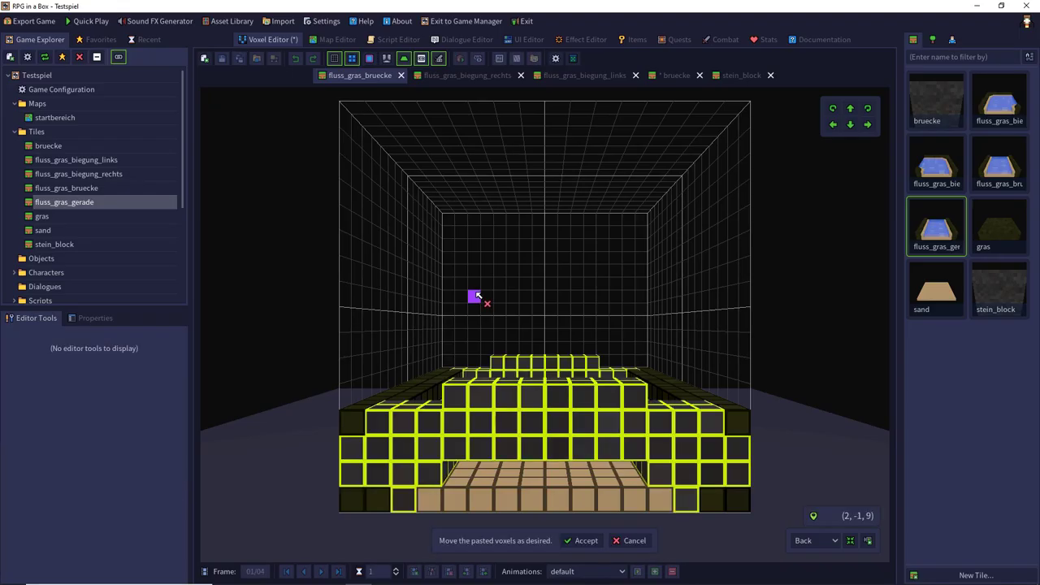
{"action": "left_click", "coordinate": [851, 108]}
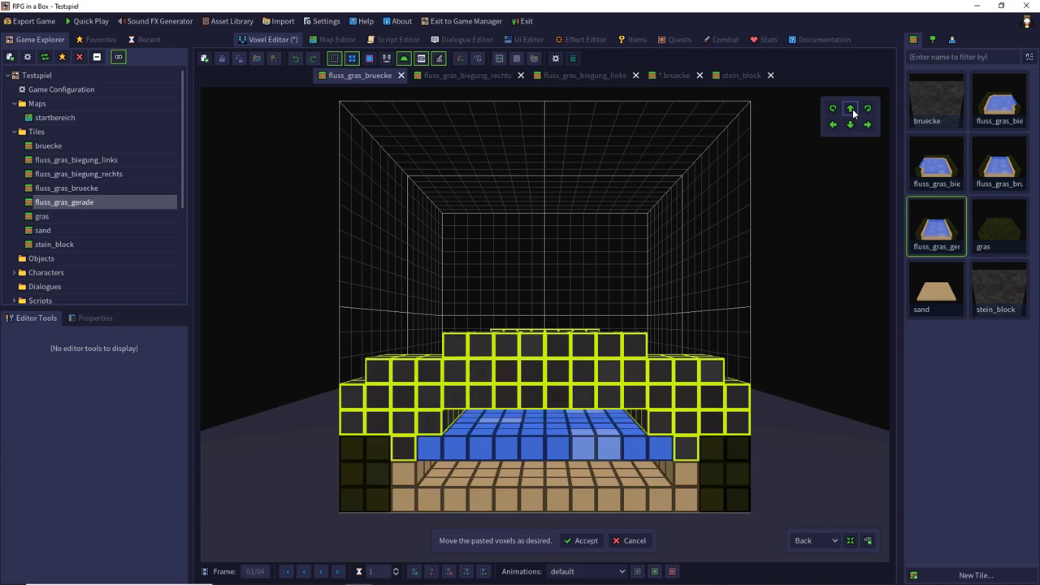
{"action": "left_click", "coordinate": [851, 109]}
{"action": "left_click", "coordinate": [851, 109]}
{"action": "left_click", "coordinate": [851, 124]}
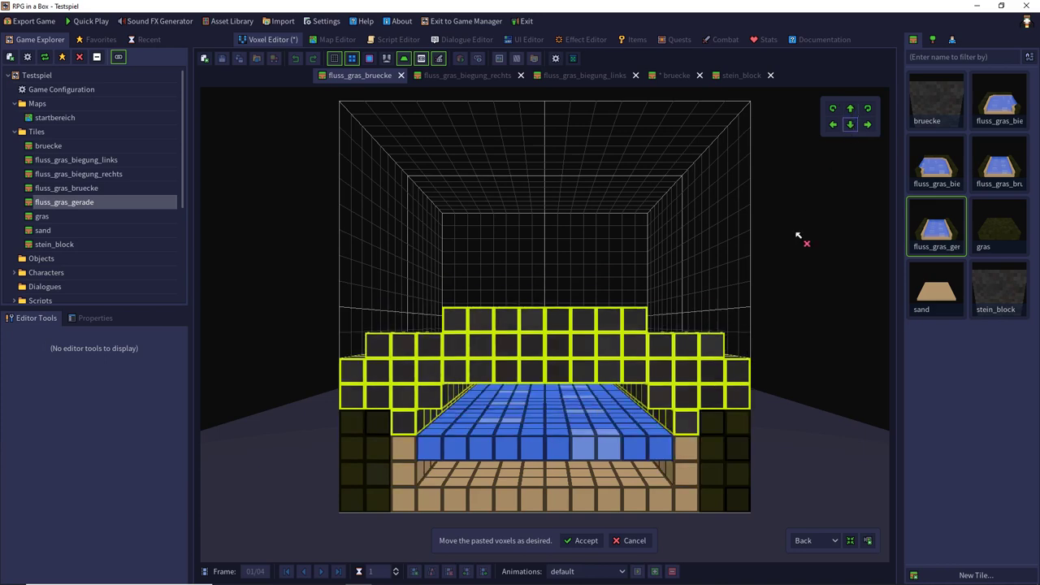
{"action": "right_click_drag", "start_coordinate": [801, 235], "coordinate": [755, 259]}
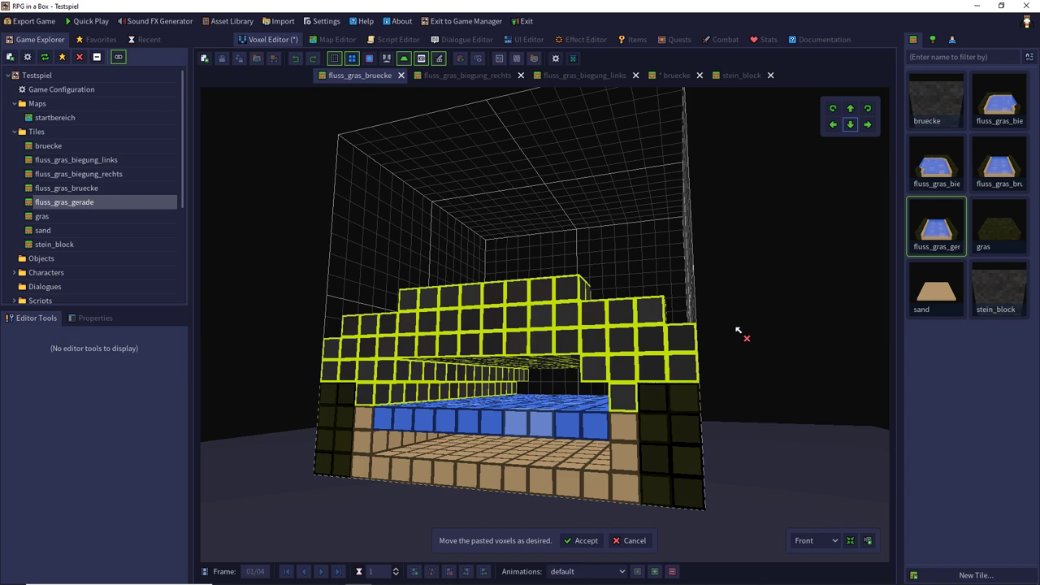
{"action": "left_click", "coordinate": [630, 540]}
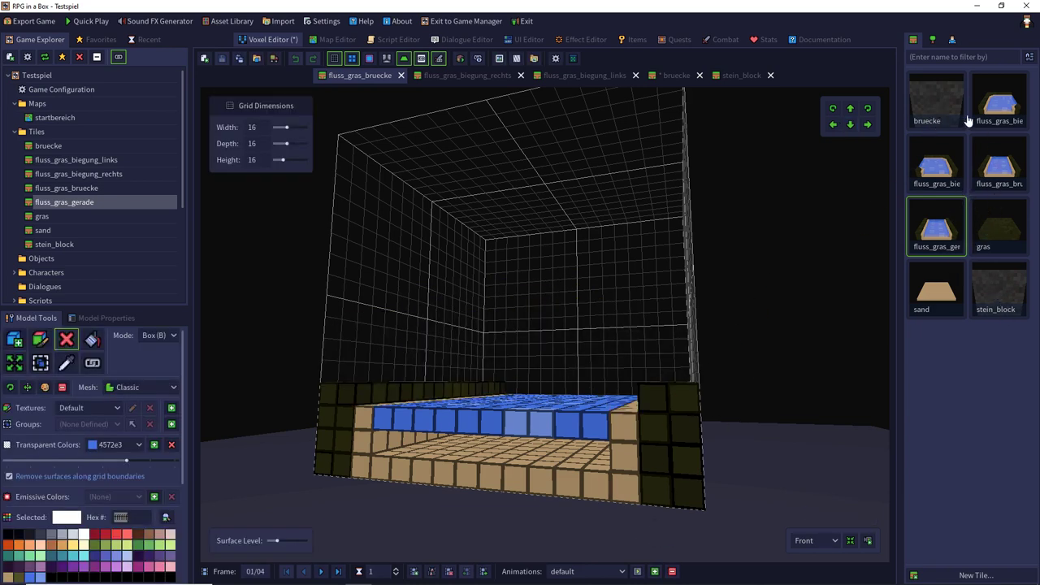
- Delete the middle part of both support rows under bruecke, leaving feet only at the four corners, and save the tile
{"action": "left_click", "coordinate": [945, 103]}
{"action": "right_click_drag", "start_coordinate": [627, 279], "coordinate": [612, 264]}
{"action": "left_click_drag", "start_coordinate": [402, 438], "coordinate": [478, 460]}
{"action": "key", "text": "Escape"}
{"action": "left_click_drag", "start_coordinate": [410, 452], "coordinate": [483, 470]}
{"action": "middle_click_drag", "start_coordinate": [481, 471], "coordinate": [704, 454]}
{"action": "mouse_move", "coordinate": [455, 463]}
{"action": "left_mouse_down"}
{"action": "mouse_move", "coordinate": [633, 474]}
{"action": "mouse_move", "coordinate": [629, 486]}
{"action": "left_mouse_up"}
{"action": "key", "text": "ctrl+s"}
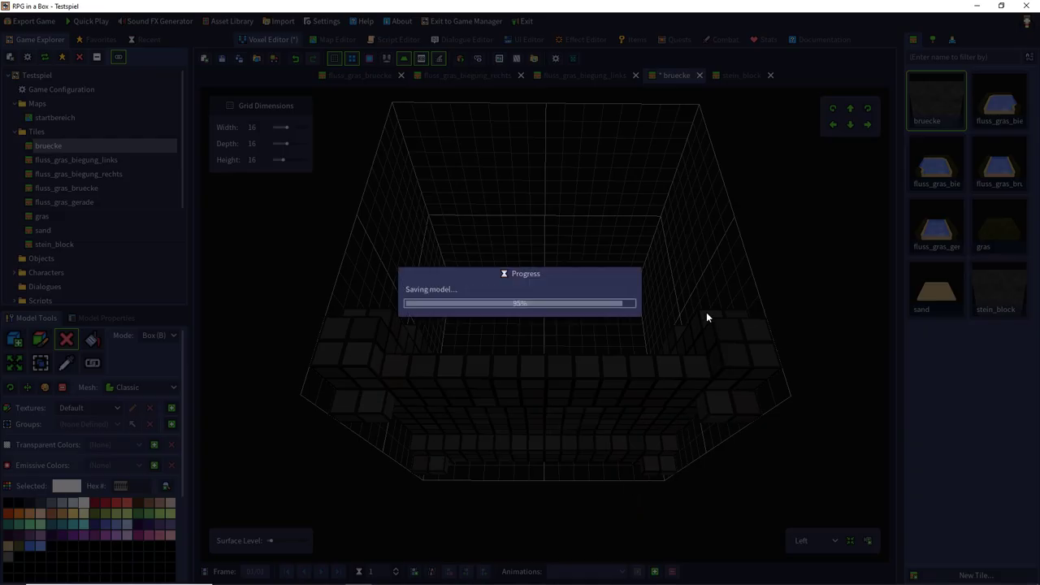
- Select all voxels of the bruecke bridge and copy them
{"action": "right_click_drag", "start_coordinate": [696, 297], "coordinate": [496, 338]}
{"action": "key", "text": "ctrl+a"}
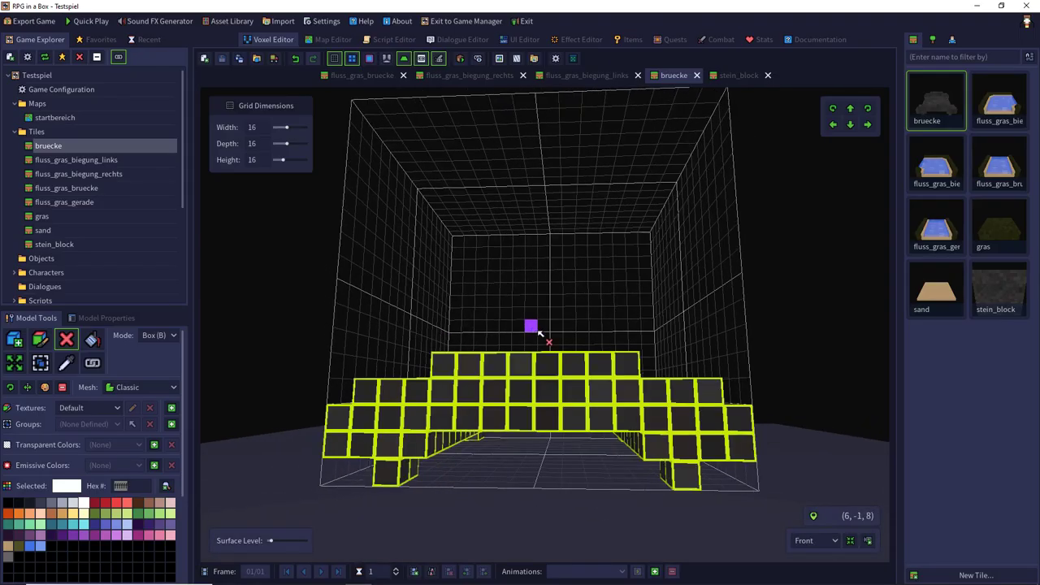
{"action": "key", "text": "ctrl+c"}
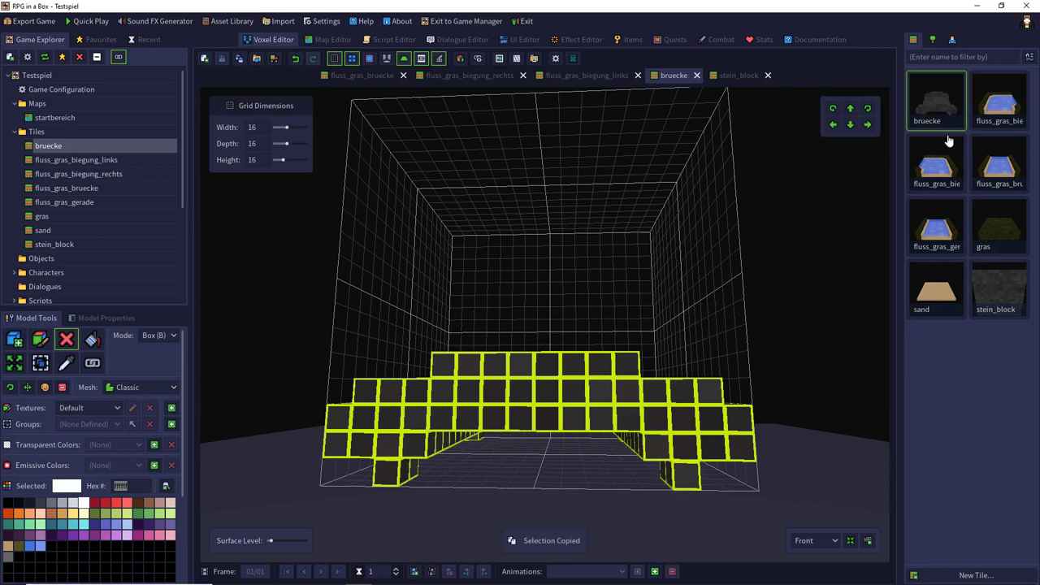
- Paste the copied bridge into frame 1 of fluss_gras_bruecke, raised three voxels onto the river banks, and accept the placement
{"action": "left_click", "coordinate": [994, 165]}
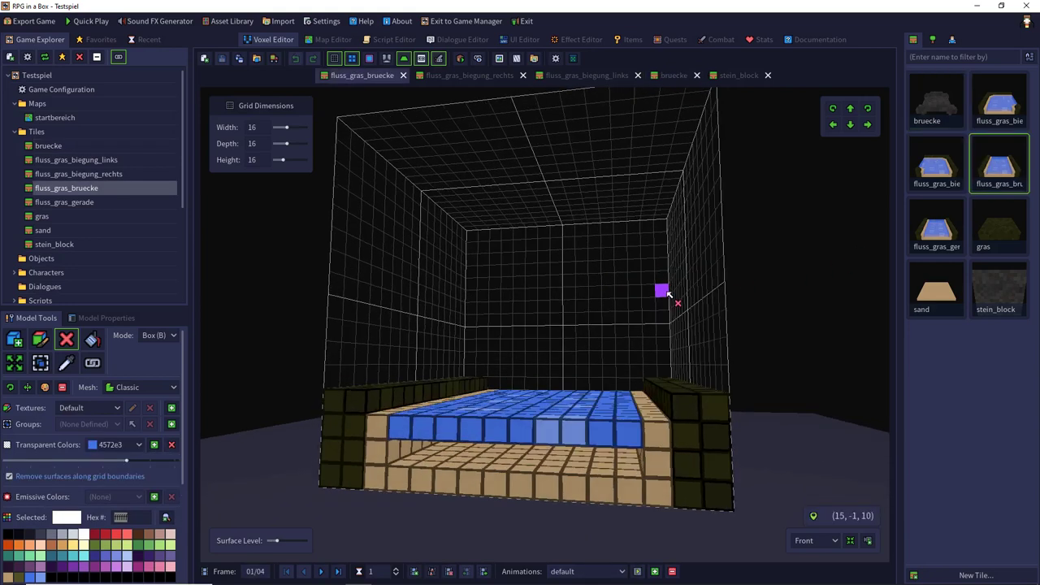
{"action": "key", "text": "ctrl+v"}
{"action": "left_click", "coordinate": [850, 108]}
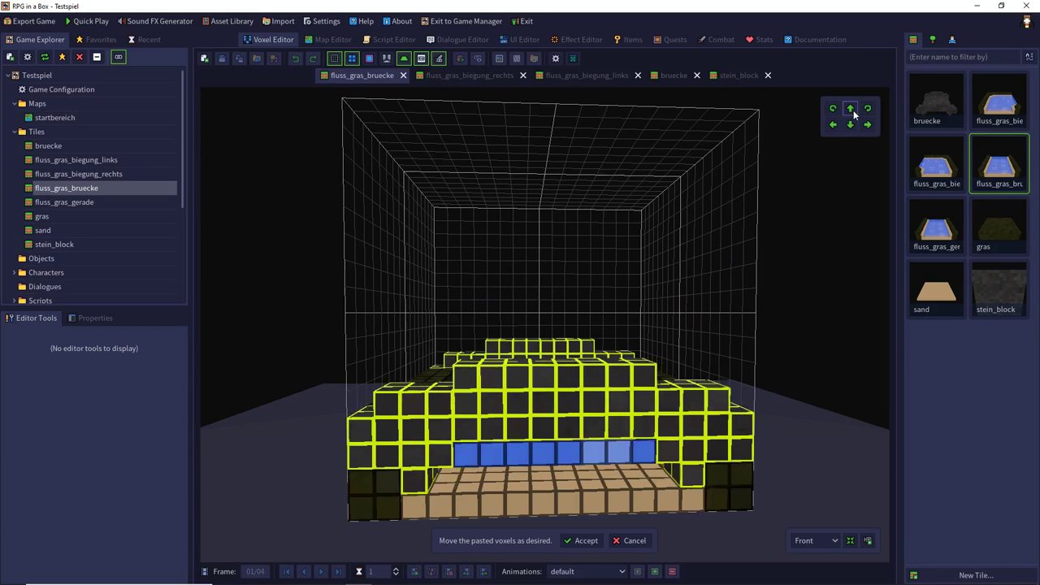
{"action": "left_click", "coordinate": [850, 108]}
{"action": "left_click", "coordinate": [850, 108]}
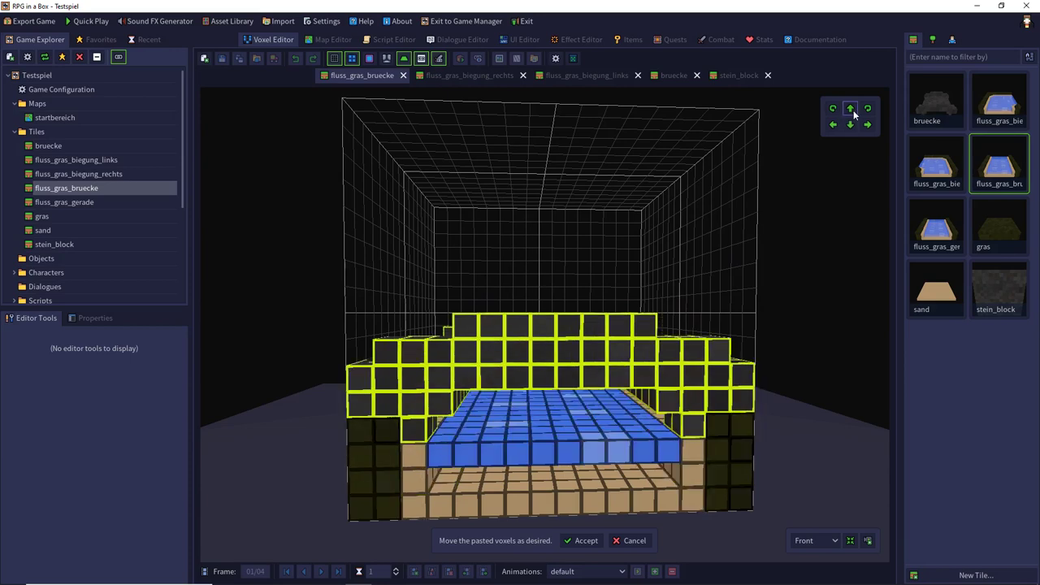
{"action": "left_click", "coordinate": [586, 540]}
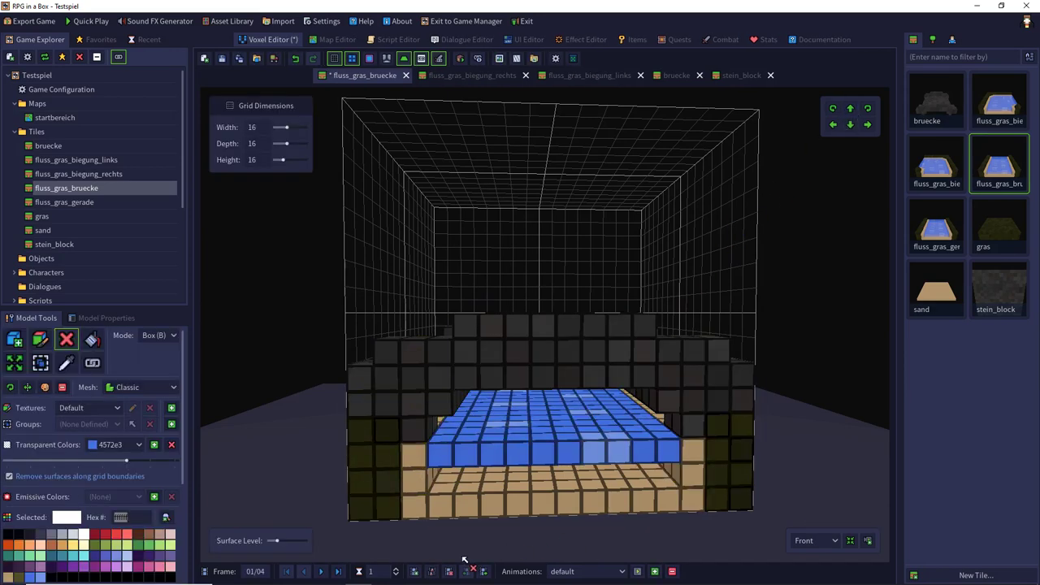
- Paste the bridge into frame 2 of fluss_gras_bruecke, move it up three voxels, and accept the placement
{"action": "left_click", "coordinate": [327, 572]}
{"action": "key", "text": "ctrl+v"}
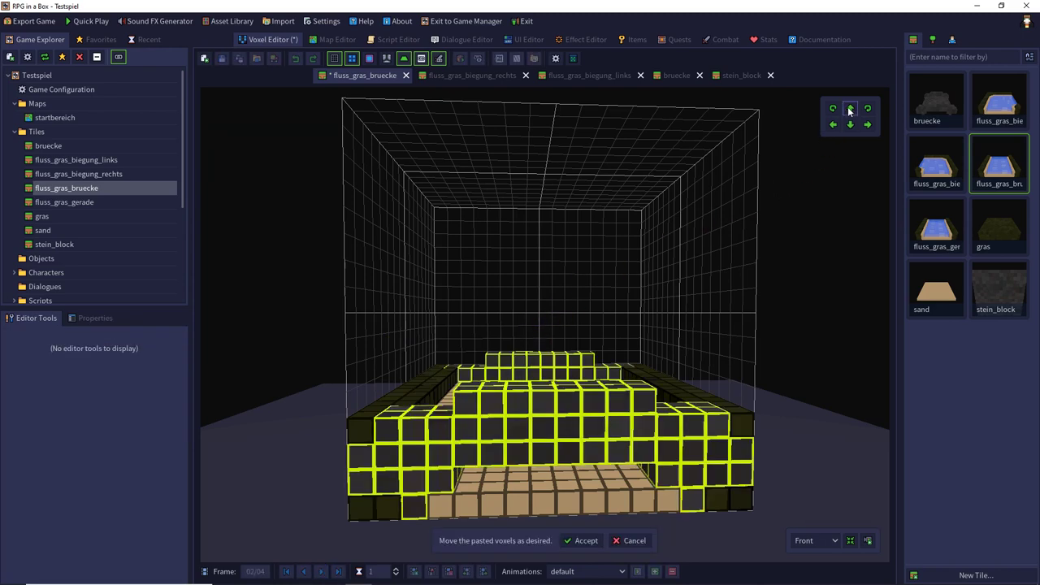
{"action": "left_click", "coordinate": [850, 108]}
{"action": "left_click", "coordinate": [851, 108]}
{"action": "left_click", "coordinate": [850, 108]}
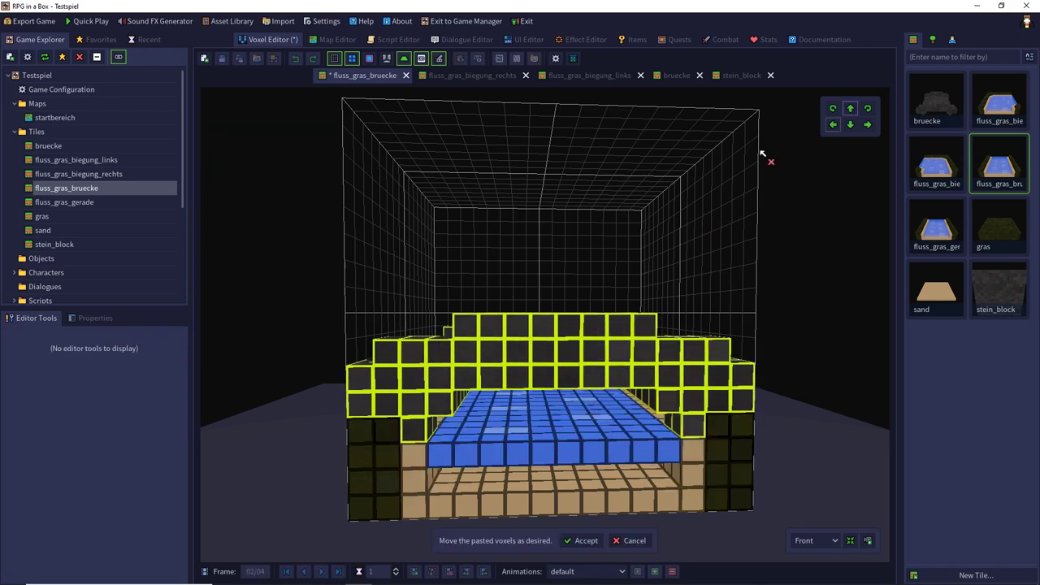
{"action": "left_click", "coordinate": [586, 541]}
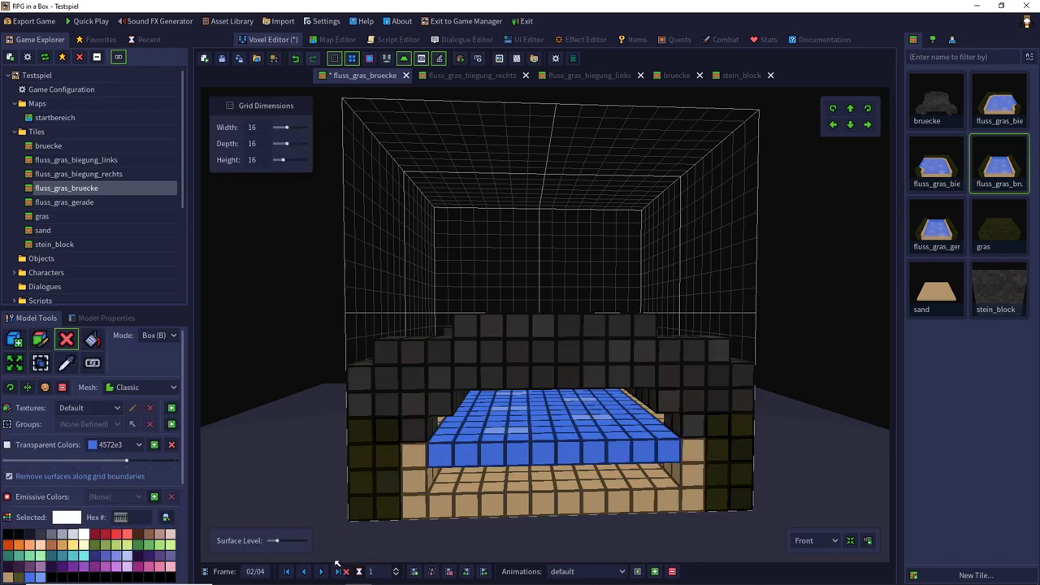
- Paste the bridge into frame 3 of fluss_gras_bruecke, raise it to rest on the banks, and accept the placement
{"action": "left_click", "coordinate": [321, 571]}
{"action": "key", "text": "ctrl+v"}
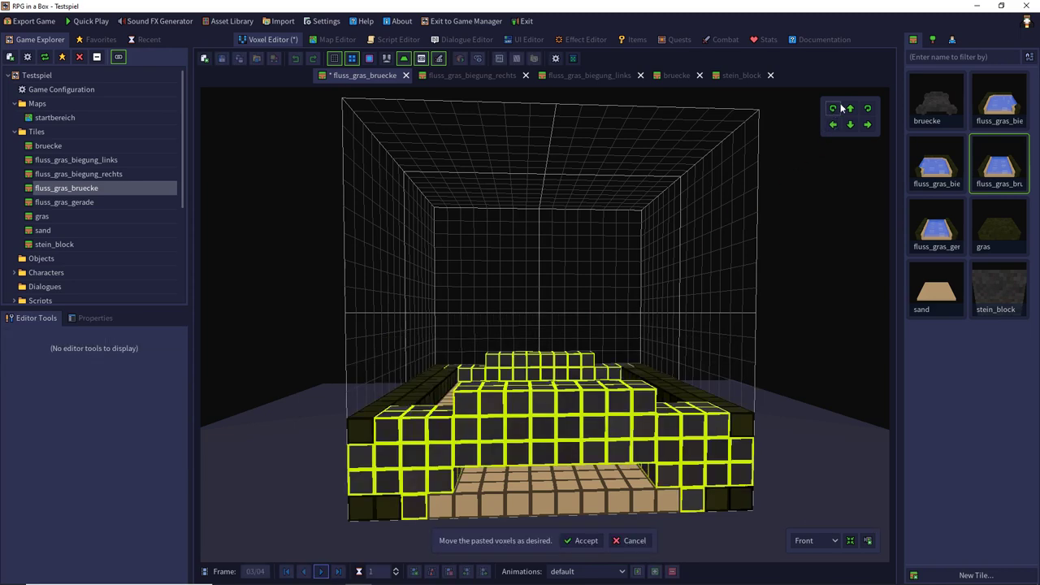
{"action": "left_click", "coordinate": [850, 108]}
{"action": "left_click", "coordinate": [850, 108]}
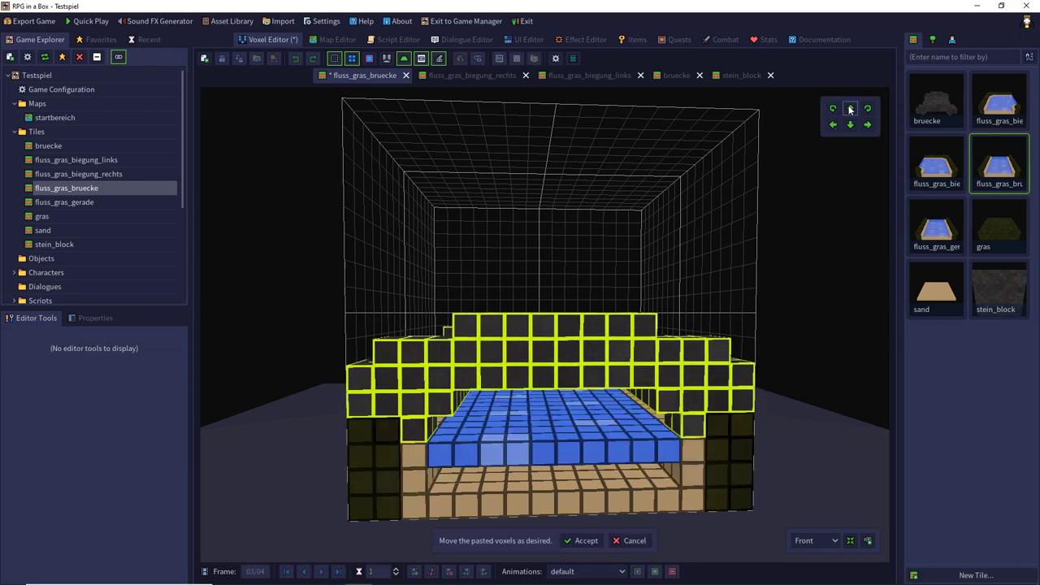
{"action": "left_click", "coordinate": [586, 540]}
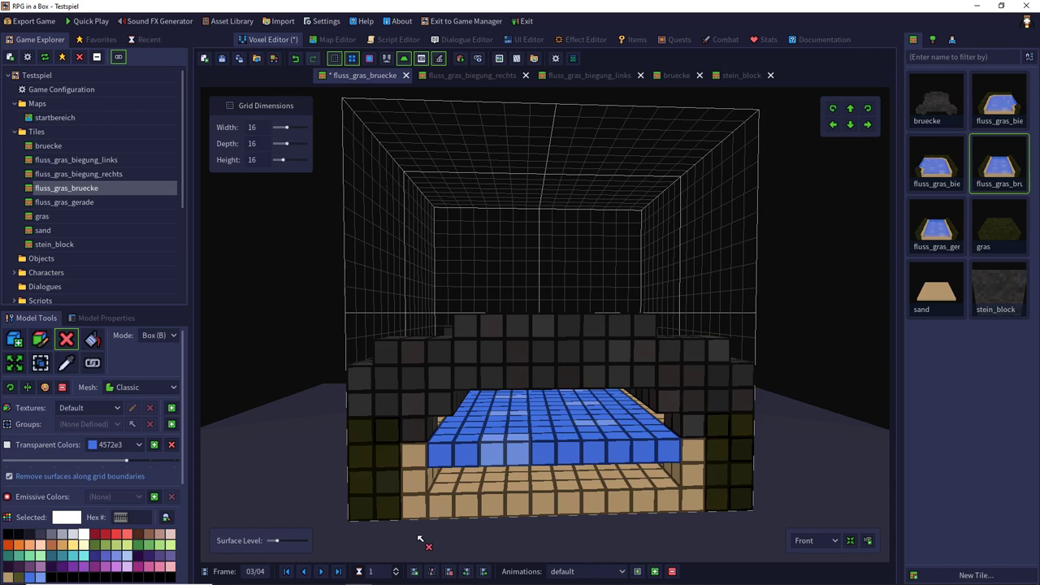
- Paste the bridge into frame 4 of fluss_gras_bruecke, raise it three voxels onto the river banks, and accept the placement
{"action": "left_click", "coordinate": [318, 573]}
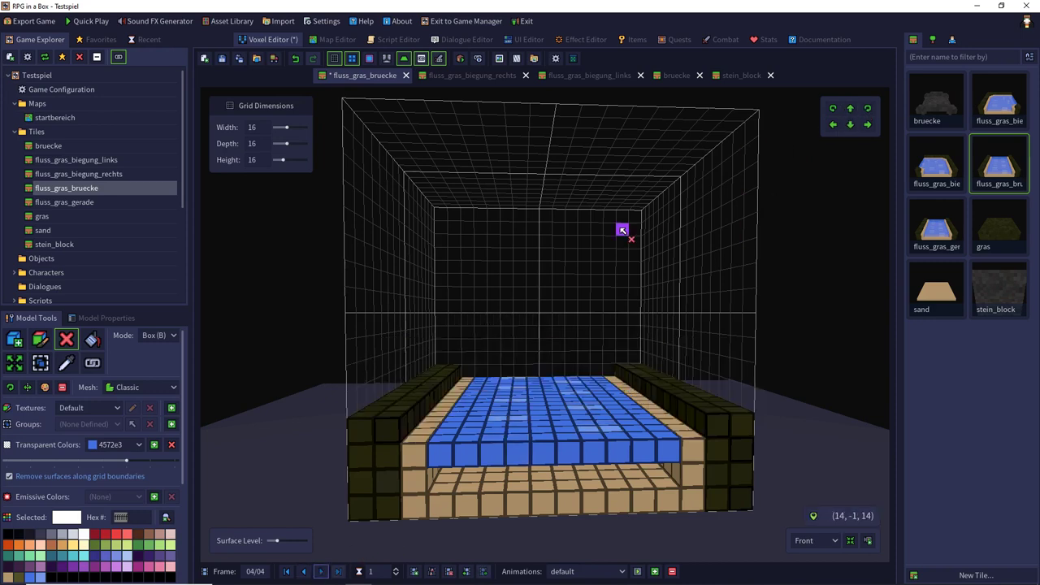
{"action": "key", "text": "ctrl+v"}
{"action": "left_click", "coordinate": [850, 110]}
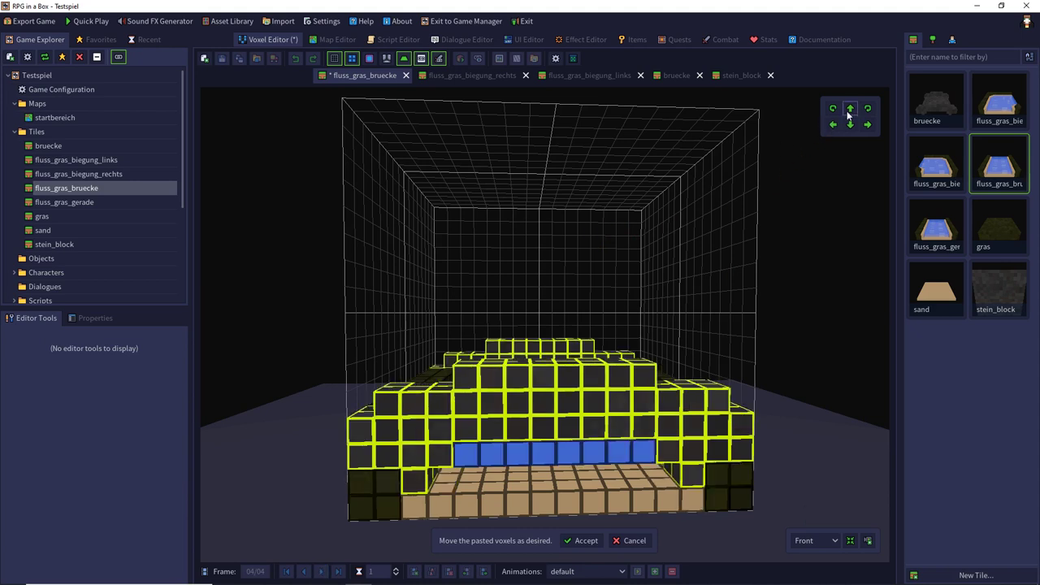
{"action": "left_click", "coordinate": [850, 110]}
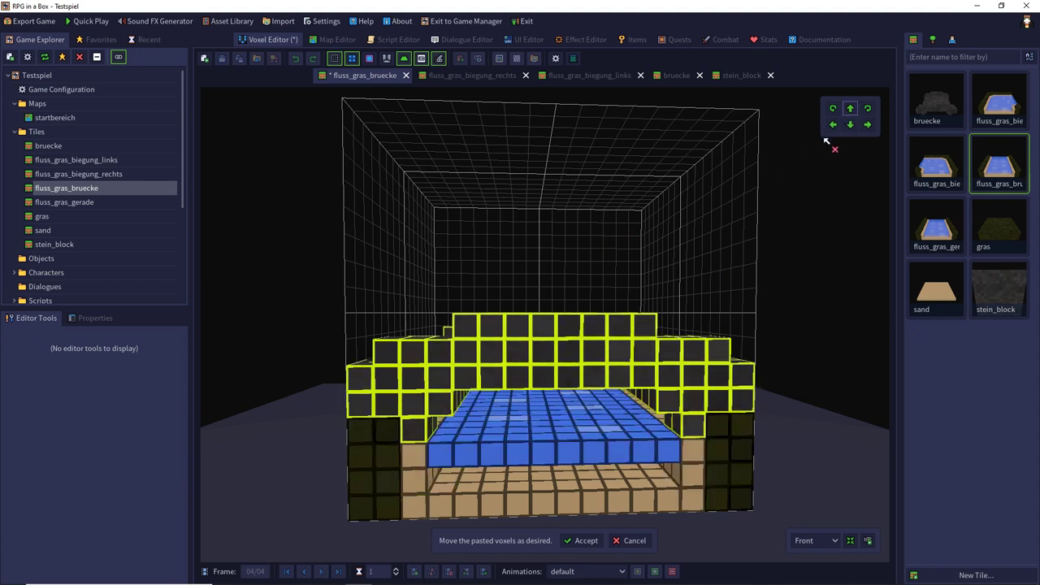
{"action": "left_click", "coordinate": [583, 540]}
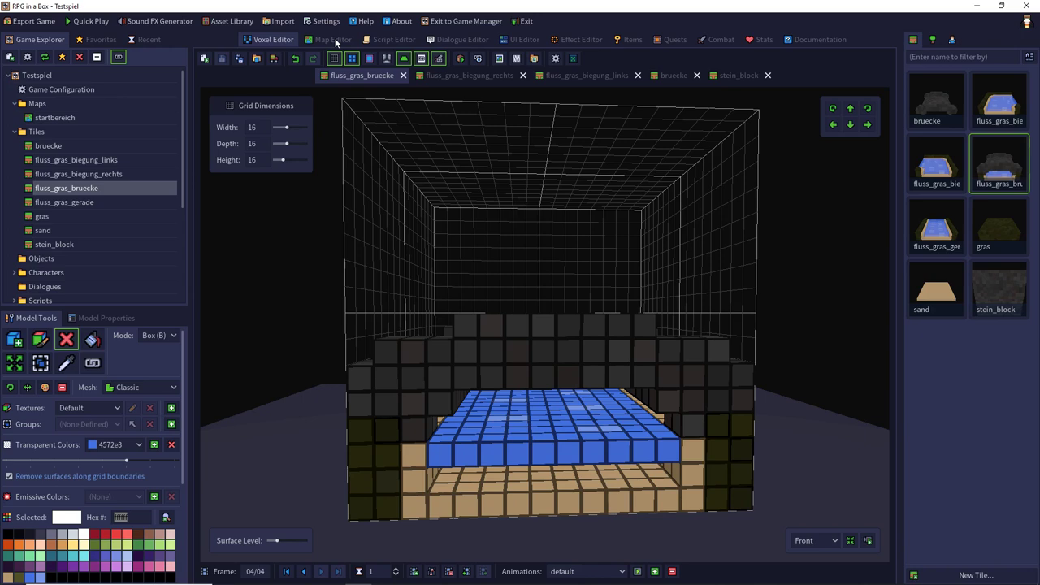
- Place the fluss_gras_bruecke tile over the straight river section at (-2, 0, 0) on the startbereich map
{"action": "left_click", "coordinate": [333, 39]}
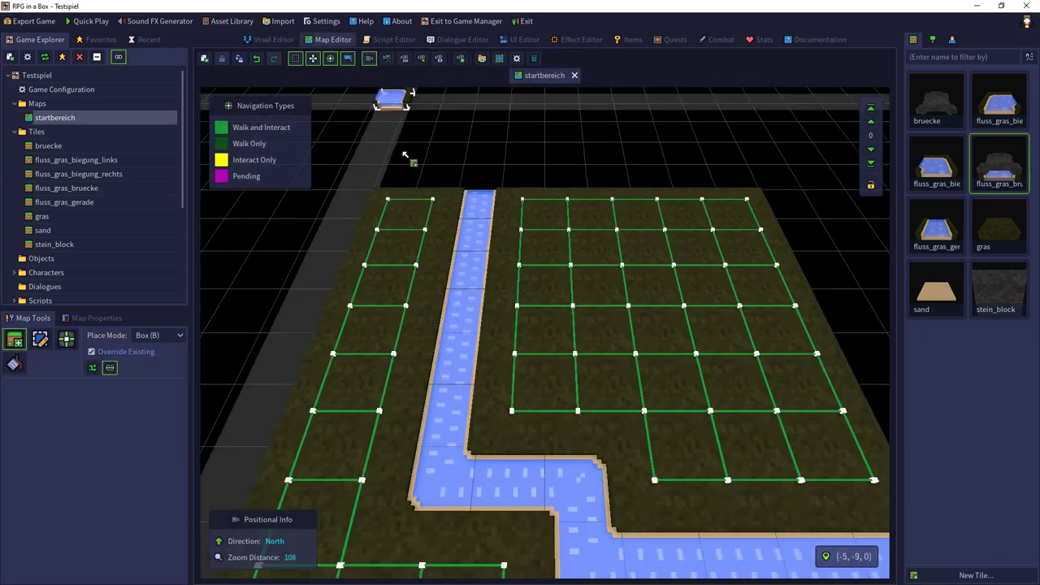
{"action": "left_click", "coordinate": [1012, 172]}
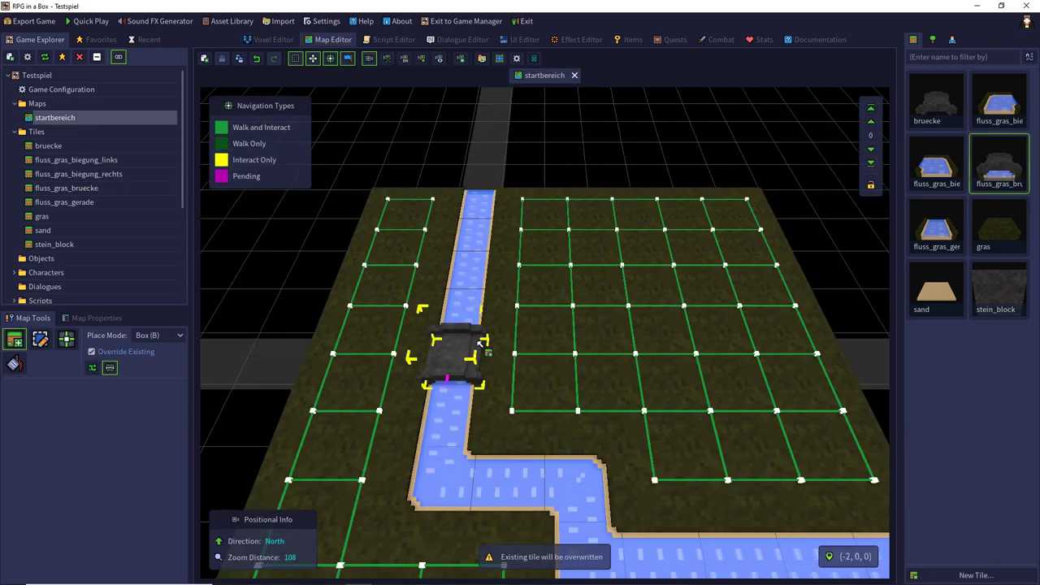
{"action": "left_click", "coordinate": [468, 339]}
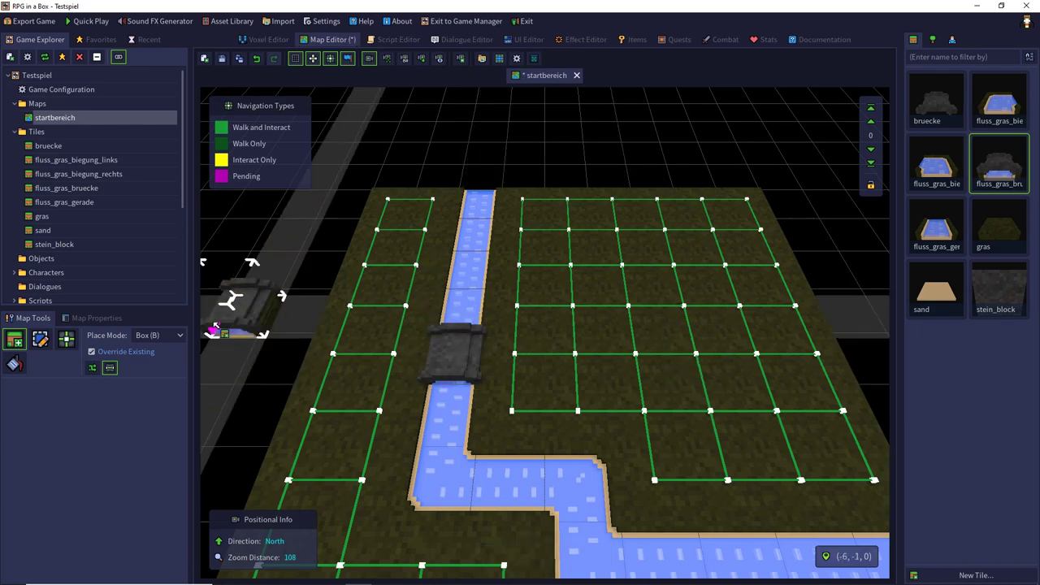
- Make the fluss_gras_bruecke tile passable so the placed bridge can be walked on
{"action": "left_click", "coordinate": [258, 127]}
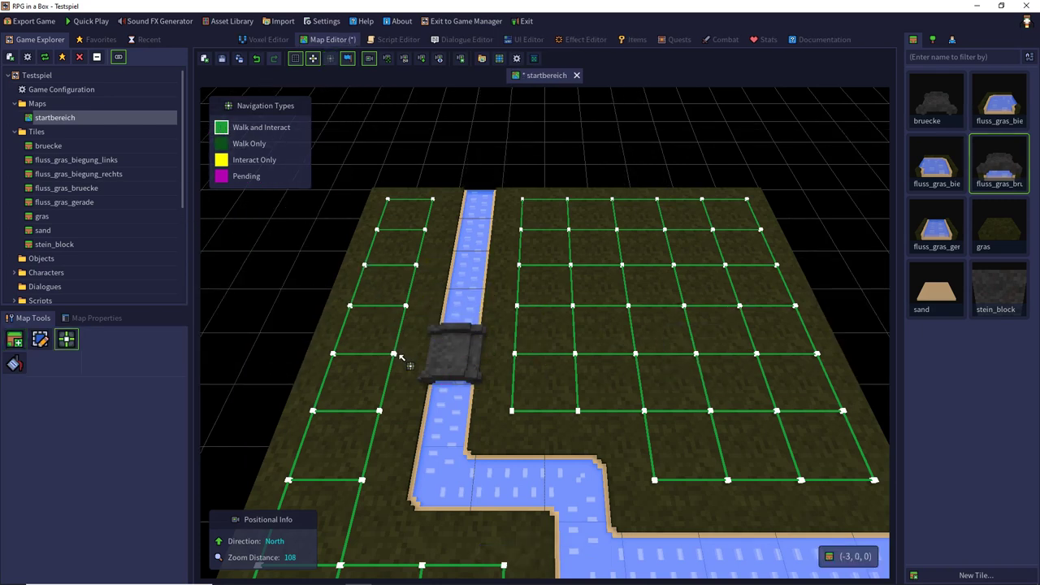
{"action": "left_click", "coordinate": [452, 351]}
{"action": "double_click", "coordinate": [999, 168]}
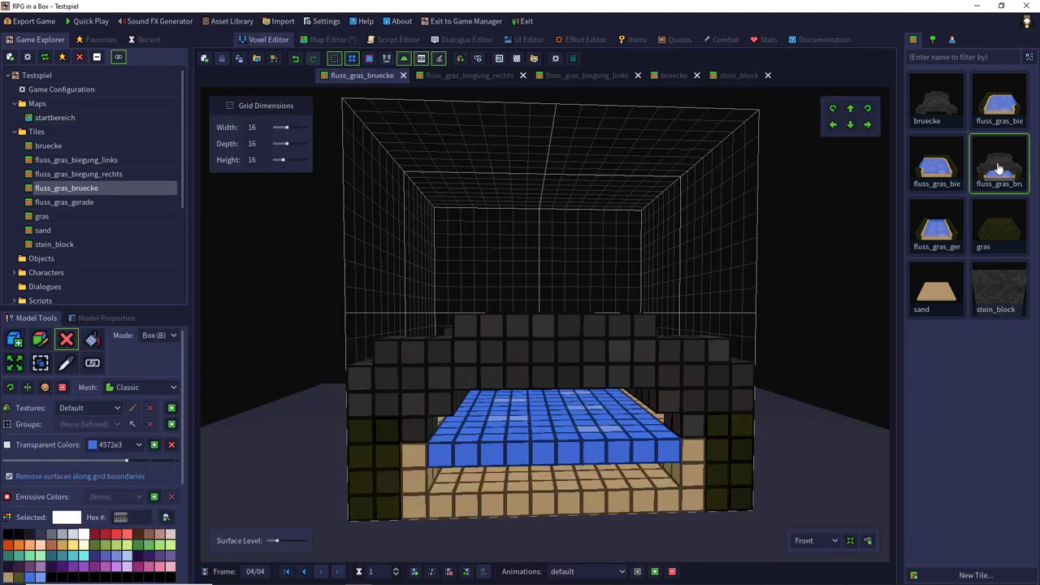
{"action": "left_click", "coordinate": [114, 317]}
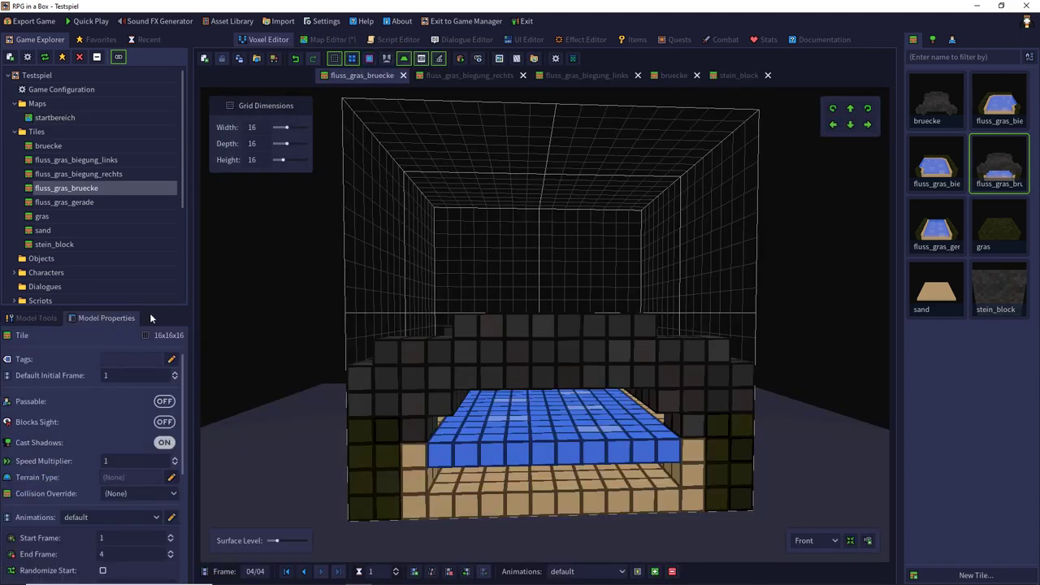
{"action": "left_click", "coordinate": [164, 401]}
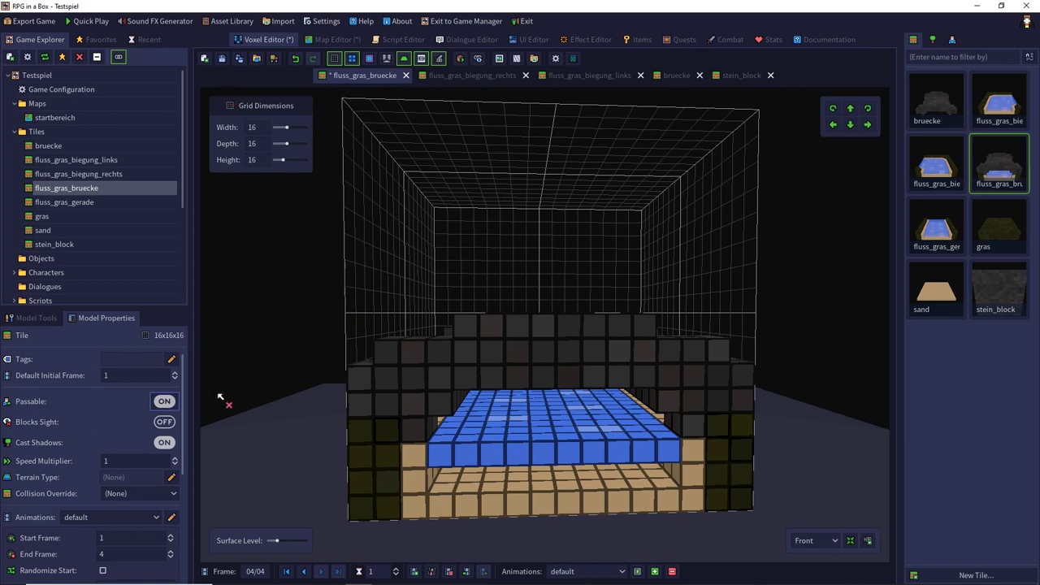
- Enable the removal of surfaces along grid boundaries for fluss_gras_biegung_rechts and save that tile
{"action": "left_click", "coordinate": [59, 319]}
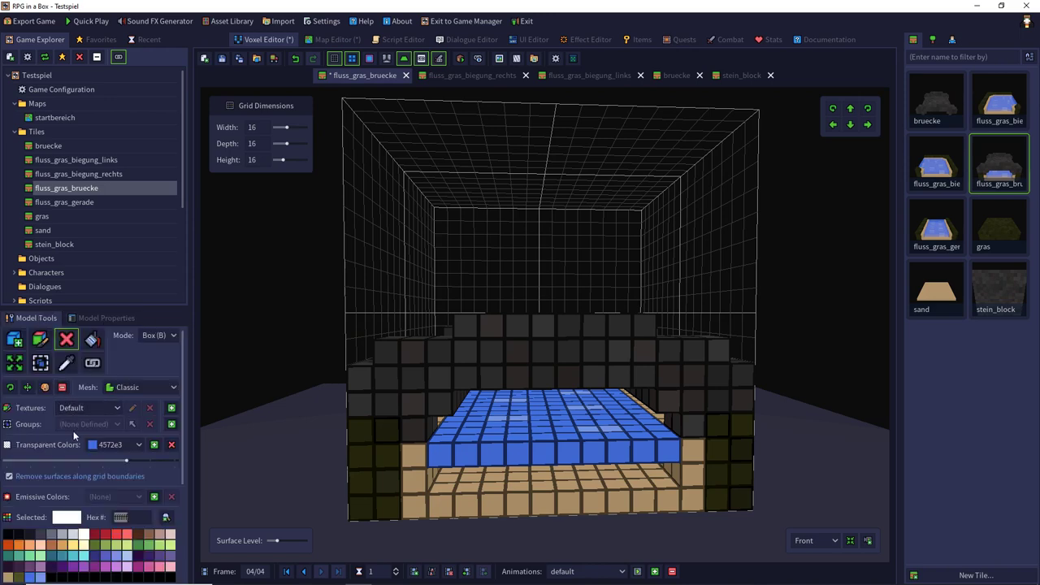
{"action": "key", "text": "ctrl+s"}
{"action": "double_click", "coordinate": [935, 230]}
{"action": "double_click", "coordinate": [937, 169]}
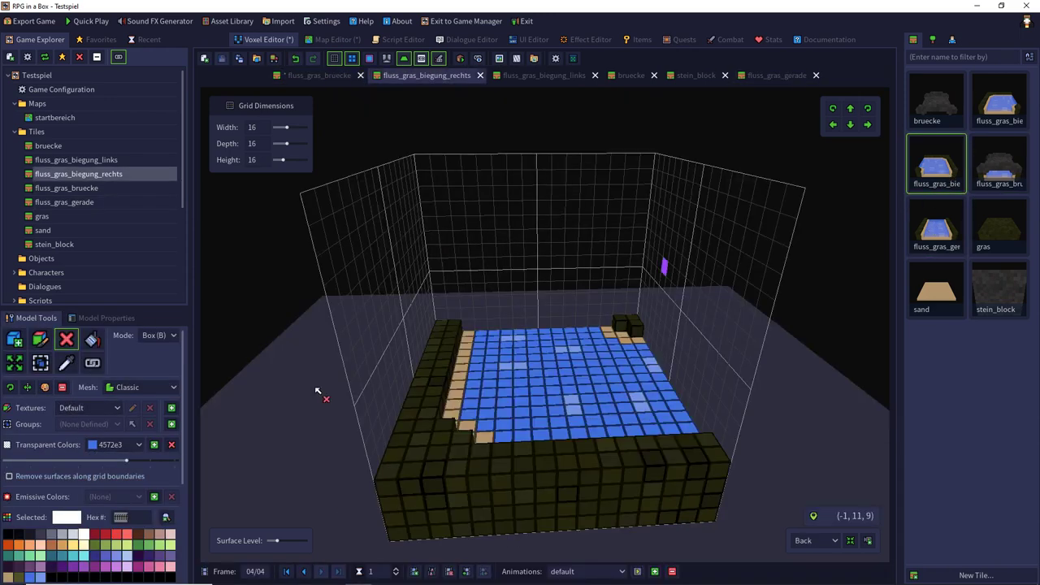
{"action": "left_click", "coordinate": [12, 476]}
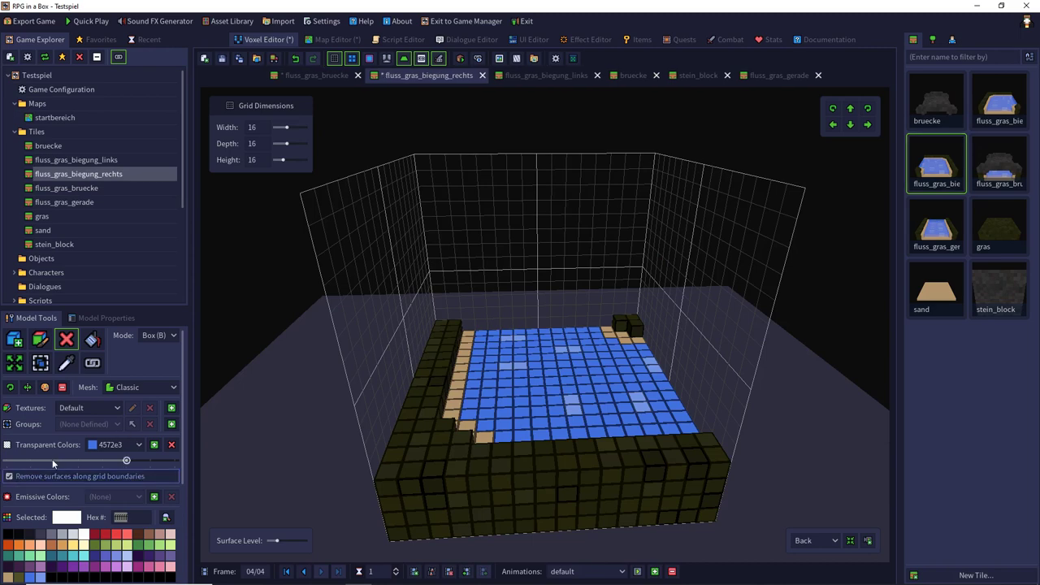
{"action": "left_click", "coordinate": [230, 60]}
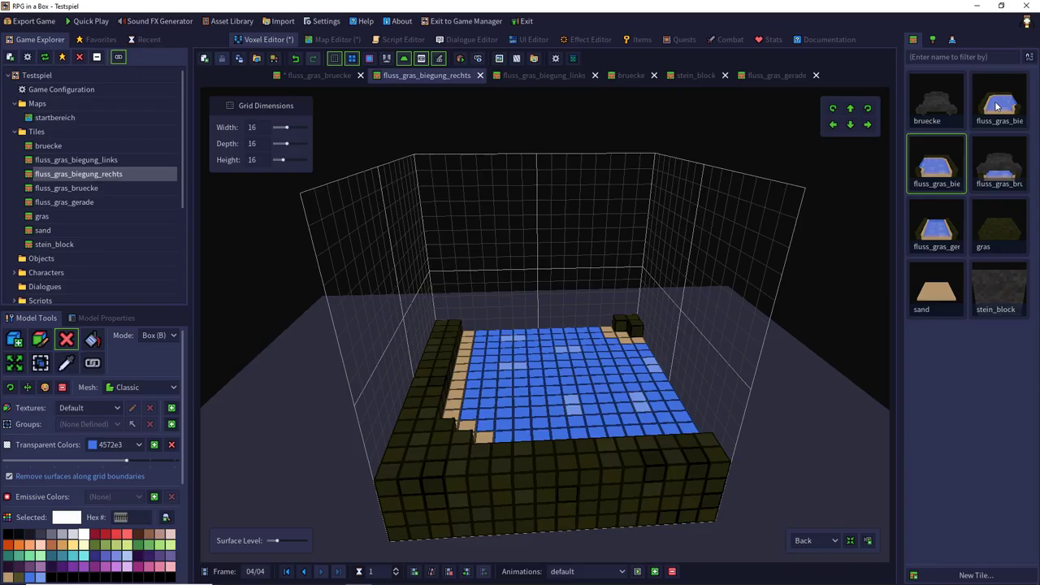
- Check the boundary surface option of fluss_gras_biegung_links, then return to fluss_gras_bruecke and save it
{"action": "double_click", "coordinate": [996, 106]}
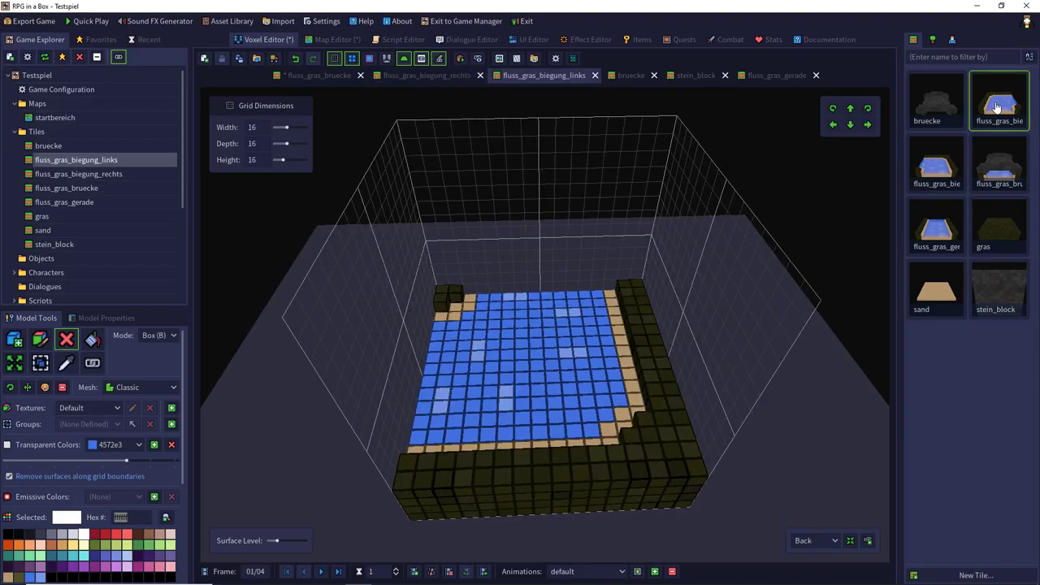
{"action": "double_click", "coordinate": [999, 165]}
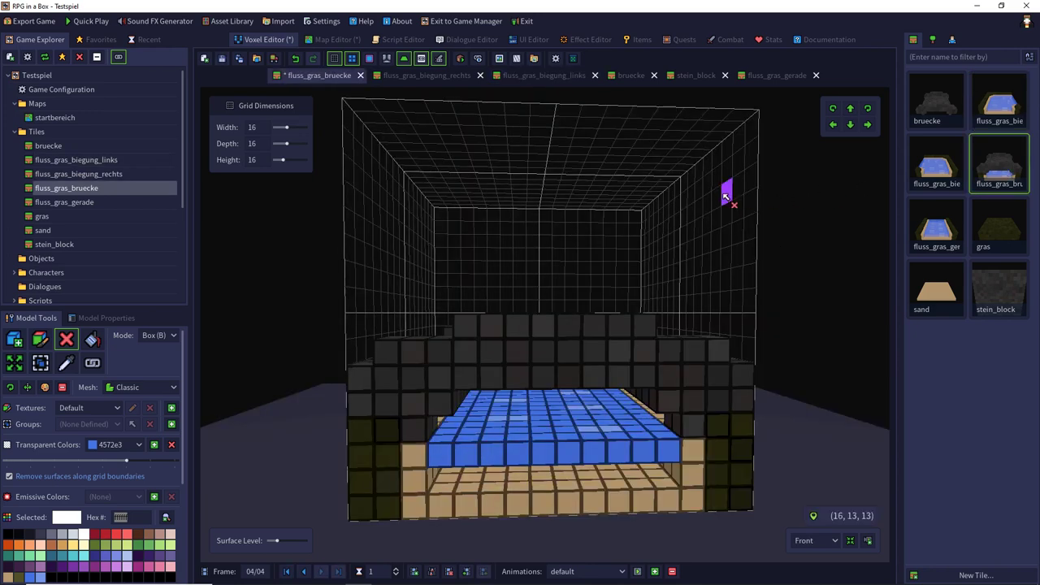
{"action": "left_click", "coordinate": [237, 61]}
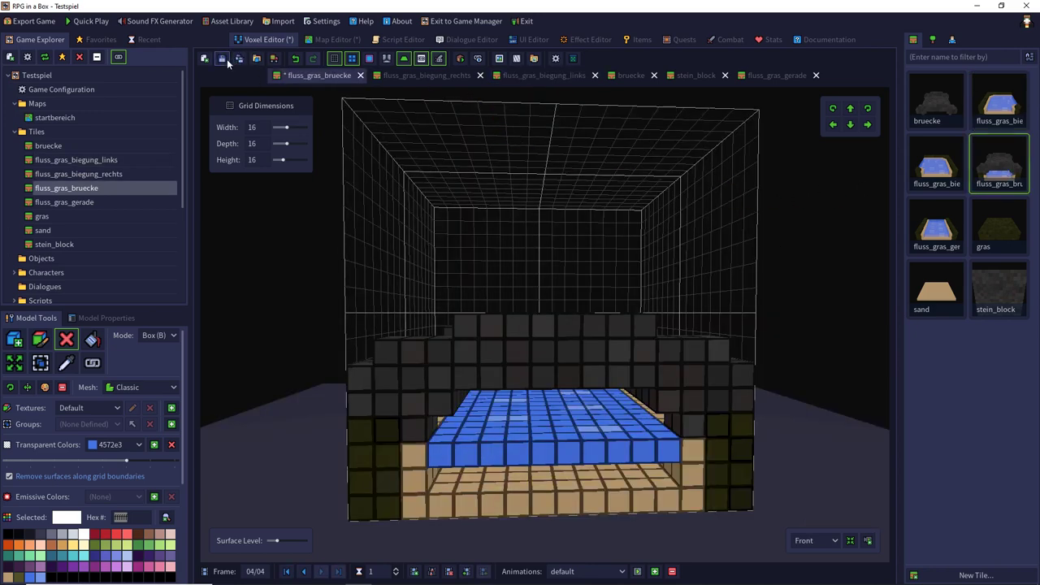
- Close the open fluss_gras_bruecke, fluss_gras_biegung_rechts, fluss_gras_biegung_links and bruecke tiles
{"action": "left_click", "coordinate": [360, 75]}
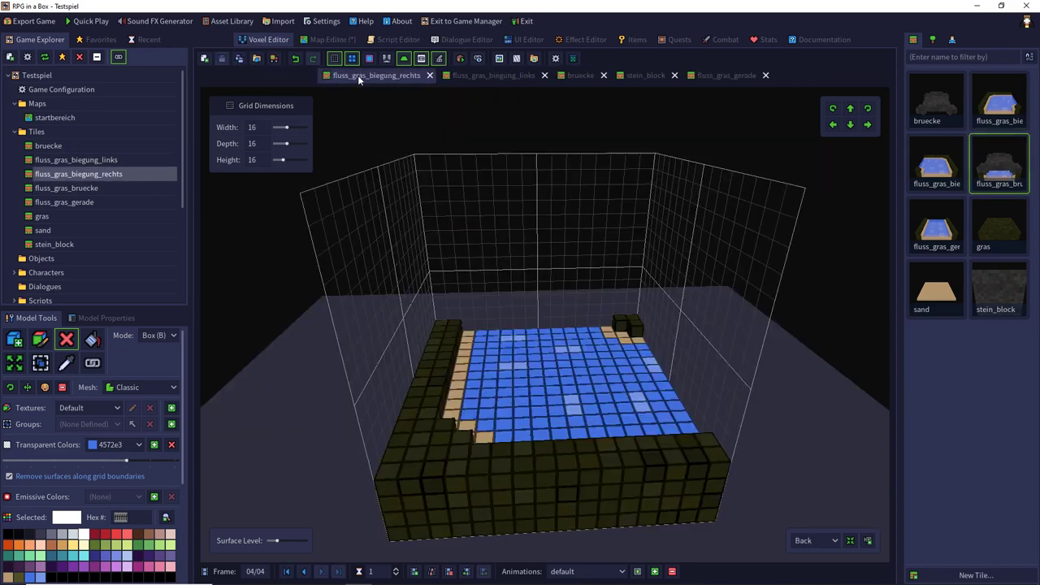
{"action": "left_click", "coordinate": [430, 76]}
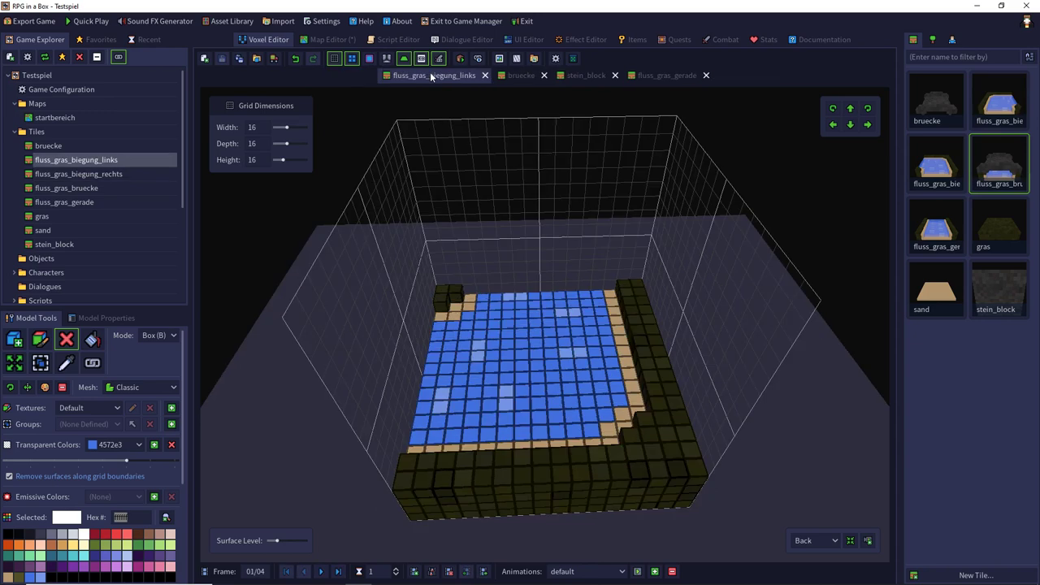
{"action": "left_click", "coordinate": [485, 76]}
{"action": "left_click", "coordinate": [503, 74]}
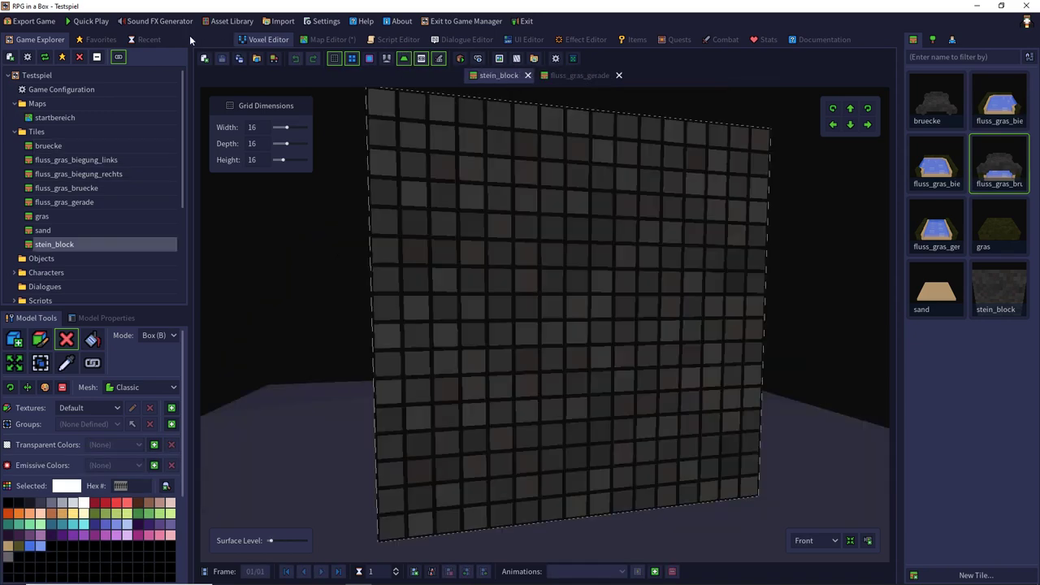
- Save the startbereich map and start a new game in a quick test run, dismissing the welcome message
{"action": "left_click", "coordinate": [342, 38]}
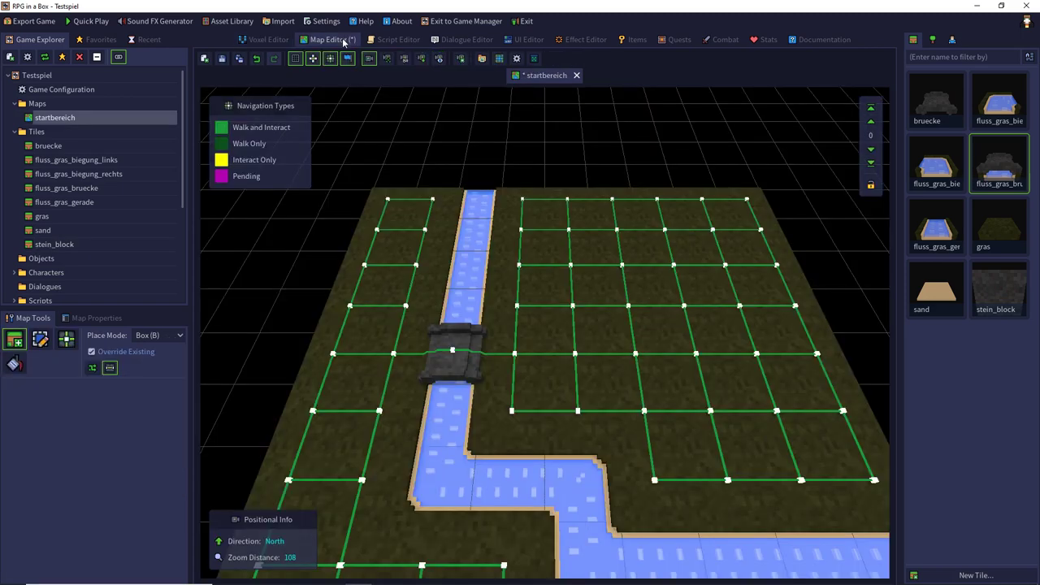
{"action": "left_click", "coordinate": [221, 58]}
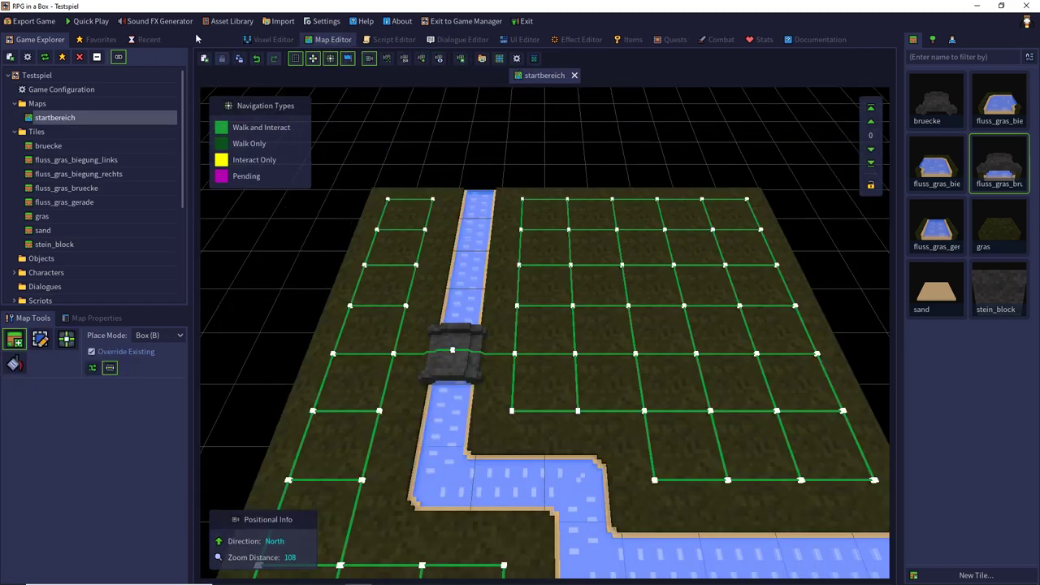
{"action": "left_click", "coordinate": [79, 21]}
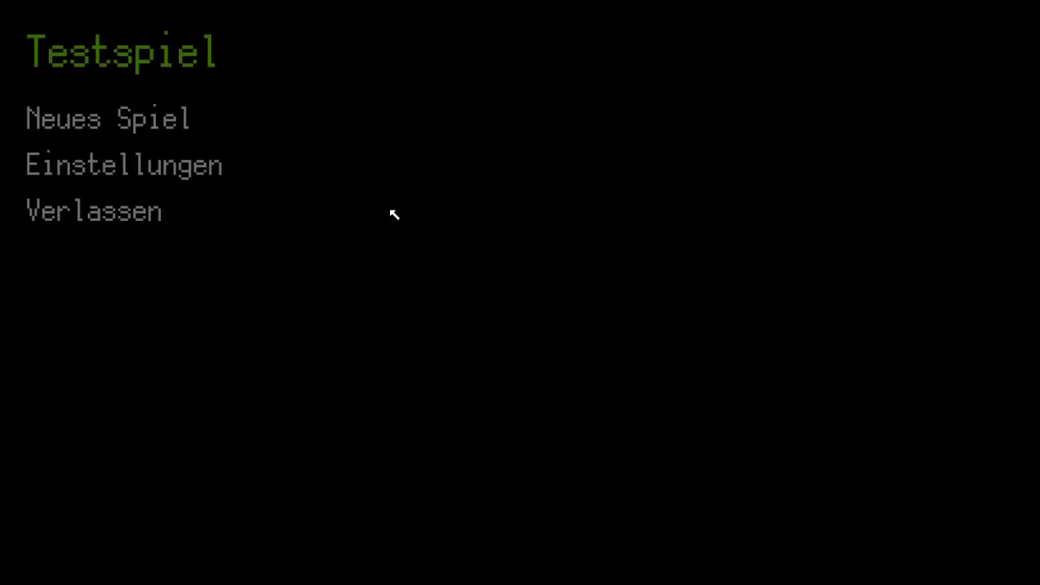
{"action": "left_click", "coordinate": [169, 130]}
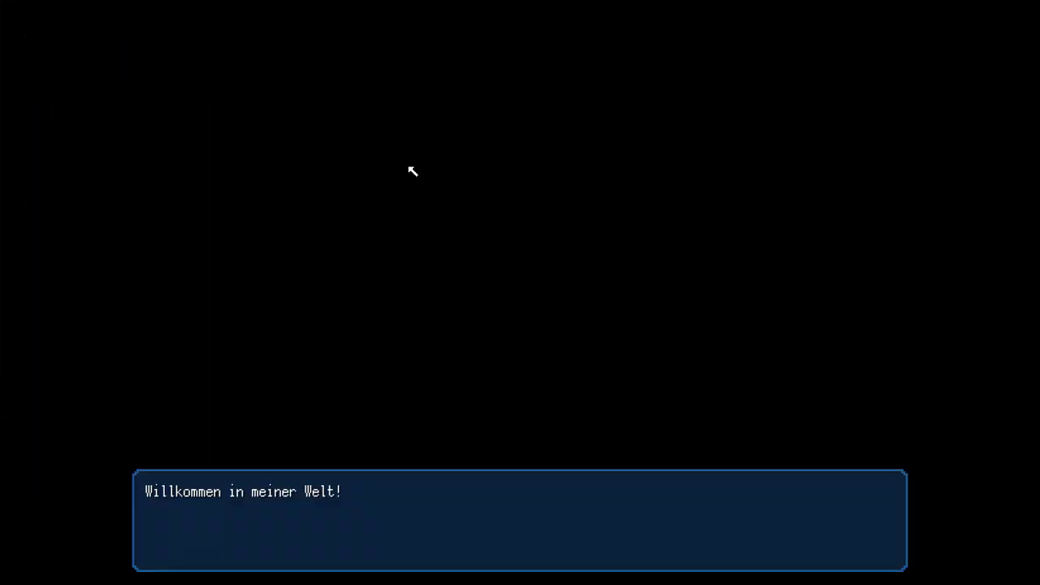
{"action": "left_click", "coordinate": [449, 210]}
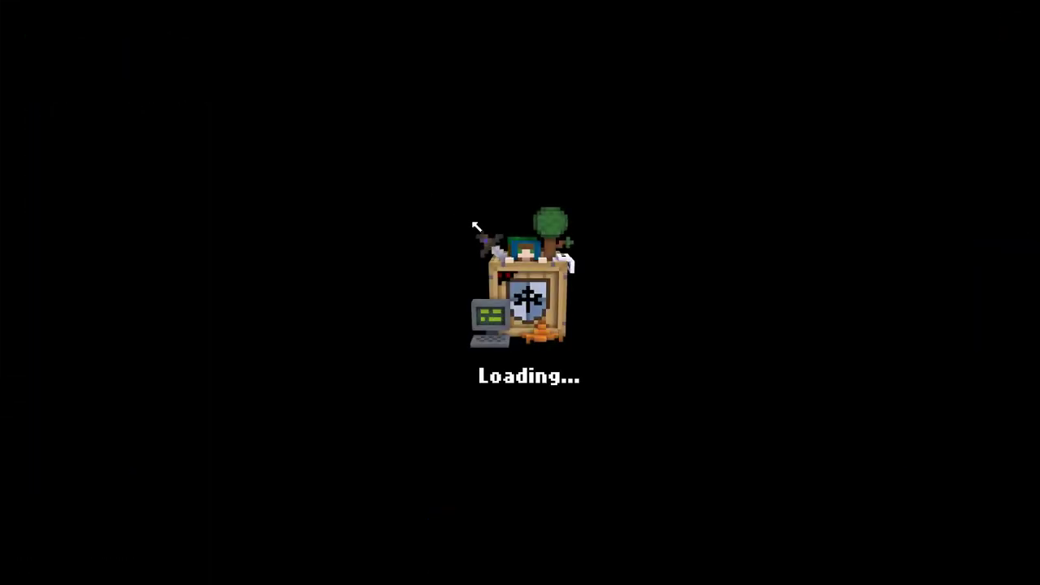
- Walk the character to the bridge and cross the river on it in both directions to test the passage
{"action": "key", "text": "s"}
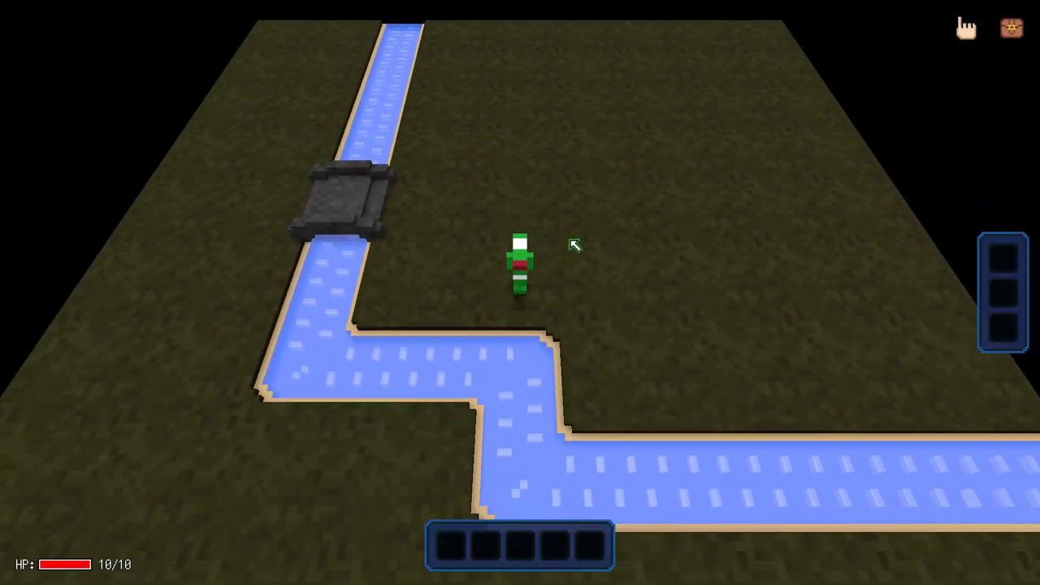
{"action": "key", "text": "a"}
{"action": "key", "text": "w"}
{"action": "key", "text": "Left"}
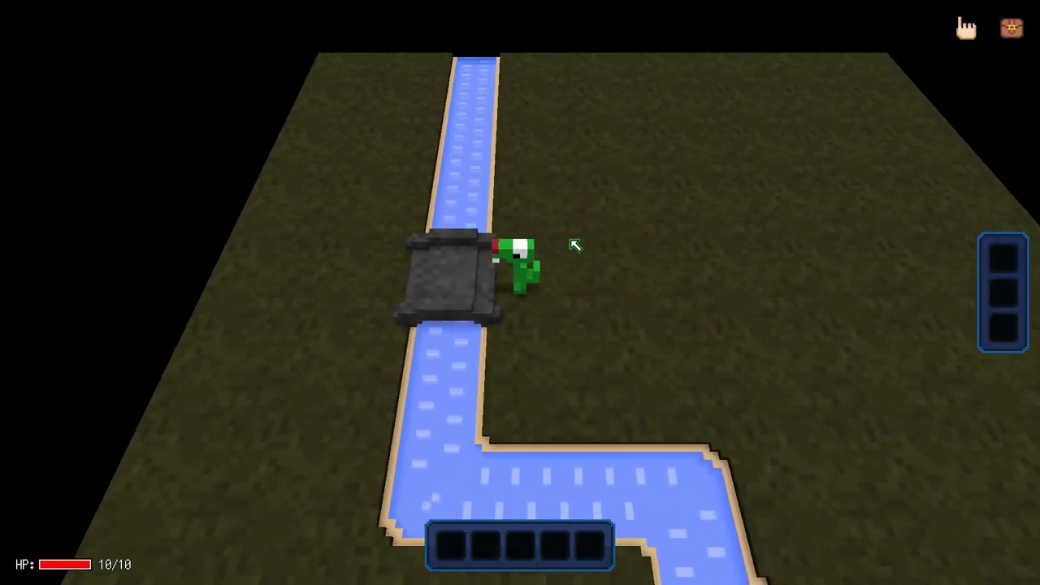
{"action": "key", "text": "Right"}
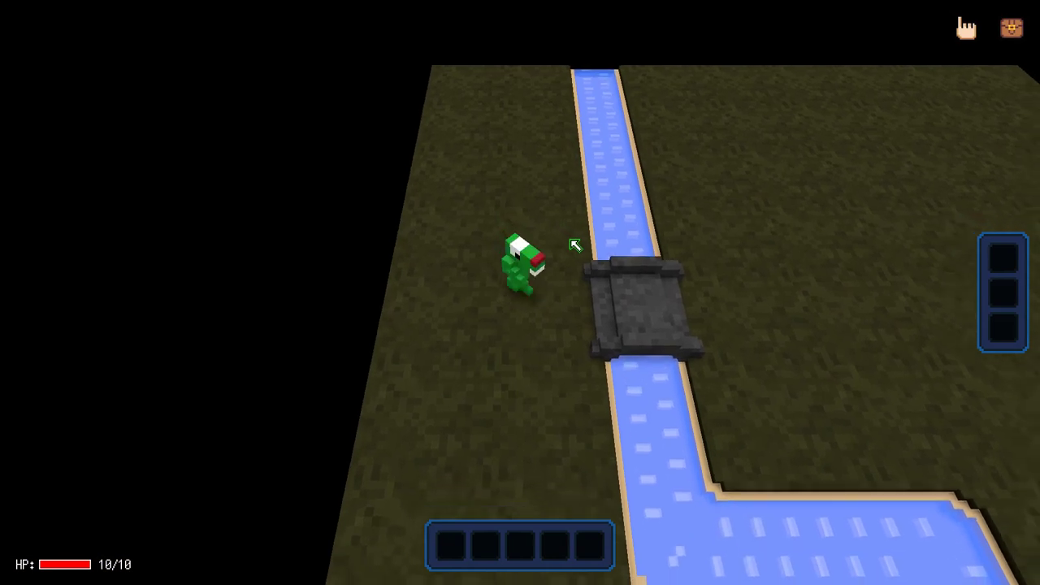
{"action": "key", "text": "Right"}
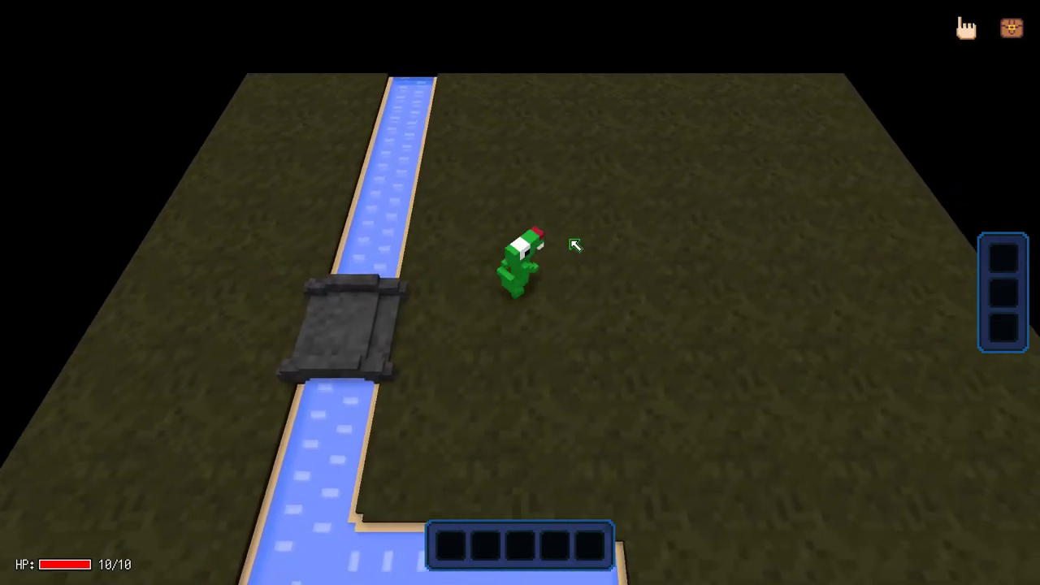
{"action": "key", "text": "Down"}
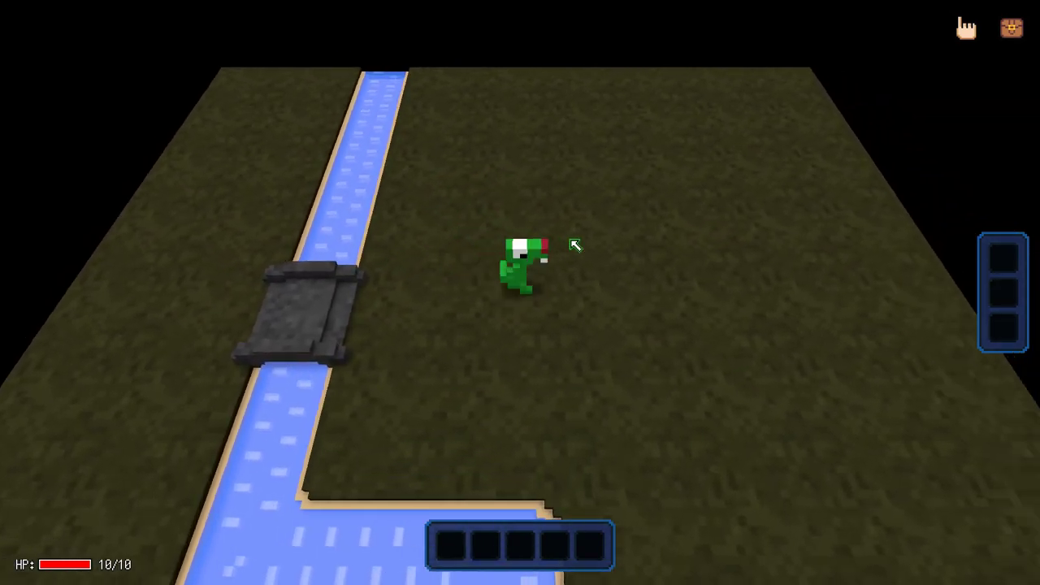
{"action": "key", "text": "Left"}
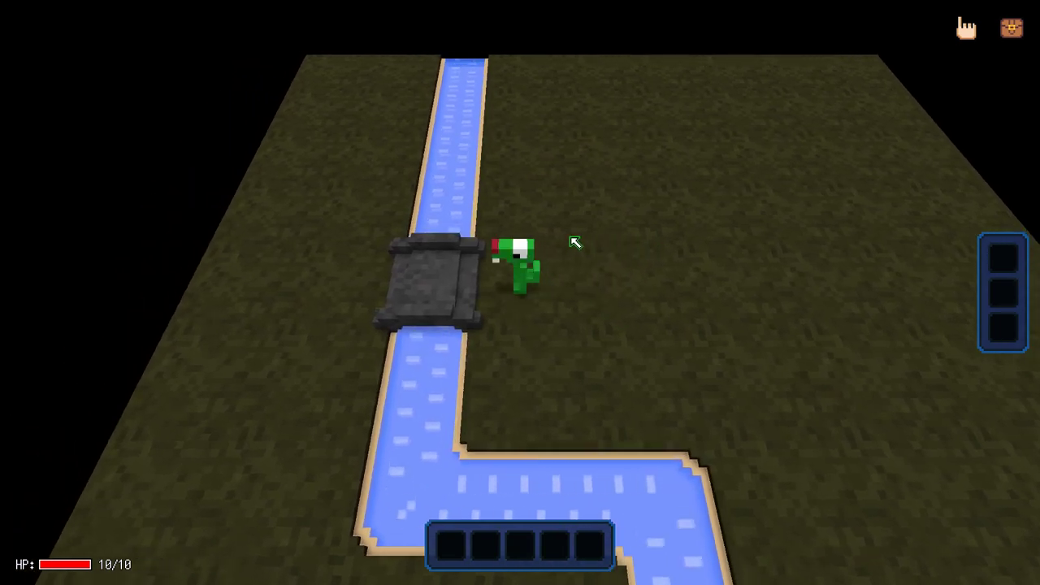
{"action": "key", "text": "Left"}
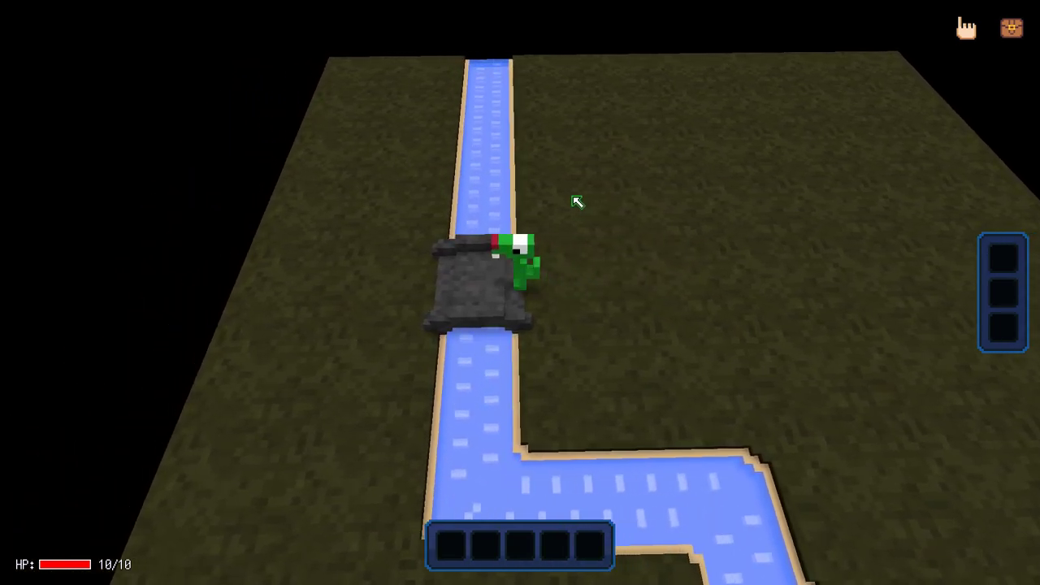
{"action": "key", "text": "Left"}
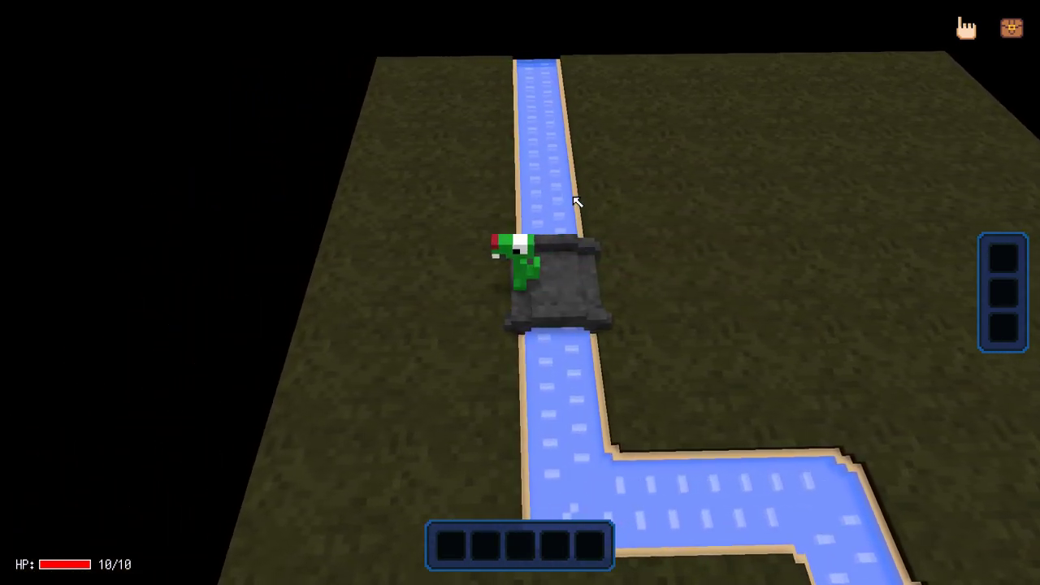
{"action": "key", "text": "Left"}
- Walk the character down the west bank and back and forth along the river's south bank to inspect the water tiles
{"action": "key", "text": "Down"}
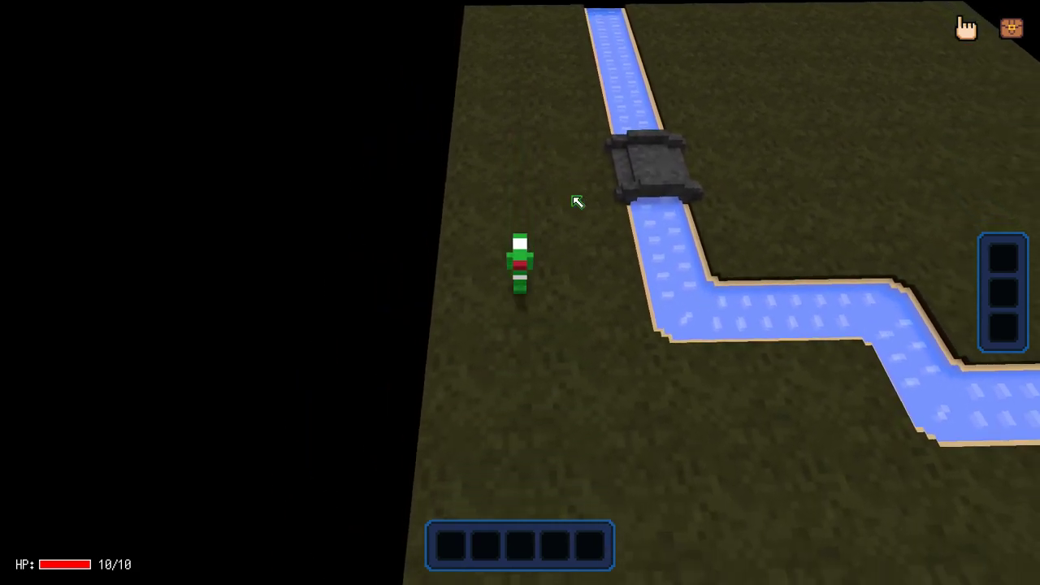
{"action": "key", "text": "Down"}
{"action": "key", "text": "Right"}
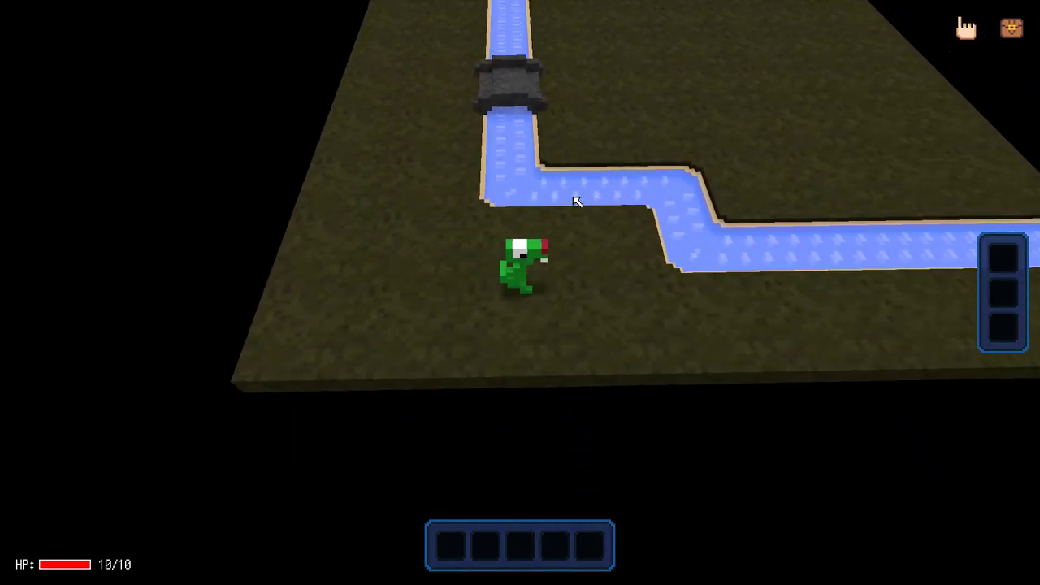
{"action": "key", "text": "Right"}
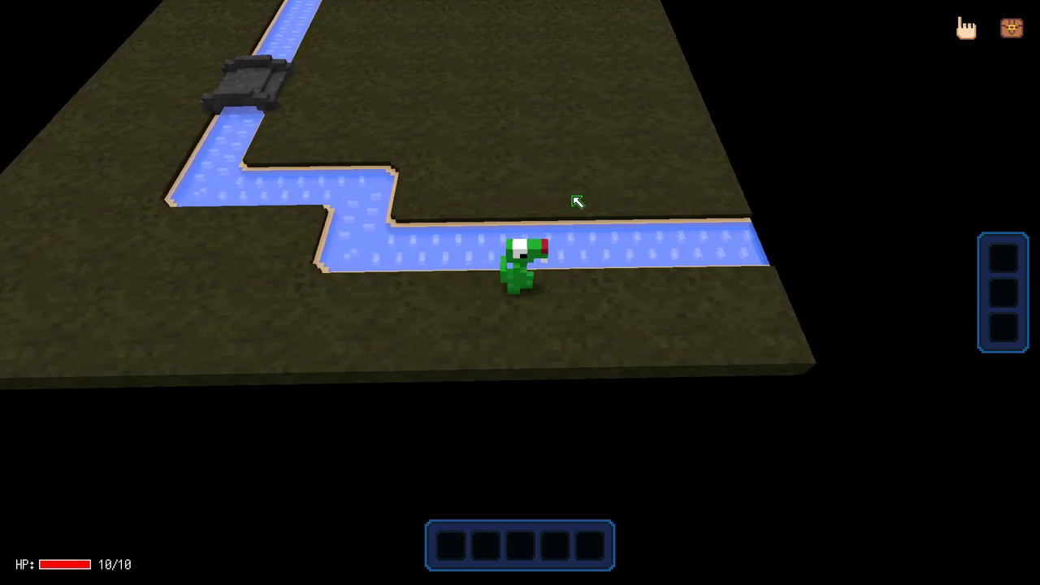
{"action": "key", "text": "Left"}
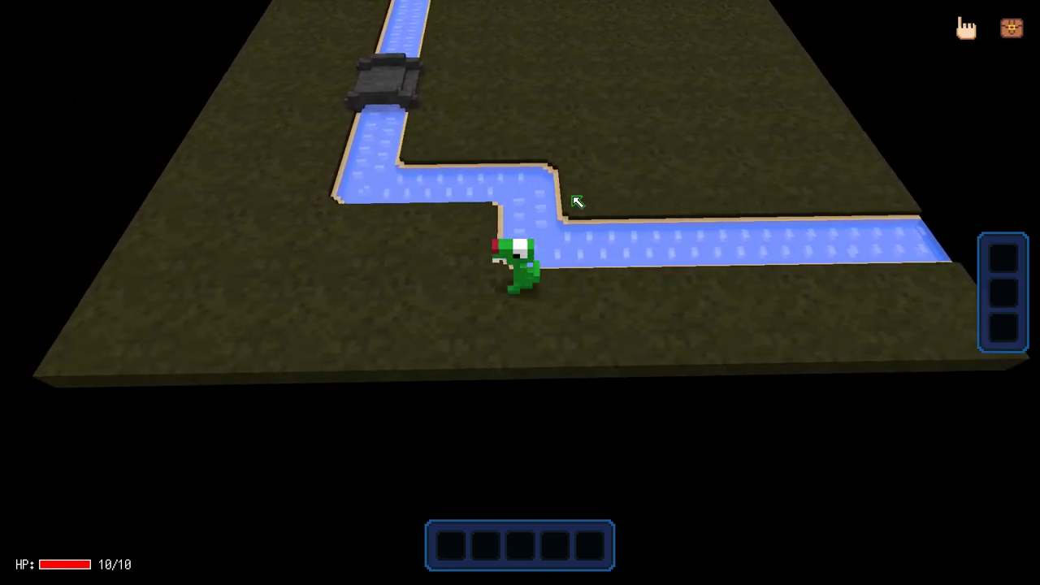
{"action": "key", "text": "Left"}
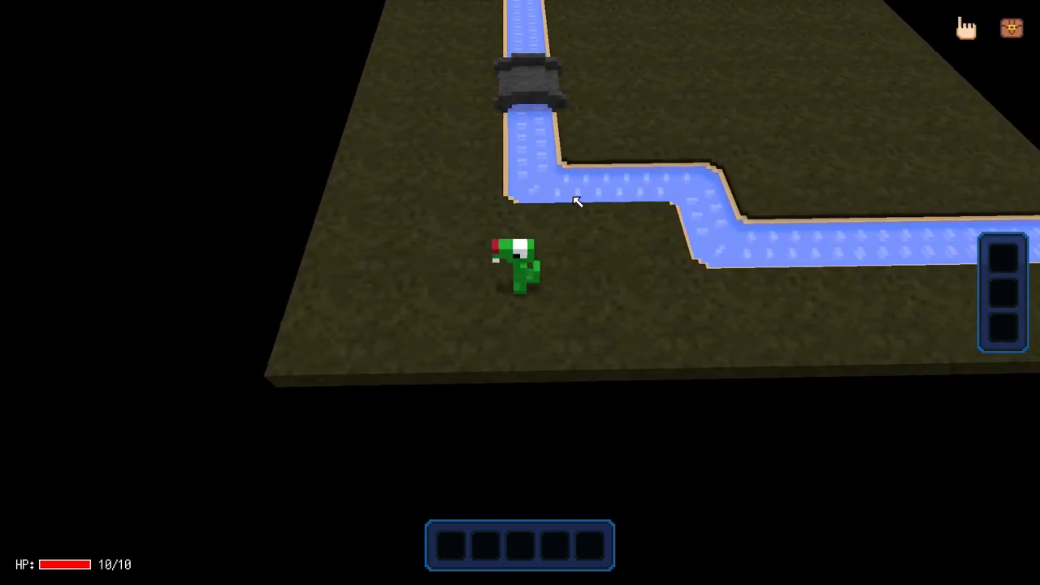